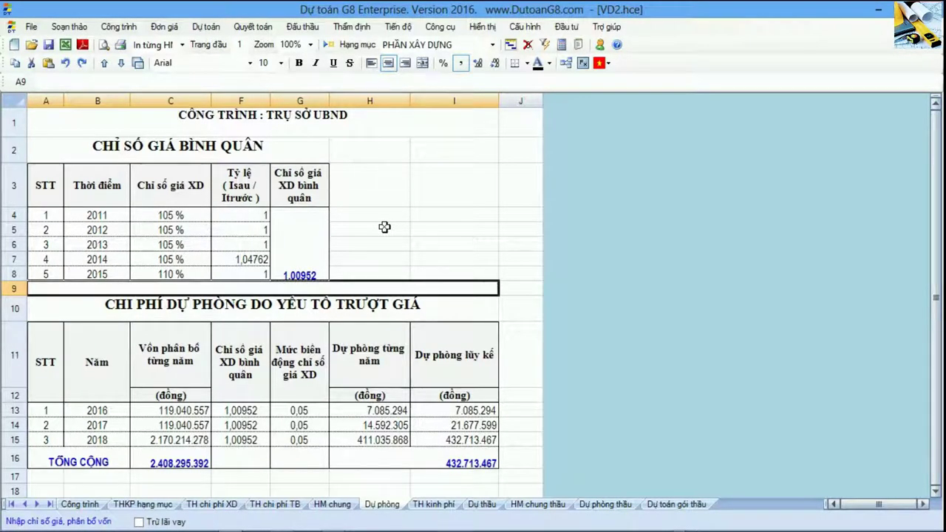
Examine the average price index table and the price-escalation contingency table in the Dự phòng sheet.
{"action": "left_click", "coordinate": [366, 304]}
{"action": "left_click", "coordinate": [339, 288]}
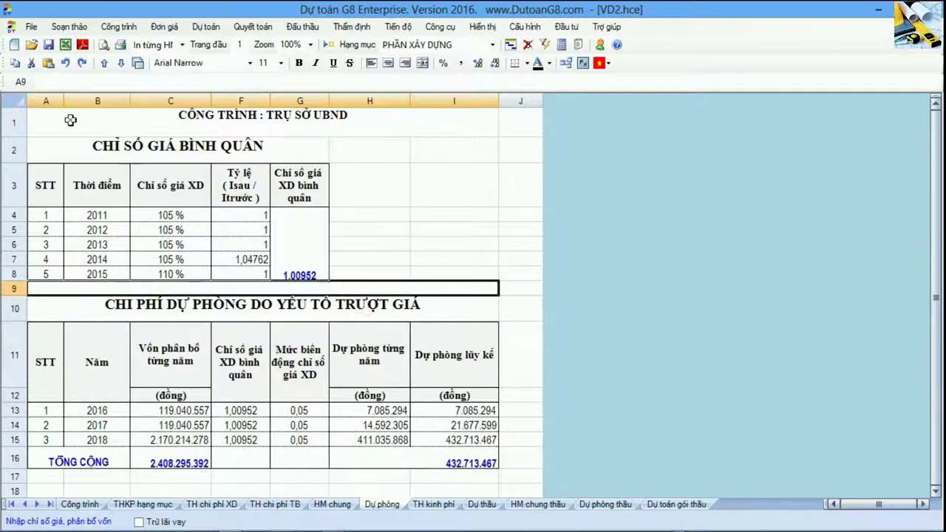
{"action": "left_click_drag", "start_coordinate": [69, 121], "coordinate": [481, 461]}
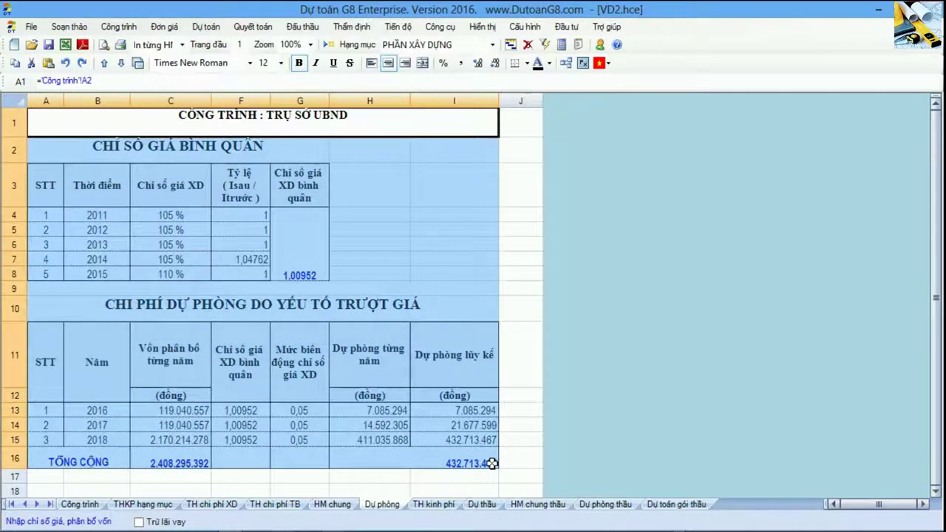
{"action": "left_click", "coordinate": [474, 460]}
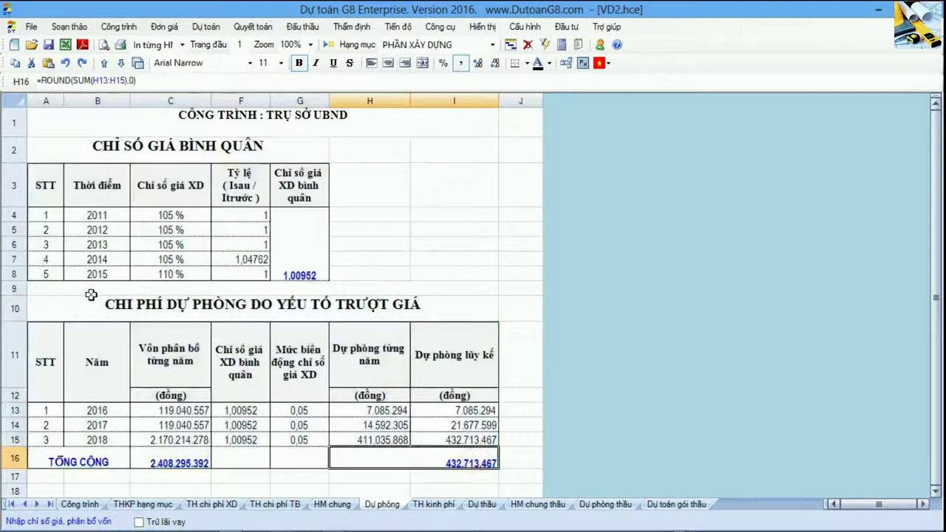
{"action": "left_click", "coordinate": [86, 290]}
{"action": "left_click", "coordinate": [122, 148]}
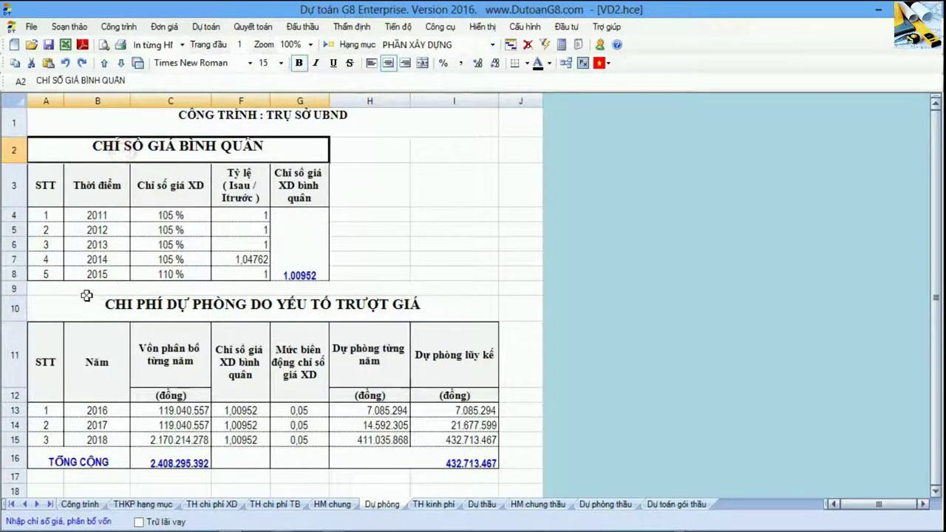
{"action": "left_click", "coordinate": [83, 289]}
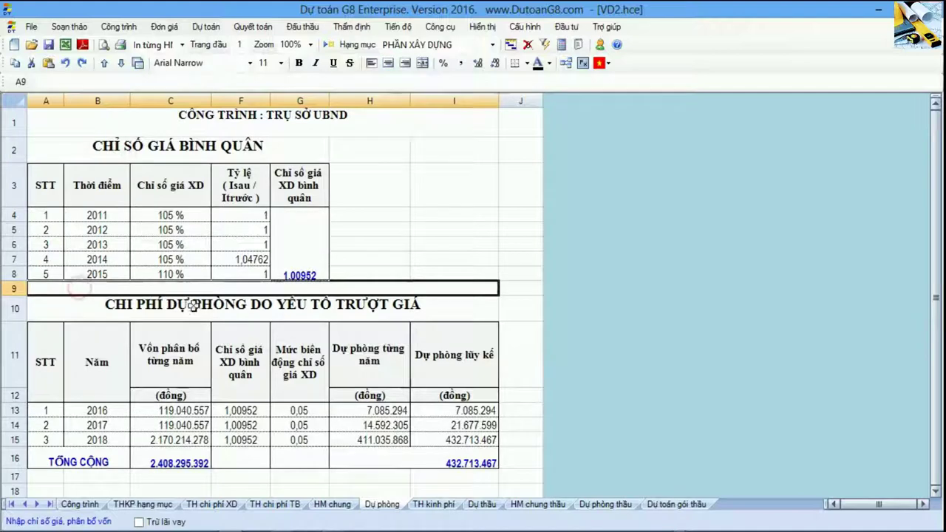
{"action": "left_click", "coordinate": [91, 308]}
{"action": "left_click", "coordinate": [80, 289]}
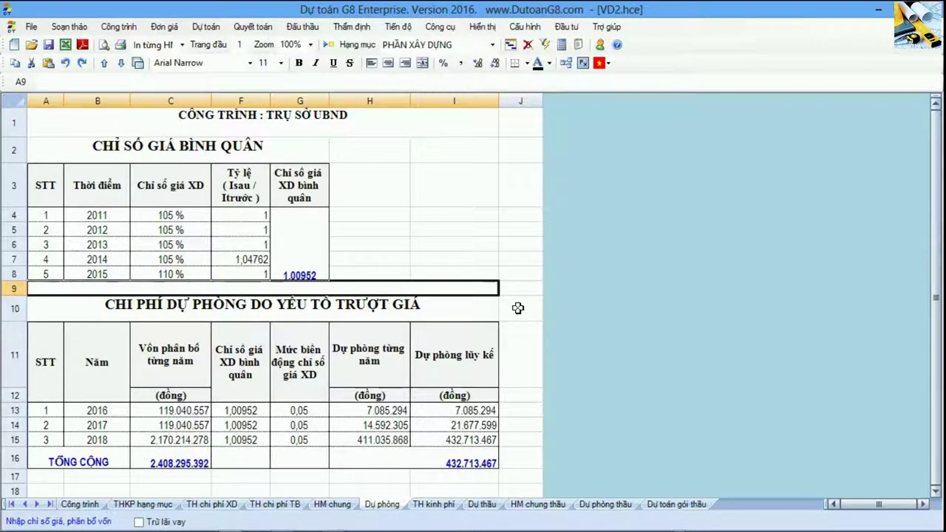
Switch to the Circular 06/2016/TT-BXD PDF in Foxit Reader and read Bảng 2.1 on page 38, including the contingency cost rows.
{"action": "key", "text": "alt+Tab"}
{"action": "key", "text": "Tab"}
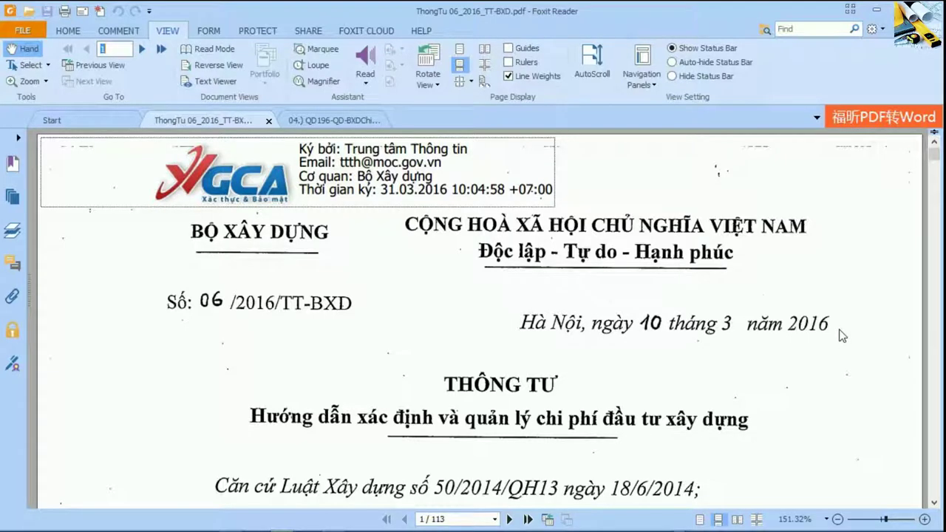
{"action": "type", "text": "8"}
{"action": "key", "text": "Return"}
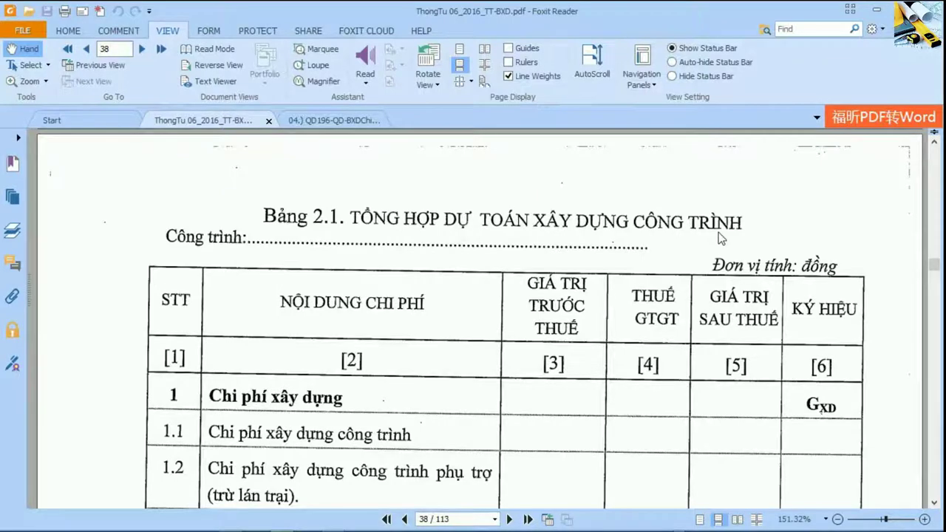
{"action": "scroll", "coordinate": [718, 232], "scroll_direction": "down", "scroll_amount": 3}
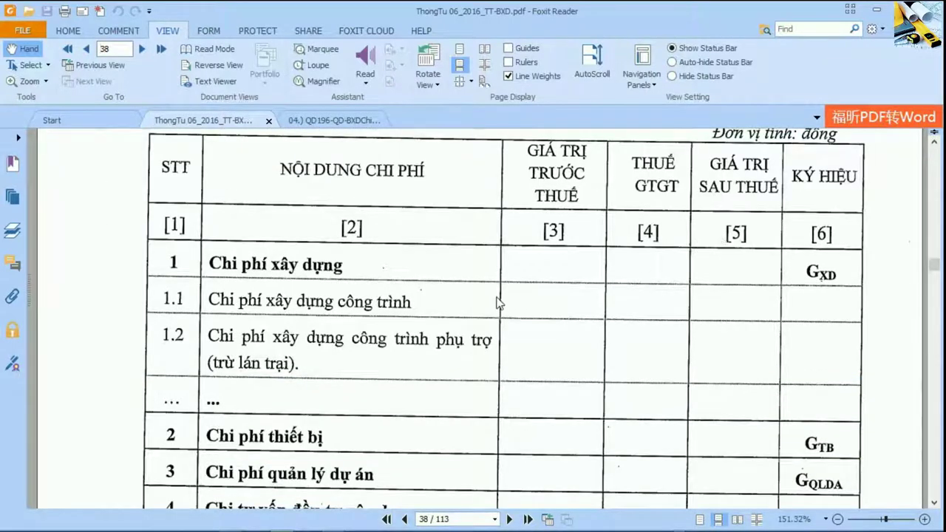
{"action": "scroll", "coordinate": [497, 303], "scroll_direction": "down", "scroll_amount": 3}
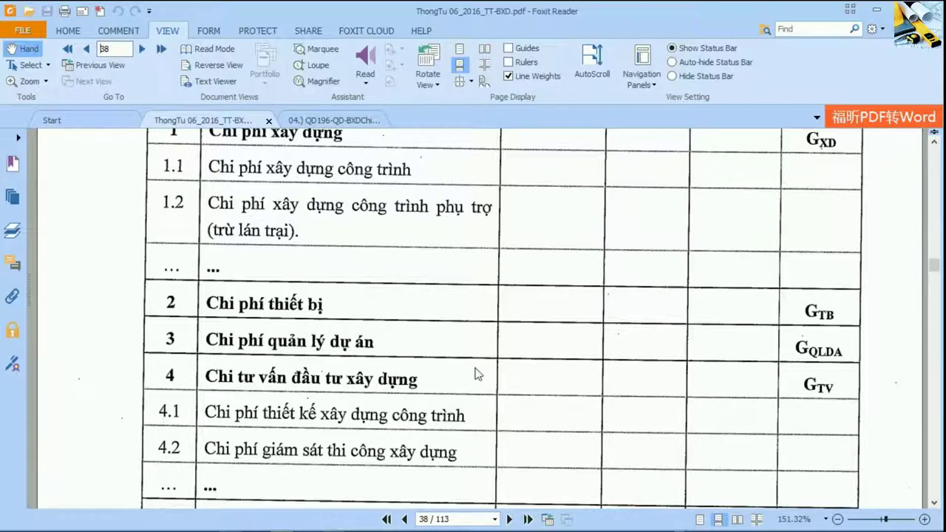
{"action": "scroll", "coordinate": [476, 374], "scroll_direction": "down", "scroll_amount": 4}
{"action": "scroll", "coordinate": [477, 374], "scroll_direction": "down", "scroll_amount": 6}
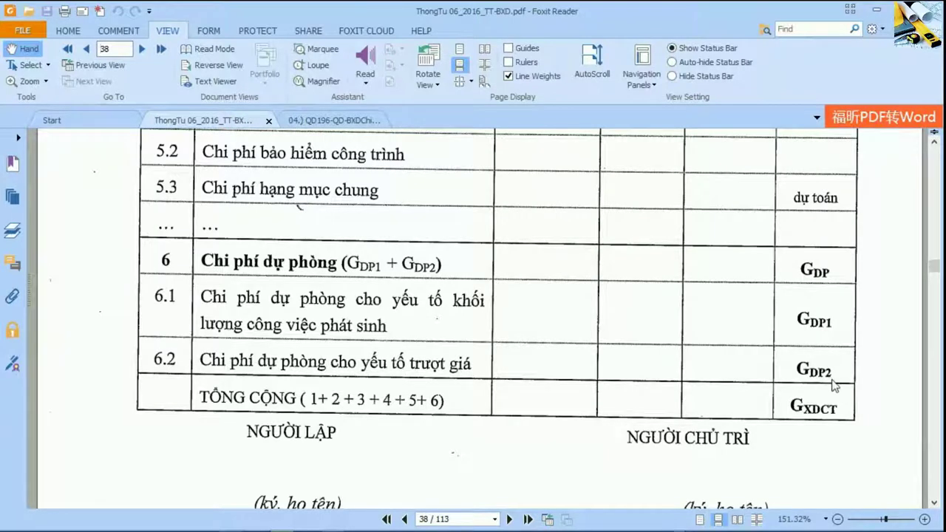
{"action": "scroll", "coordinate": [728, 362], "scroll_direction": "up", "scroll_amount": 10}
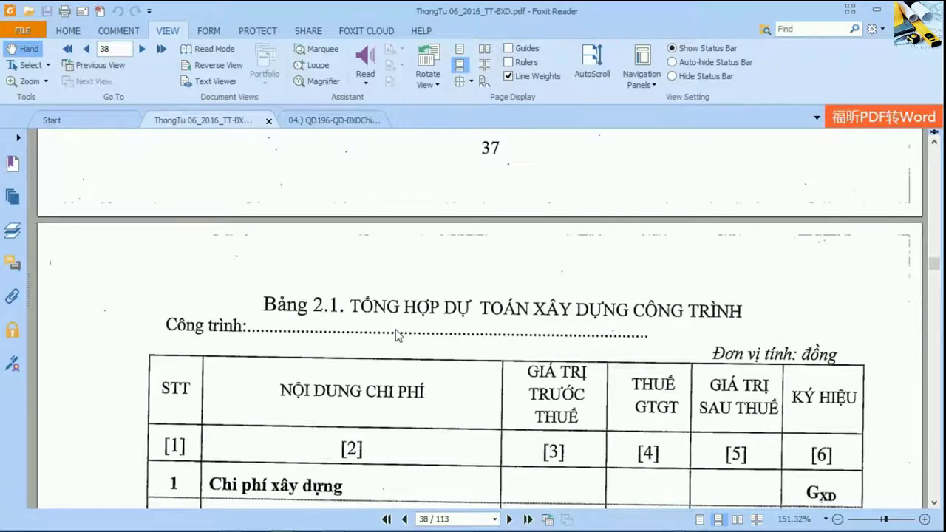
Go to page 45 and read Bảng 2.5 on the construction bid package estimate, down to its contingency cost rows.
{"action": "key", "text": "ctrl+g"}
{"action": "key", "text": "Return"}
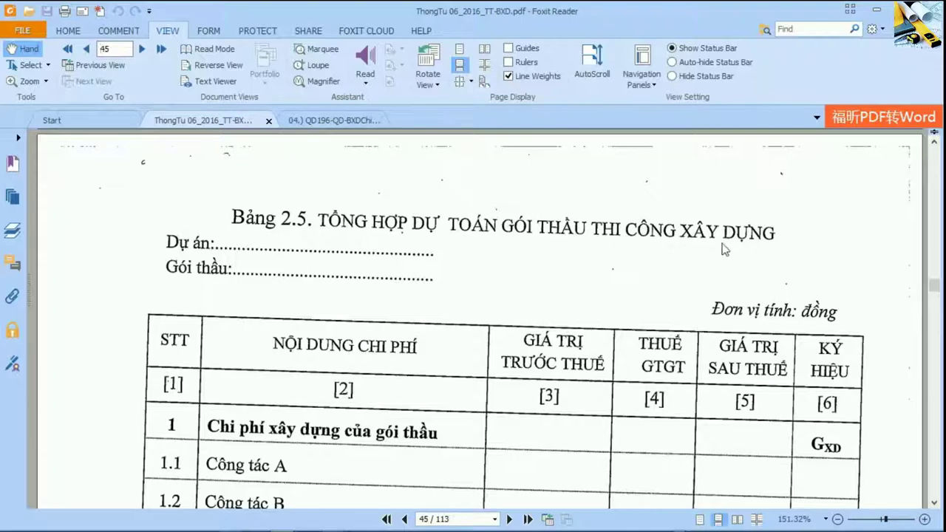
{"action": "scroll", "coordinate": [728, 250], "scroll_direction": "down", "scroll_amount": 3}
{"action": "scroll", "coordinate": [728, 250], "scroll_direction": "down", "scroll_amount": 3}
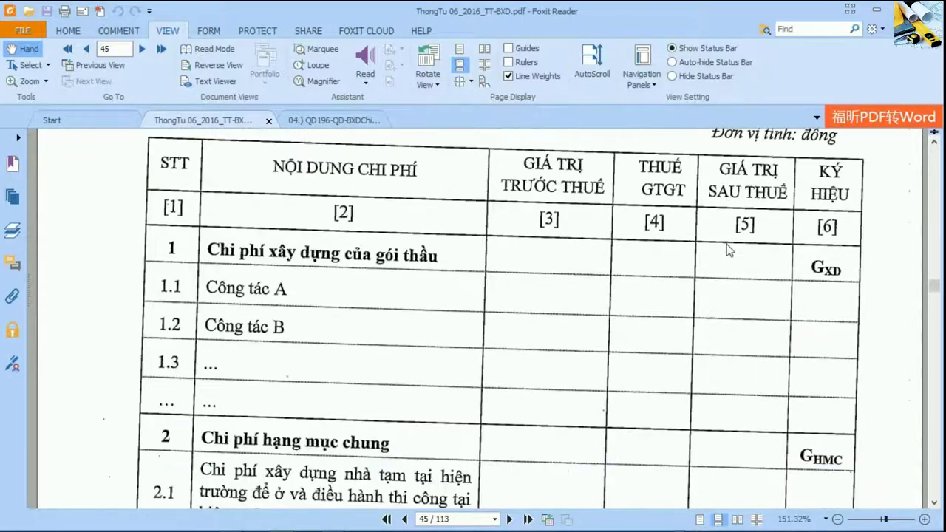
{"action": "scroll", "coordinate": [724, 249], "scroll_direction": "down", "scroll_amount": 3}
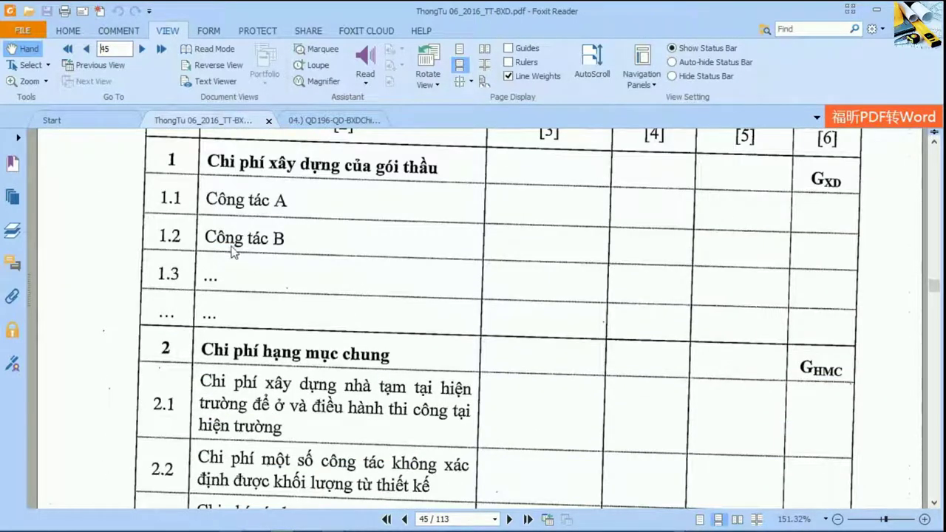
{"action": "scroll", "coordinate": [486, 236], "scroll_direction": "down", "scroll_amount": 3}
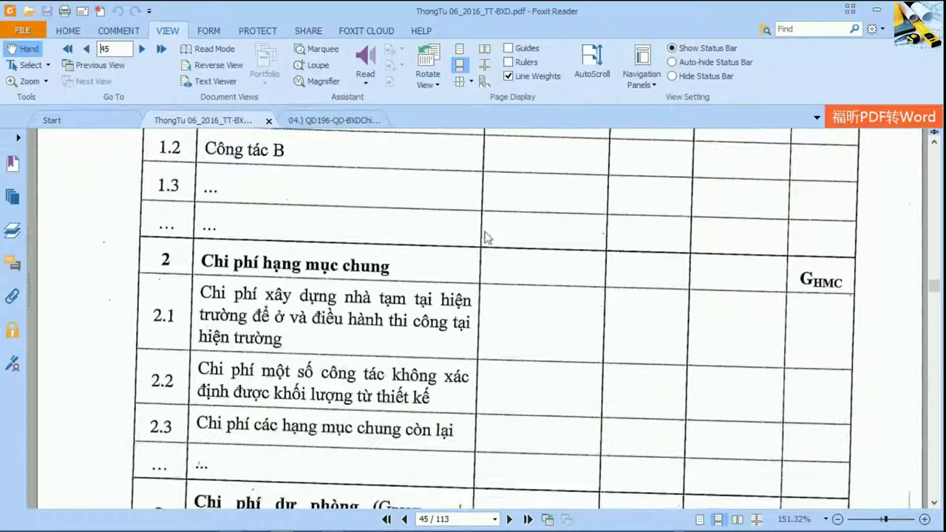
{"action": "scroll", "coordinate": [456, 292], "scroll_direction": "down", "scroll_amount": 3}
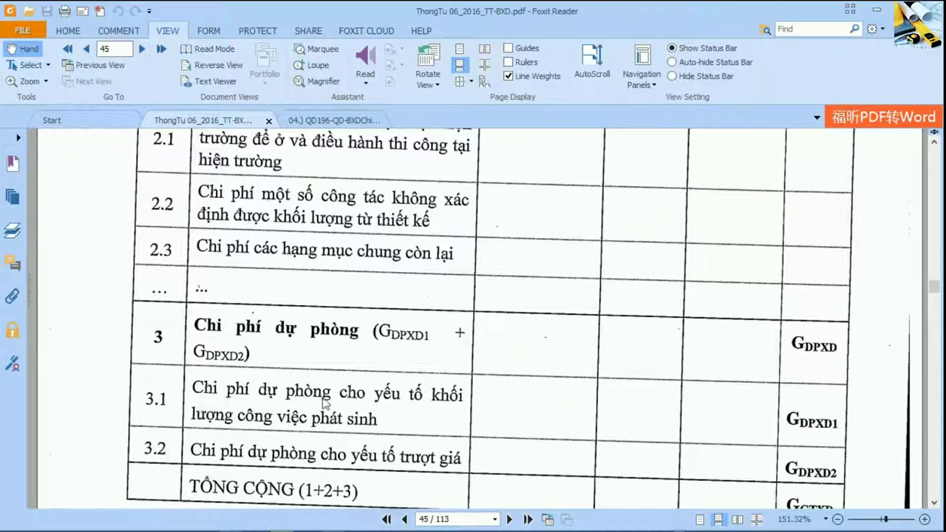
{"action": "scroll", "coordinate": [368, 425], "scroll_direction": "down", "scroll_amount": 3}
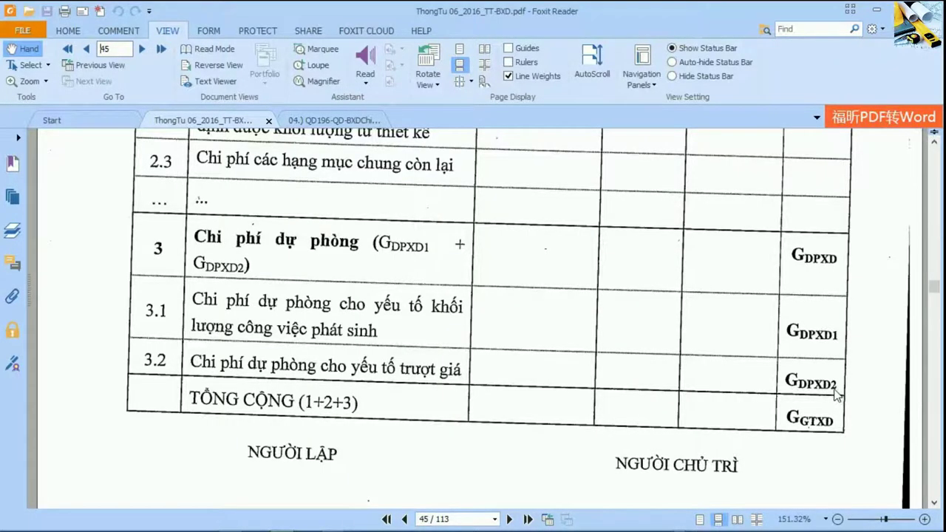
{"action": "scroll", "coordinate": [664, 325], "scroll_direction": "up", "scroll_amount": 10}
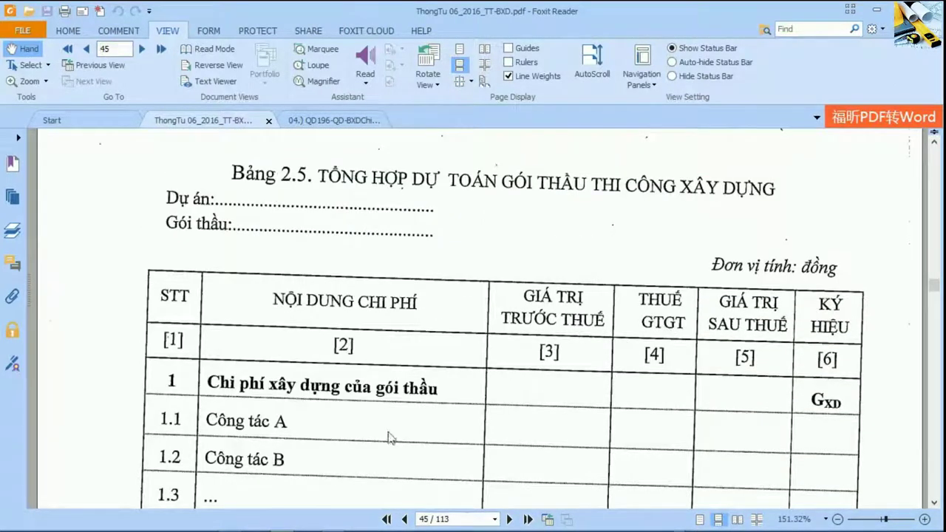
{"action": "scroll", "coordinate": [522, 452], "scroll_direction": "down", "scroll_amount": 9}
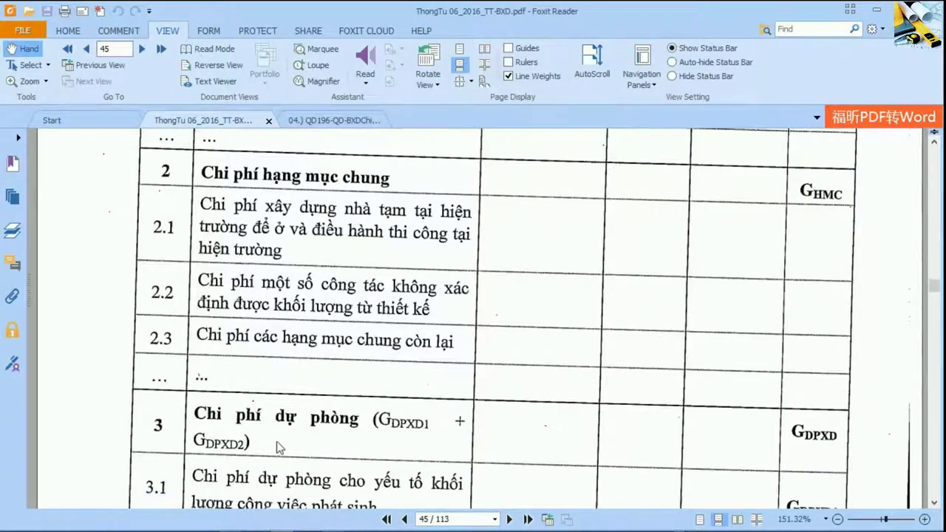
{"action": "scroll", "coordinate": [357, 436], "scroll_direction": "down", "scroll_amount": 1}
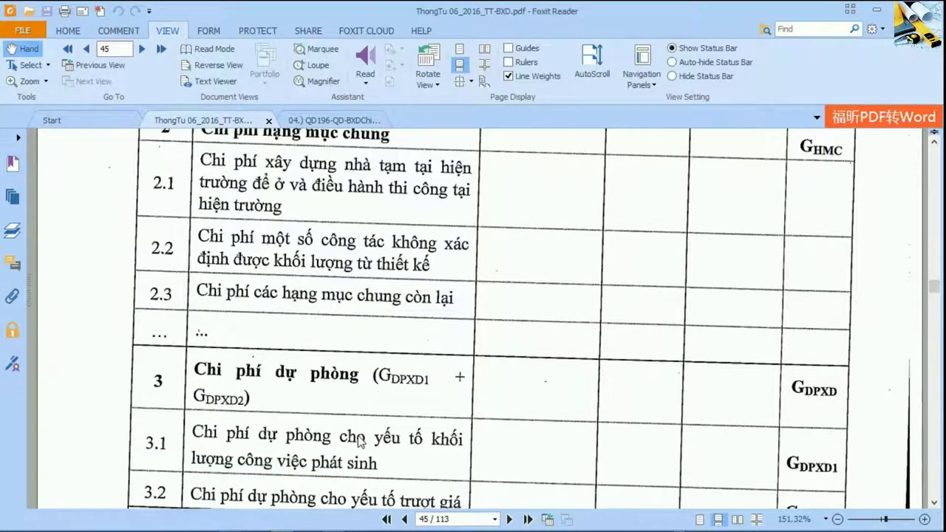
{"action": "scroll", "coordinate": [360, 442], "scroll_direction": "down", "scroll_amount": 1}
{"action": "scroll", "coordinate": [358, 441], "scroll_direction": "down", "scroll_amount": 1}
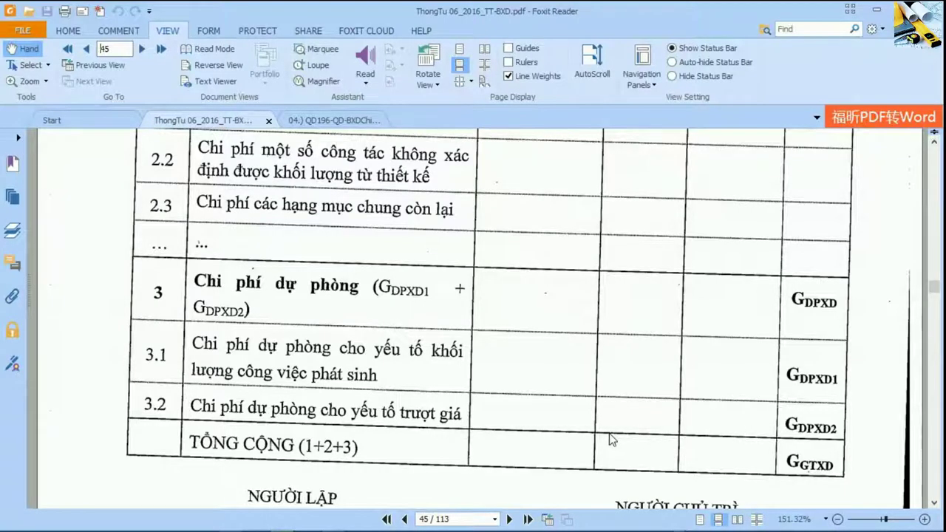
Go to page 36 and find section 6 on determining the contingency cost (GDP).
{"action": "key", "text": "Return"}
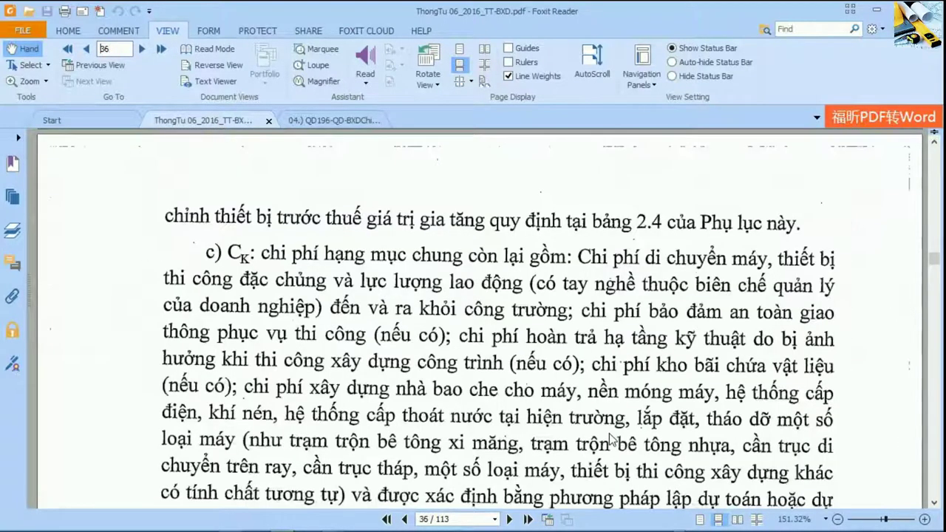
{"action": "scroll", "coordinate": [611, 438], "scroll_direction": "down", "scroll_amount": 10}
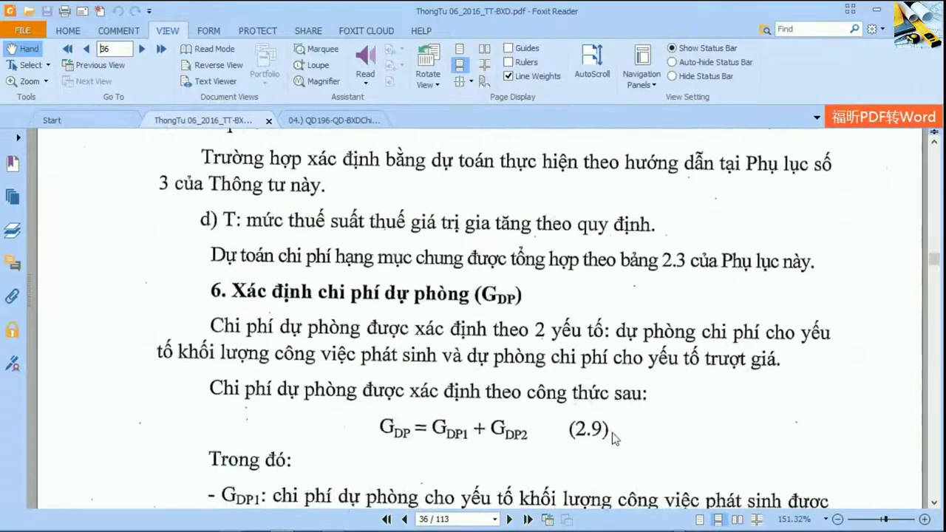
{"action": "scroll", "coordinate": [612, 437], "scroll_direction": "down", "scroll_amount": 1}
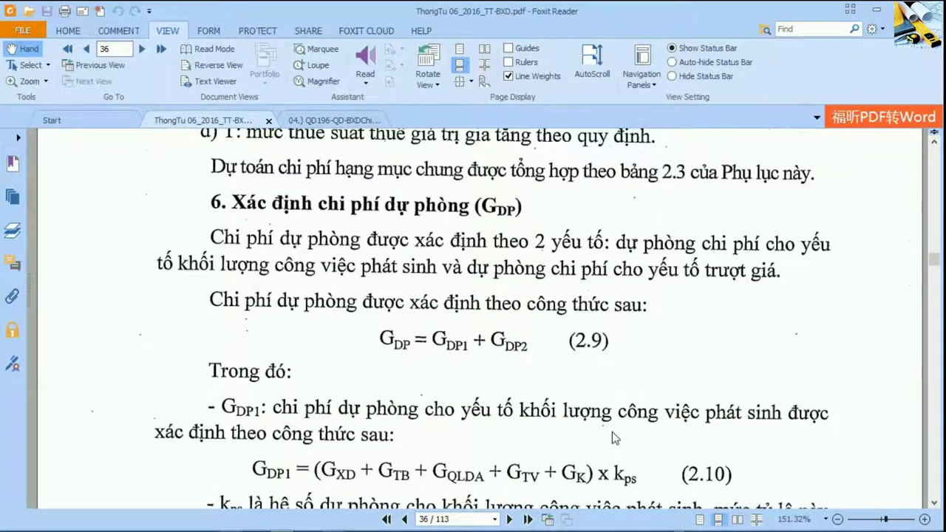
{"action": "scroll", "coordinate": [612, 432], "scroll_direction": "down", "scroll_amount": 1}
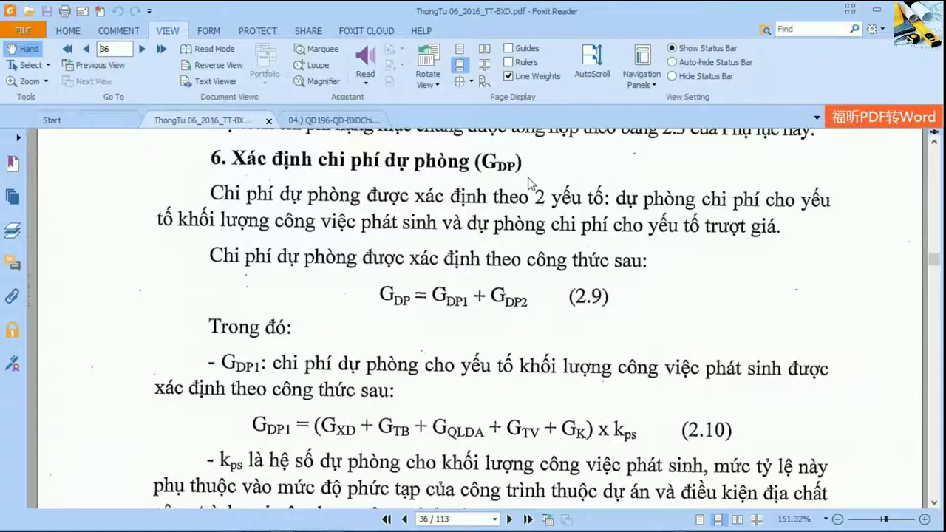
Go back to the start of Phụ lục số 2 on page 32 and examine the construction estimate formula (2.1).
{"action": "scroll", "coordinate": [522, 255], "scroll_direction": "up", "scroll_amount": 15}
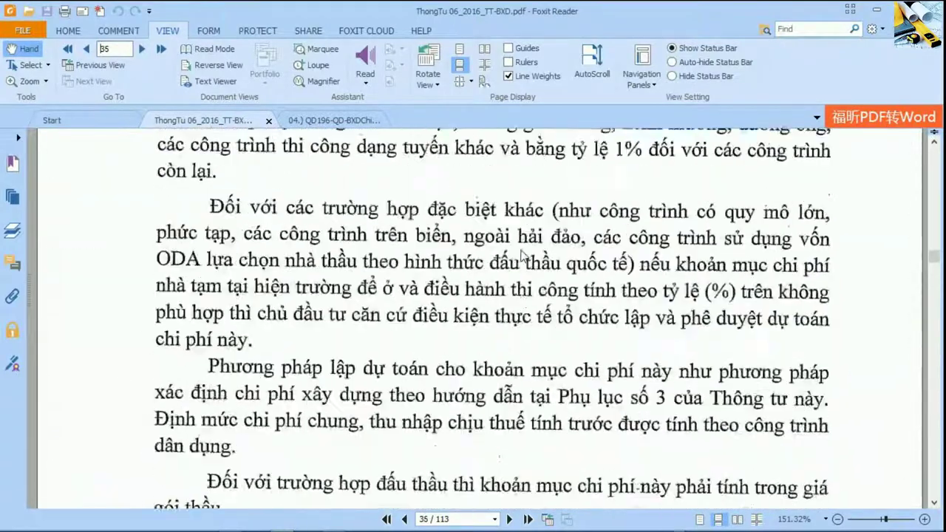
{"action": "scroll", "coordinate": [522, 255], "scroll_direction": "up", "scroll_amount": 20}
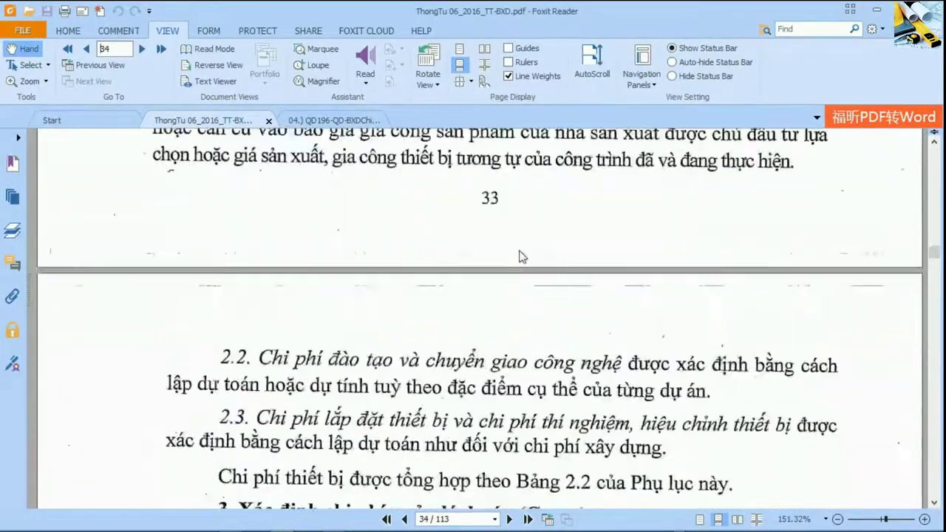
{"action": "scroll", "coordinate": [522, 256], "scroll_direction": "up", "scroll_amount": 20}
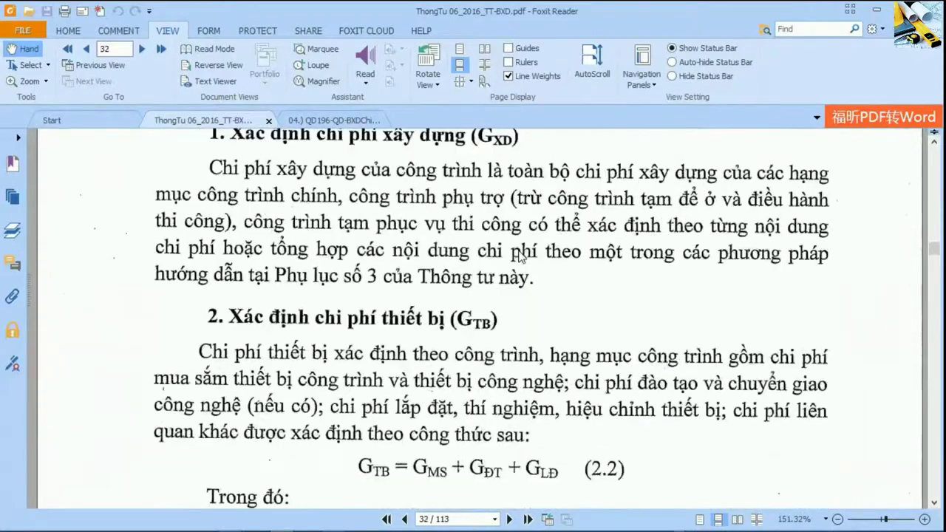
{"action": "scroll", "coordinate": [520, 256], "scroll_direction": "up", "scroll_amount": 6}
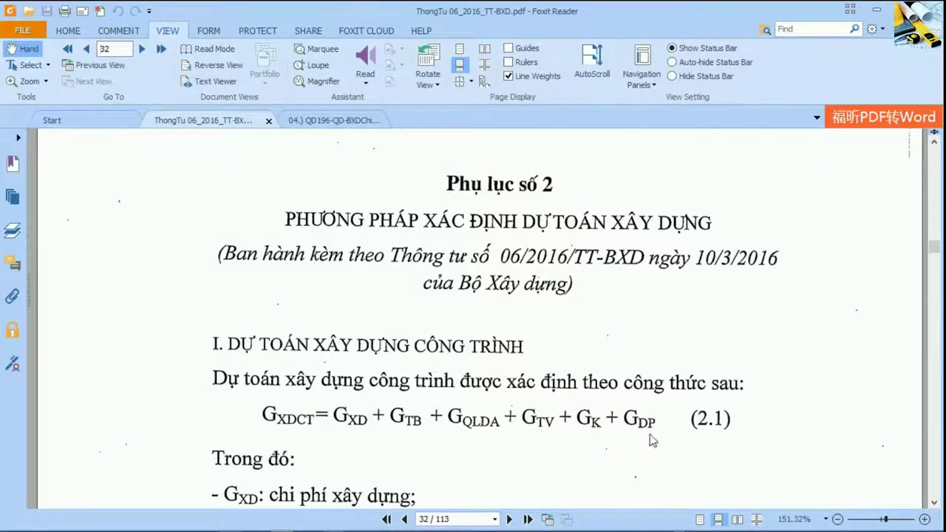
Return to page 36 and read contingency formulas 2.9, 2.10 and 2.11, including the kps coefficient definition.
{"action": "type", "text": "6"}
{"action": "key", "text": "Return"}
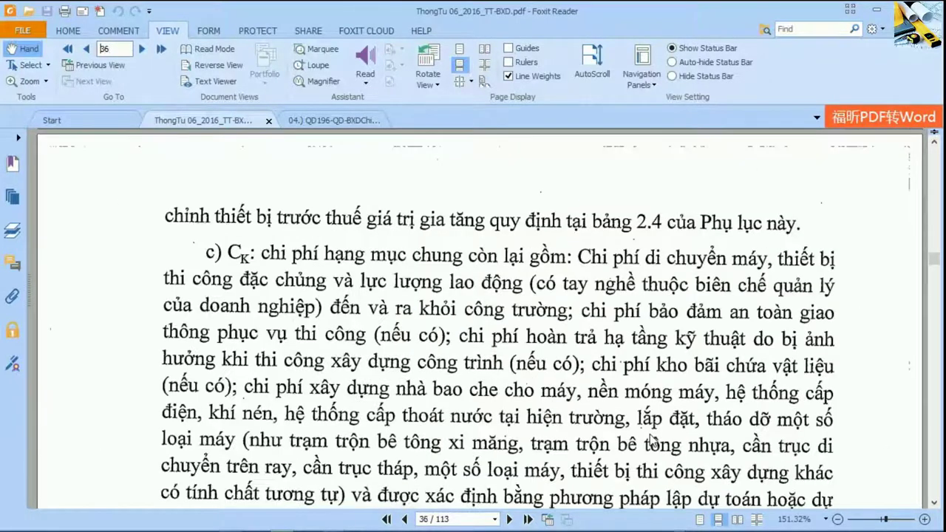
{"action": "scroll", "coordinate": [652, 441], "scroll_direction": "down", "scroll_amount": 5}
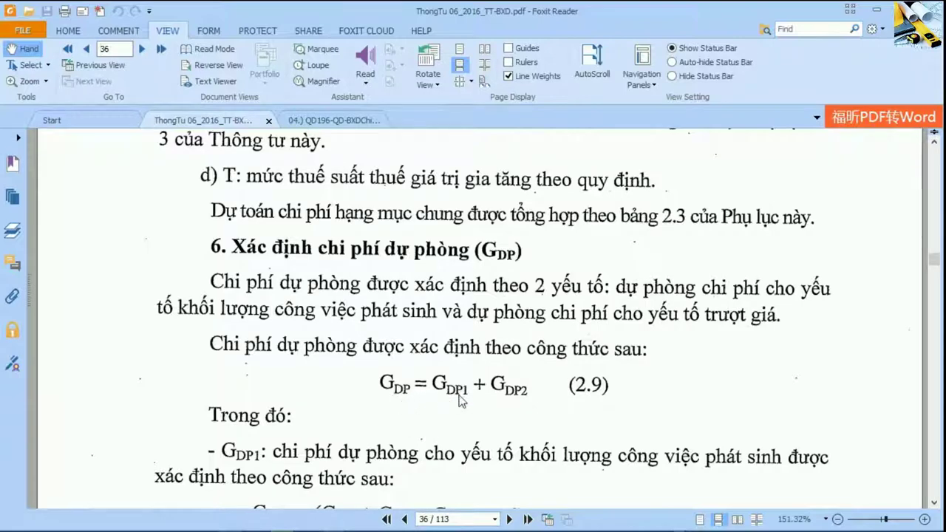
{"action": "scroll", "coordinate": [528, 405], "scroll_direction": "down", "scroll_amount": 3}
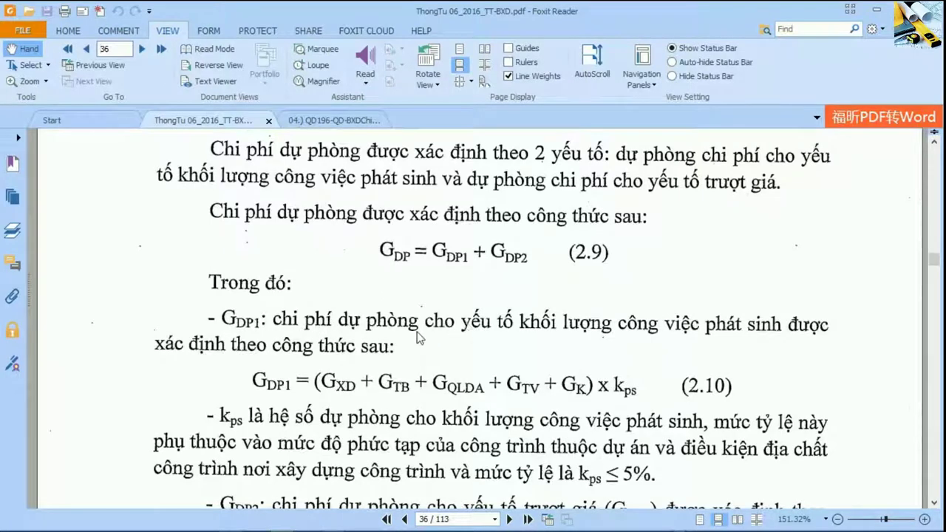
{"action": "scroll", "coordinate": [420, 351], "scroll_direction": "down", "scroll_amount": 2}
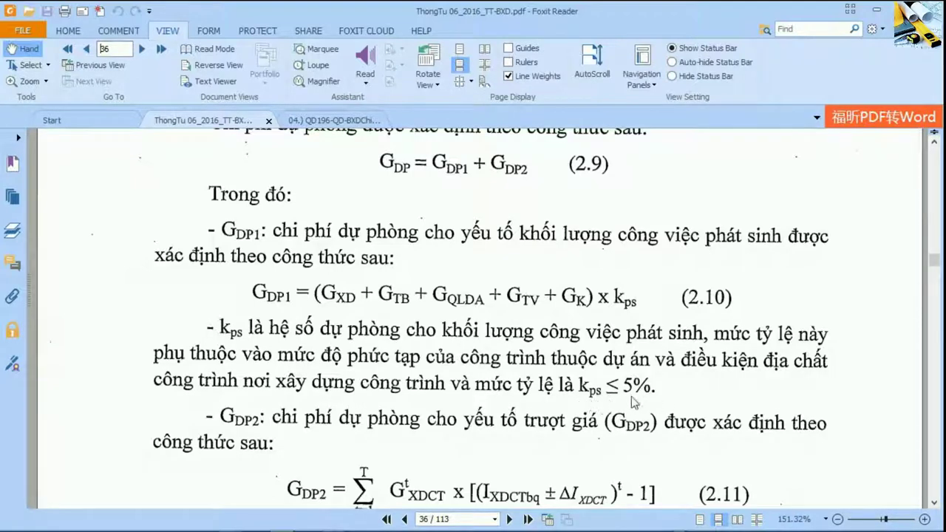
{"action": "scroll", "coordinate": [637, 405], "scroll_direction": "down", "scroll_amount": 3}
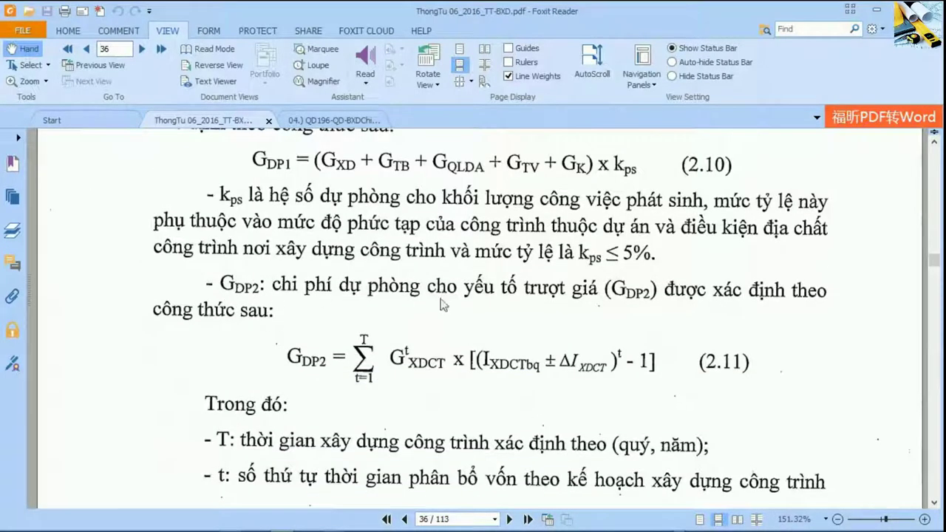
Read formula 2.11 for the price escalation contingency (GDP2) and its variable definitions from page 36 onto page 37.
{"action": "scroll", "coordinate": [655, 305], "scroll_direction": "down", "scroll_amount": 1}
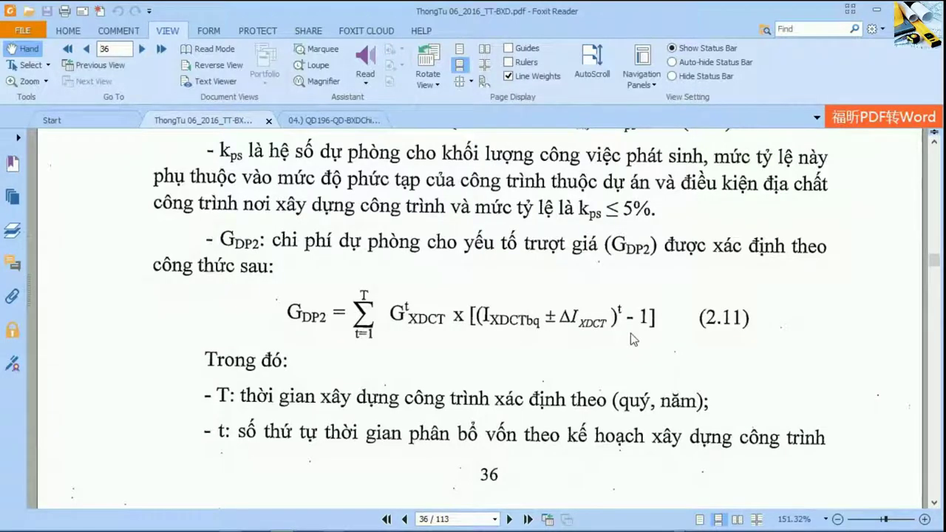
{"action": "scroll", "coordinate": [634, 338], "scroll_direction": "down", "scroll_amount": 3}
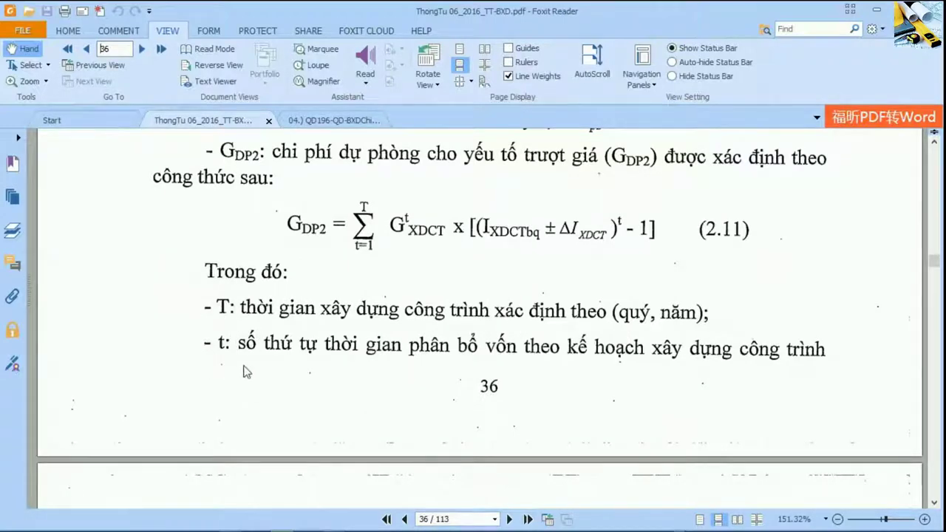
{"action": "scroll", "coordinate": [246, 372], "scroll_direction": "down", "scroll_amount": 6}
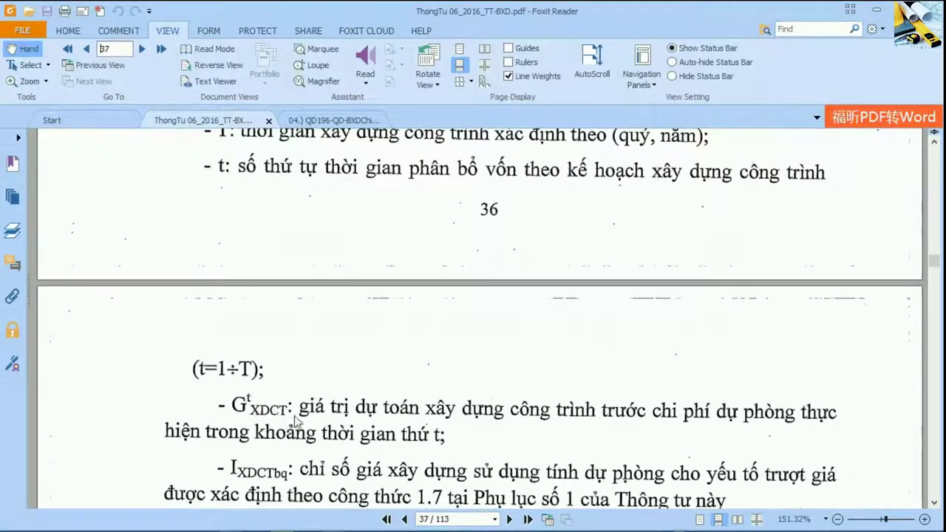
{"action": "scroll", "coordinate": [296, 420], "scroll_direction": "down", "scroll_amount": 3}
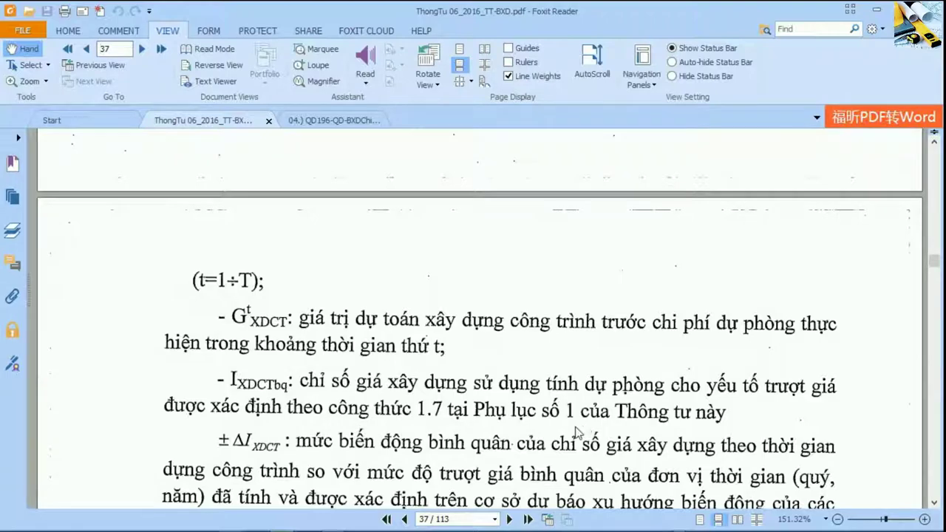
Go to page 24 and find formula 1.7 for the average construction price index (IXDCTbq).
{"action": "type", "text": "4"}
{"action": "key", "text": "Return"}
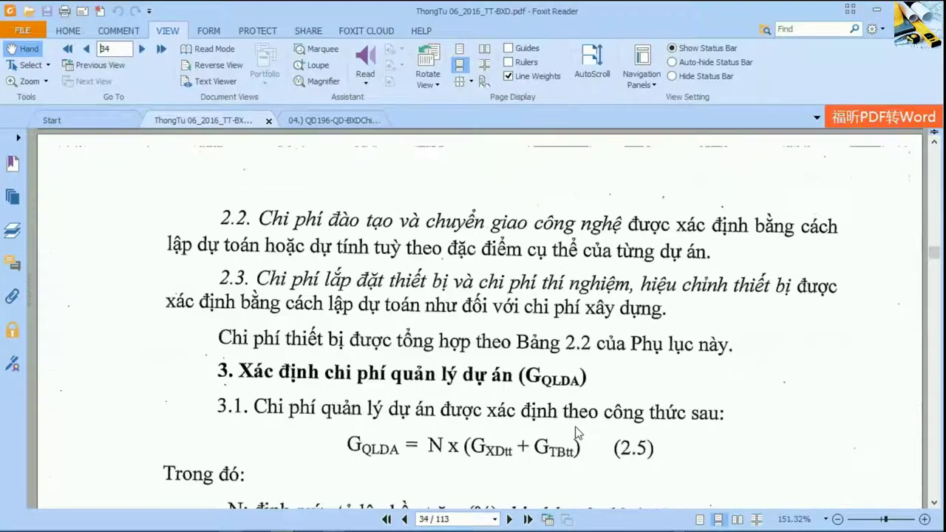
{"action": "scroll", "coordinate": [576, 433], "scroll_direction": "down", "scroll_amount": 8}
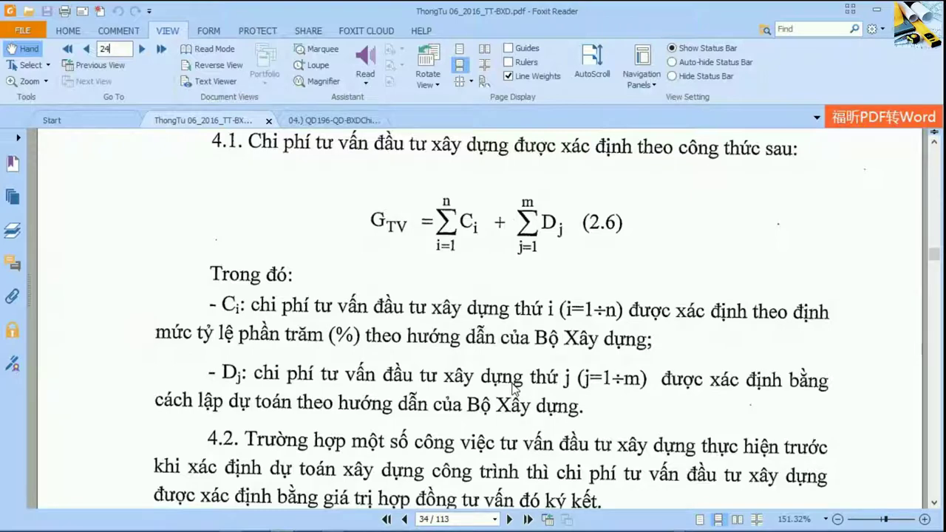
{"action": "key", "text": "Return"}
{"action": "scroll", "coordinate": [515, 389], "scroll_direction": "down", "scroll_amount": 10}
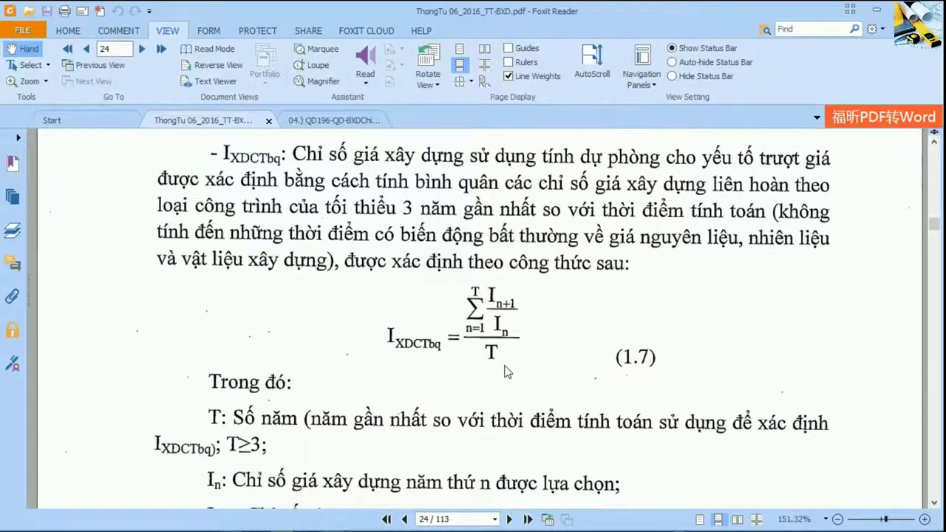
Switch between the circular and Dự toán G8 to compare formula 1.7 with the Chỉ số giá bình quân table on the Dự phòng sheet.
{"action": "key", "text": "alt+Tab"}
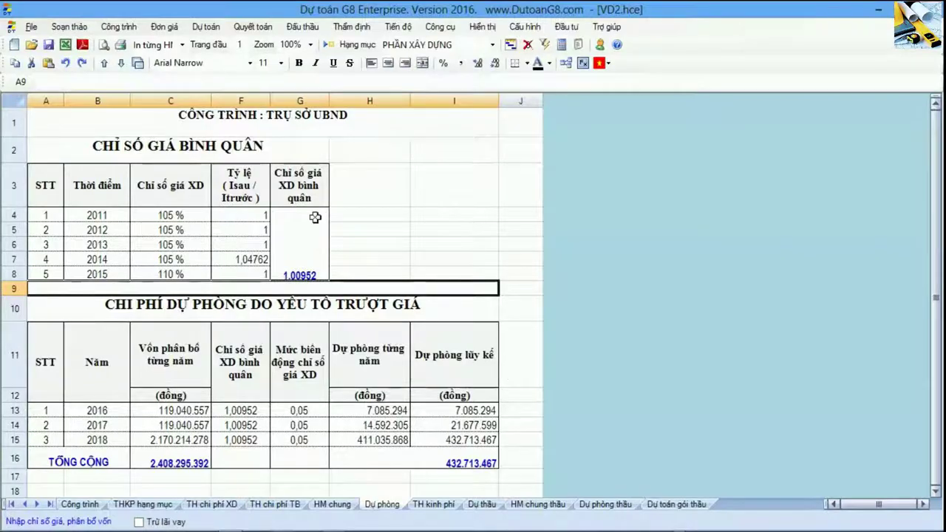
{"action": "key", "text": "alt+Tab"}
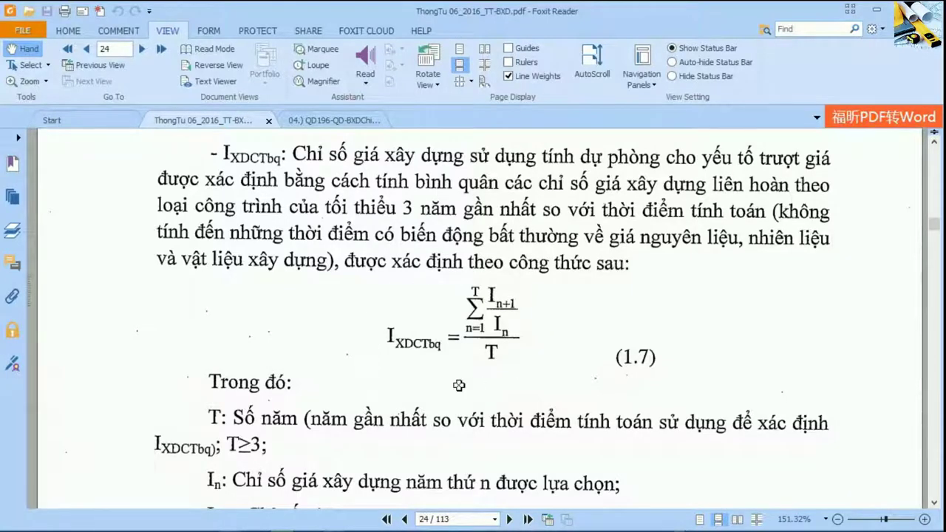
{"action": "key", "text": "alt+Tab"}
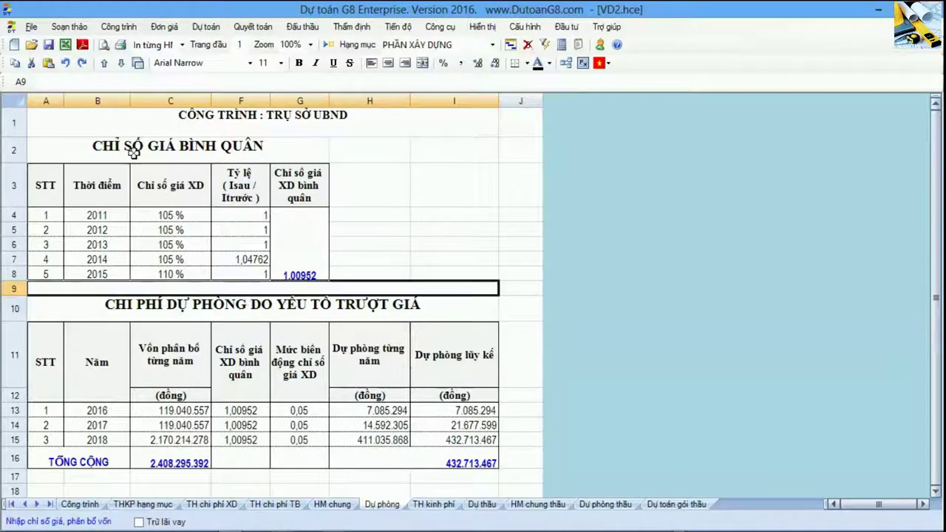
{"action": "left_click", "coordinate": [86, 150]}
{"action": "key", "text": "Up"}
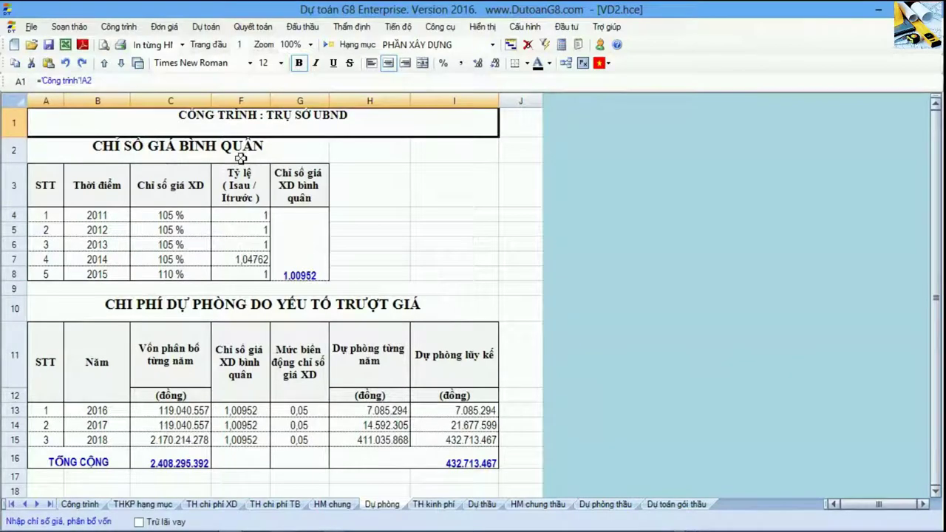
{"action": "key", "text": "alt+Tab"}
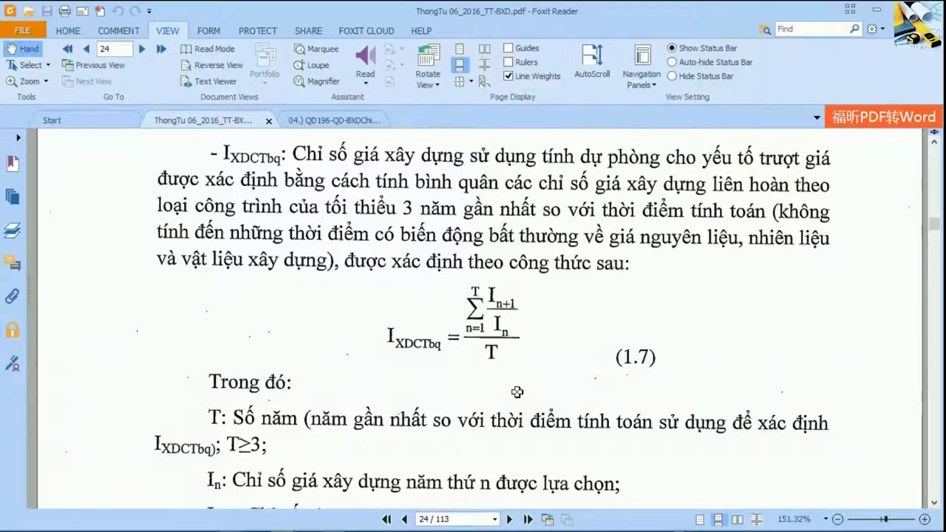
{"action": "key", "text": "alt+Tab"}
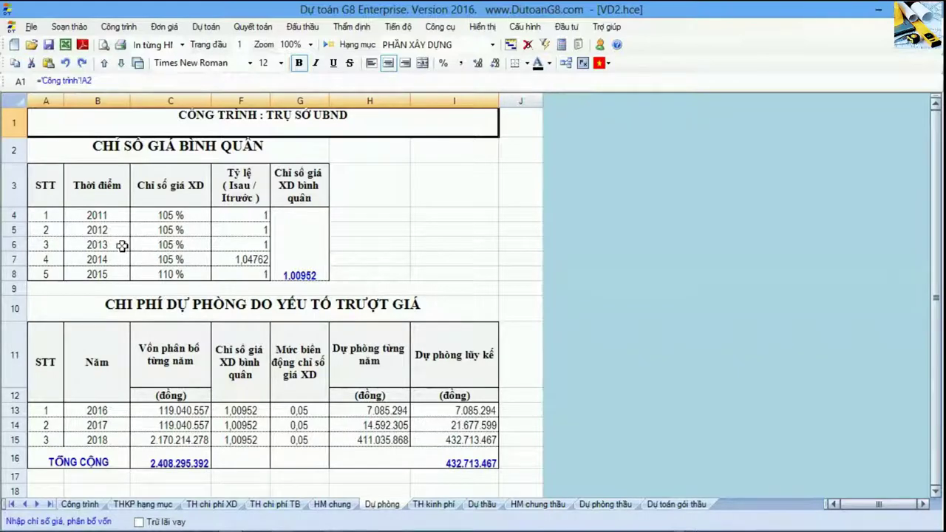
Highlight the years 2011 to 2015 in the Thời điểm column, including the three latest, 2013 to 2015.
{"action": "left_click", "coordinate": [109, 273]}
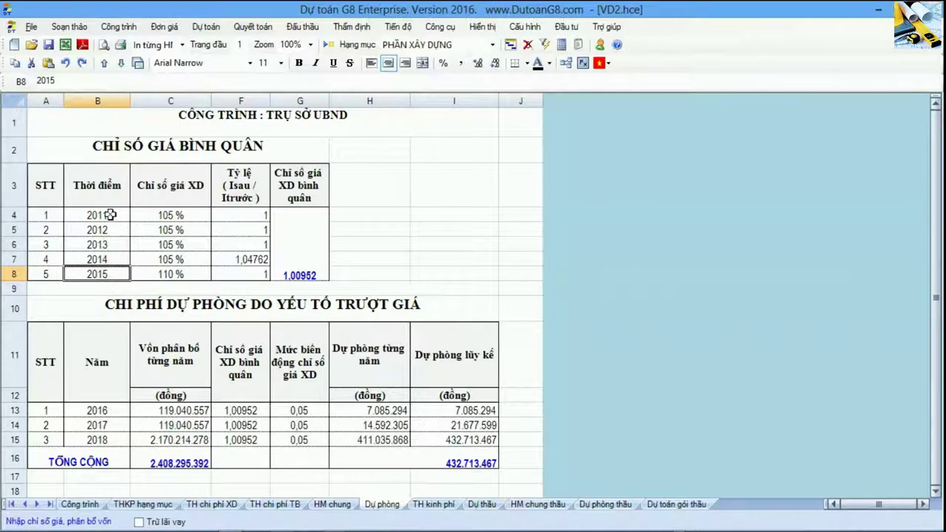
{"action": "left_click_drag", "start_coordinate": [110, 215], "coordinate": [110, 275]}
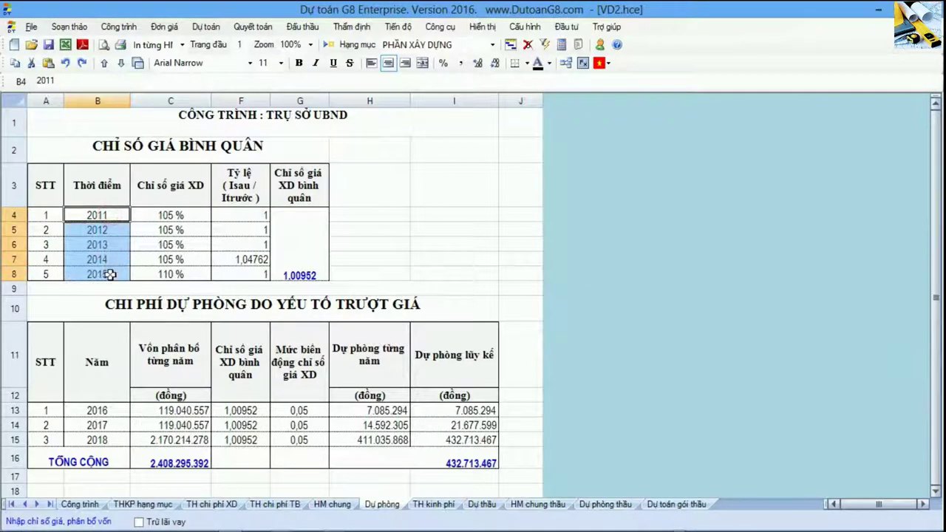
{"action": "left_click", "coordinate": [109, 274]}
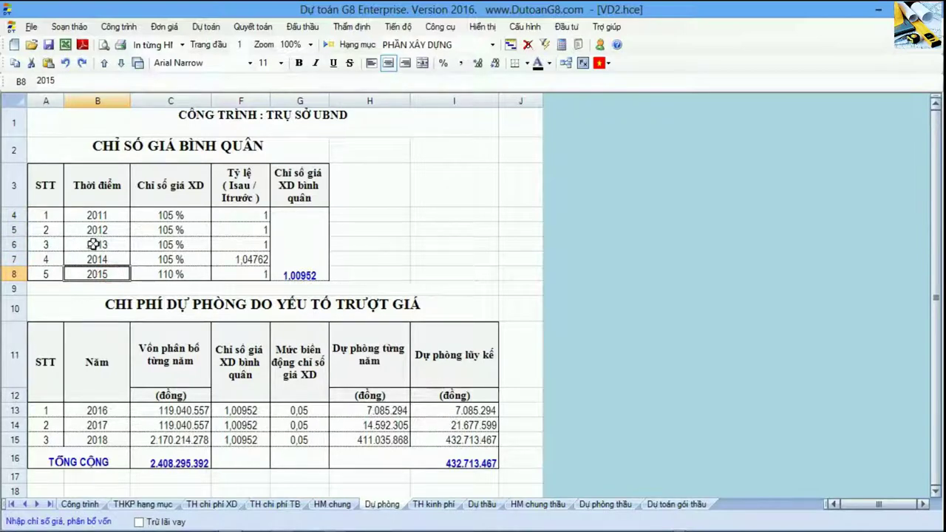
{"action": "left_click_drag", "start_coordinate": [94, 244], "coordinate": [98, 274]}
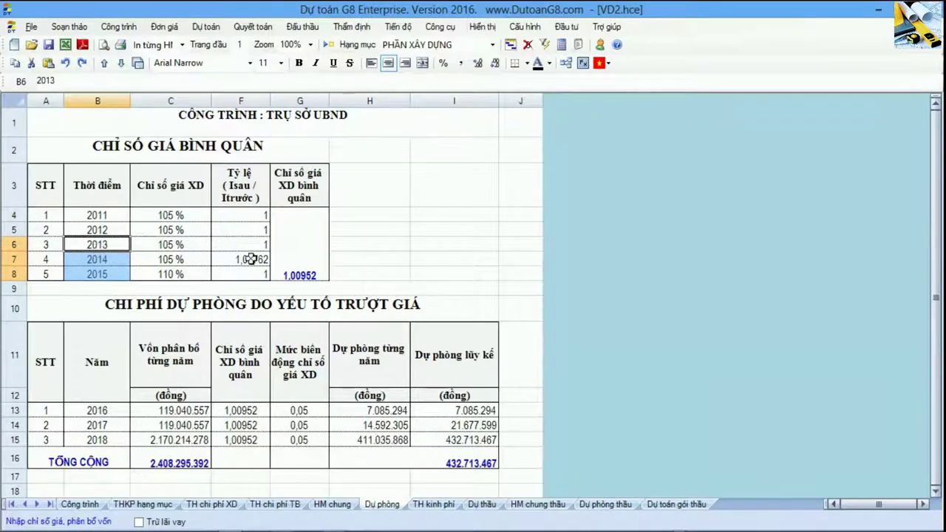
{"action": "left_click_drag", "start_coordinate": [99, 244], "coordinate": [108, 273]}
Go through the Chỉ số giá XD column from 2011 to 2015 in the average price index table.
{"action": "left_click", "coordinate": [172, 215]}
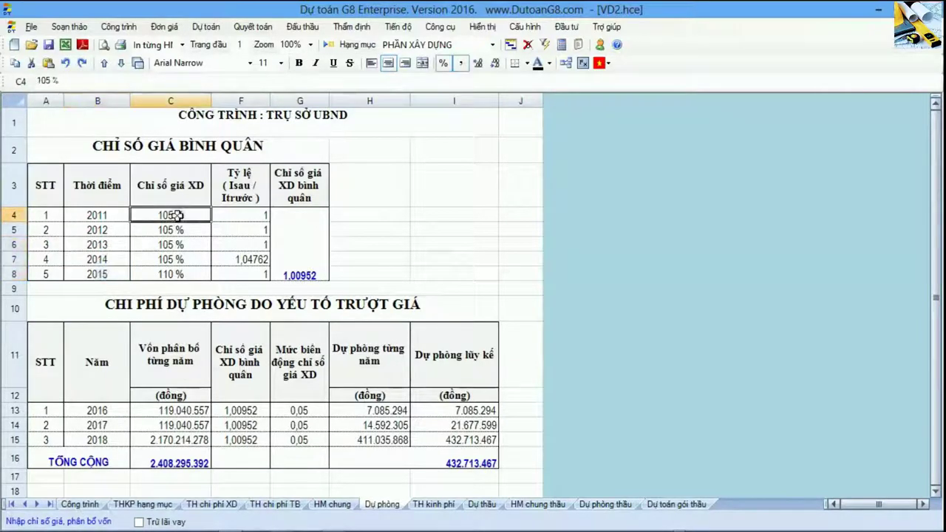
{"action": "left_click_drag", "start_coordinate": [175, 185], "coordinate": [178, 274]}
{"action": "left_click", "coordinate": [178, 274]}
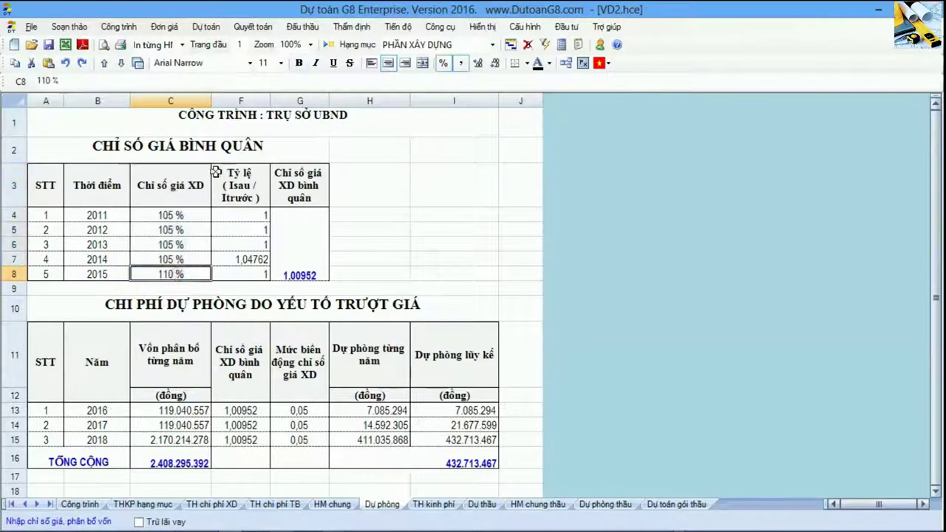
Examine the Tỷ lệ (Isau / Itrước) formulas in F4 and F7 and the 2015 ratio in F8.
{"action": "double_click", "coordinate": [244, 223]}
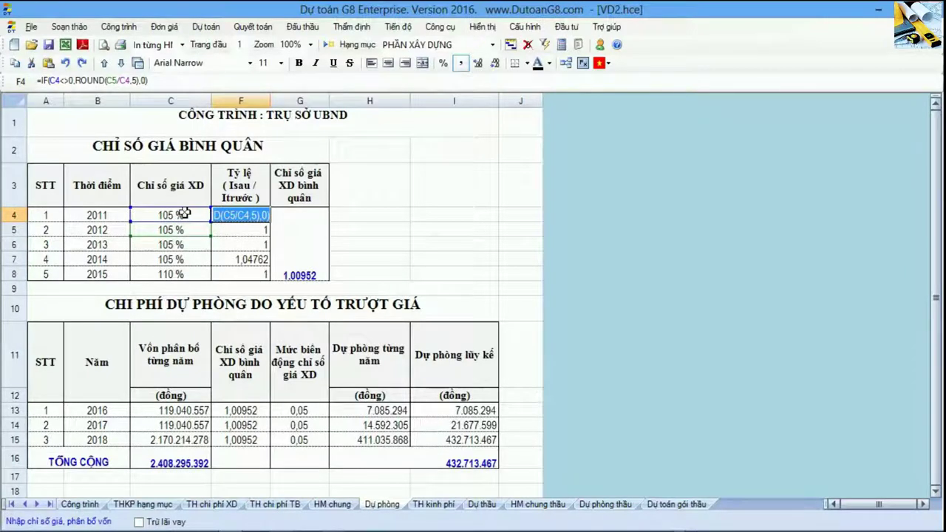
{"action": "double_click", "coordinate": [252, 260]}
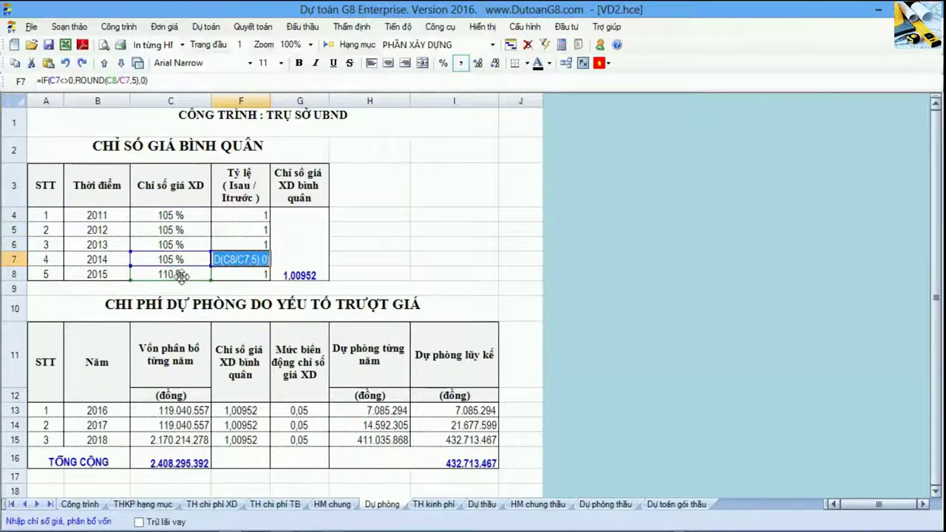
{"action": "left_click", "coordinate": [314, 264]}
{"action": "left_click", "coordinate": [255, 258]}
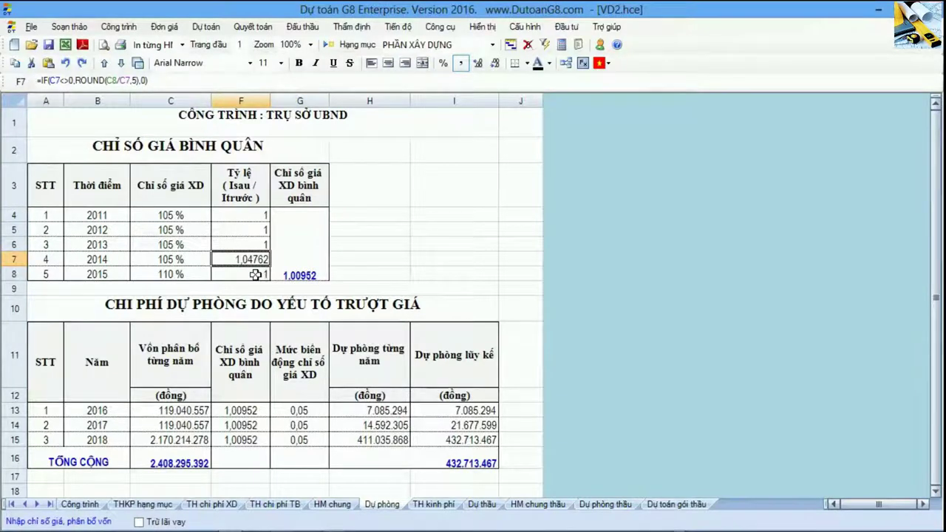
{"action": "left_click", "coordinate": [255, 275]}
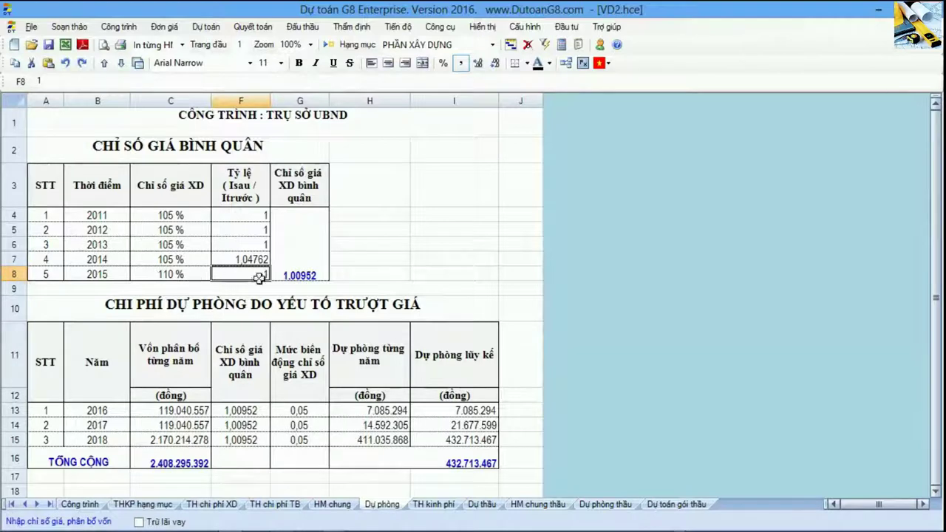
{"action": "left_click", "coordinate": [203, 274]}
{"action": "left_click_drag", "start_coordinate": [203, 274], "coordinate": [250, 275]}
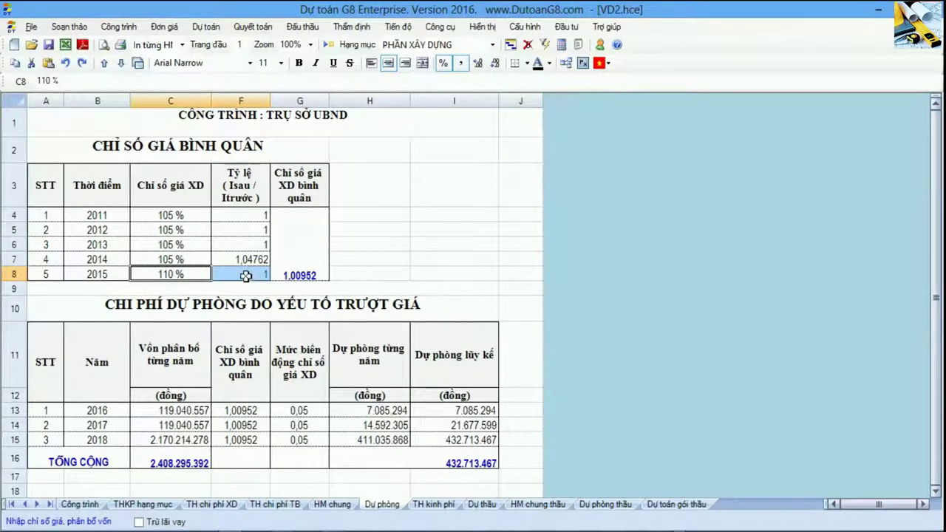
{"action": "left_click", "coordinate": [246, 276]}
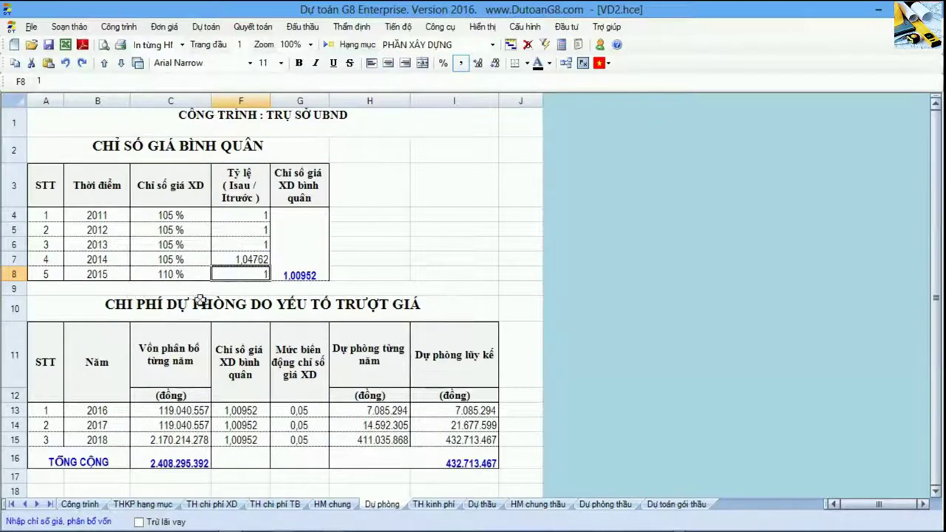
Inspect the average construction price index formula in the merged cell G4 and check it against formula 1.7 in the circular.
{"action": "left_click", "coordinate": [297, 260]}
{"action": "double_click", "coordinate": [297, 260]}
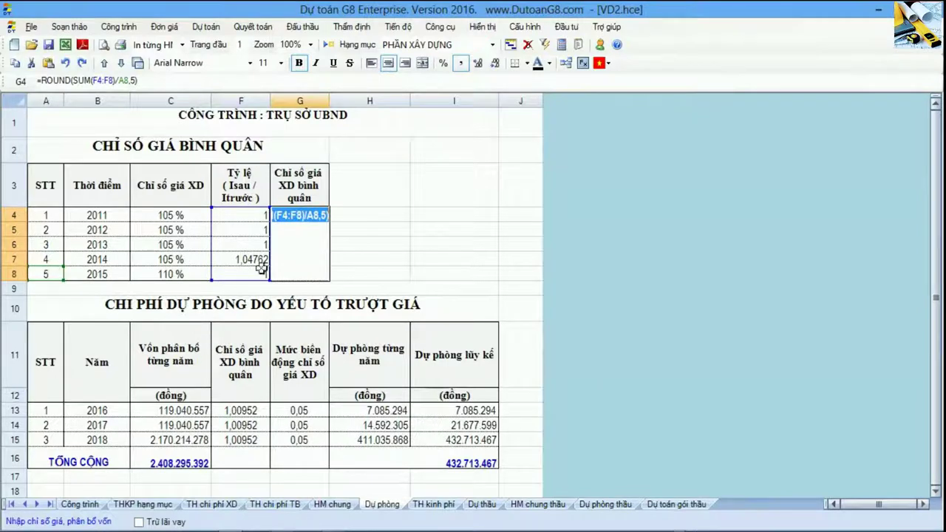
{"action": "left_click", "coordinate": [193, 249]}
{"action": "left_click", "coordinate": [279, 239]}
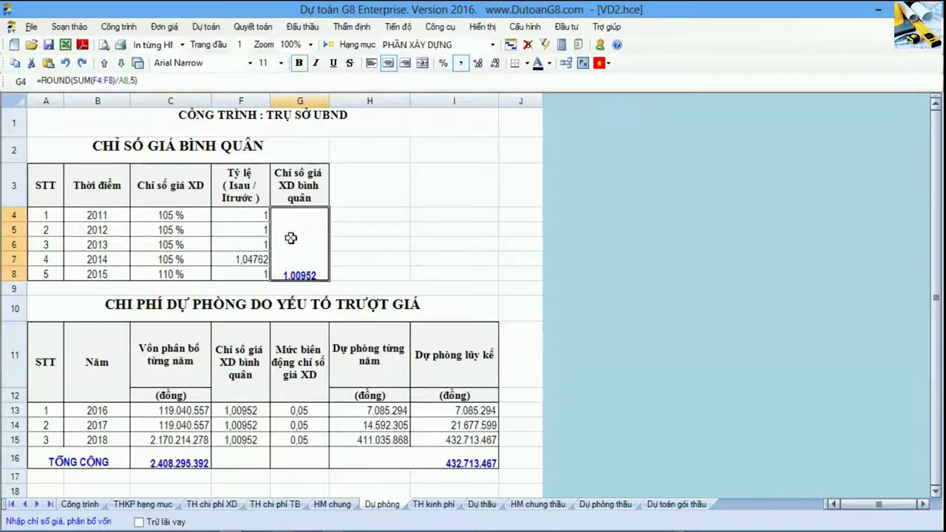
{"action": "key", "text": "alt+Tab"}
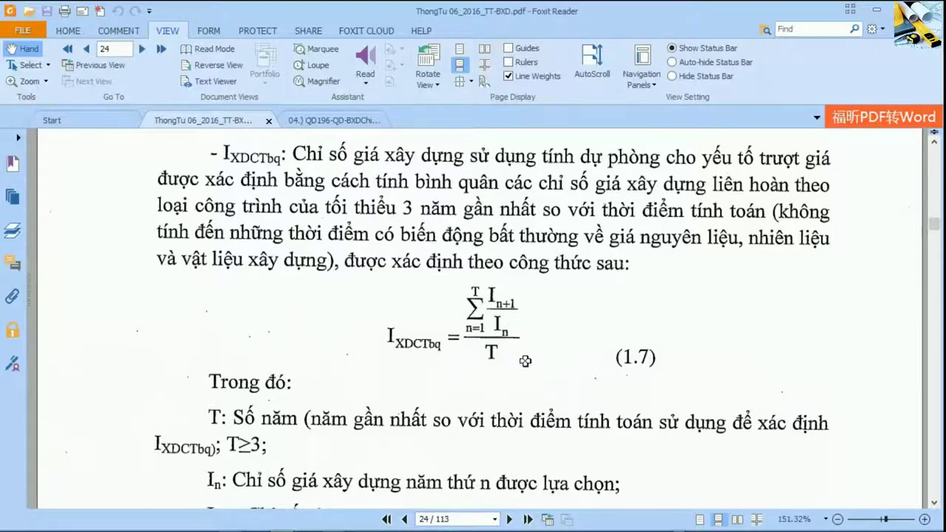
{"action": "key", "text": "alt+Tab"}
{"action": "left_click", "coordinate": [378, 264]}
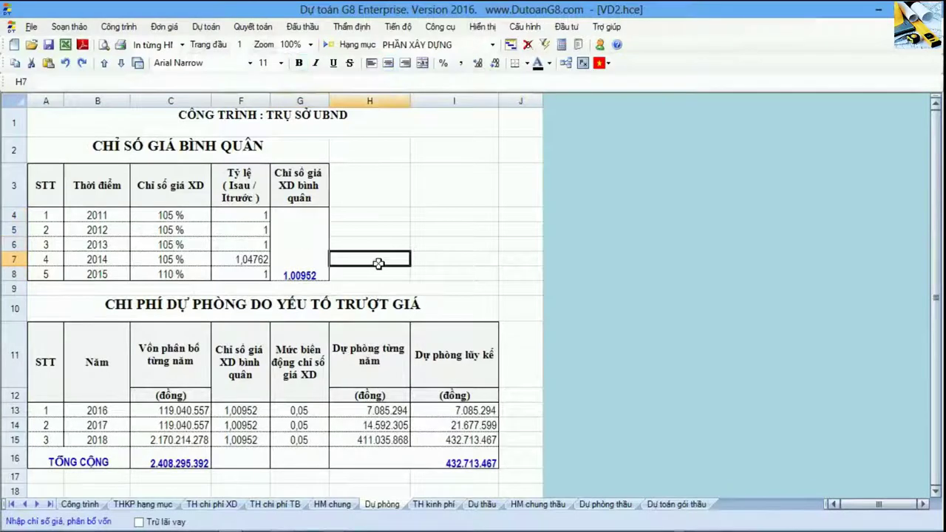
{"action": "left_click", "coordinate": [302, 269]}
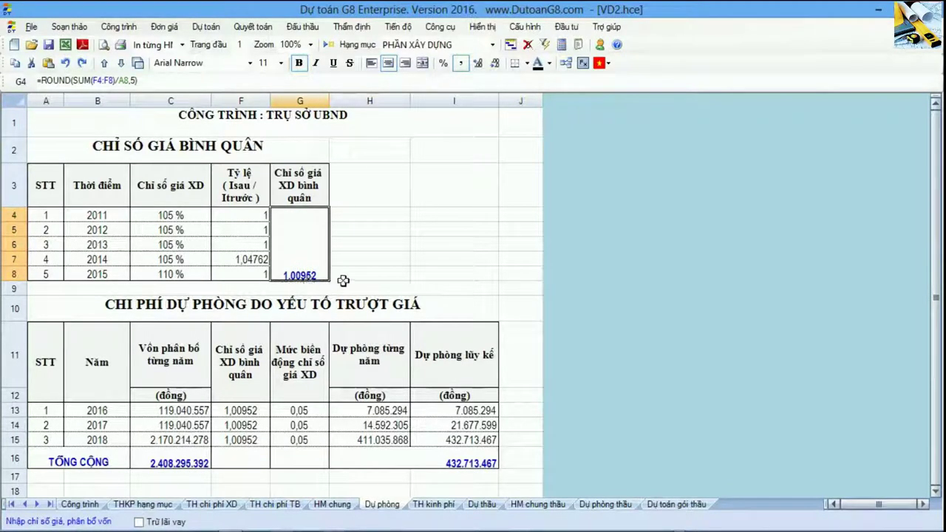
{"action": "left_click", "coordinate": [311, 270]}
{"action": "left_click", "coordinate": [387, 266]}
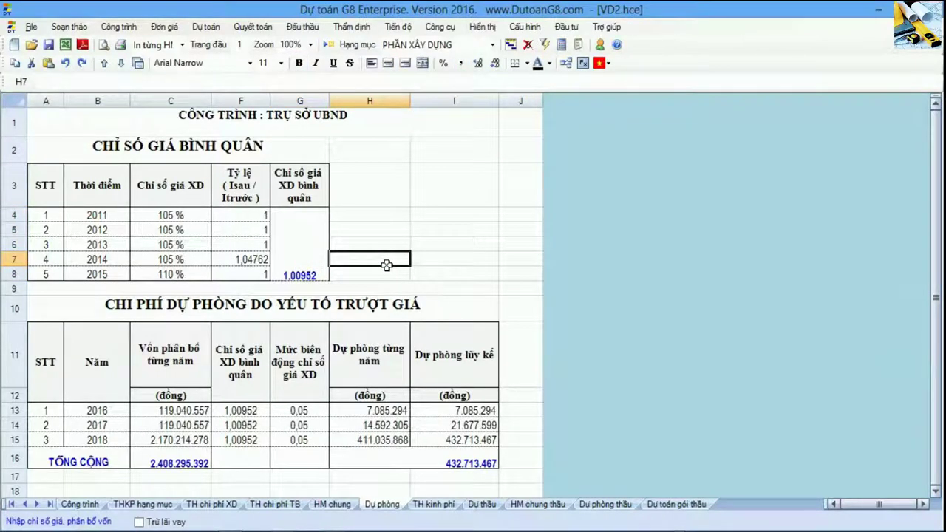
Open the price index and capital allocation entry dialog from the Dự phòng sheet.
{"action": "left_click", "coordinate": [47, 215]}
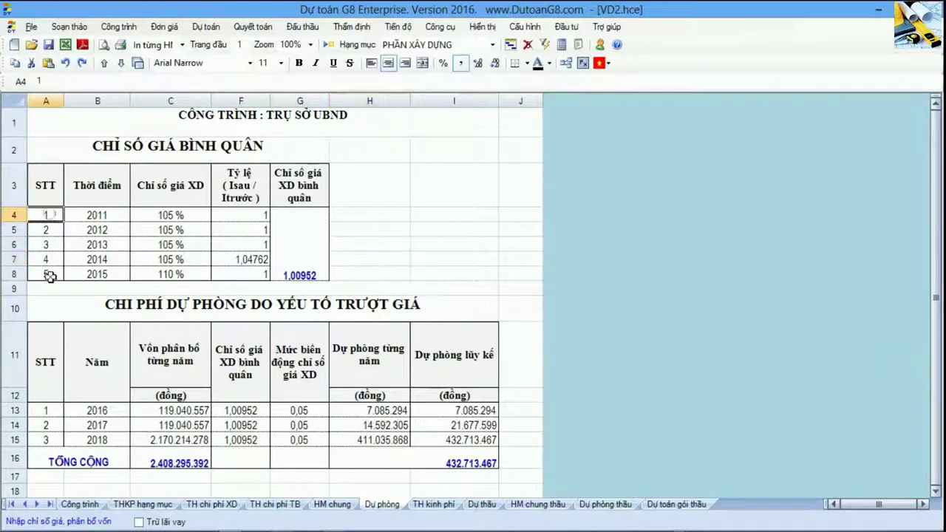
{"action": "left_click", "coordinate": [79, 504]}
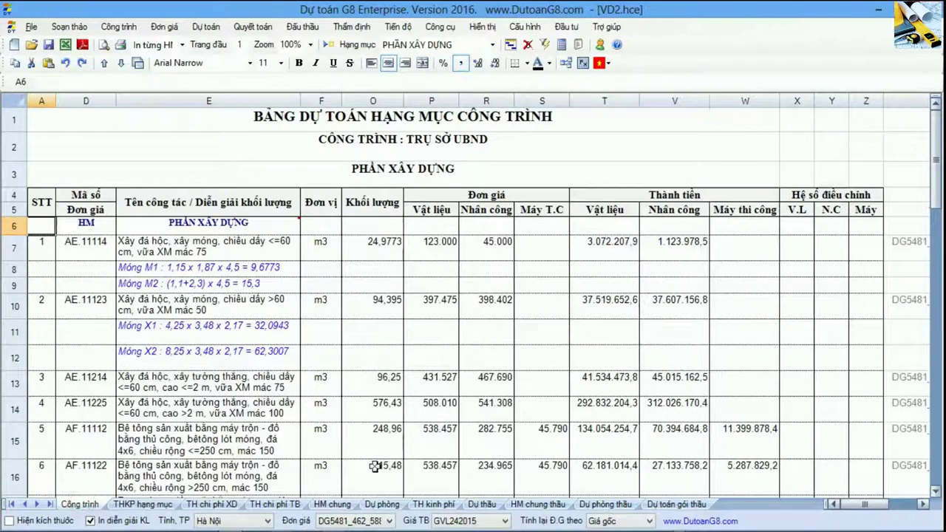
{"action": "left_click", "coordinate": [378, 506]}
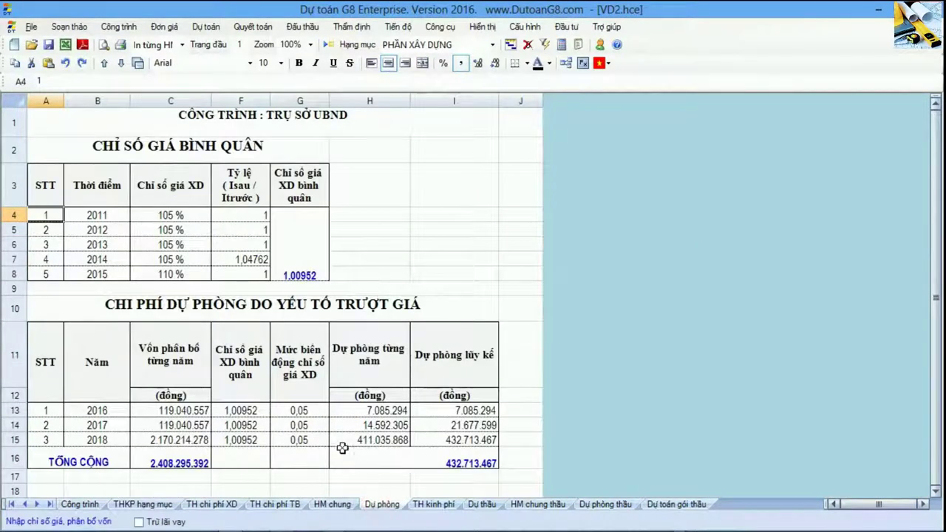
{"action": "left_click", "coordinate": [106, 523]}
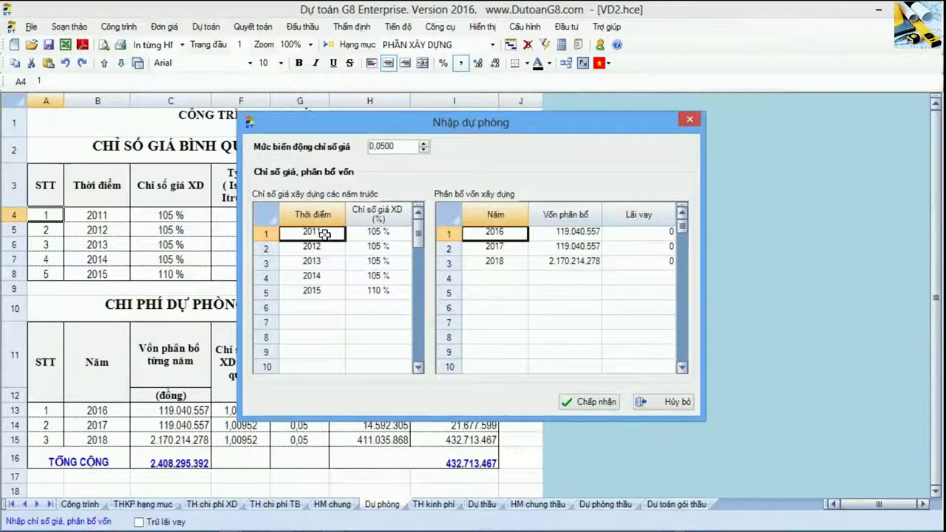
Review the years 2011 to 2015 and their Chỉ số giá XD (%) values in the Nhập dự phòng dialog.
{"action": "left_click_drag", "start_coordinate": [324, 234], "coordinate": [324, 290]}
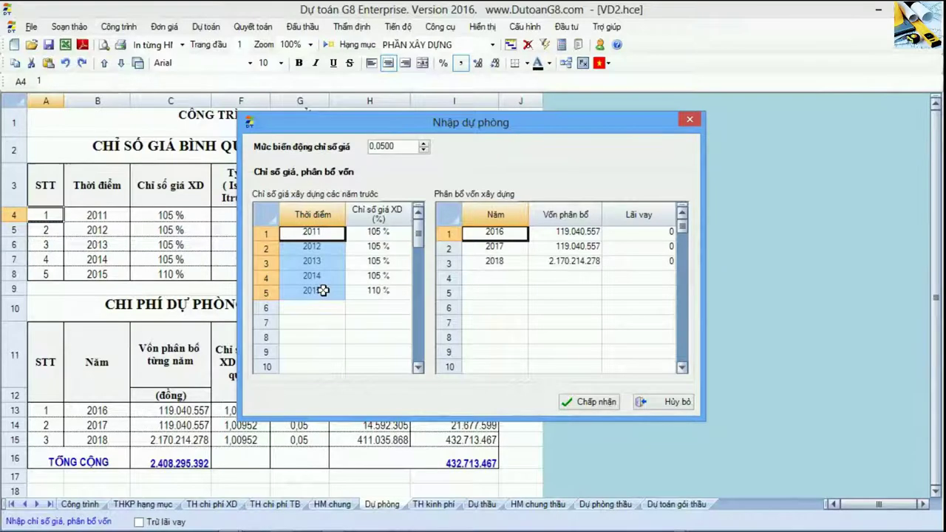
{"action": "left_click", "coordinate": [327, 252]}
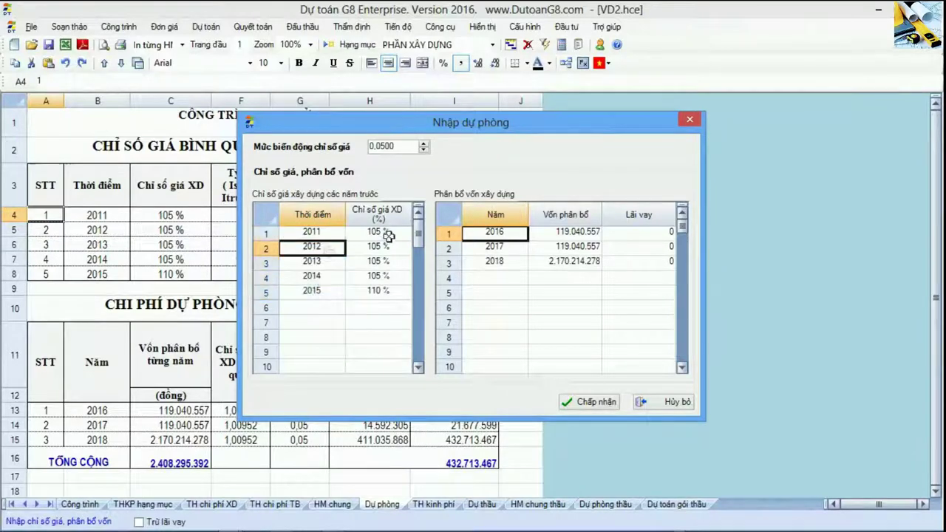
{"action": "left_click", "coordinate": [385, 235]}
{"action": "left_click_drag", "start_coordinate": [389, 247], "coordinate": [393, 291]}
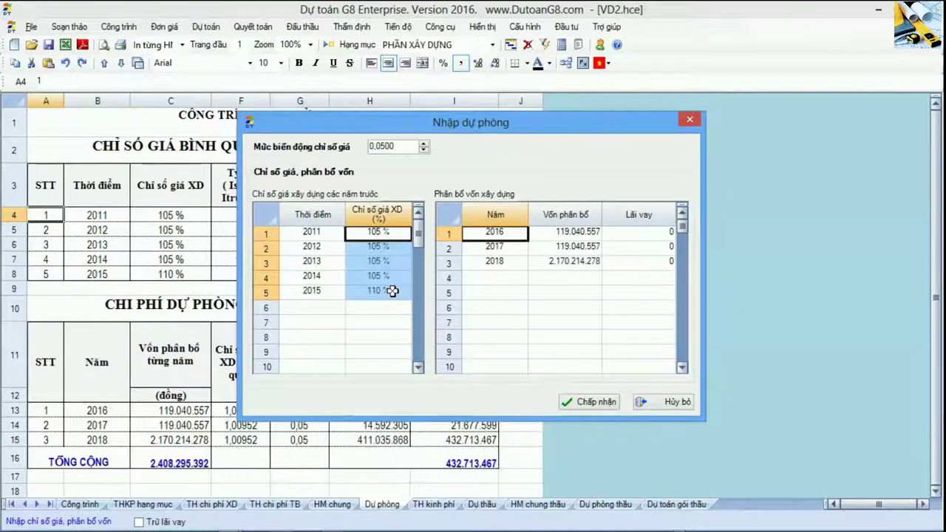
{"action": "left_click", "coordinate": [383, 237]}
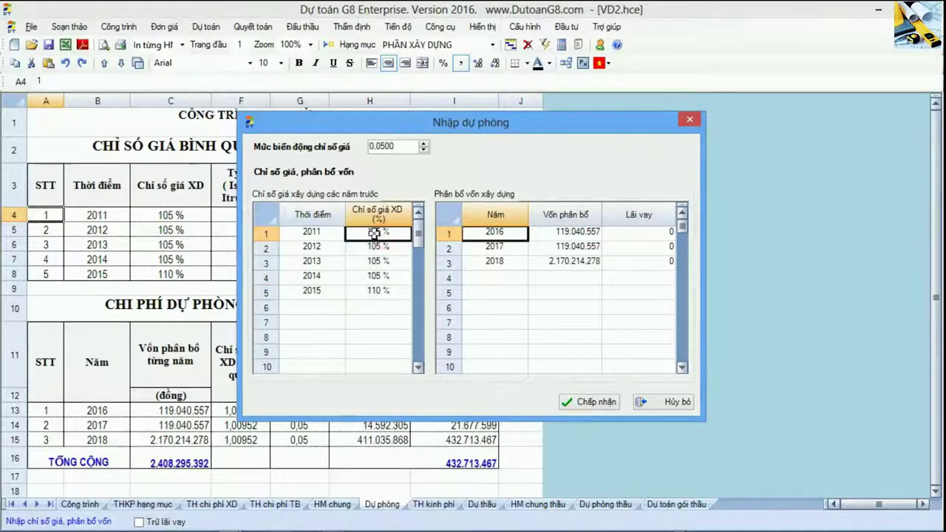
{"action": "key", "text": "shift+Down"}
{"action": "key", "text": "shift+Down"}
{"action": "key", "text": "shift+Down"}
{"action": "key", "text": "shift+Down"}
{"action": "left_click", "coordinate": [377, 235]}
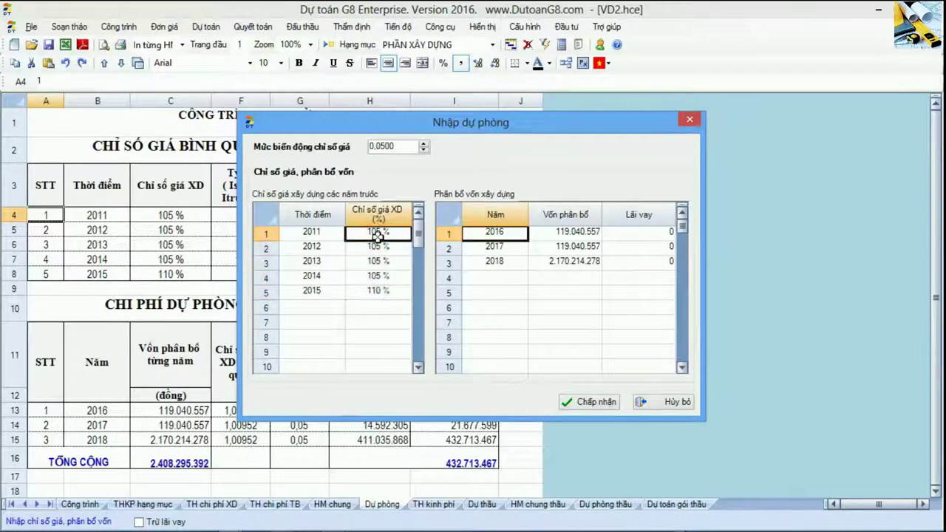
{"action": "left_click_drag", "start_coordinate": [384, 235], "coordinate": [386, 291]}
{"action": "left_click", "coordinate": [313, 232]}
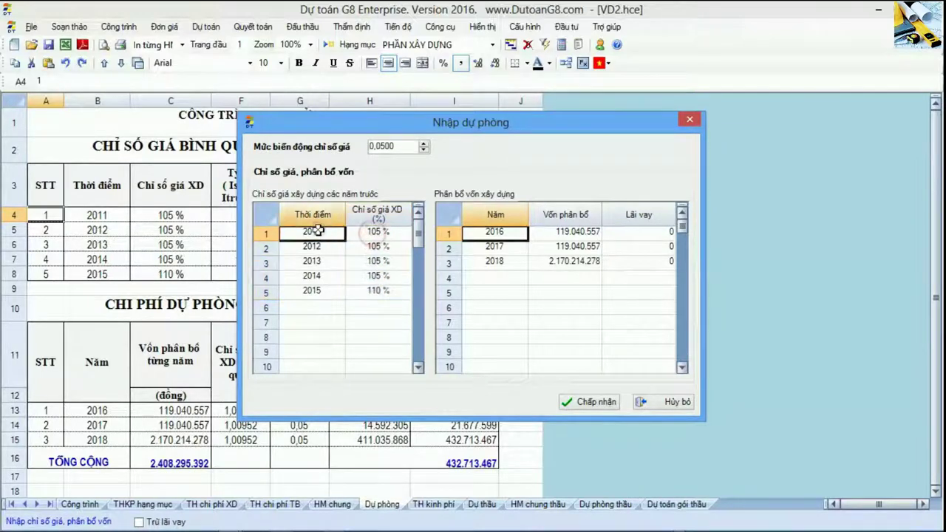
Switch to Foxit Reader and view the cover of the QD196 construction price index document for quarter 4 and year 2010.
{"action": "key", "text": "alt+Tab"}
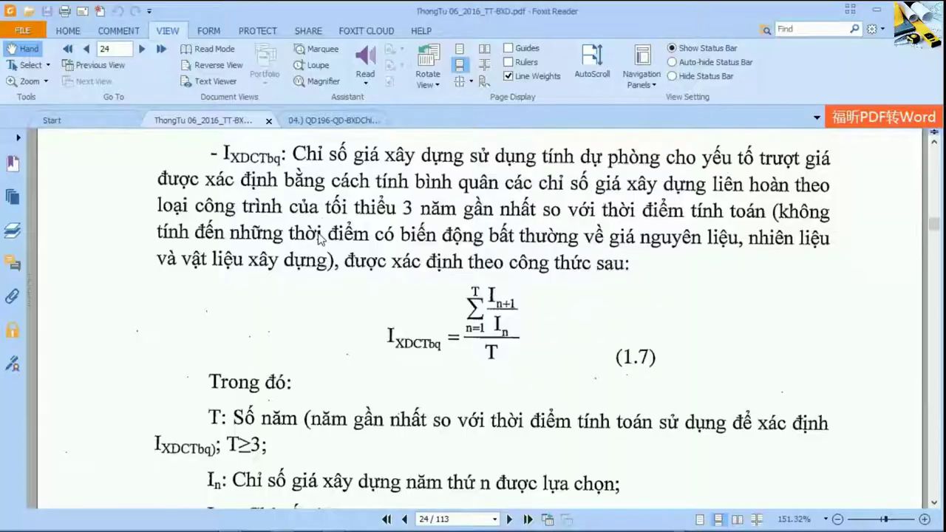
{"action": "left_click", "coordinate": [344, 120]}
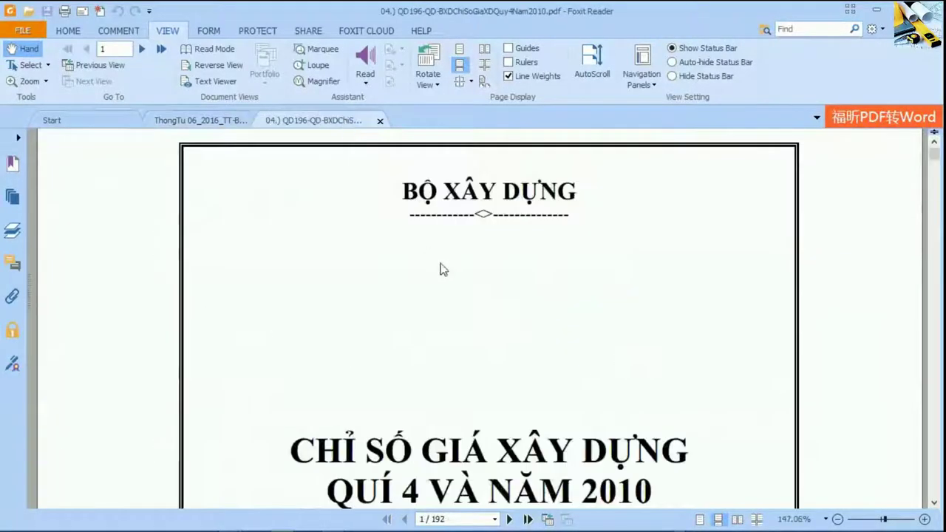
{"action": "scroll", "coordinate": [442, 269], "scroll_direction": "down", "scroll_amount": 3}
{"action": "scroll", "coordinate": [442, 269], "scroll_direction": "up", "scroll_amount": 5}
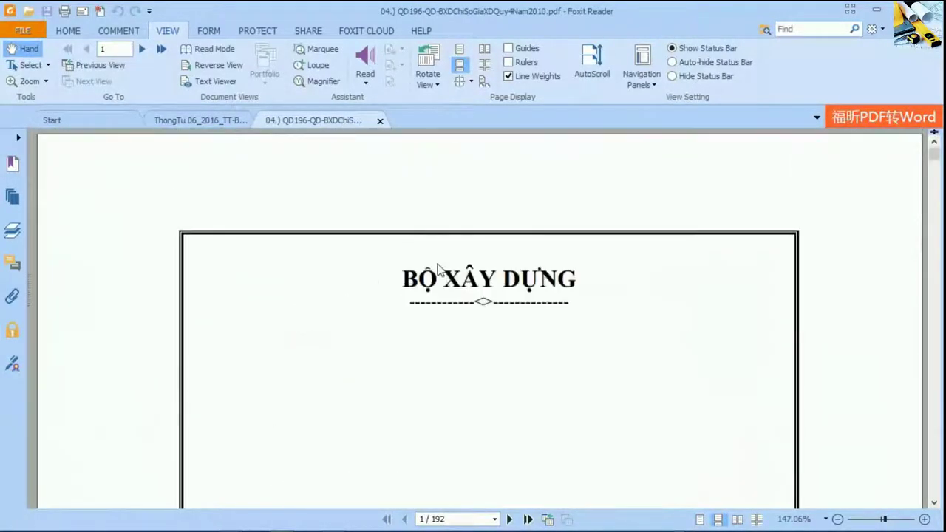
{"action": "scroll", "coordinate": [600, 331], "scroll_direction": "down", "scroll_amount": 3}
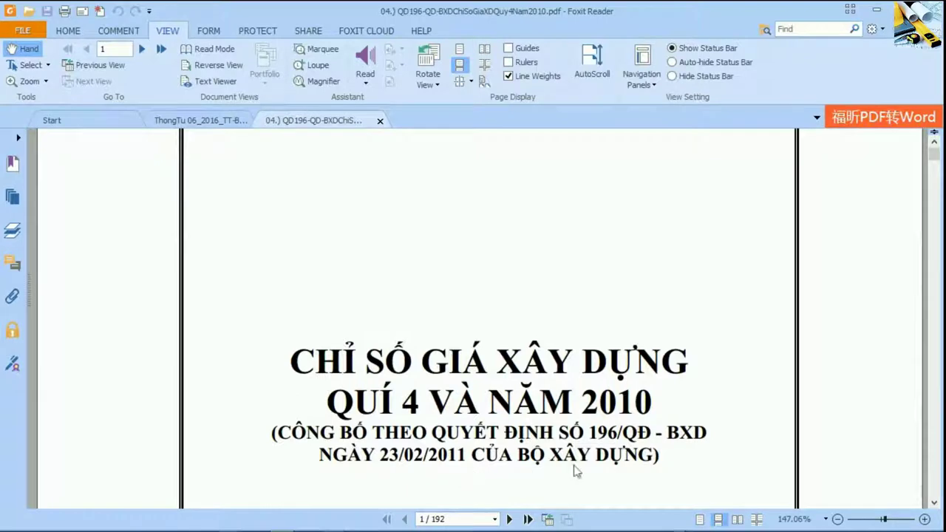
{"action": "scroll", "coordinate": [684, 460], "scroll_direction": "down", "scroll_amount": 10}
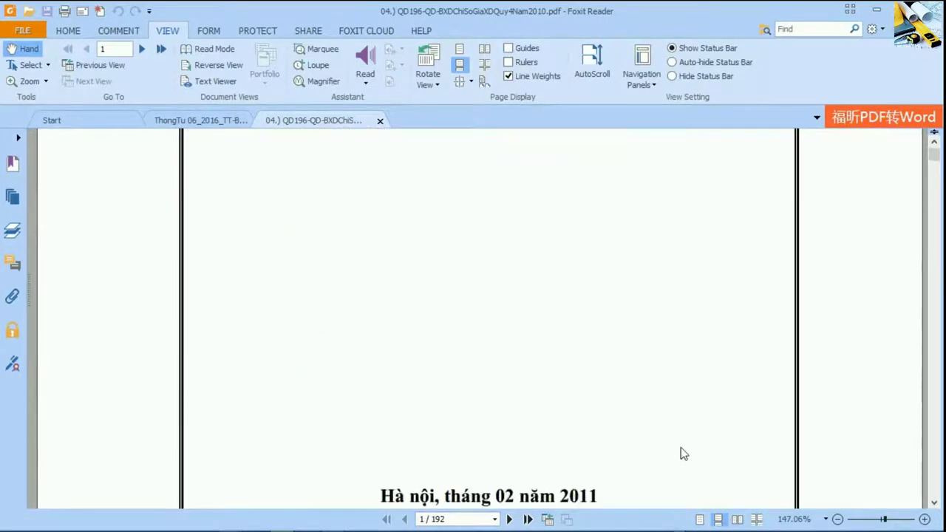
{"action": "scroll", "coordinate": [681, 446], "scroll_direction": "down", "scroll_amount": 3}
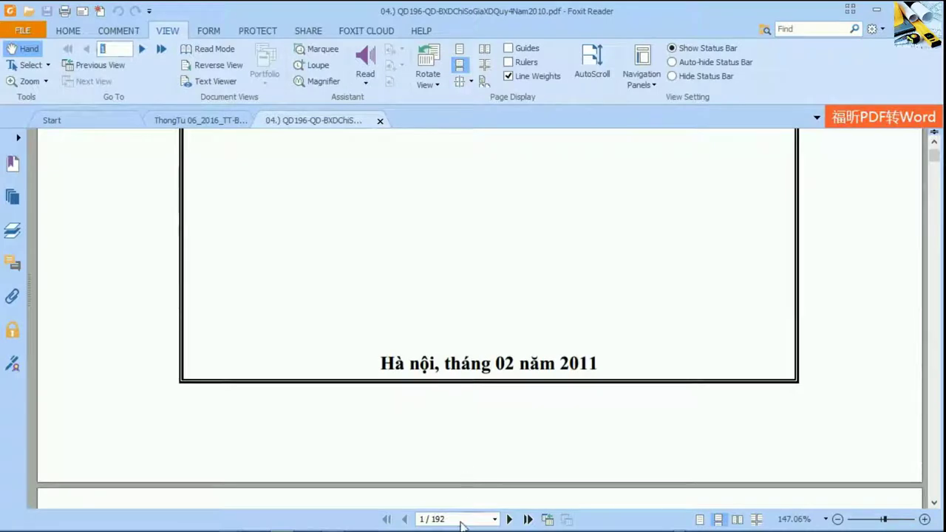
Go to page 7 of the price index document and highlight the Chỉ số giá xây dựng section heading and part of the Bảng 1 title.
{"action": "key", "text": "Return"}
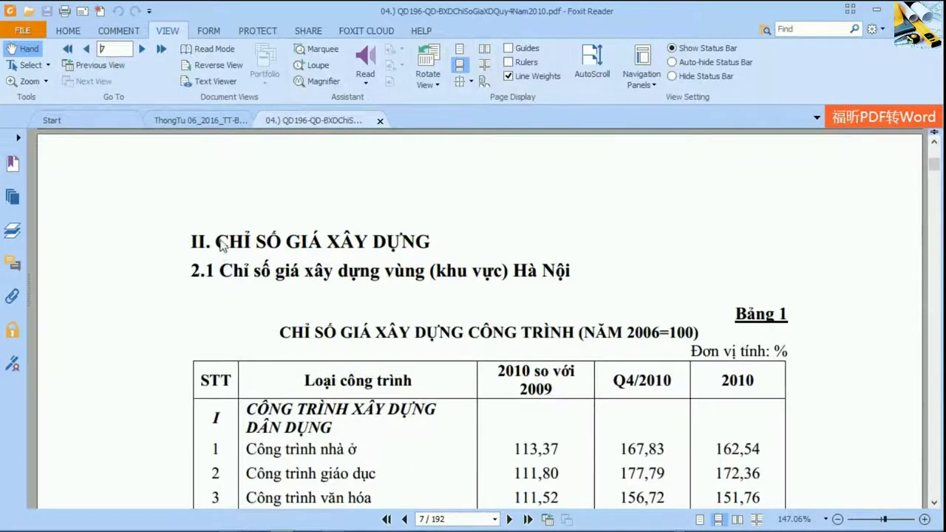
{"action": "left_click_drag", "start_coordinate": [219, 245], "coordinate": [448, 248]}
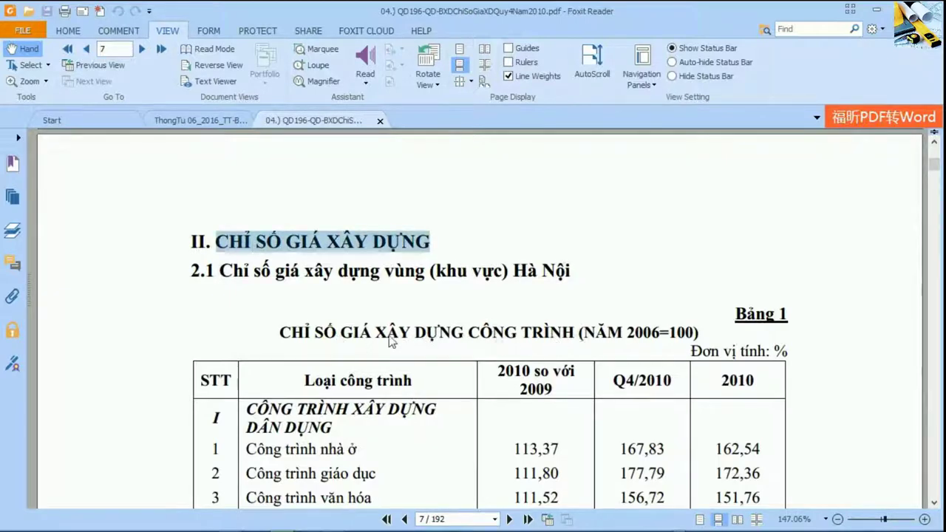
{"action": "left_click_drag", "start_coordinate": [317, 334], "coordinate": [584, 337]}
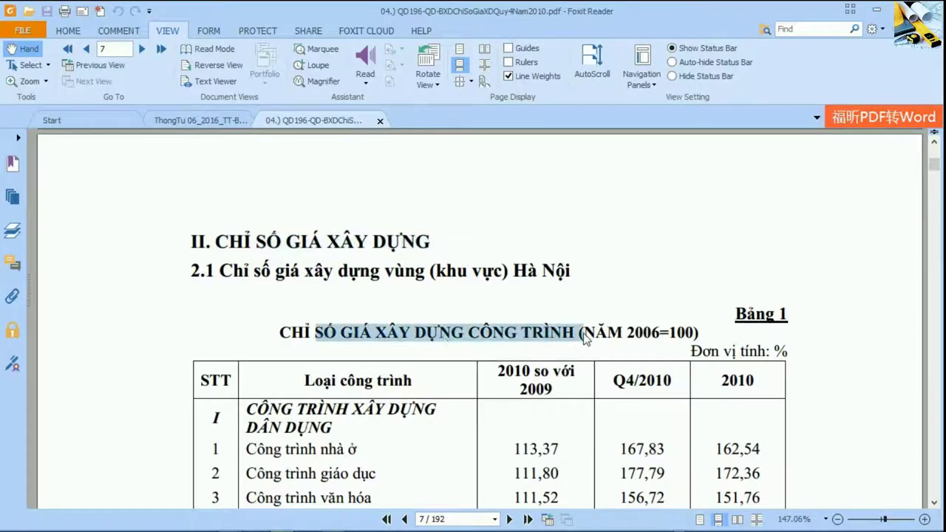
Examine Bảng 1 by construction type, from civil and industrial works through transport, irrigation and technical infrastructure.
{"action": "scroll", "coordinate": [661, 355], "scroll_direction": "down", "scroll_amount": 3}
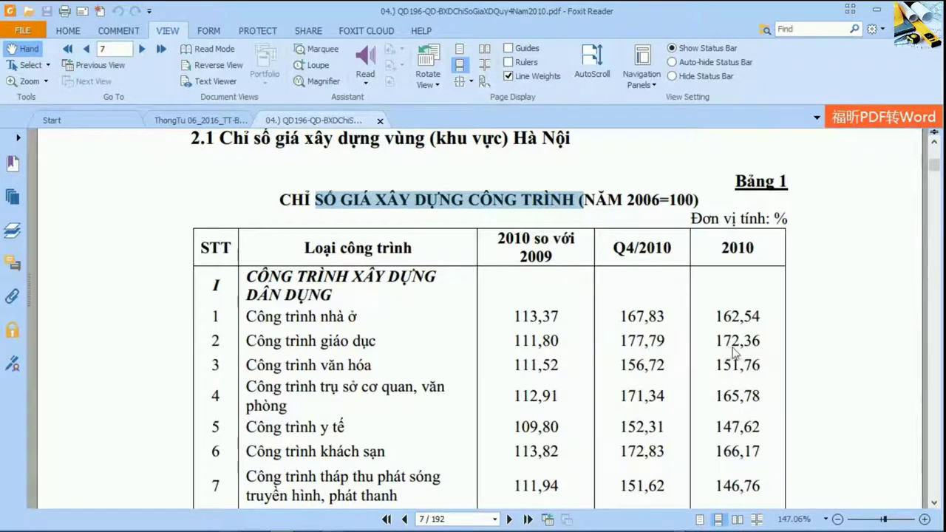
{"action": "scroll", "coordinate": [734, 433], "scroll_direction": "down", "scroll_amount": 4}
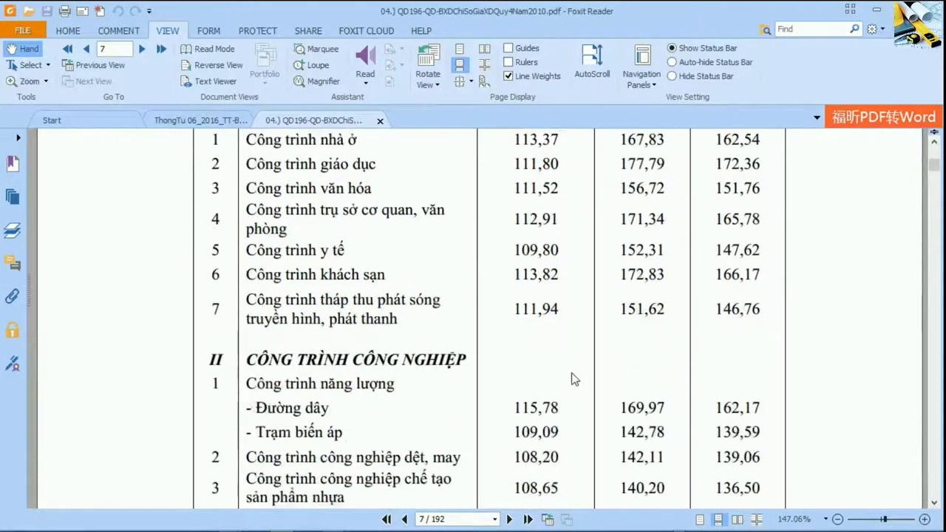
{"action": "scroll", "coordinate": [452, 336], "scroll_direction": "up", "scroll_amount": 2}
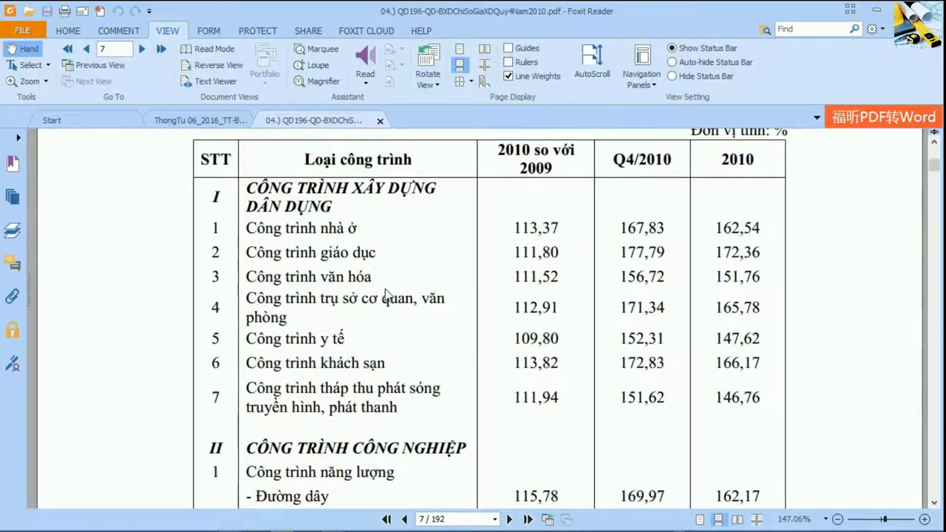
{"action": "scroll", "coordinate": [388, 296], "scroll_direction": "down", "scroll_amount": 4}
{"action": "scroll", "coordinate": [349, 380], "scroll_direction": "down", "scroll_amount": 7}
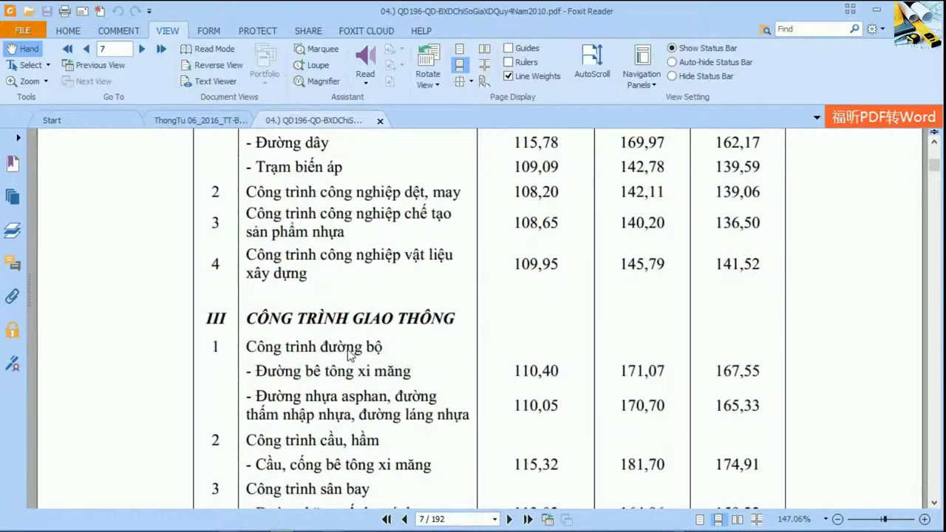
{"action": "scroll", "coordinate": [363, 392], "scroll_direction": "down", "scroll_amount": 13}
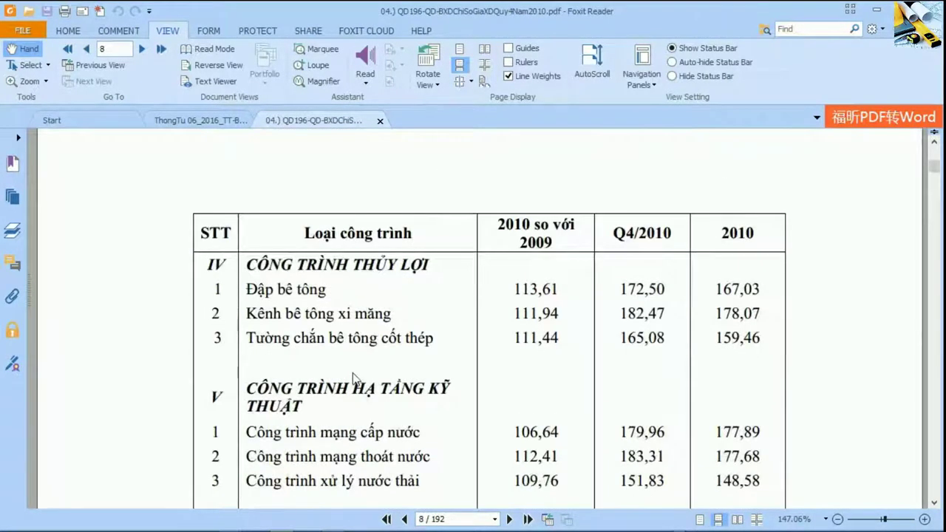
{"action": "scroll", "coordinate": [346, 231], "scroll_direction": "down", "scroll_amount": 3}
{"action": "scroll", "coordinate": [411, 458], "scroll_direction": "up", "scroll_amount": 18}
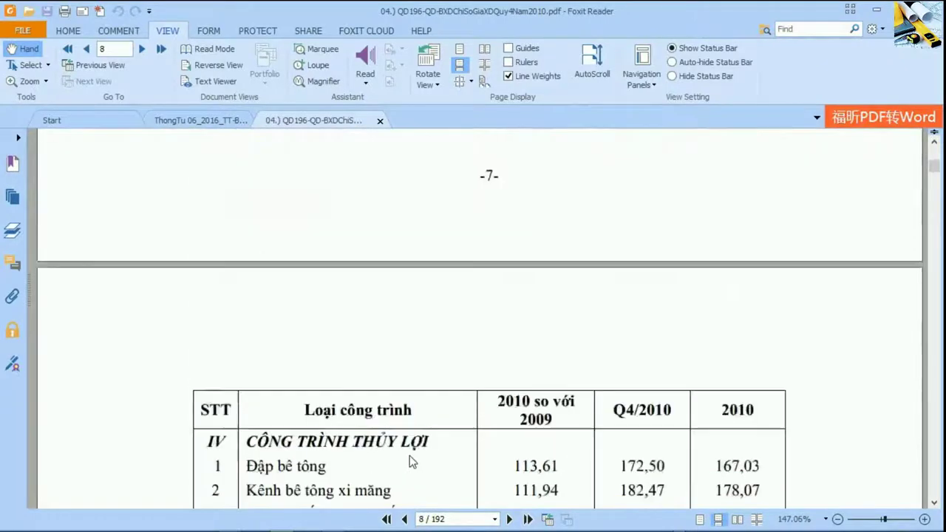
{"action": "scroll", "coordinate": [409, 456], "scroll_direction": "up", "scroll_amount": 13}
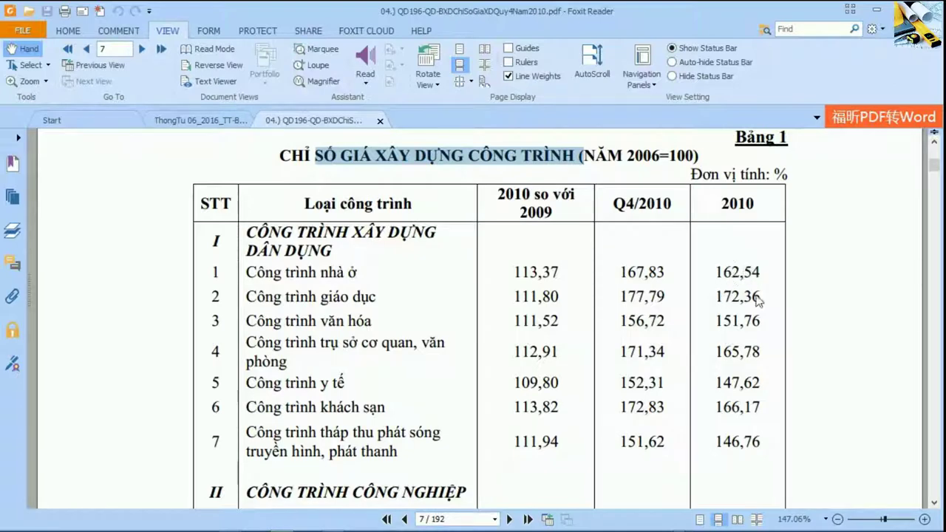
Set the 2011 construction price index in Dự toán G8 to 162,54 %, using the 2010 value for Công trình nhà ở in Bảng 1.
{"action": "left_click", "coordinate": [769, 435]}
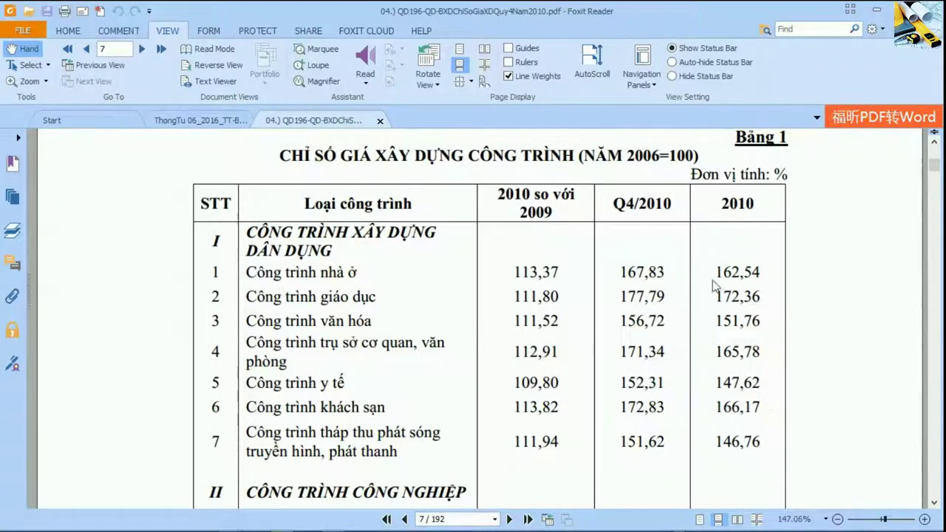
{"action": "left_click_drag", "start_coordinate": [717, 272], "coordinate": [763, 275]}
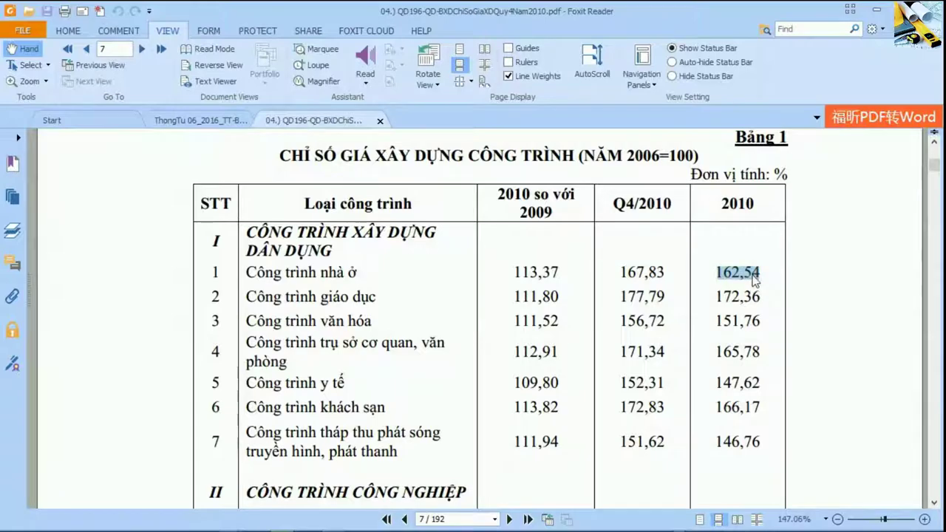
{"action": "key", "text": "alt+Tab"}
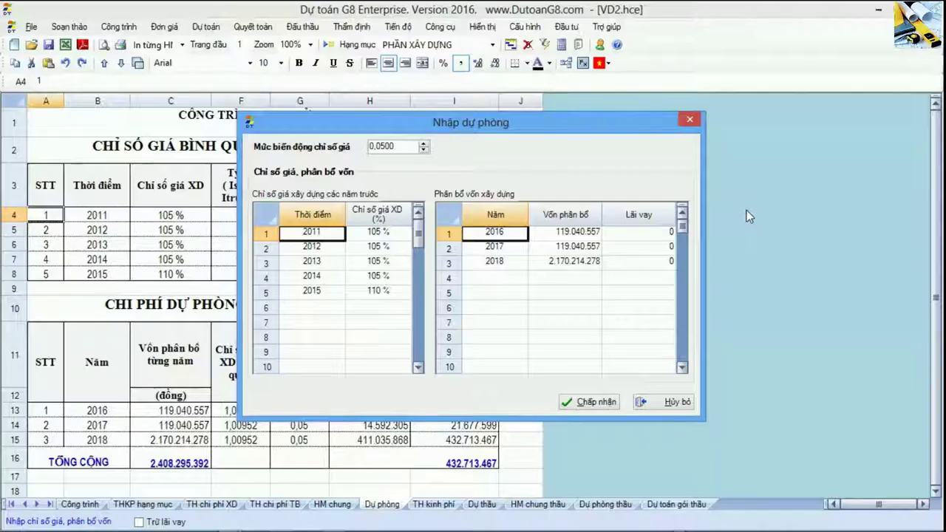
{"action": "left_click", "coordinate": [378, 232]}
{"action": "key", "text": "alt+Tab"}
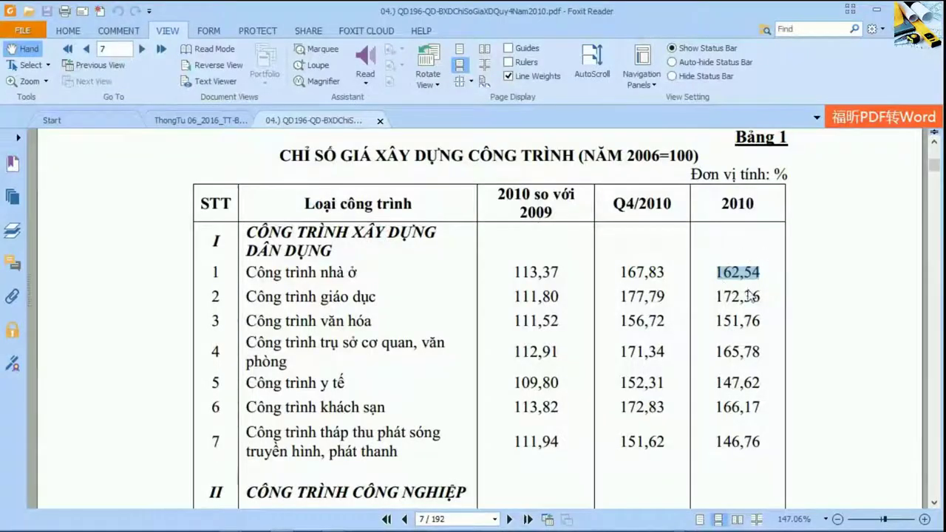
{"action": "key", "text": "alt+Tab"}
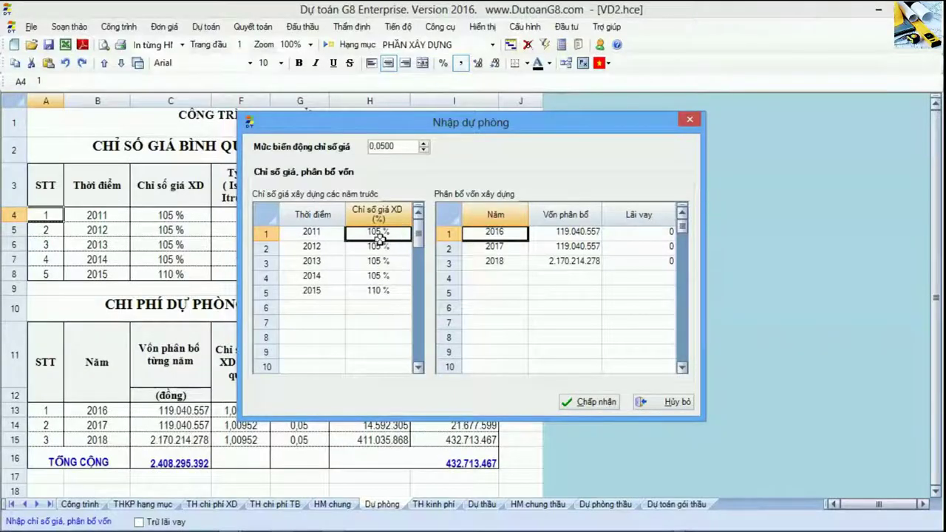
{"action": "type", "text": "16"}
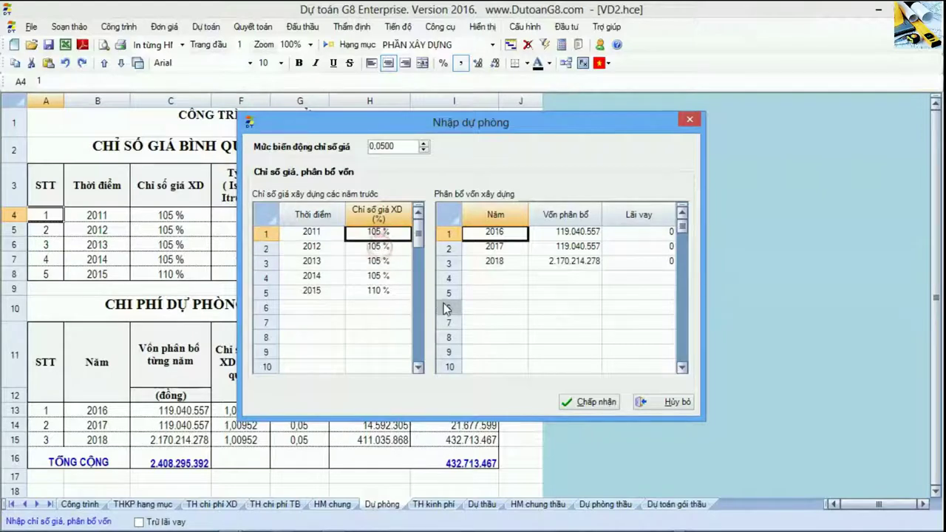
{"action": "type", "text": "2,54"}
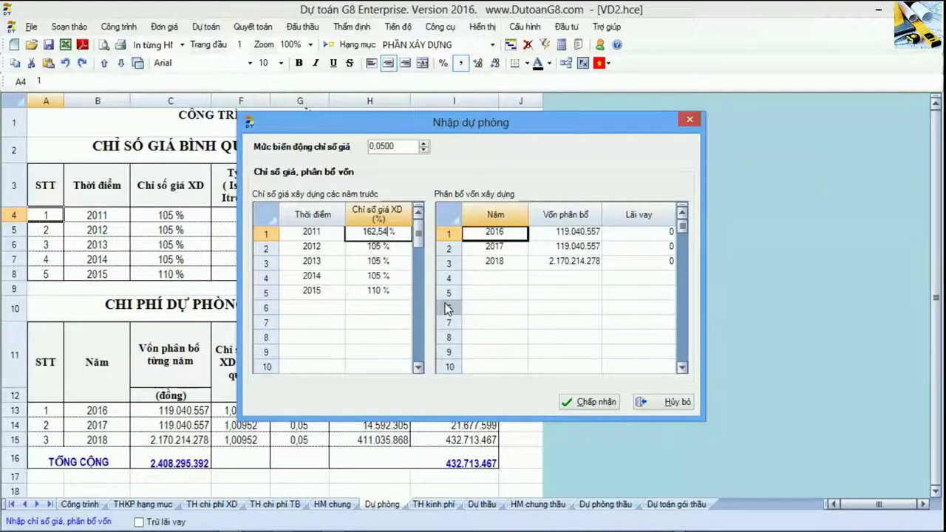
{"action": "left_click", "coordinate": [380, 249]}
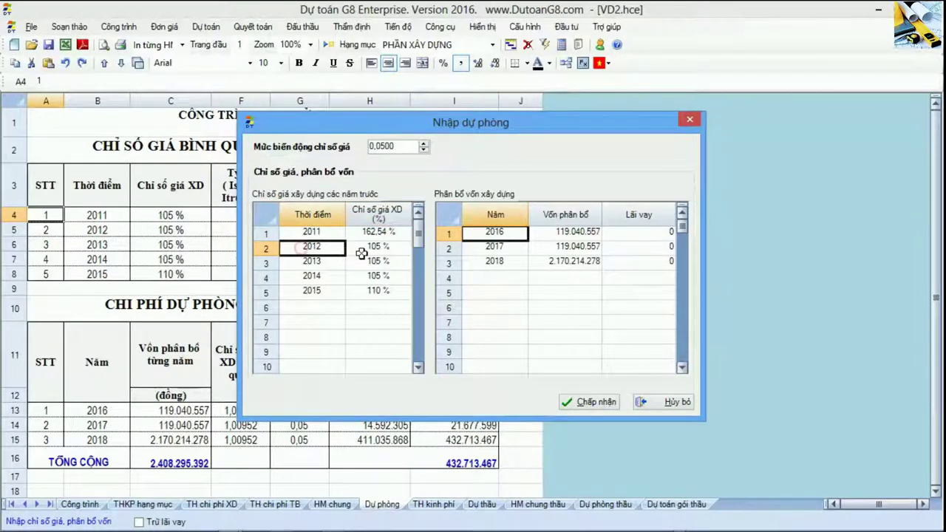
{"action": "left_click_drag", "start_coordinate": [385, 233], "coordinate": [383, 292]}
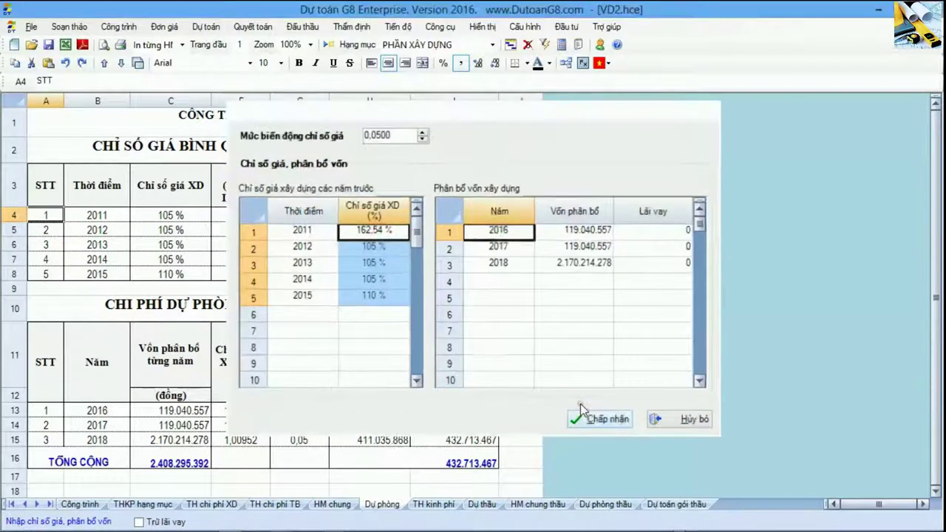
Apply the entered price indices, then examine the 2011 ratio formula and the formula for the average construction price index.
{"action": "left_click", "coordinate": [580, 404]}
{"action": "left_click", "coordinate": [247, 216]}
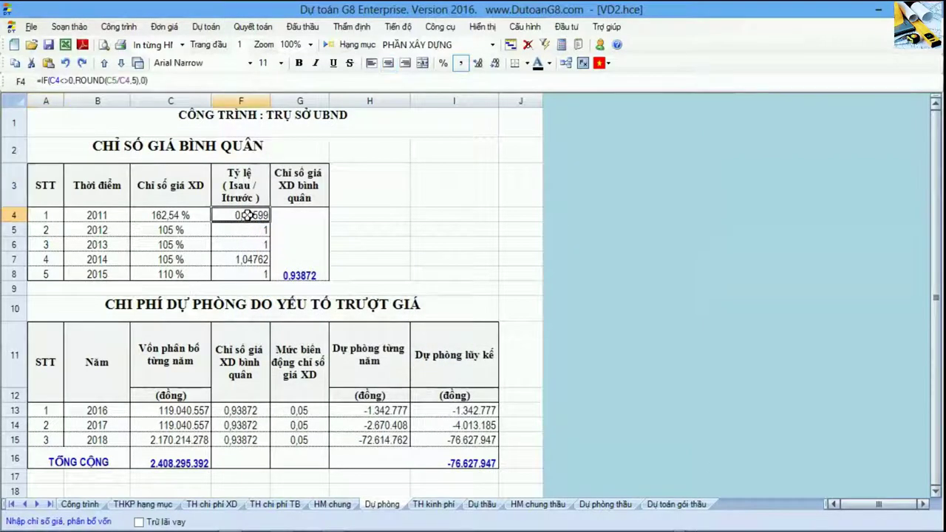
{"action": "left_click", "coordinate": [295, 267]}
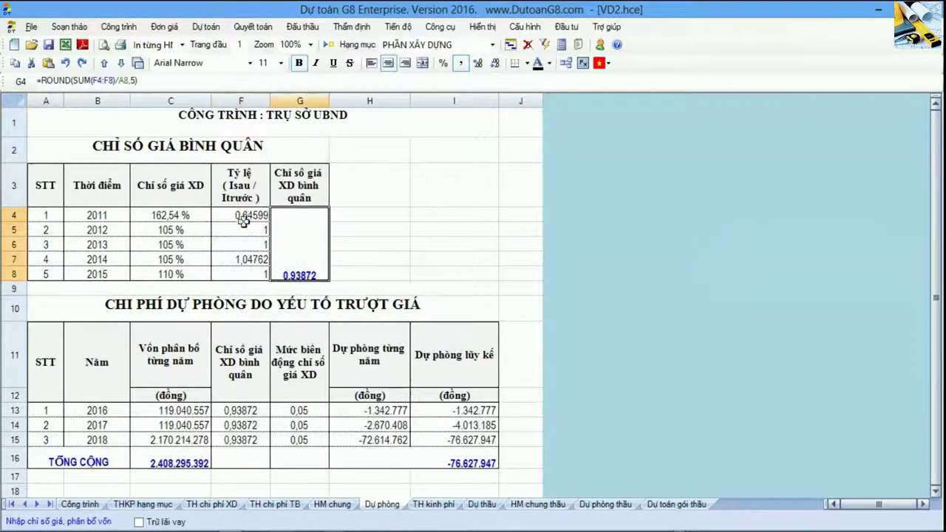
{"action": "double_click", "coordinate": [244, 215]}
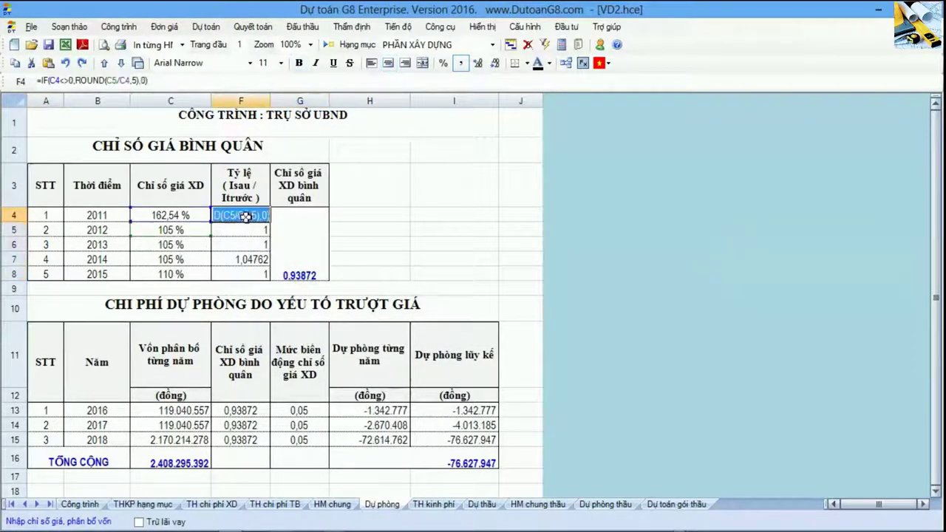
{"action": "left_click", "coordinate": [392, 246]}
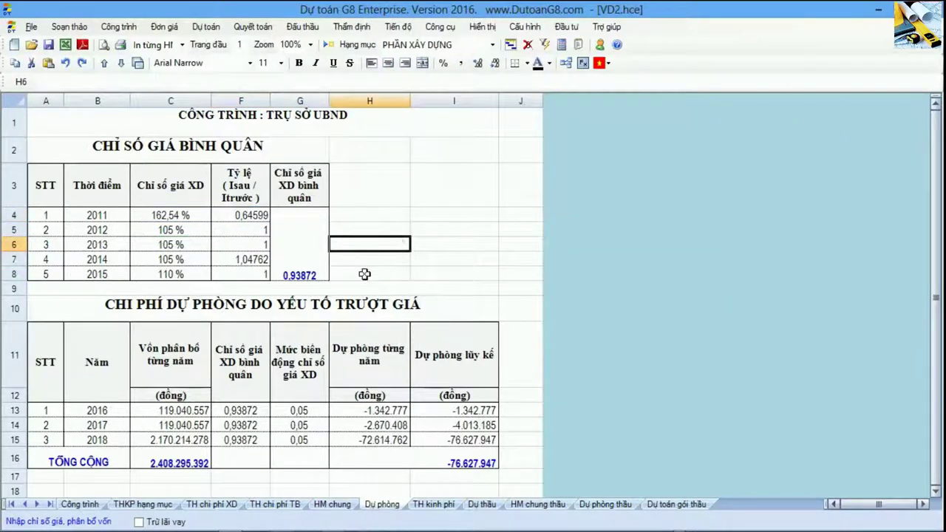
{"action": "left_click", "coordinate": [182, 230]}
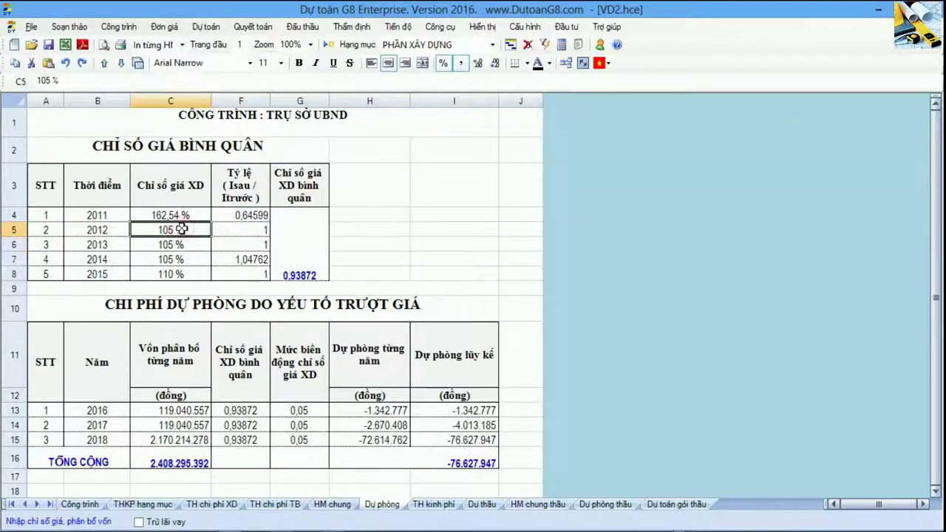
{"action": "left_click", "coordinate": [299, 263]}
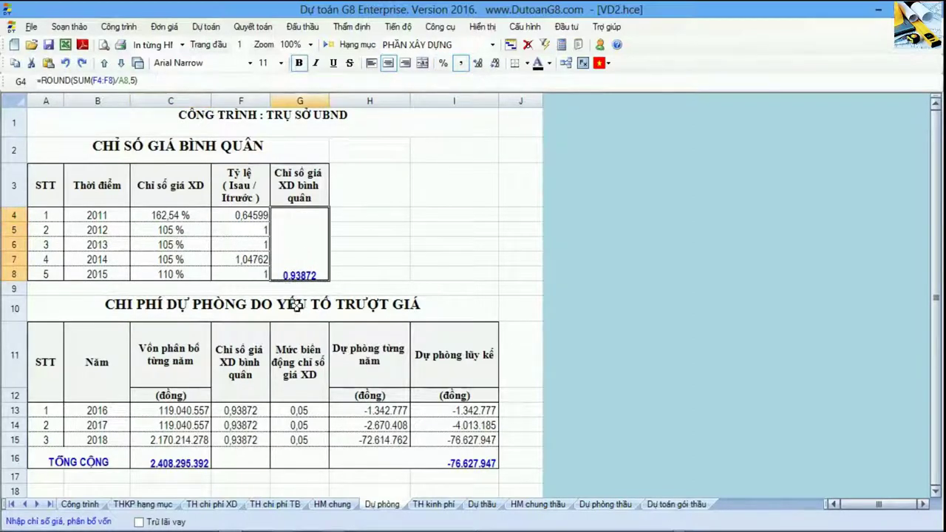
Open the Nhập dự phòng dialog, move it clear of the average index table and highlight the Mức biến động chỉ số giá value.
{"action": "left_click", "coordinate": [100, 522]}
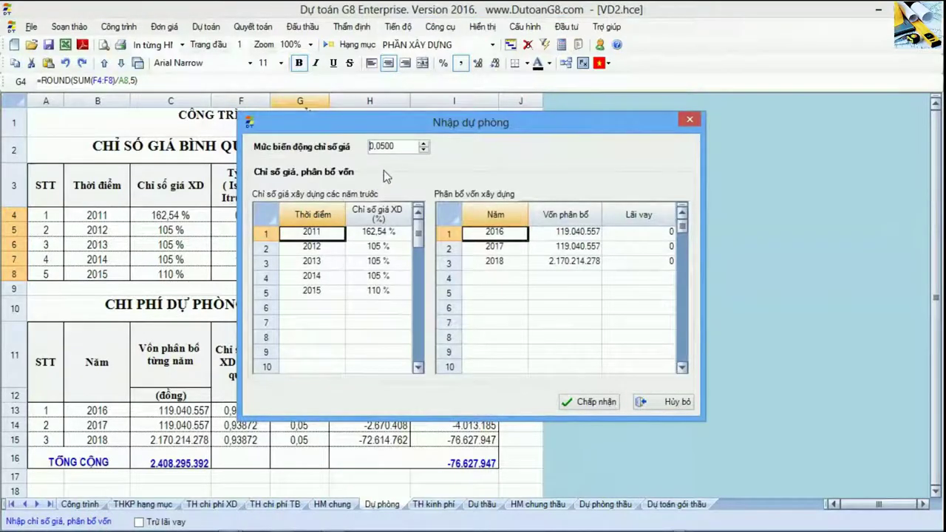
{"action": "left_click_drag", "start_coordinate": [395, 127], "coordinate": [505, 88]}
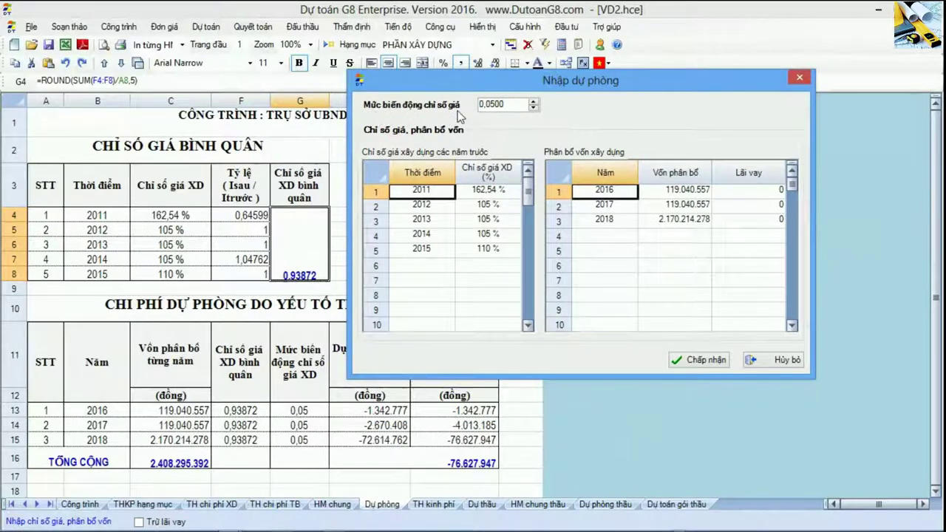
{"action": "double_click", "coordinate": [510, 105]}
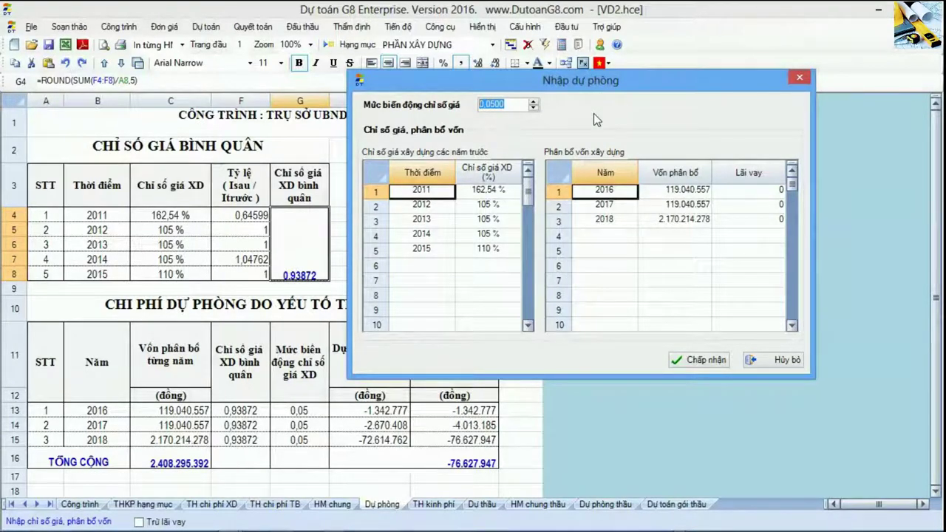
{"action": "left_click", "coordinate": [509, 106]}
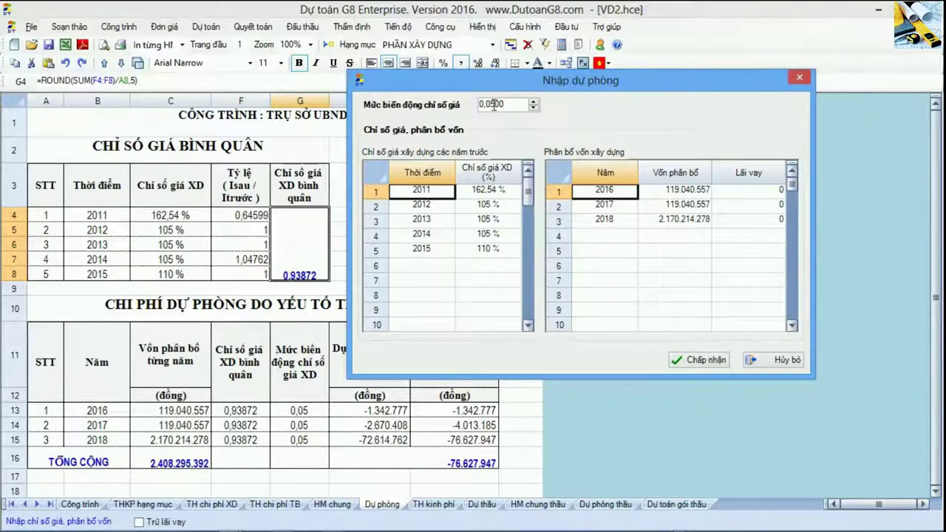
{"action": "left_click_drag", "start_coordinate": [480, 105], "coordinate": [493, 105]}
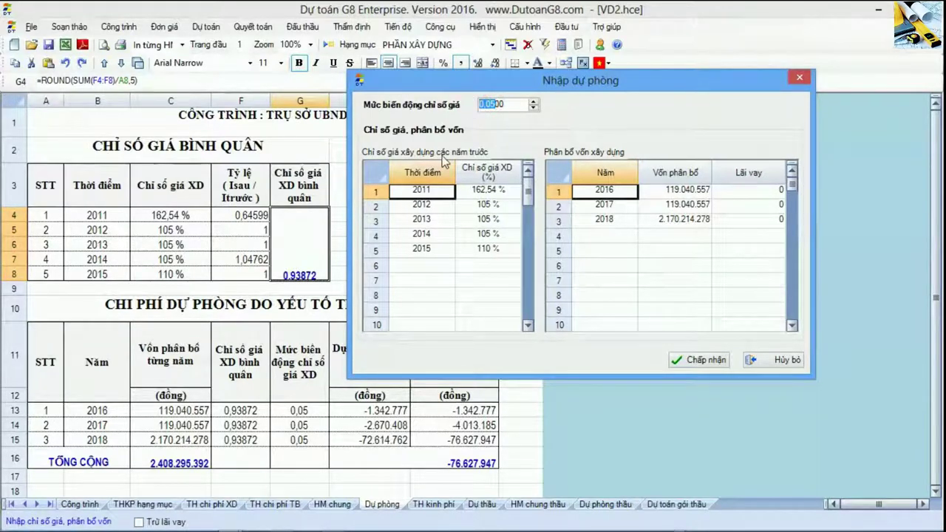
Set the 2011 construction price index to 102 % and apply the indices to the Dự phòng sheet.
{"action": "left_click", "coordinate": [498, 194]}
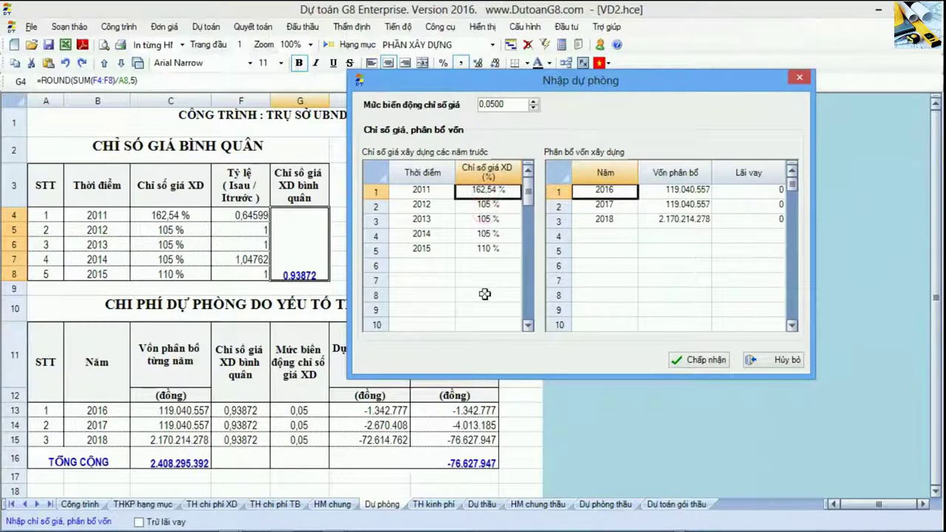
{"action": "type", "text": "1"}
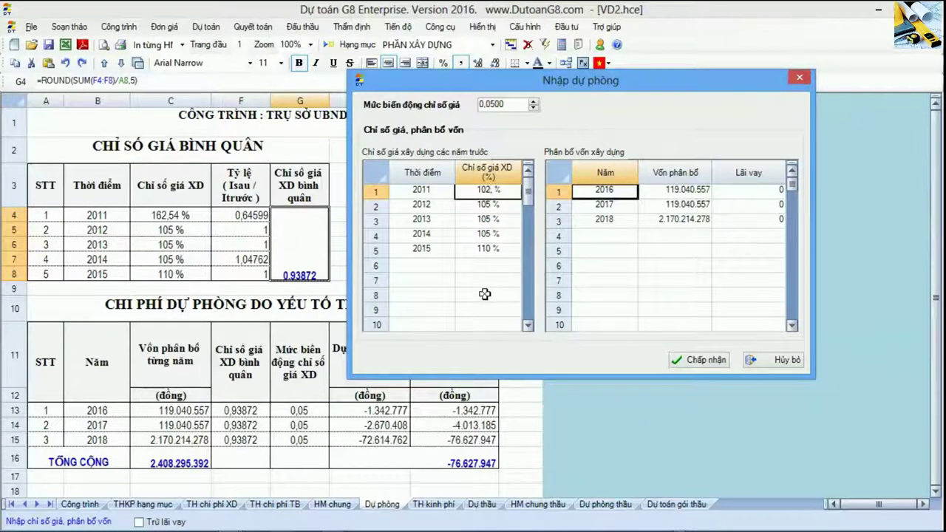
{"action": "key", "text": "Return"}
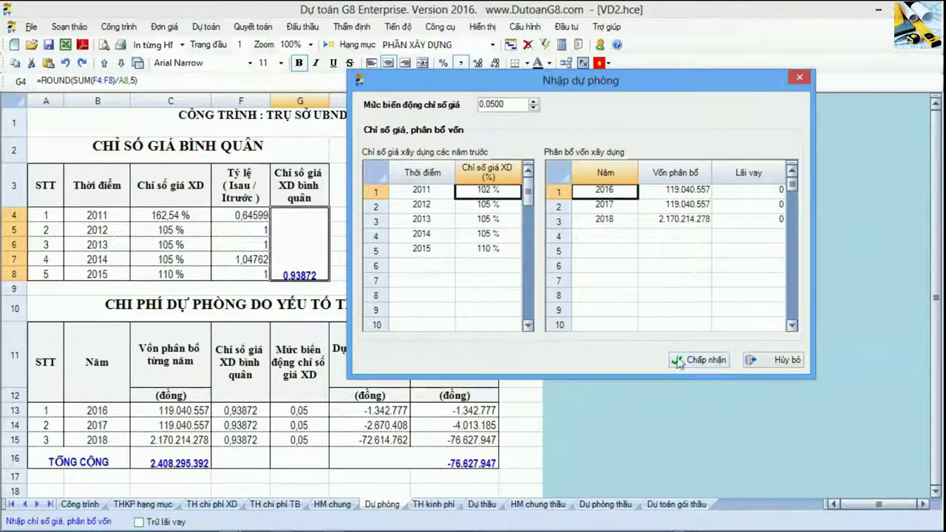
{"action": "left_click_drag", "start_coordinate": [492, 193], "coordinate": [489, 244]}
{"action": "left_click", "coordinate": [492, 238]}
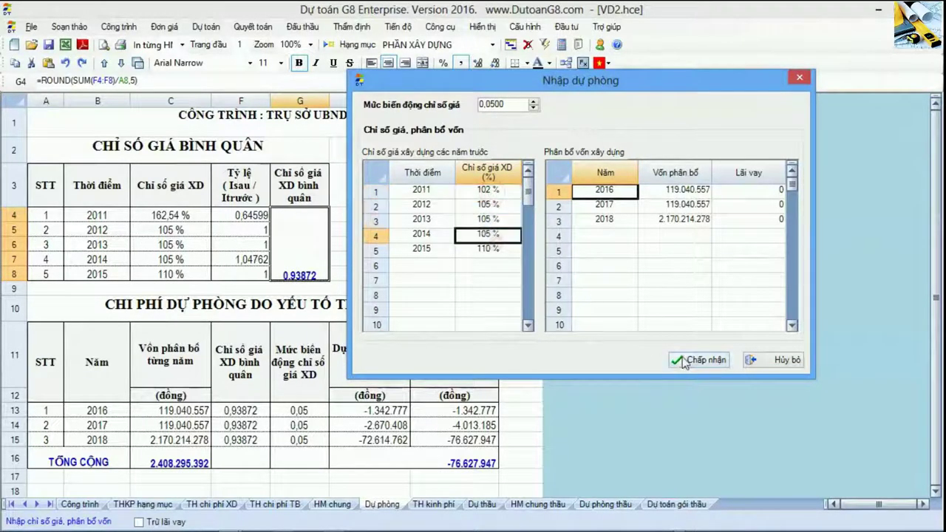
{"action": "key", "text": "alt+Tab"}
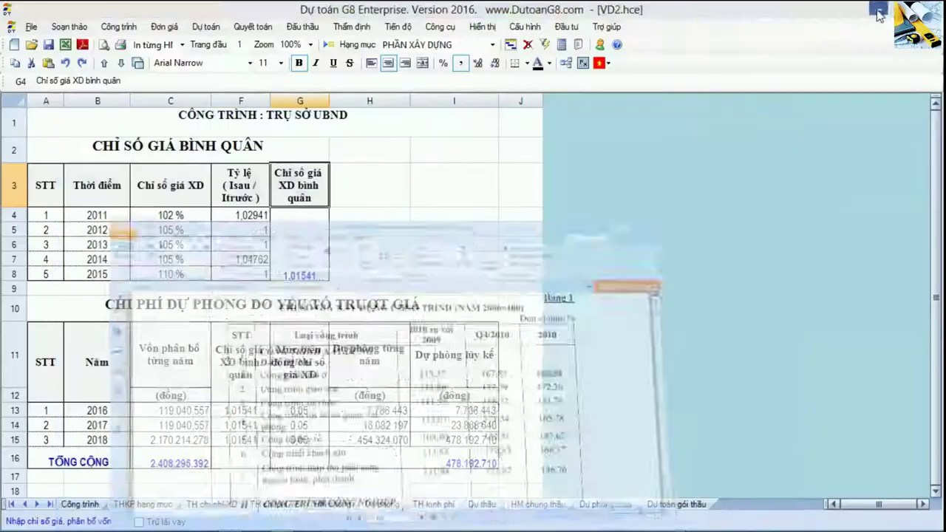
{"action": "key", "text": "alt+Tab"}
Examine the average construction price index and its column for 2016 to 2018 in the price escalation table.
{"action": "left_click", "coordinate": [311, 251]}
{"action": "left_click", "coordinate": [416, 275]}
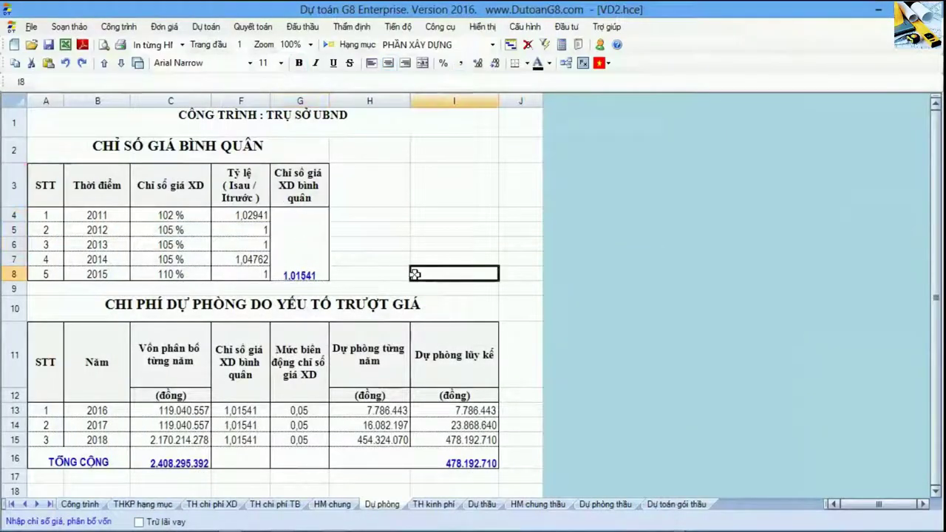
{"action": "left_click", "coordinate": [298, 255]}
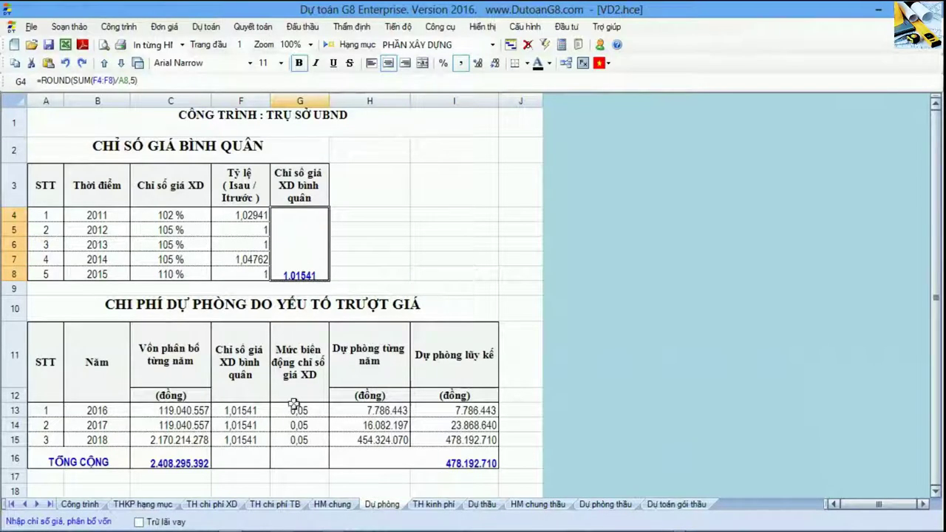
{"action": "scroll", "coordinate": [288, 438], "scroll_direction": "down", "scroll_amount": 1}
{"action": "left_click_drag", "start_coordinate": [244, 251], "coordinate": [251, 338]}
{"action": "left_click", "coordinate": [254, 343]}
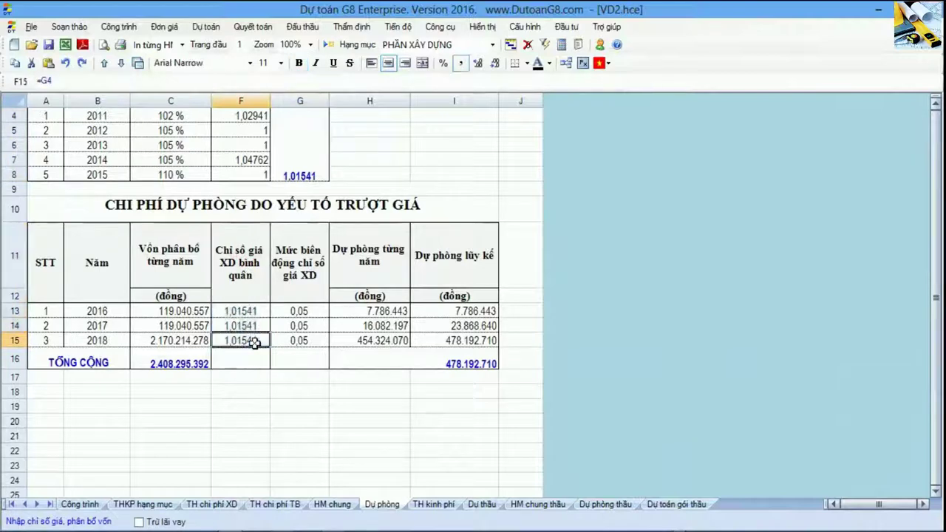
Examine the Mức biến động chỉ số giá XD column for 2016 to 2018 in the price escalation table.
{"action": "left_click", "coordinate": [298, 254]}
{"action": "left_click_drag", "start_coordinate": [298, 254], "coordinate": [308, 343]}
{"action": "left_click", "coordinate": [307, 344]}
{"action": "left_click", "coordinate": [309, 342]}
{"action": "left_click", "coordinate": [298, 311]}
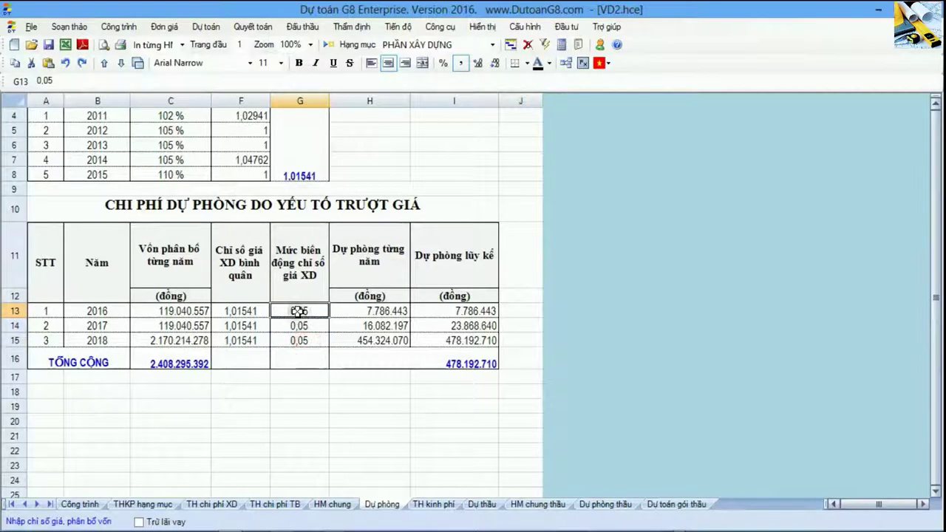
Examine the Dự phòng từng năm column and its yearly contingency formulas for 2016 and 2017.
{"action": "left_click", "coordinate": [374, 312]}
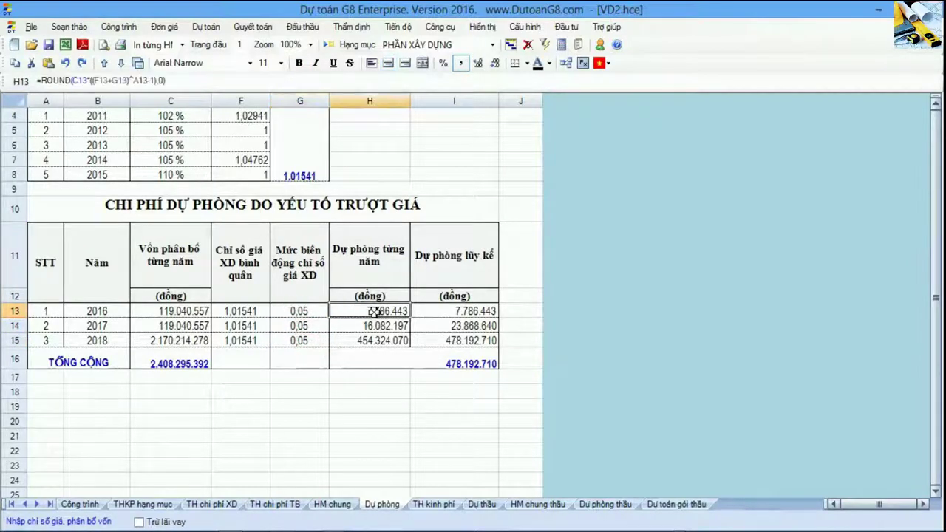
{"action": "left_click", "coordinate": [374, 259]}
{"action": "left_click_drag", "start_coordinate": [377, 302], "coordinate": [379, 338]}
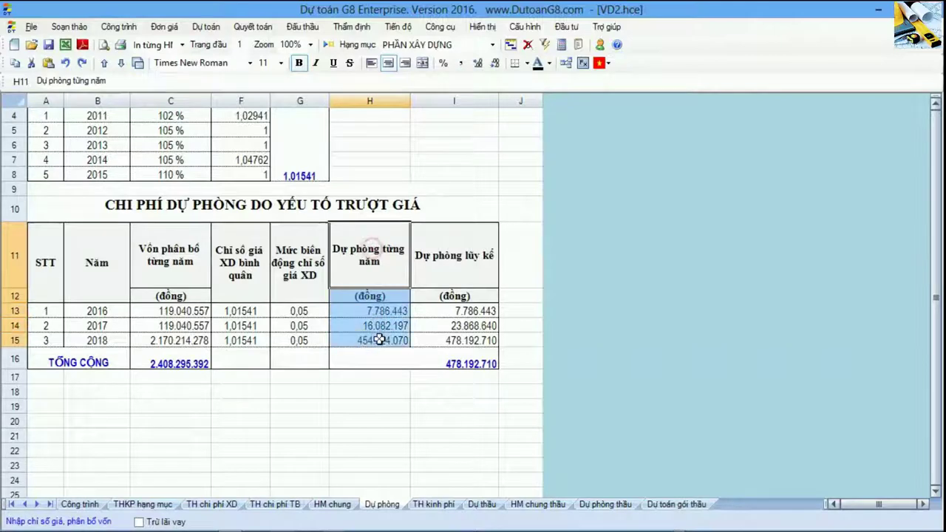
{"action": "left_click", "coordinate": [382, 327]}
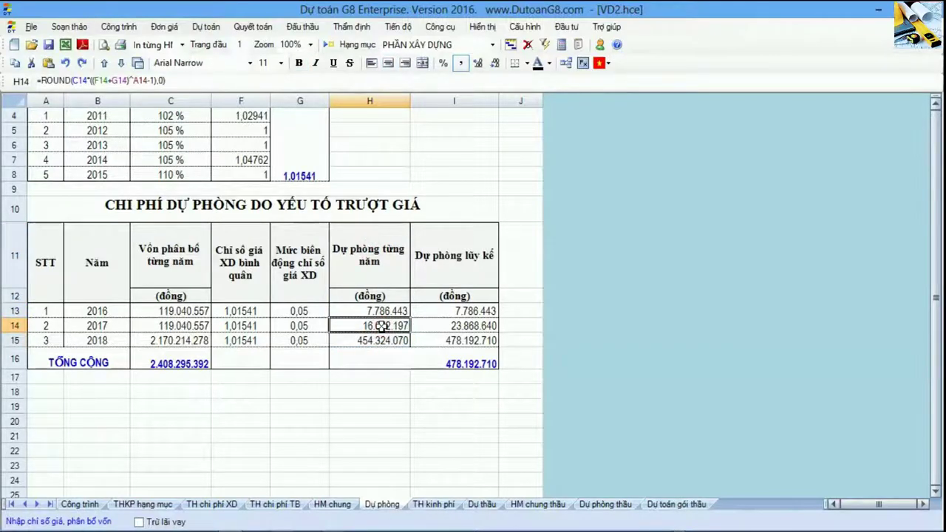
{"action": "scroll", "coordinate": [381, 327], "scroll_direction": "up", "scroll_amount": 1}
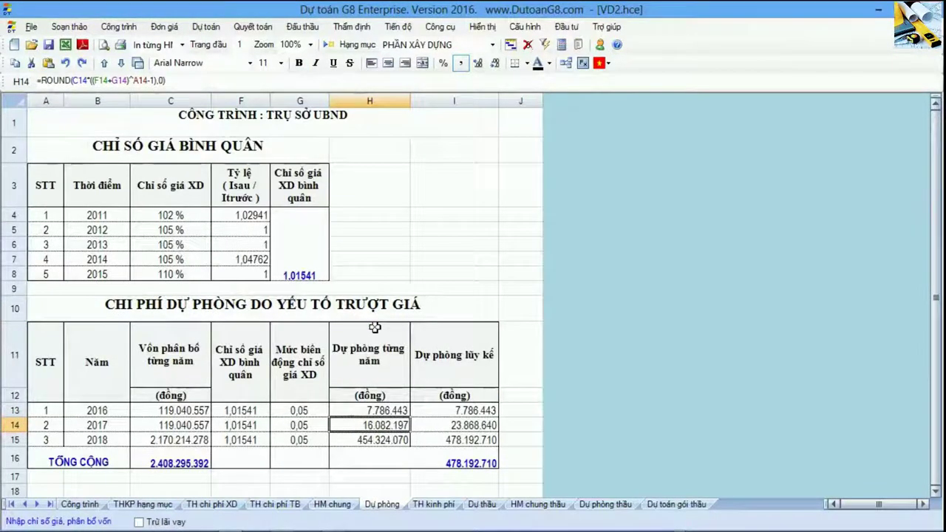
Switch to Foxit Reader, go to page 36 of ThongTu 06_2016_TT-BXD.pdf and view formula (2.11) for the price escalation contingency.
{"action": "key", "text": "alt+Tab"}
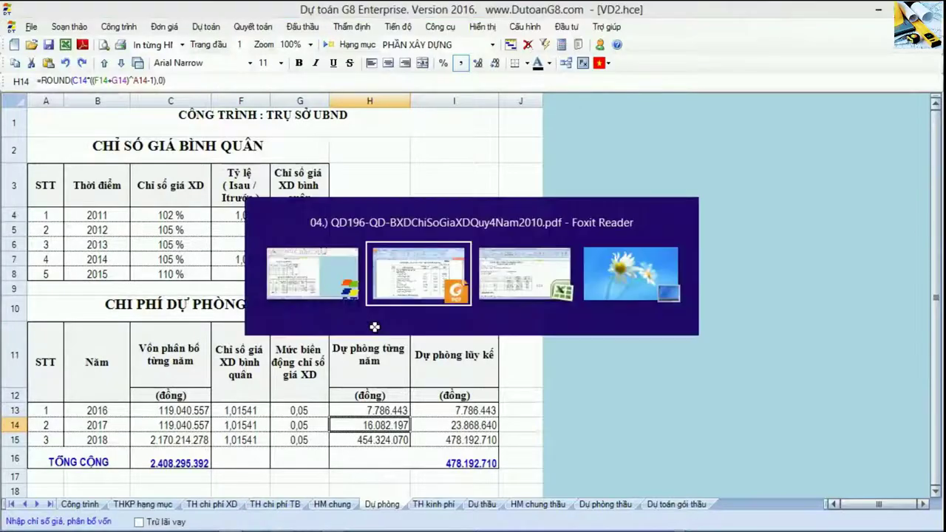
{"action": "left_click", "coordinate": [215, 122]}
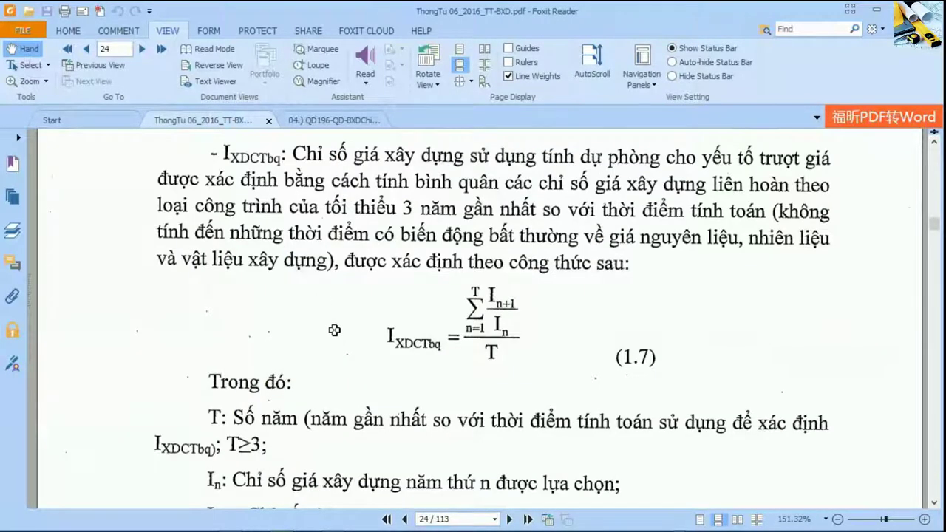
{"action": "type", "text": "36"}
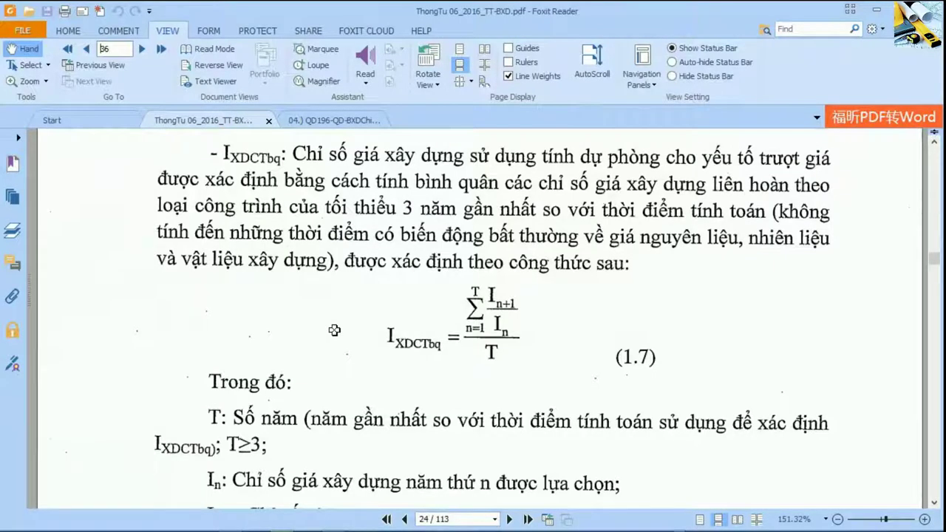
{"action": "key", "text": "Return"}
{"action": "scroll", "coordinate": [333, 332], "scroll_direction": "down", "scroll_amount": 6}
{"action": "scroll", "coordinate": [297, 341], "scroll_direction": "down", "scroll_amount": 4}
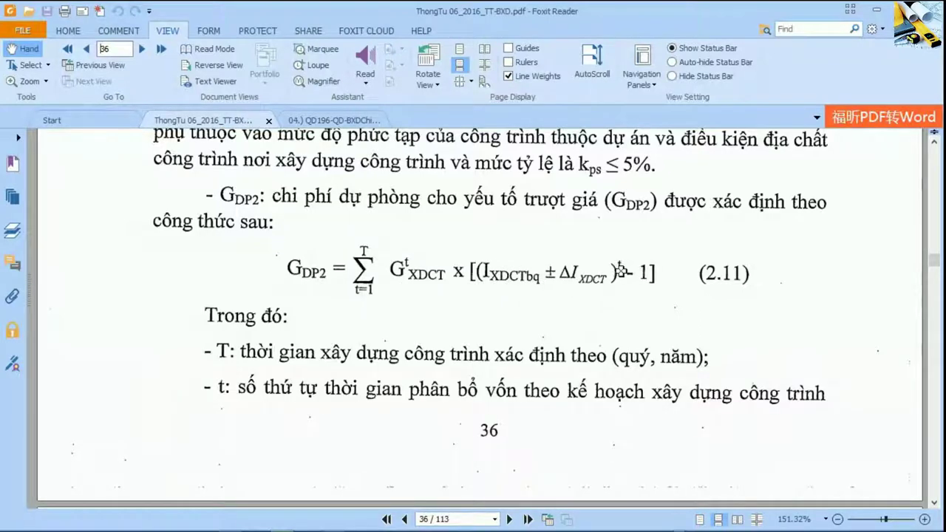
Return to Dự toán G8 and examine the Dự phòng từng năm formulas for 2017 and 2018, highlighting the whole 2017 formula.
{"action": "key", "text": "alt+Tab"}
{"action": "key", "text": "alt+Tab"}
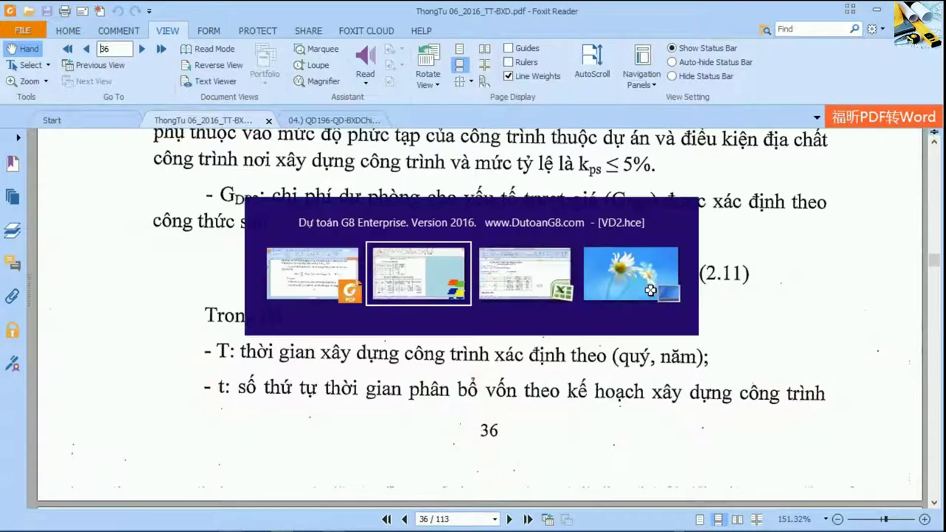
{"action": "key", "text": "alt+Tab"}
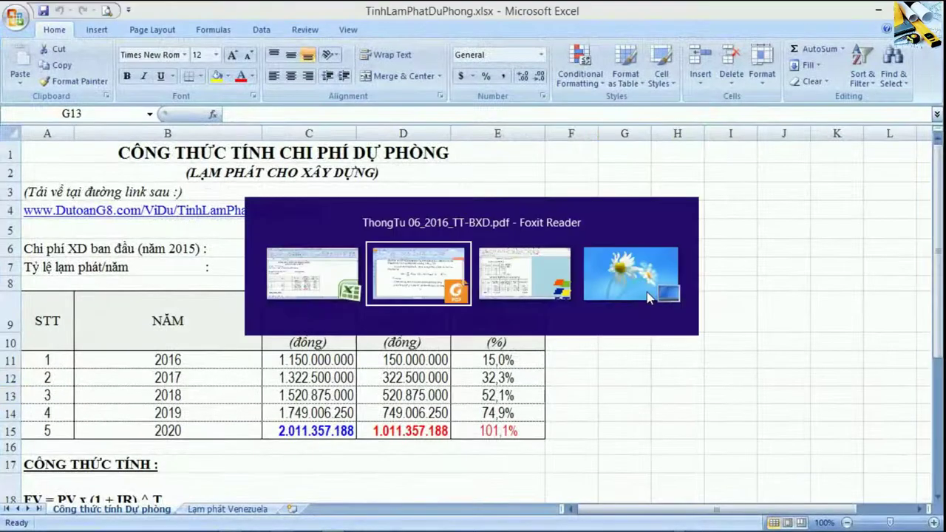
{"action": "key", "text": "alt+Tab"}
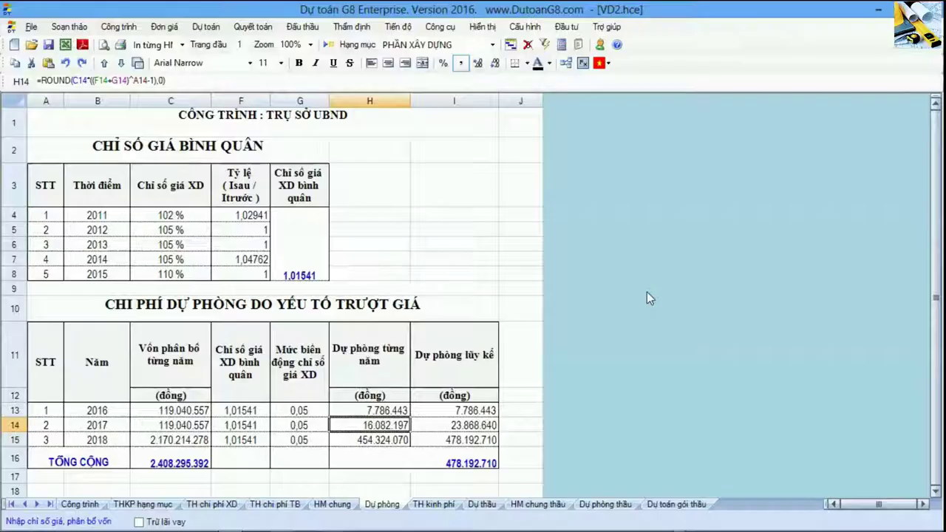
{"action": "double_click", "coordinate": [389, 426]}
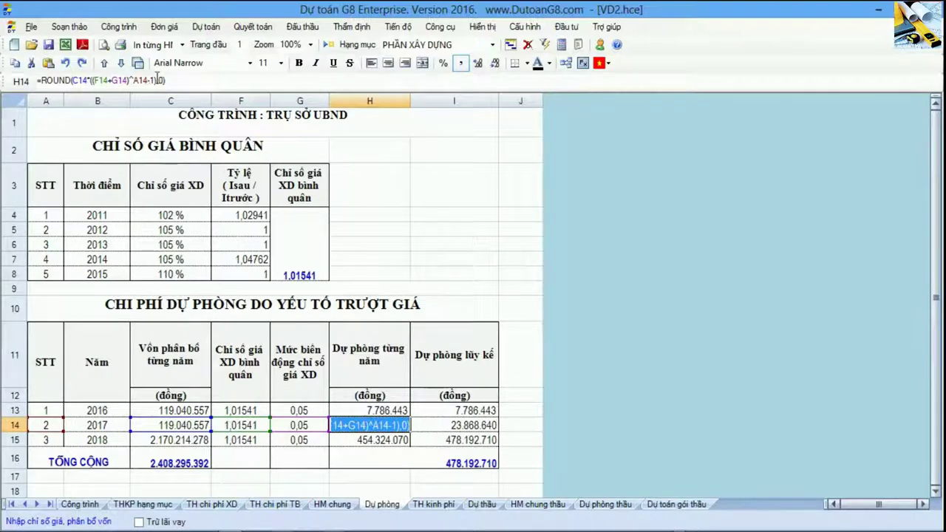
{"action": "left_click_drag", "start_coordinate": [192, 79], "coordinate": [25, 81]}
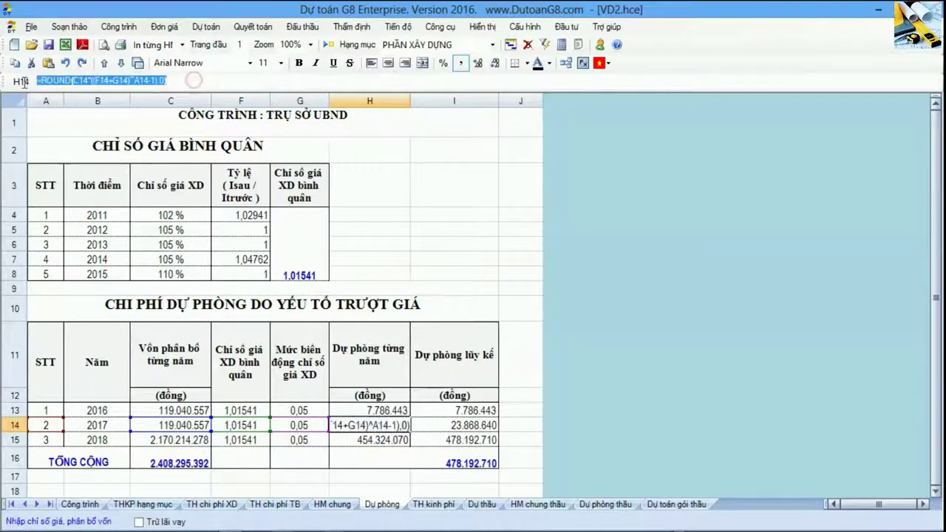
{"action": "left_click", "coordinate": [170, 80]}
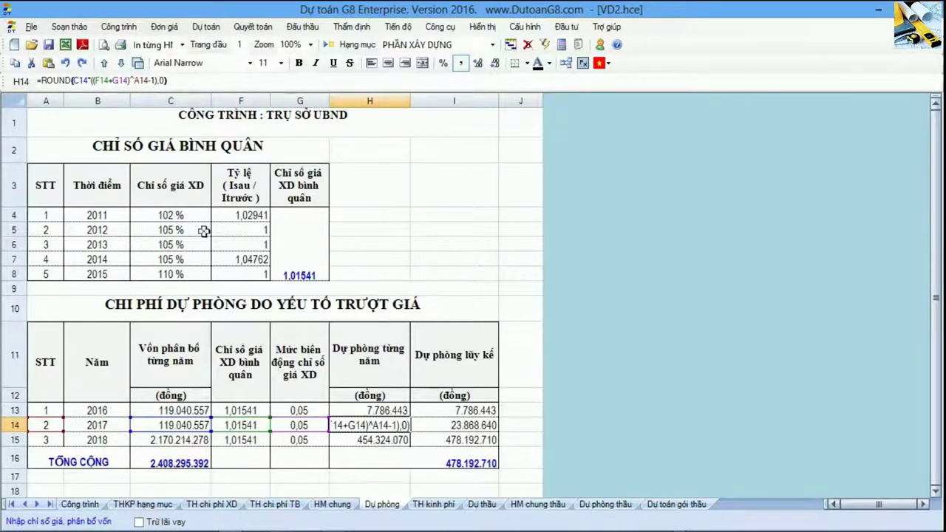
{"action": "key", "text": "Return"}
{"action": "double_click", "coordinate": [392, 441]}
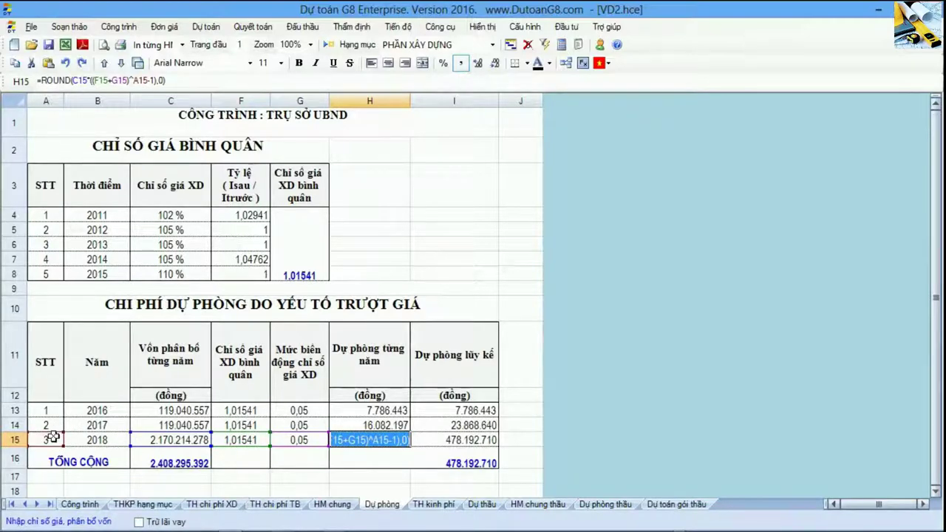
Examine the 2018 formula in the Dự phòng lũy kế column and the total contingency formula beneath it.
{"action": "key", "text": "Return"}
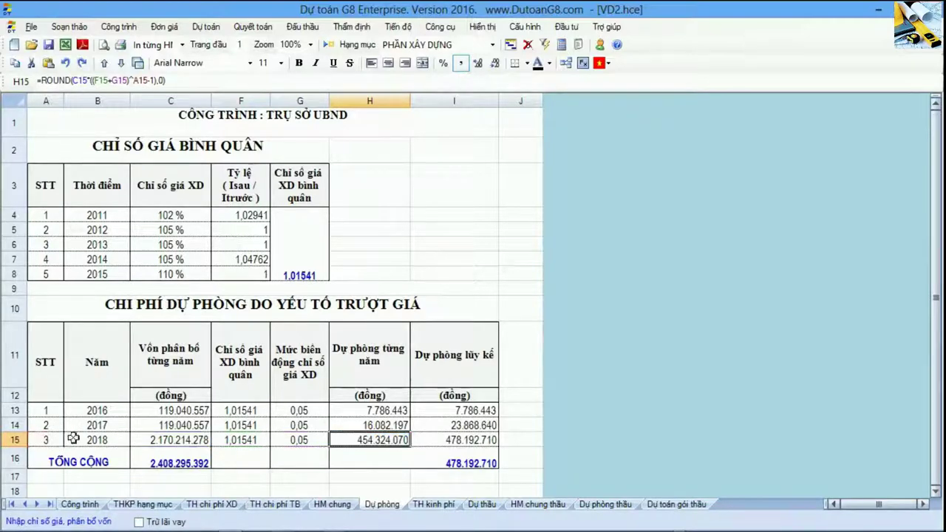
{"action": "left_click", "coordinate": [465, 441]}
{"action": "double_click", "coordinate": [462, 443]}
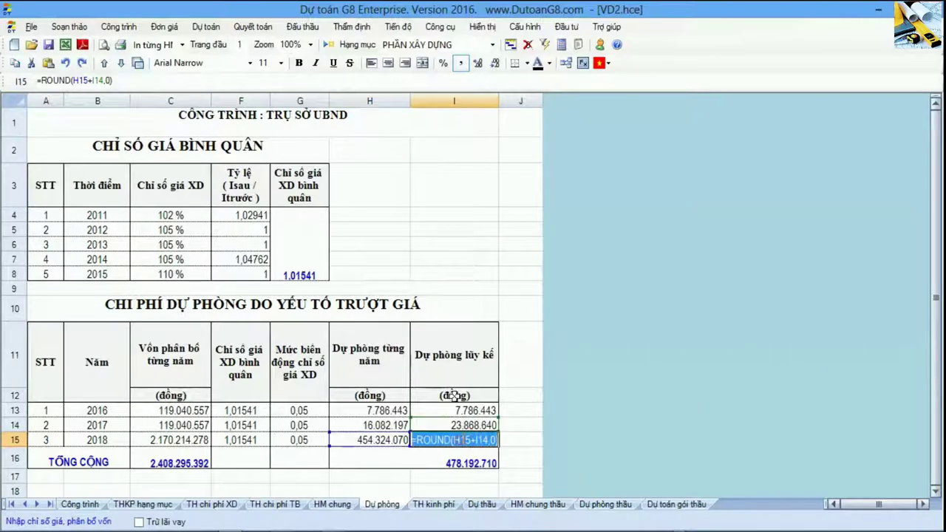
{"action": "left_click", "coordinate": [442, 462]}
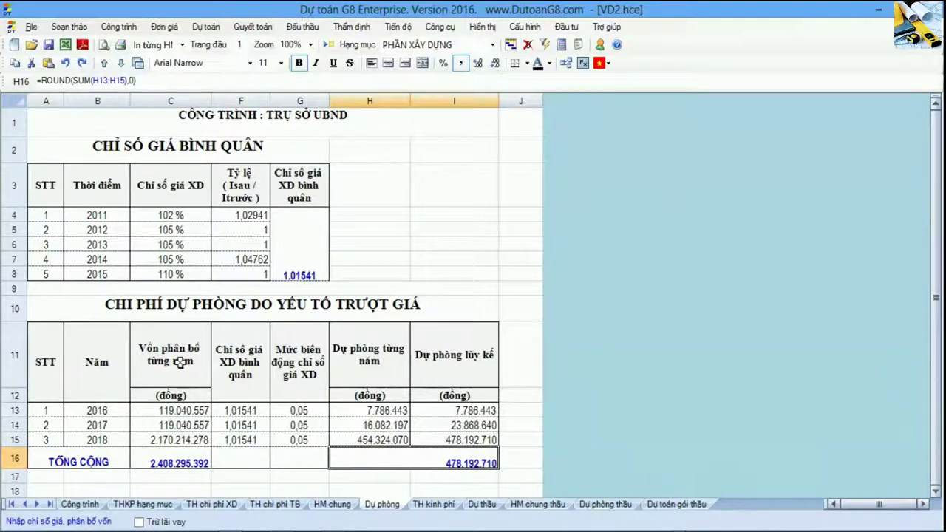
Examine the capital allocated to 2016, 2017 and 2018 in the Vốn phân bổ từng năm column and the Nhập dự phòng dialog, without changing anything.
{"action": "left_click_drag", "start_coordinate": [178, 347], "coordinate": [179, 454]}
{"action": "left_click", "coordinate": [182, 431]}
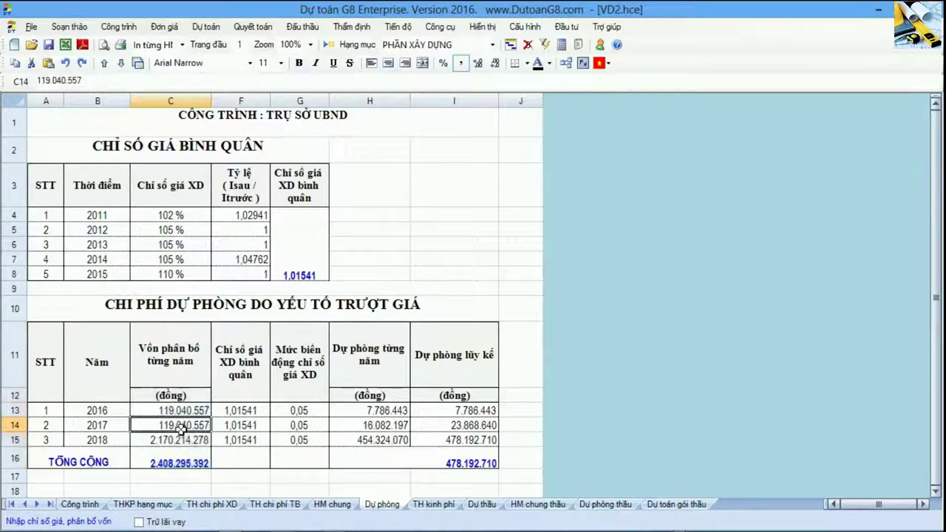
{"action": "left_click", "coordinate": [90, 523]}
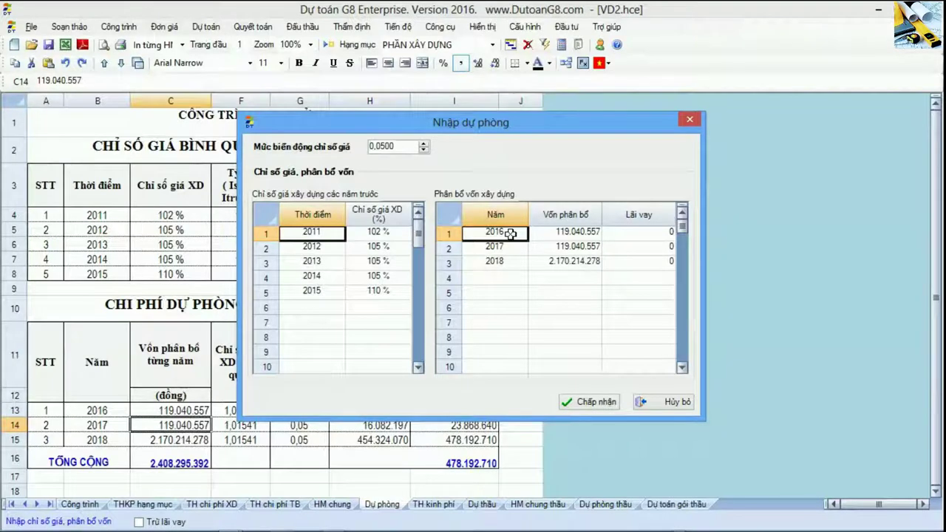
{"action": "left_click_drag", "start_coordinate": [514, 233], "coordinate": [510, 265]}
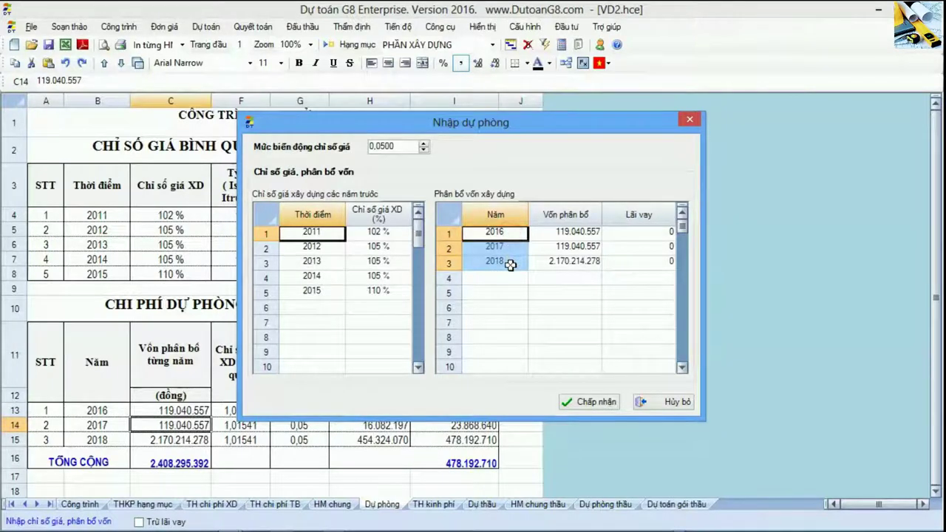
{"action": "left_click", "coordinate": [511, 264]}
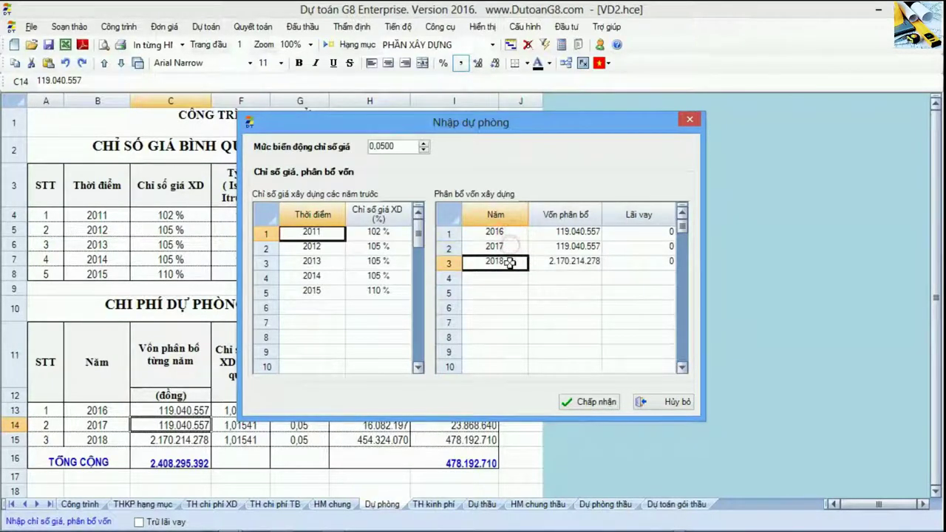
{"action": "left_click_drag", "start_coordinate": [577, 234], "coordinate": [558, 242]}
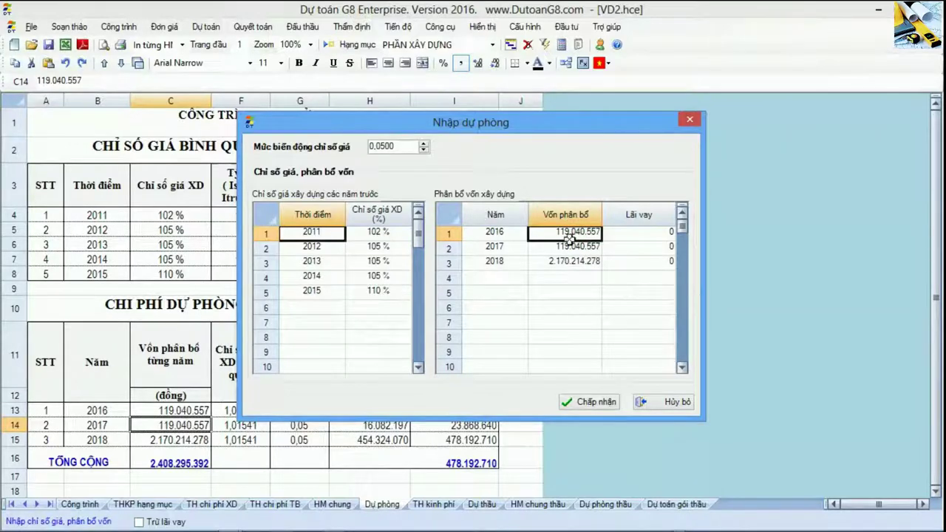
{"action": "left_click_drag", "start_coordinate": [519, 237], "coordinate": [578, 275]}
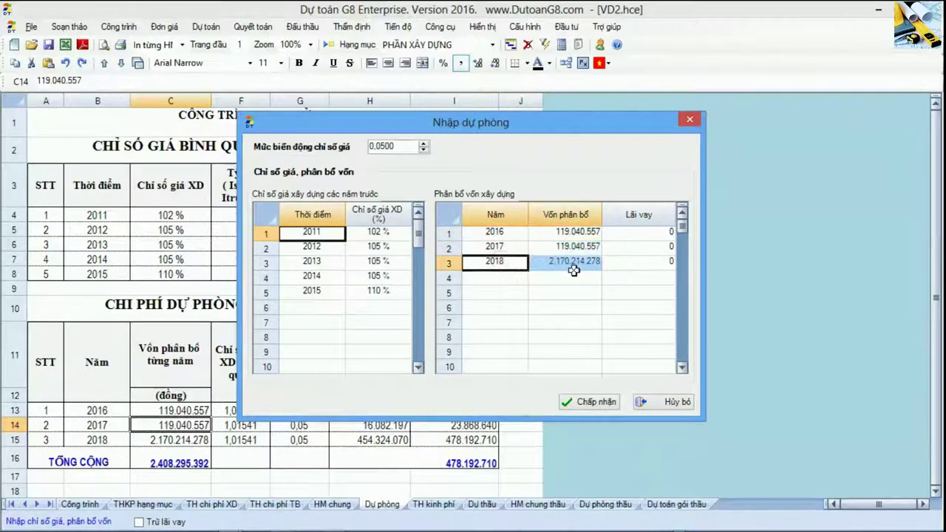
{"action": "left_click", "coordinate": [583, 263]}
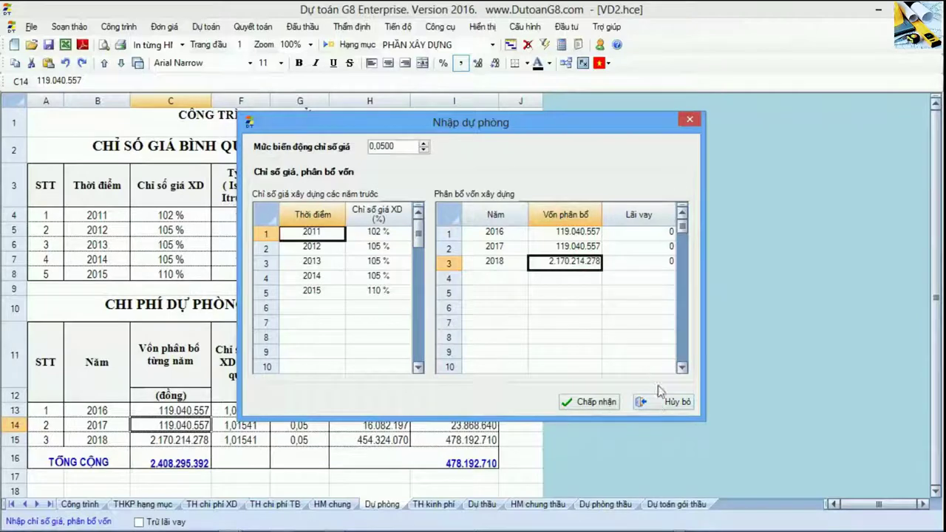
{"action": "left_click", "coordinate": [663, 409]}
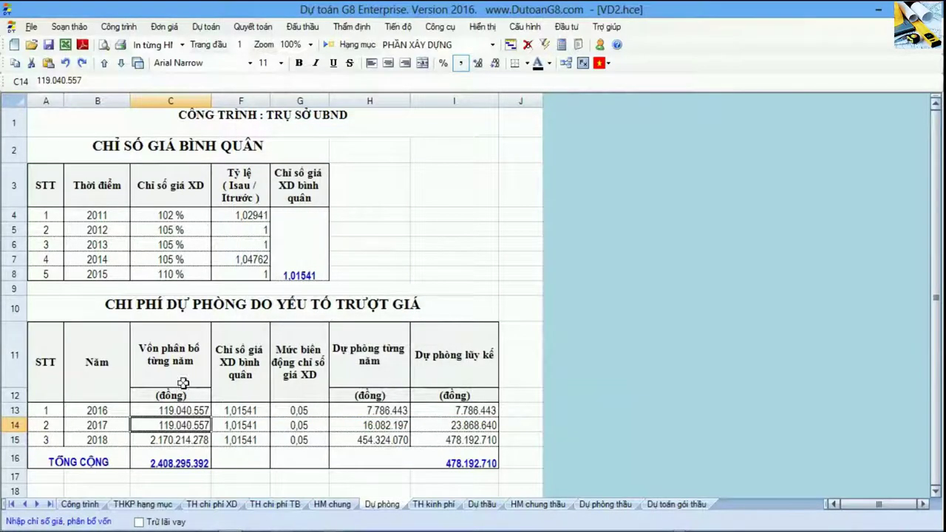
{"action": "left_click_drag", "start_coordinate": [179, 361], "coordinate": [180, 440]}
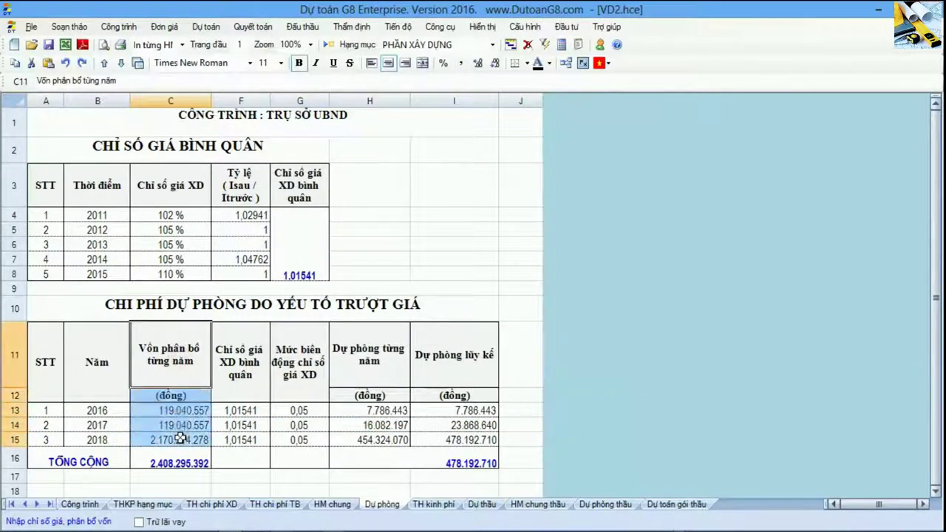
Starting from the Dự phòng total, view the TH kinh phí sheet and examine item 6.2, Chi phí dự phòng cho yếu tố trượt giá, and its after-tax formula.
{"action": "left_click", "coordinate": [481, 458]}
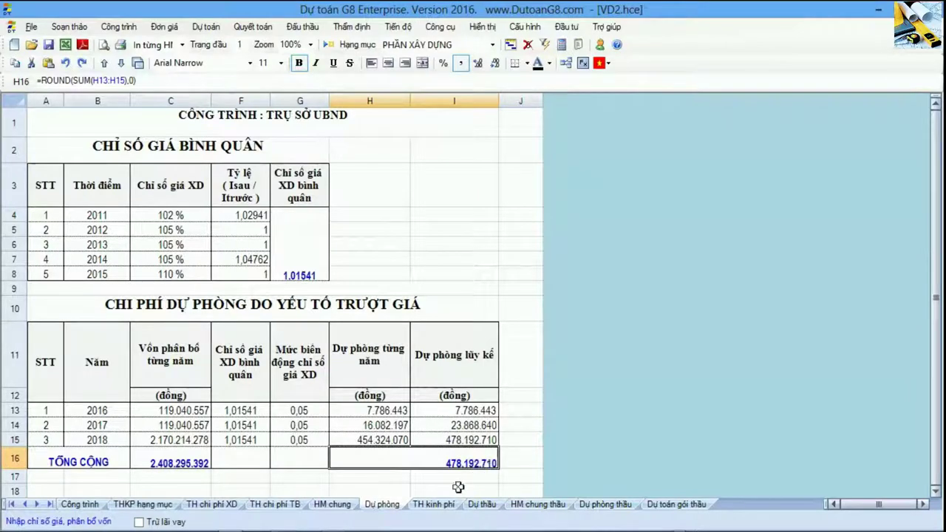
{"action": "left_click", "coordinate": [444, 512]}
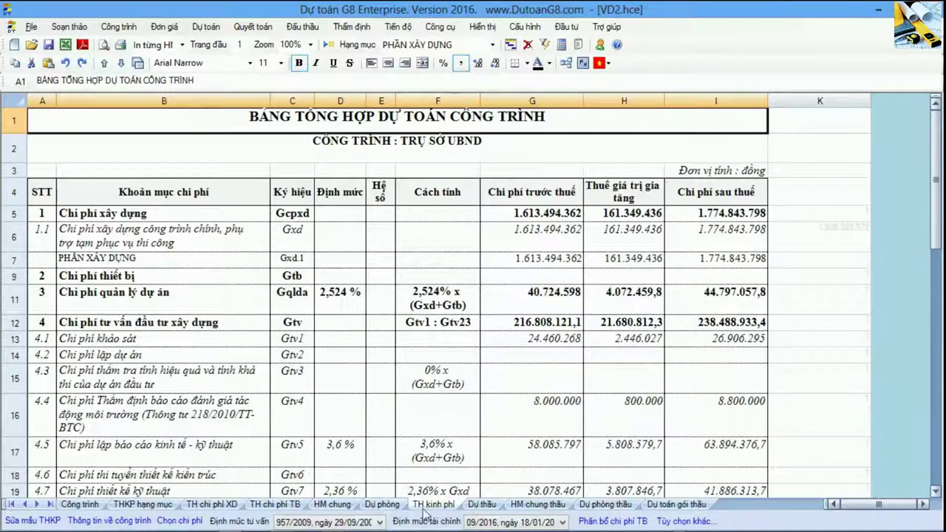
{"action": "left_click", "coordinate": [221, 445]}
{"action": "scroll", "coordinate": [221, 445], "scroll_direction": "down", "scroll_amount": 10}
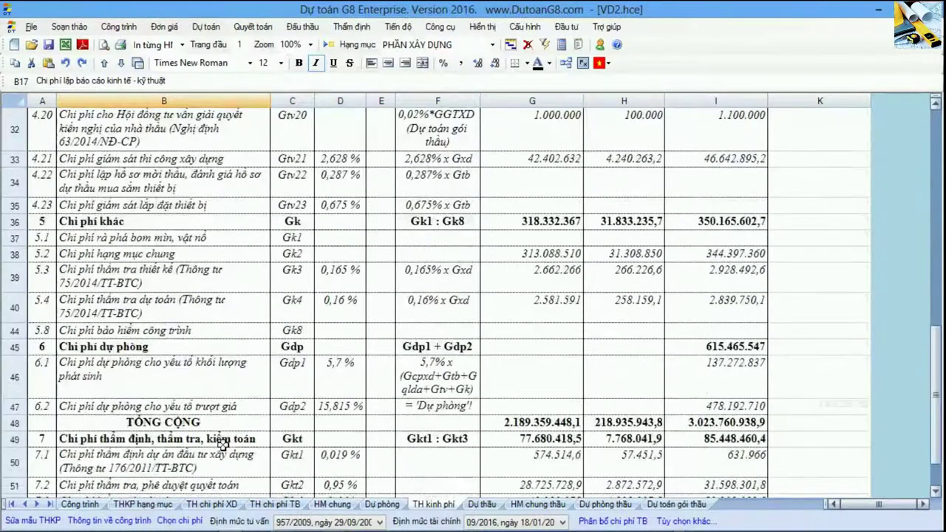
{"action": "scroll", "coordinate": [221, 445], "scroll_direction": "down", "scroll_amount": 2}
{"action": "scroll", "coordinate": [215, 444], "scroll_direction": "up", "scroll_amount": 2}
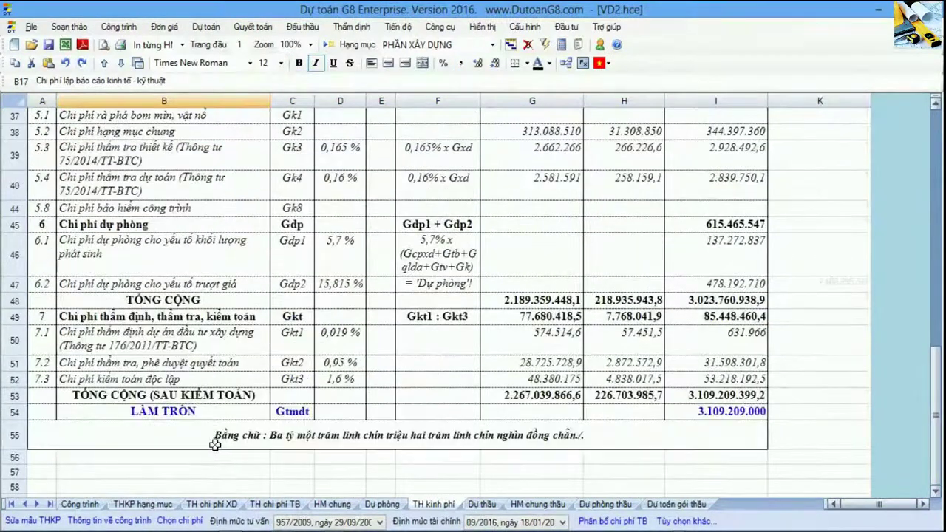
{"action": "left_click", "coordinate": [37, 285]}
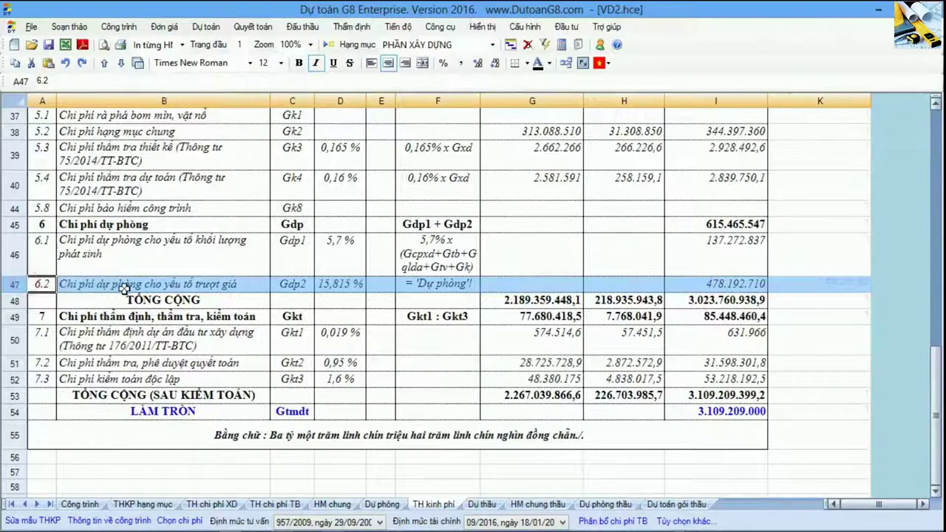
{"action": "left_click", "coordinate": [178, 295]}
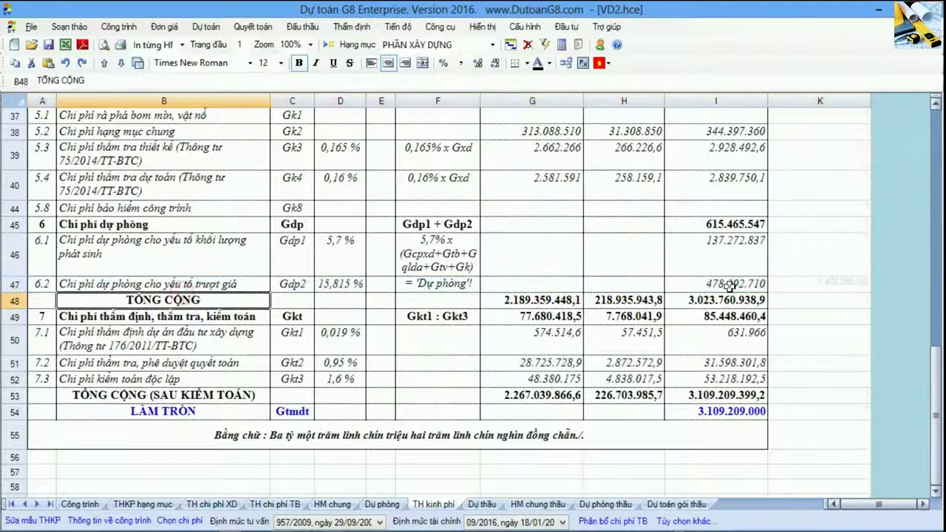
{"action": "left_click", "coordinate": [731, 287]}
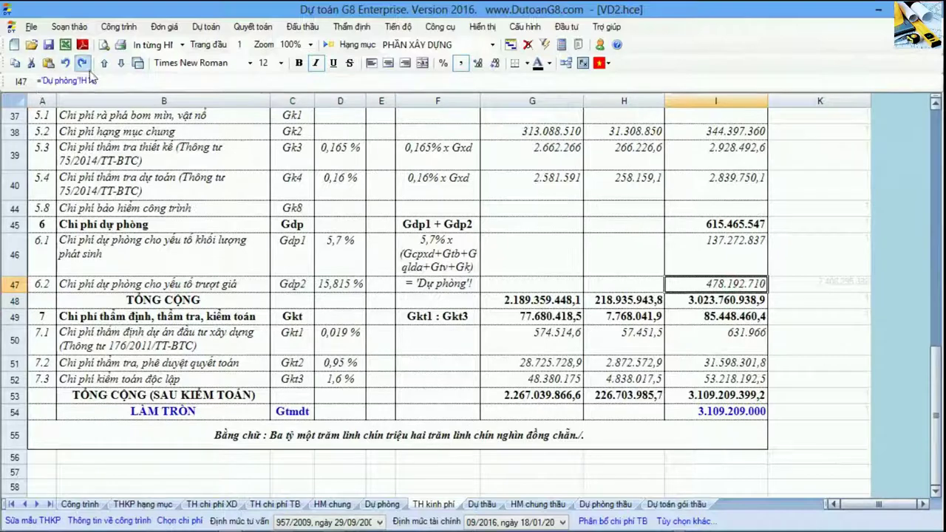
Return to the Dự phòng sheet and trace the linked total to column H in the TỔNG CỘNG row.
{"action": "left_click", "coordinate": [383, 504]}
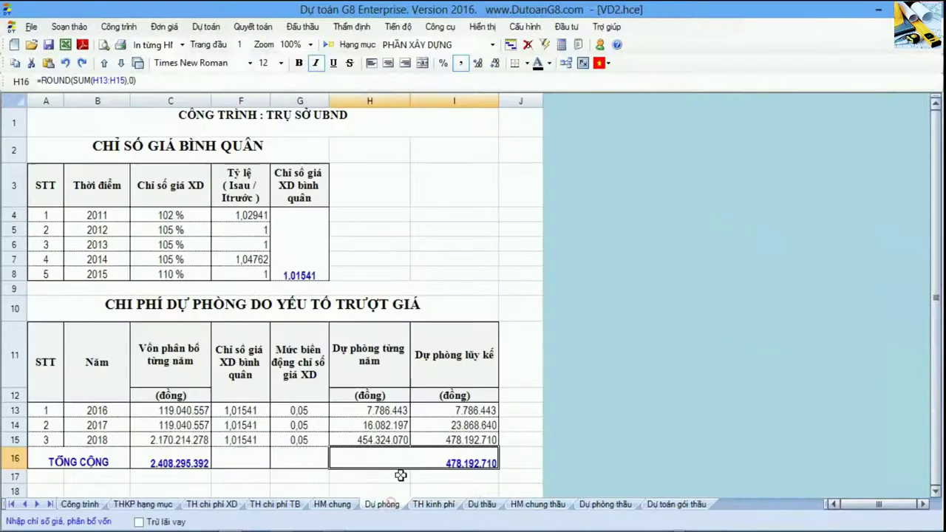
{"action": "left_click", "coordinate": [377, 100]}
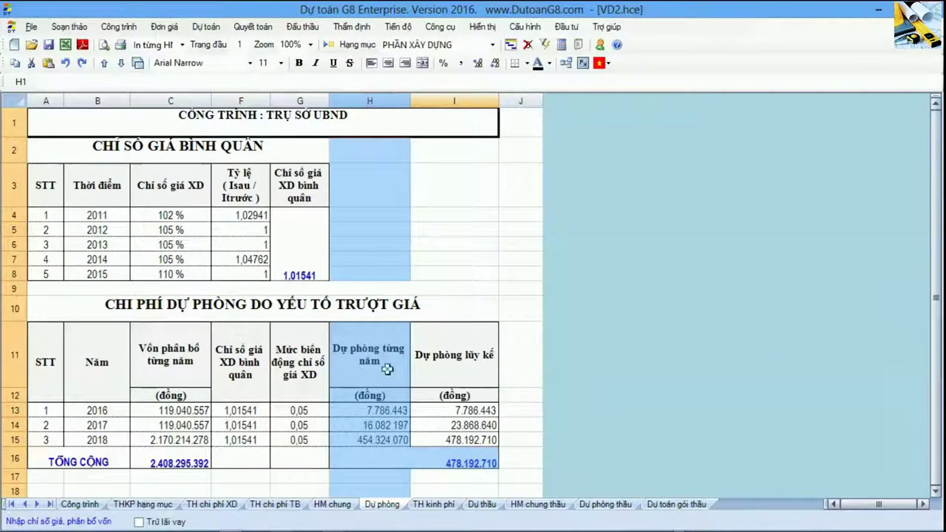
{"action": "left_click", "coordinate": [446, 453]}
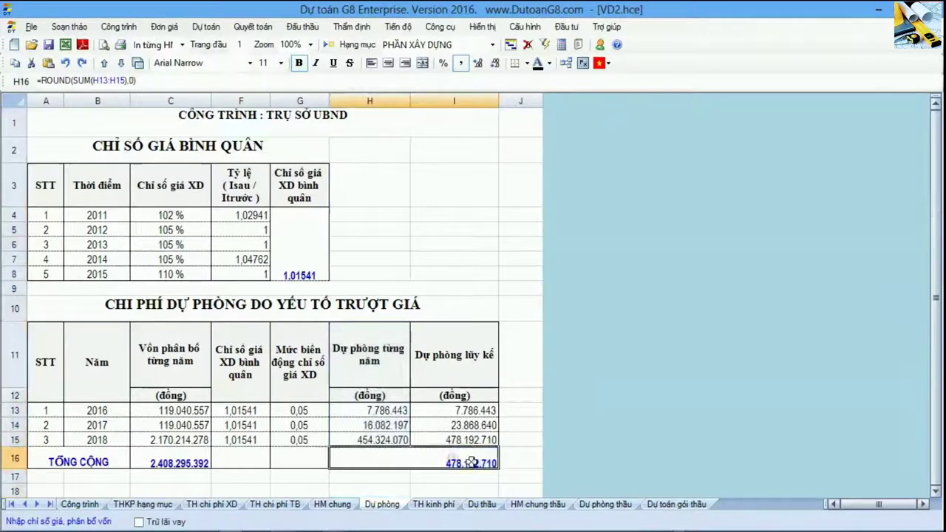
{"action": "left_click", "coordinate": [15, 459]}
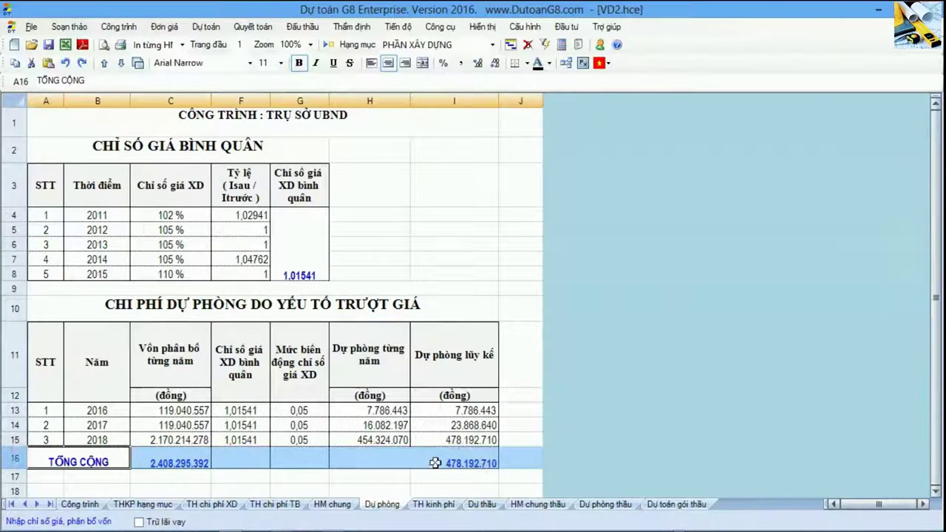
{"action": "left_click", "coordinate": [434, 463]}
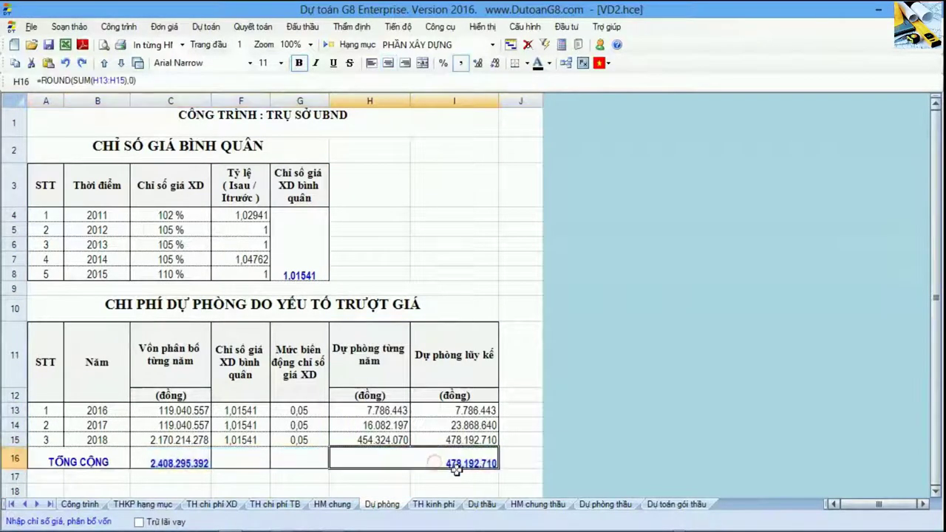
Check item 6.2's link to 'Dự phòng'!H16 in the TH kinh phí sheet, and view the start of the cost summary table.
{"action": "left_click", "coordinate": [433, 505]}
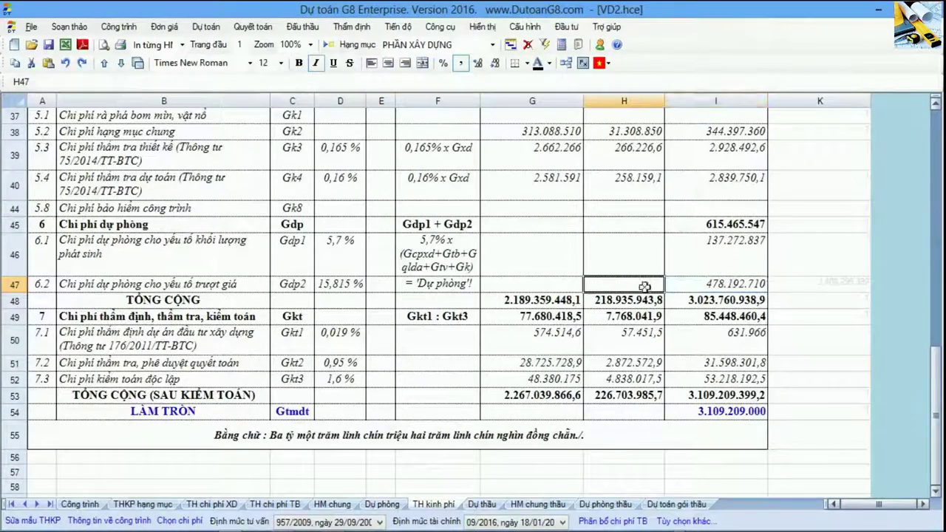
{"action": "left_click_drag", "start_coordinate": [645, 285], "coordinate": [723, 293]}
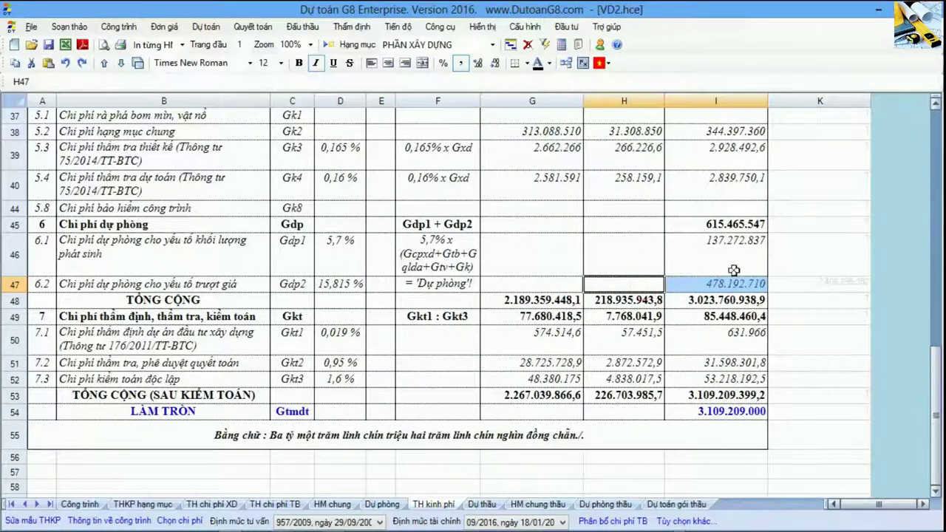
{"action": "left_click", "coordinate": [730, 284]}
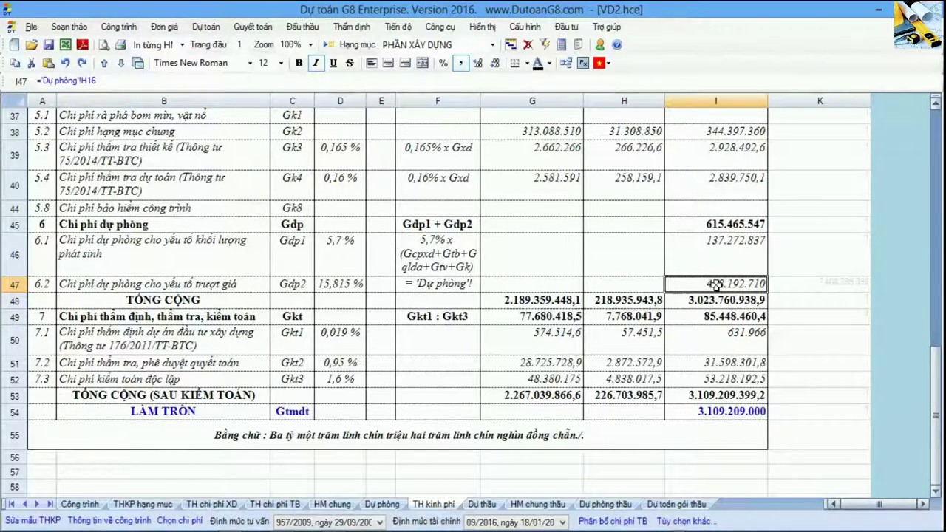
{"action": "scroll", "coordinate": [714, 284], "scroll_direction": "up", "scroll_amount": 12}
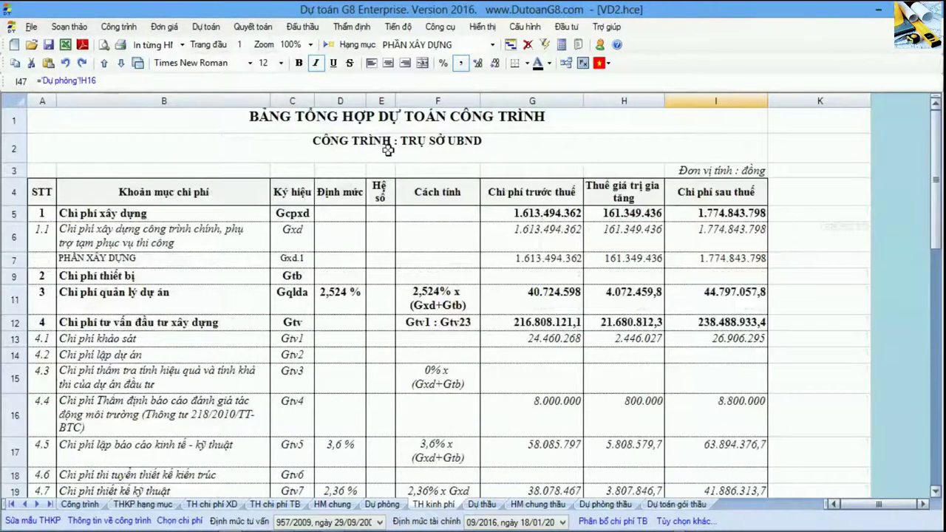
{"action": "left_click", "coordinate": [401, 130]}
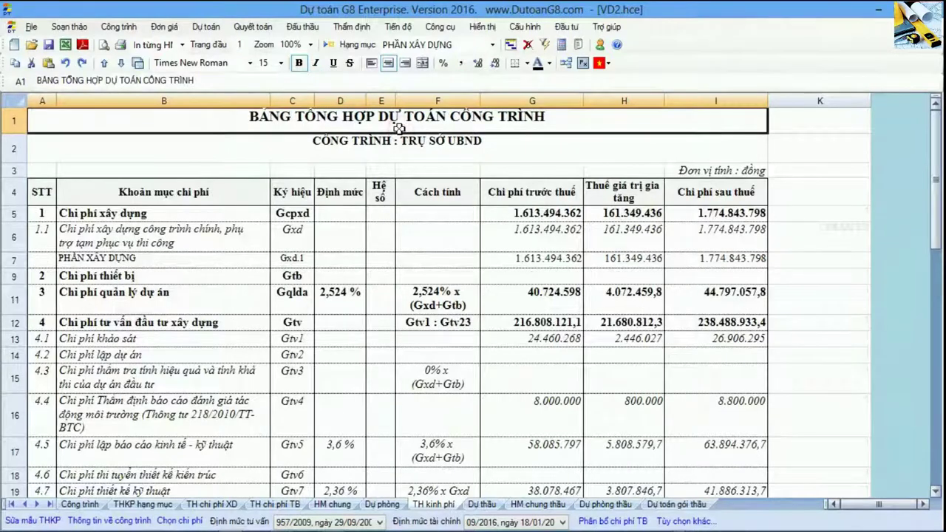
{"action": "left_click", "coordinate": [263, 300]}
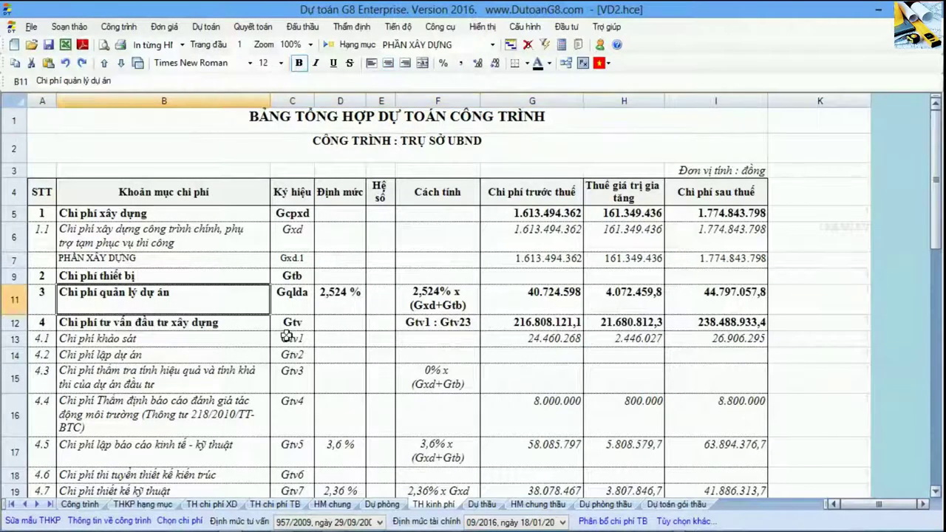
From the Dự phòng sheet, return to TH kinh phí and review main cost items 1 to 4, Chi phí xây dựng through Chi phí tư vấn đầu tư xây dựng.
{"action": "left_click", "coordinate": [382, 504]}
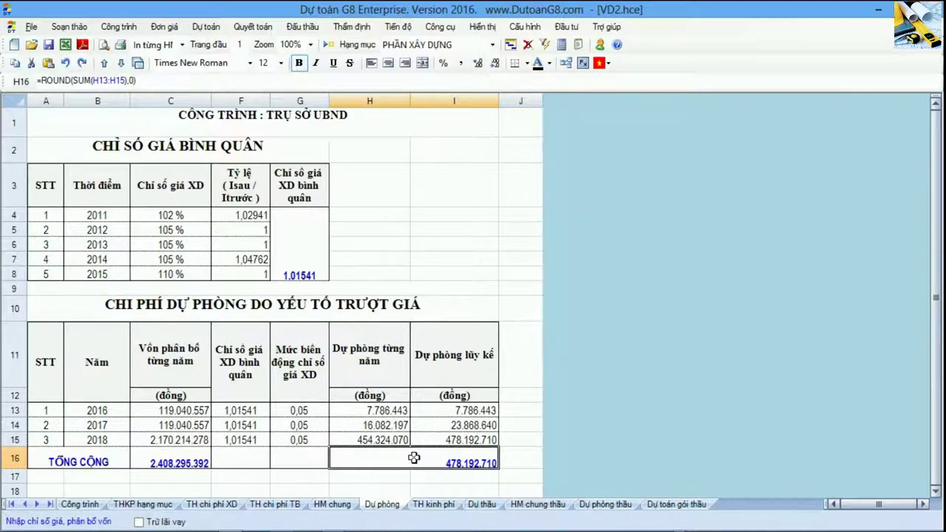
{"action": "left_click", "coordinate": [434, 505]}
{"action": "left_click", "coordinate": [21, 216]}
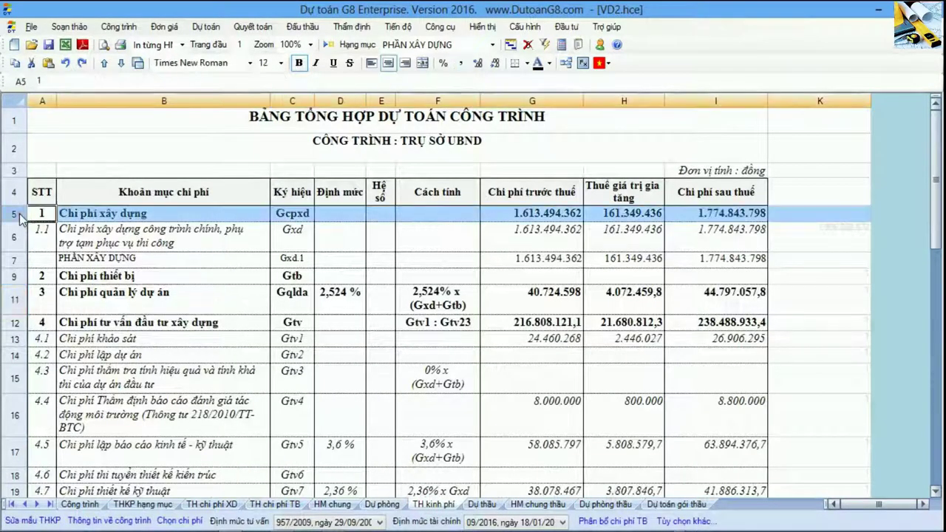
{"action": "left_click", "coordinate": [20, 278]}
{"action": "left_click", "coordinate": [19, 300]}
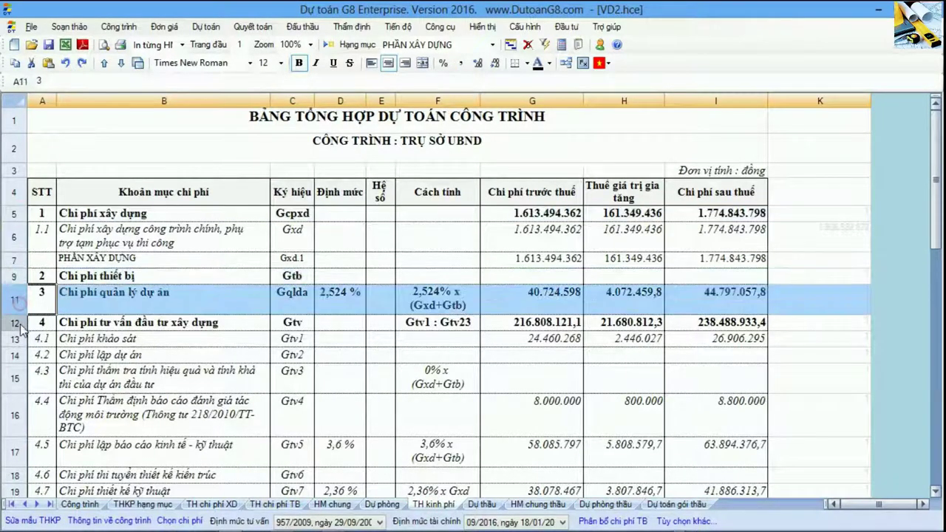
{"action": "left_click", "coordinate": [23, 322]}
{"action": "scroll", "coordinate": [52, 377], "scroll_direction": "down", "scroll_amount": 1}
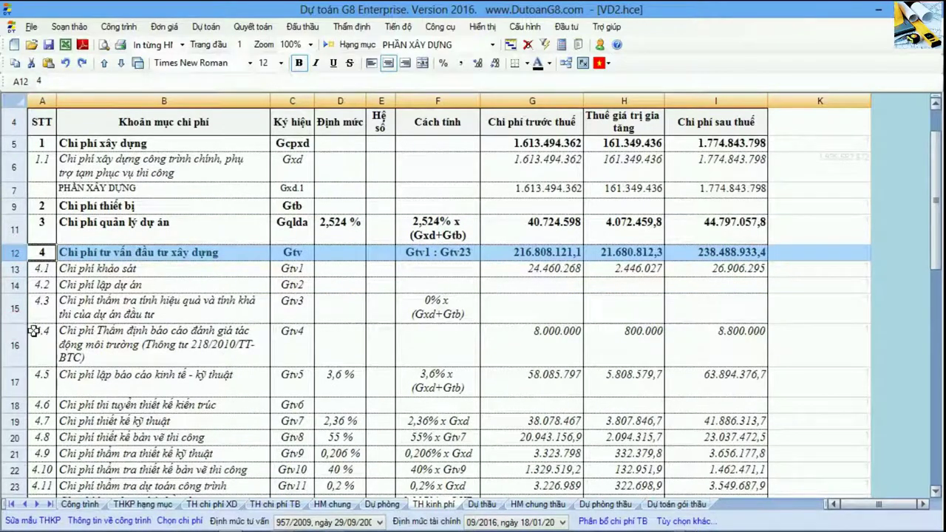
Review the consultancy sub-items under item 4 in TH kinh phí, starting with 4.1 Chi phí khảo sát, 4.2 and 4.3.
{"action": "left_click", "coordinate": [15, 271]}
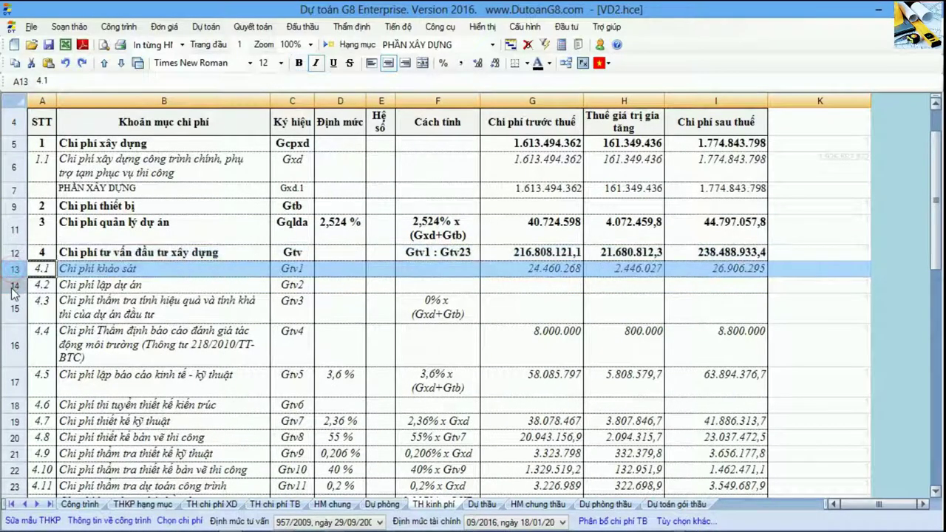
{"action": "left_click", "coordinate": [13, 287]}
{"action": "left_click", "coordinate": [14, 316]}
{"action": "scroll", "coordinate": [10, 316], "scroll_direction": "down", "scroll_amount": 1}
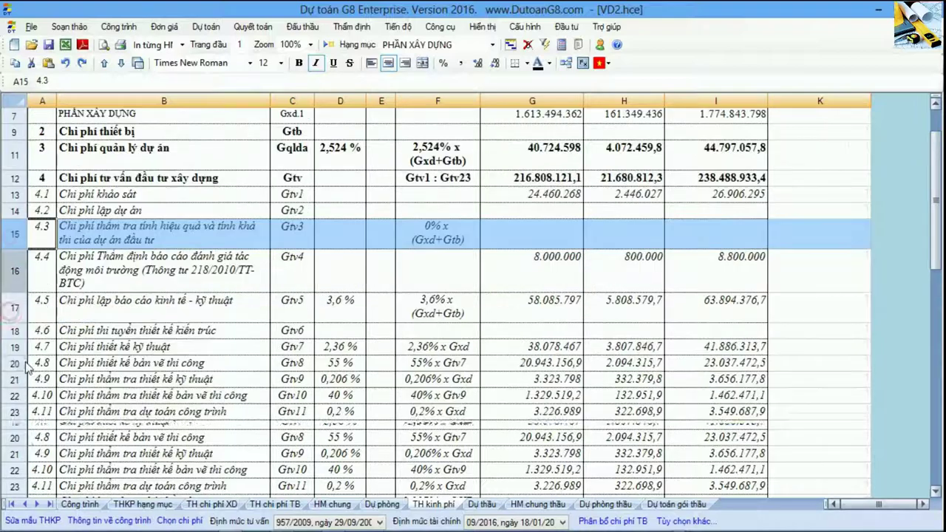
{"action": "left_click", "coordinate": [20, 349]}
{"action": "scroll", "coordinate": [43, 377], "scroll_direction": "down", "scroll_amount": 8}
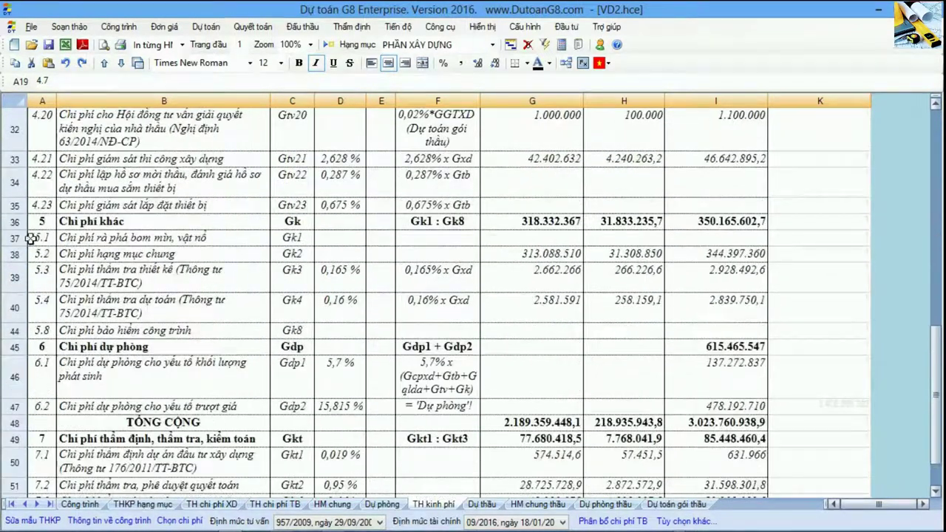
Examine other costs 5.1 to 5.8 and contingency items 6.1 and 6.2 in relation to the whole BẢNG TỔNG HỢP DỰ TOÁN CÔNG TRÌNH.
{"action": "left_click_drag", "start_coordinate": [31, 238], "coordinate": [26, 331]}
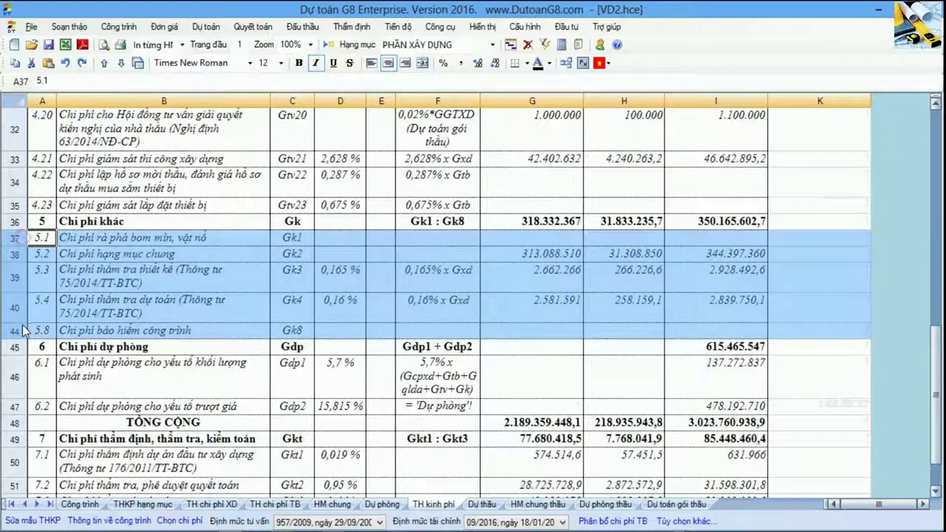
{"action": "left_click", "coordinate": [111, 391]}
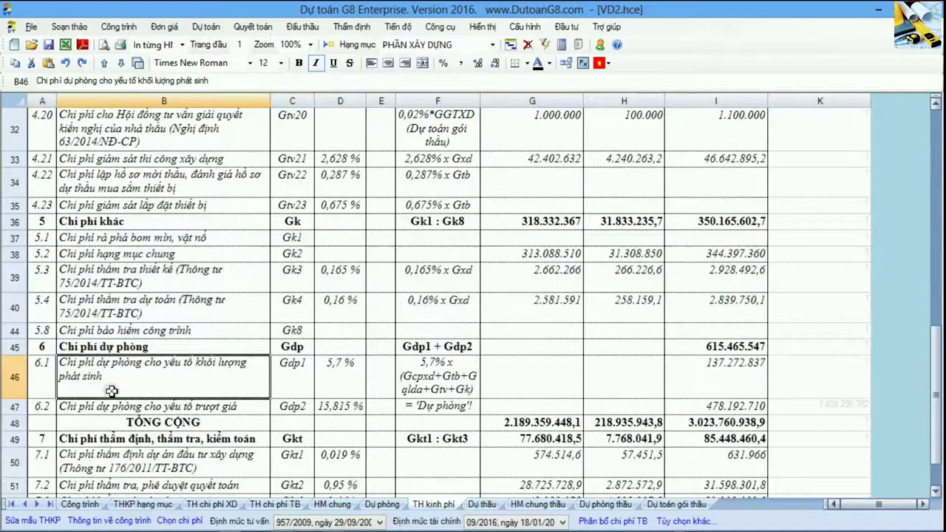
{"action": "left_click", "coordinate": [26, 408]}
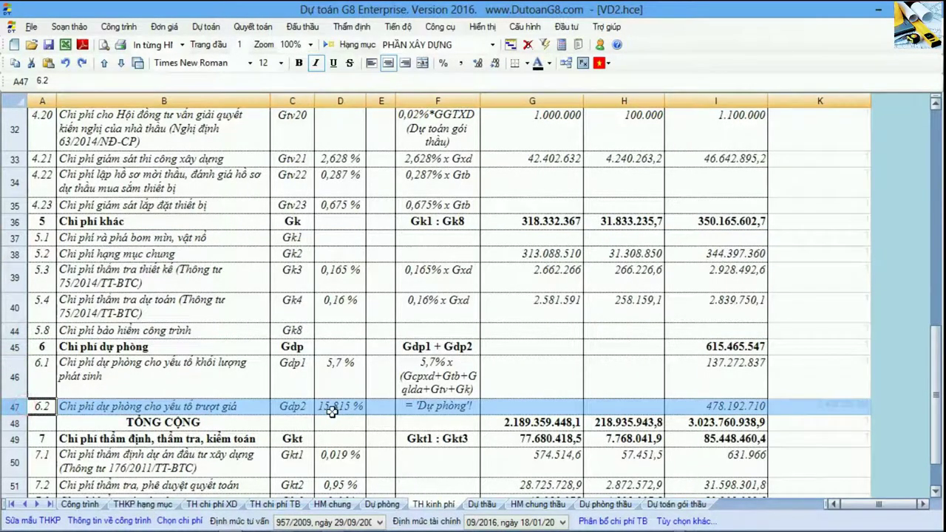
{"action": "scroll", "coordinate": [332, 412], "scroll_direction": "up", "scroll_amount": 10}
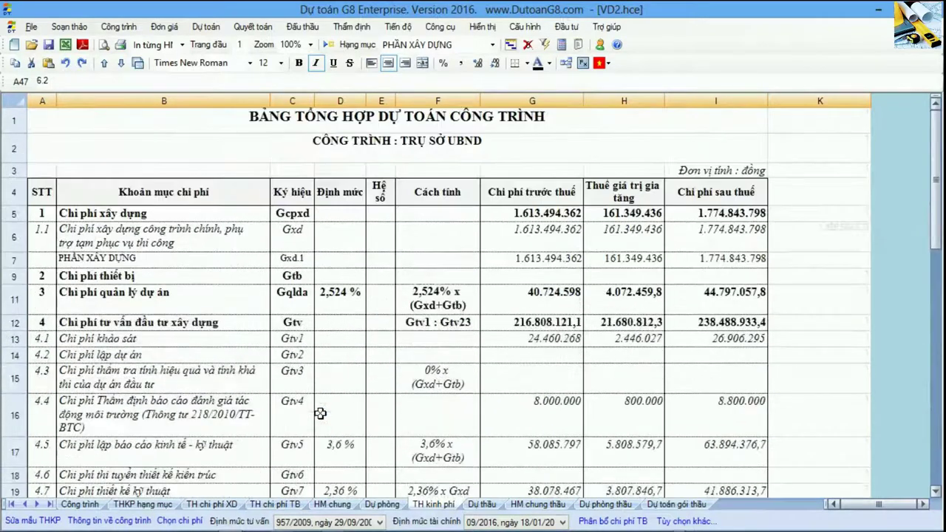
{"action": "left_click", "coordinate": [365, 126]}
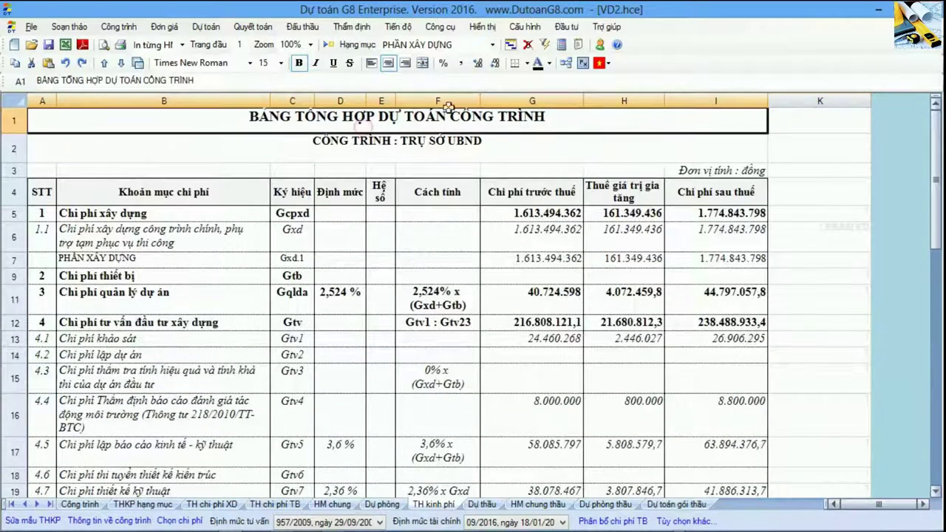
{"action": "scroll", "coordinate": [374, 246], "scroll_direction": "down", "scroll_amount": 10}
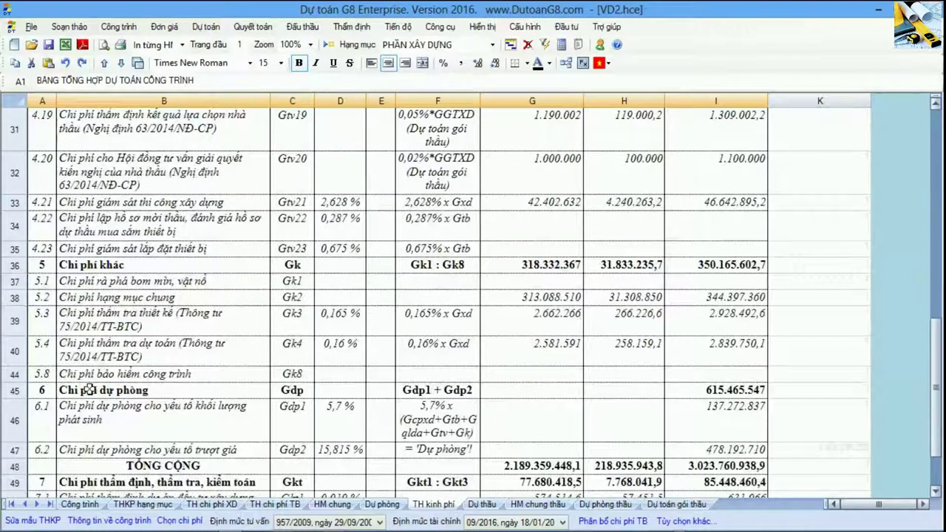
{"action": "left_click", "coordinate": [15, 450]}
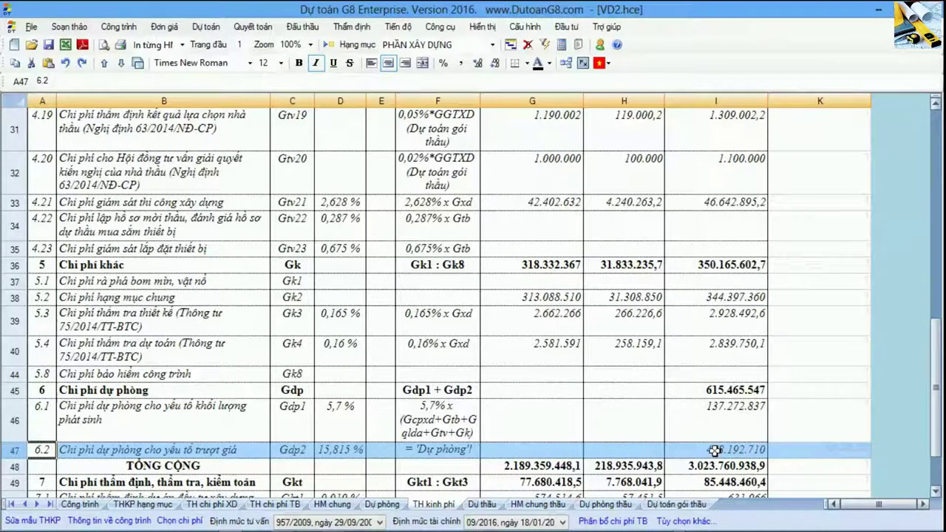
Compare the price escalation tables on the Dự phòng thầu and Dự phòng sheets, finishing on Dự phòng thầu.
{"action": "left_click", "coordinate": [598, 506]}
{"action": "left_click", "coordinate": [366, 423]}
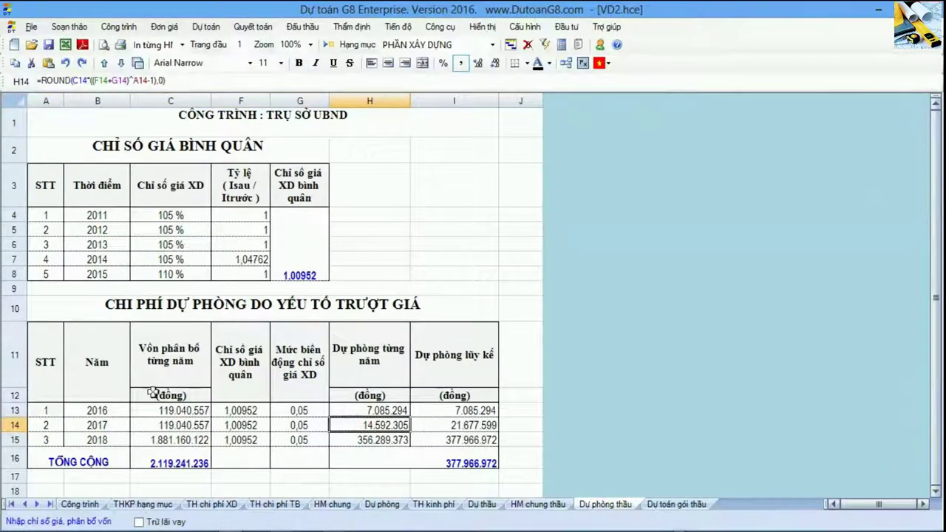
{"action": "left_click", "coordinate": [96, 291]}
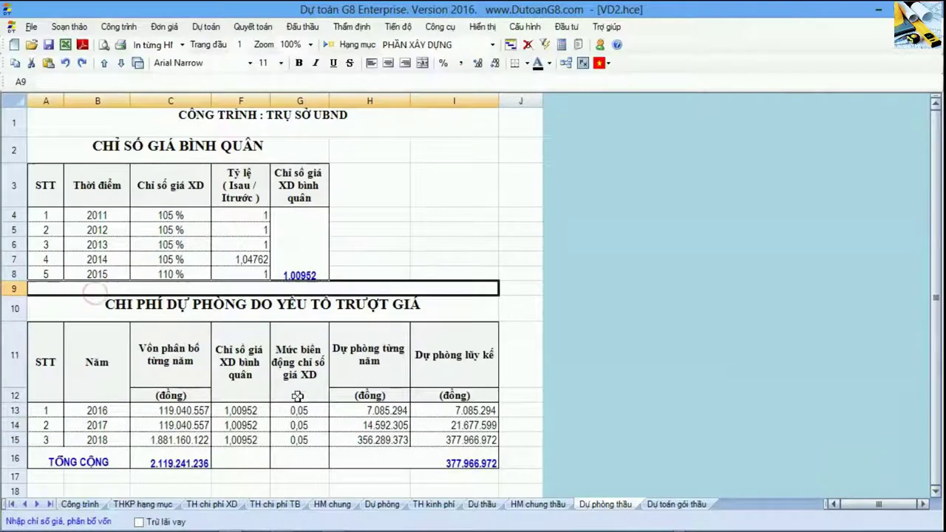
{"action": "left_click", "coordinate": [382, 505]}
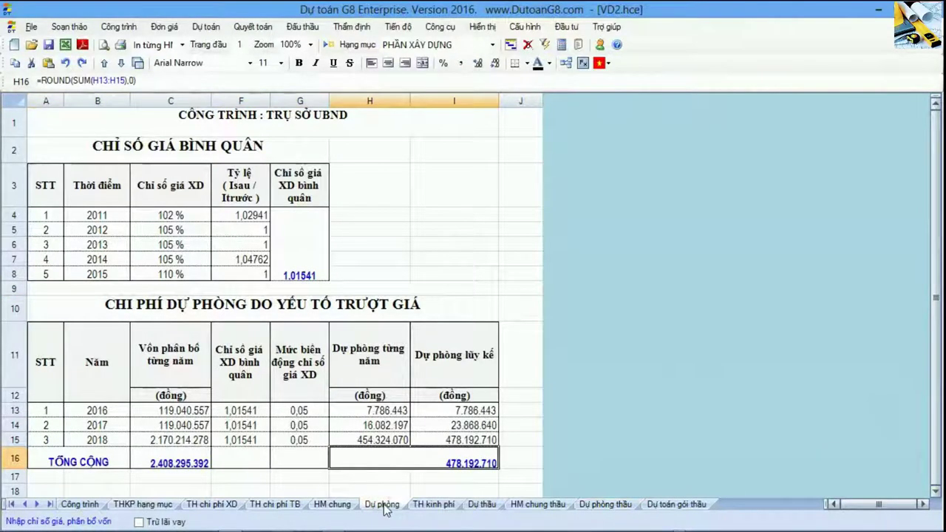
{"action": "left_click", "coordinate": [606, 504]}
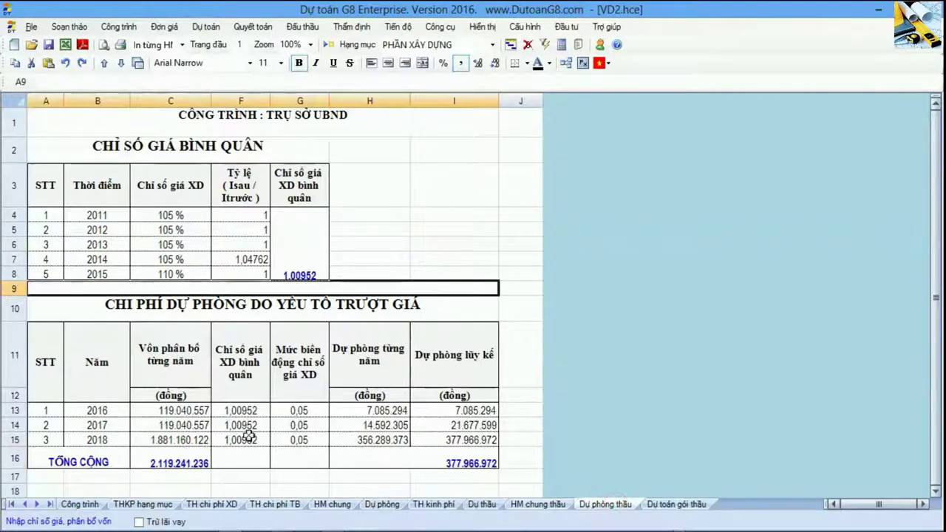
Examine the 2016 to 2018 Vốn phân bổ amounts on Dự phòng thầu and in its Nhập dự phòng dialog, without changing anything.
{"action": "left_click_drag", "start_coordinate": [176, 411], "coordinate": [176, 441]}
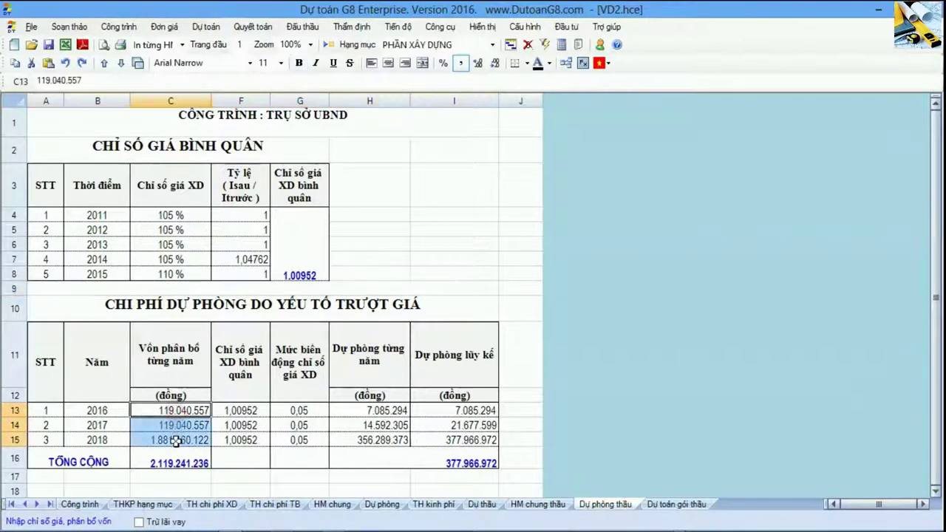
{"action": "left_click", "coordinate": [110, 524]}
{"action": "left_click", "coordinate": [570, 233]}
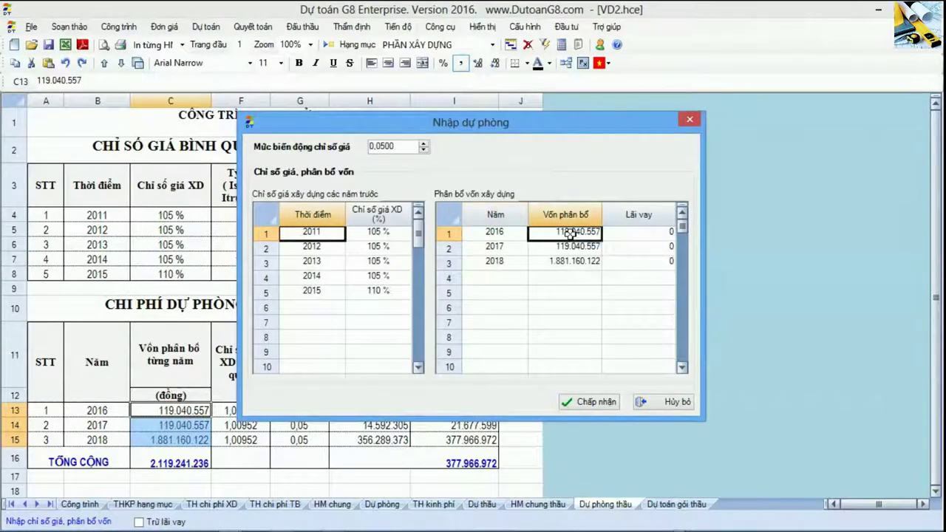
{"action": "left_click_drag", "start_coordinate": [571, 233], "coordinate": [573, 261]}
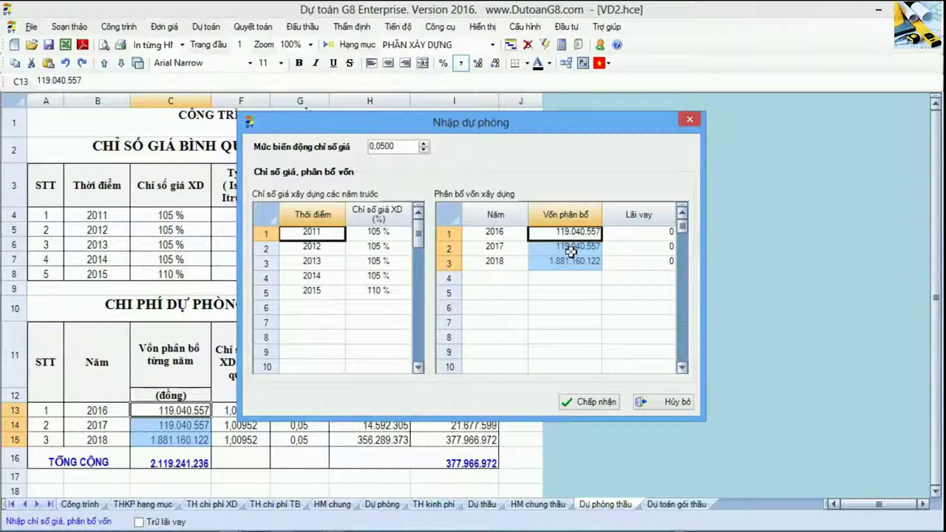
{"action": "left_click", "coordinate": [574, 247]}
{"action": "left_click", "coordinate": [575, 233]}
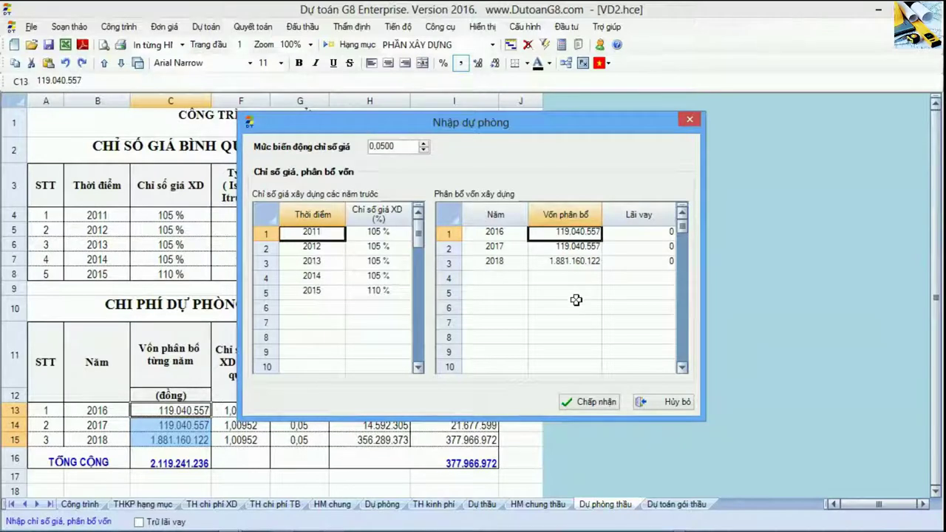
{"action": "left_click_drag", "start_coordinate": [575, 233], "coordinate": [575, 261]}
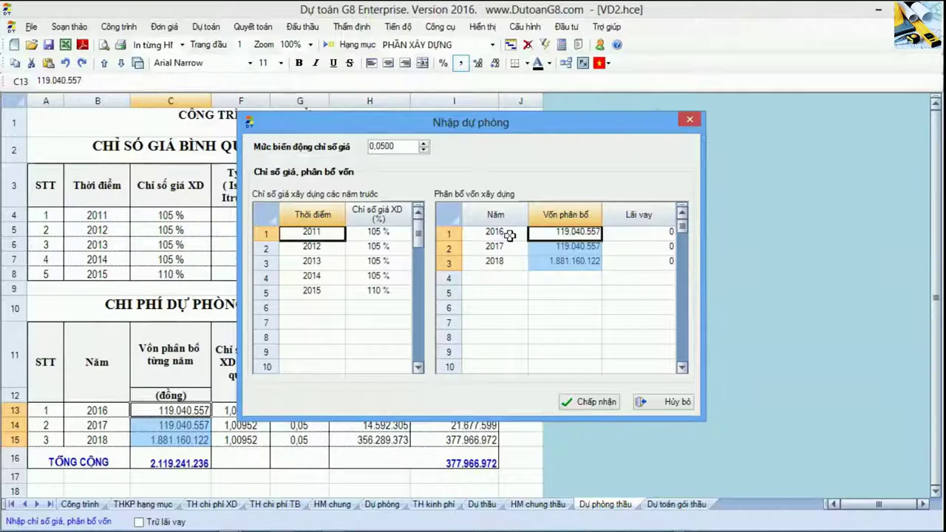
{"action": "left_click_drag", "start_coordinate": [517, 234], "coordinate": [513, 264]}
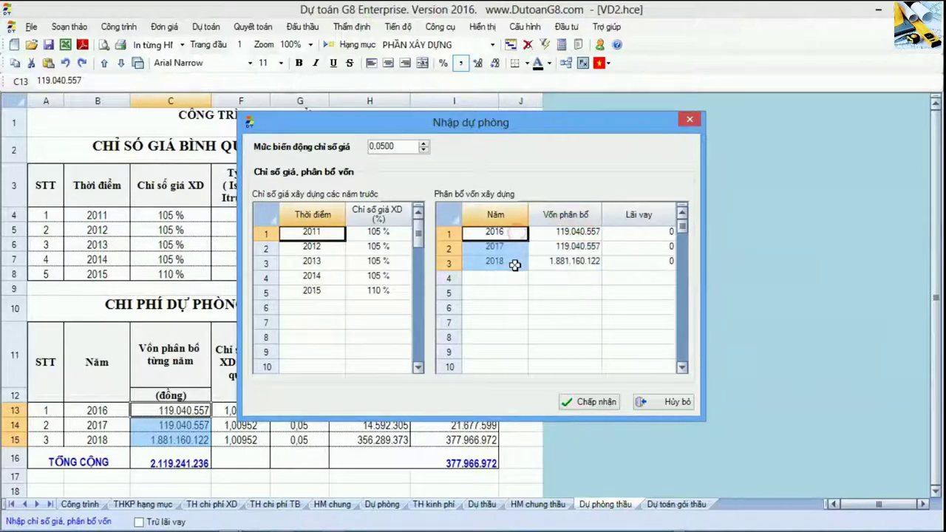
{"action": "left_click_drag", "start_coordinate": [569, 232], "coordinate": [565, 263]}
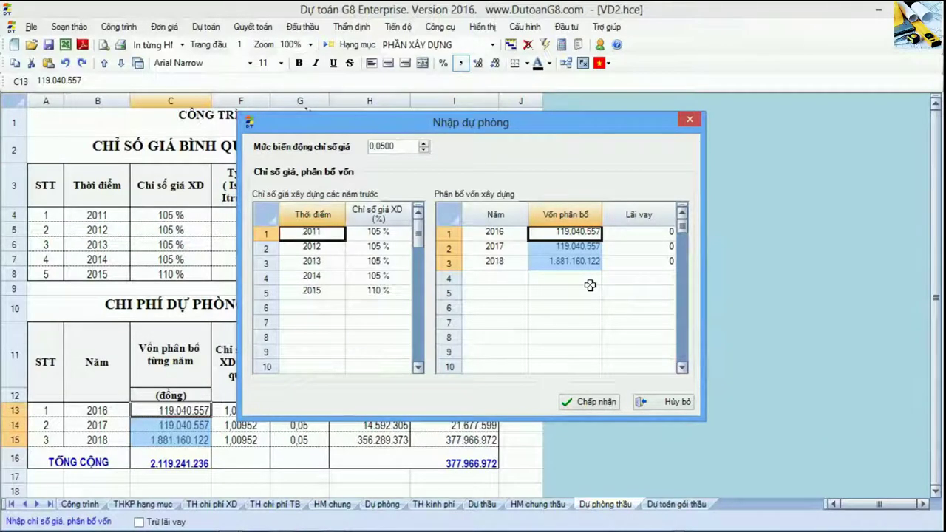
{"action": "left_click", "coordinate": [556, 232]}
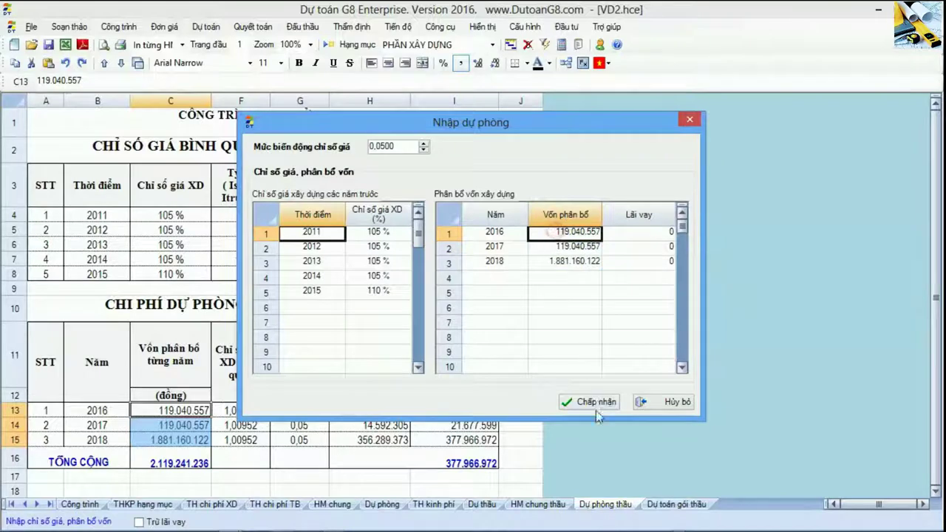
{"action": "left_click", "coordinate": [657, 401]}
On Dự phòng thầu, check the capital, average index and fluctuation inputs, and inspect the Dự phòng từng năm formulas for 2017 and 2018.
{"action": "left_click", "coordinate": [185, 411]}
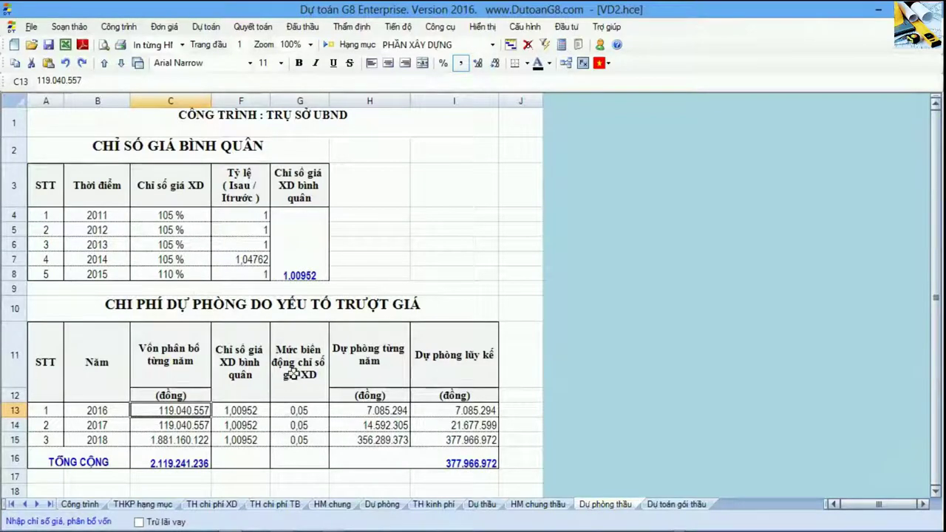
{"action": "left_click_drag", "start_coordinate": [295, 375], "coordinate": [302, 439]}
{"action": "left_click", "coordinate": [266, 440]}
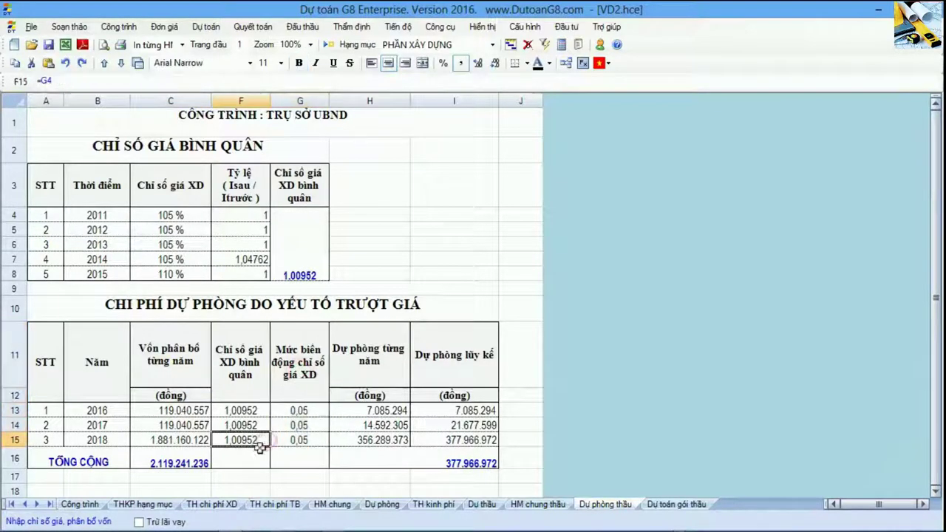
{"action": "double_click", "coordinate": [391, 426]}
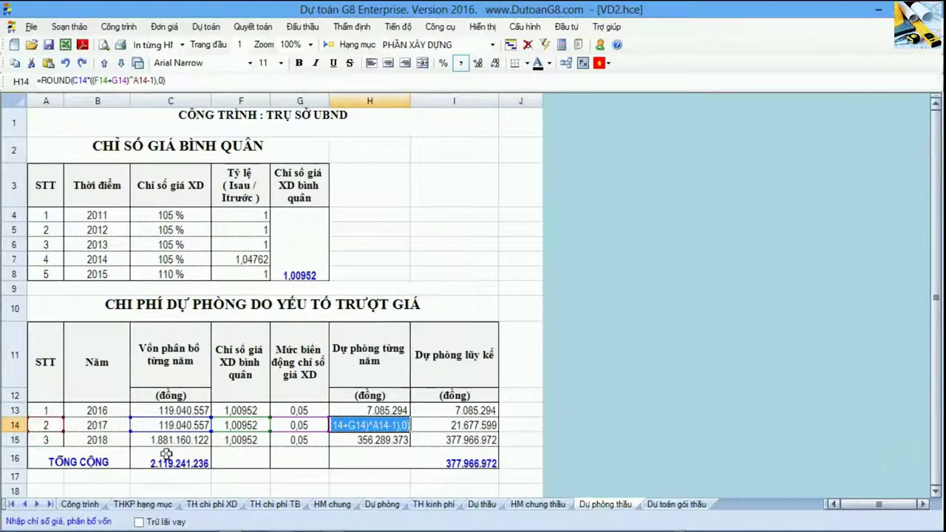
{"action": "key", "text": "Return"}
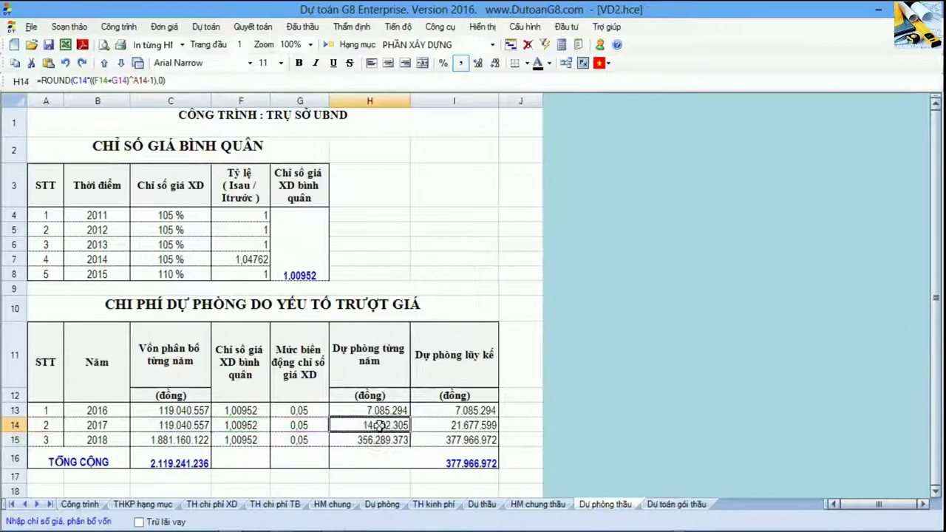
{"action": "double_click", "coordinate": [377, 439]}
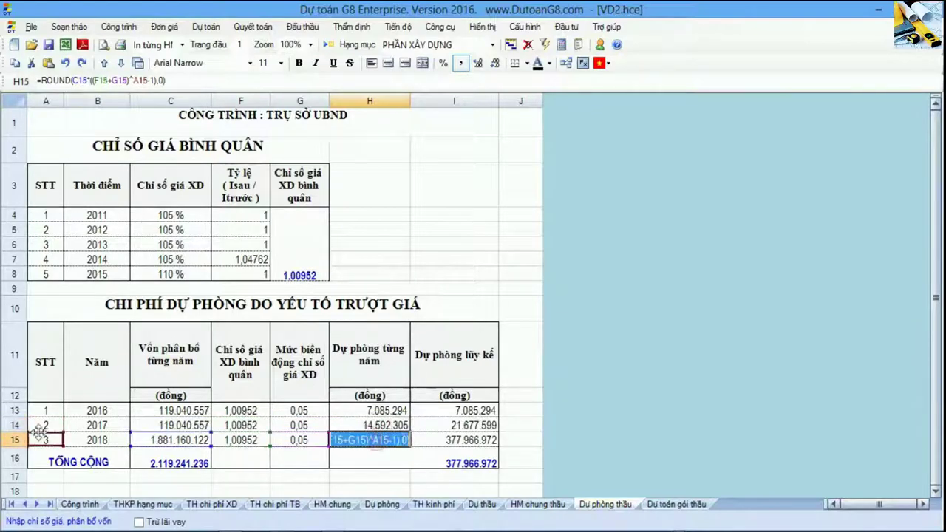
{"action": "key", "text": "Return"}
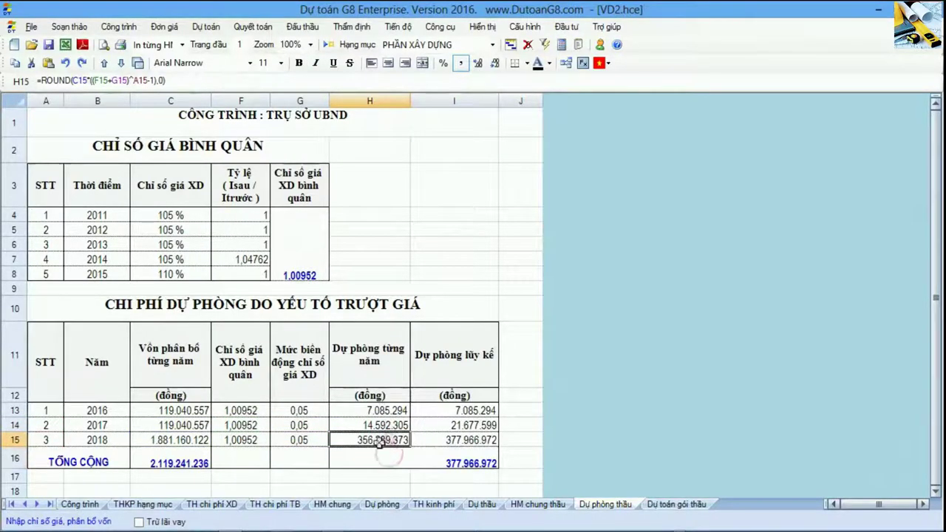
Check the TỔNG CỘNG row on Dự phòng thầu against the escalation contingency total in H16 of the Dự phòng sheet.
{"action": "left_click", "coordinate": [467, 458]}
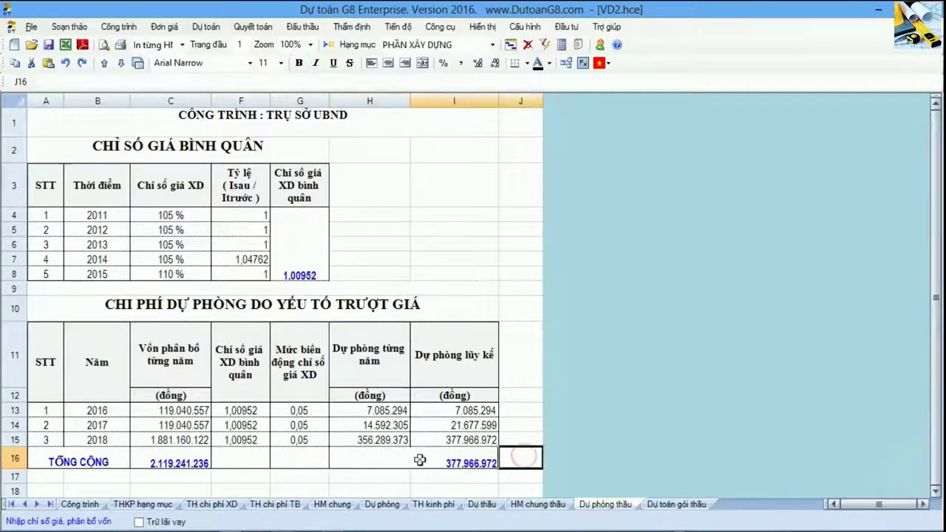
{"action": "left_click", "coordinate": [383, 504]}
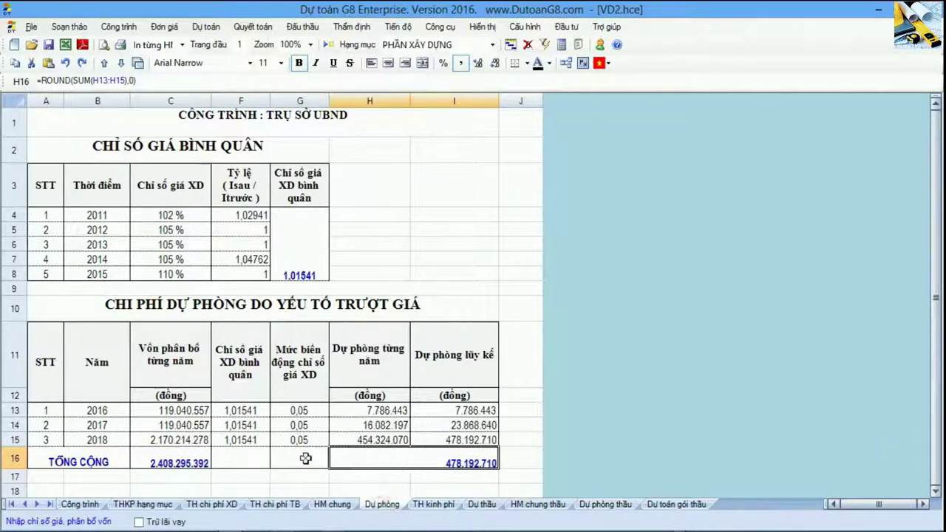
{"action": "left_click_drag", "start_coordinate": [305, 457], "coordinate": [418, 457]}
{"action": "left_click", "coordinate": [444, 459]}
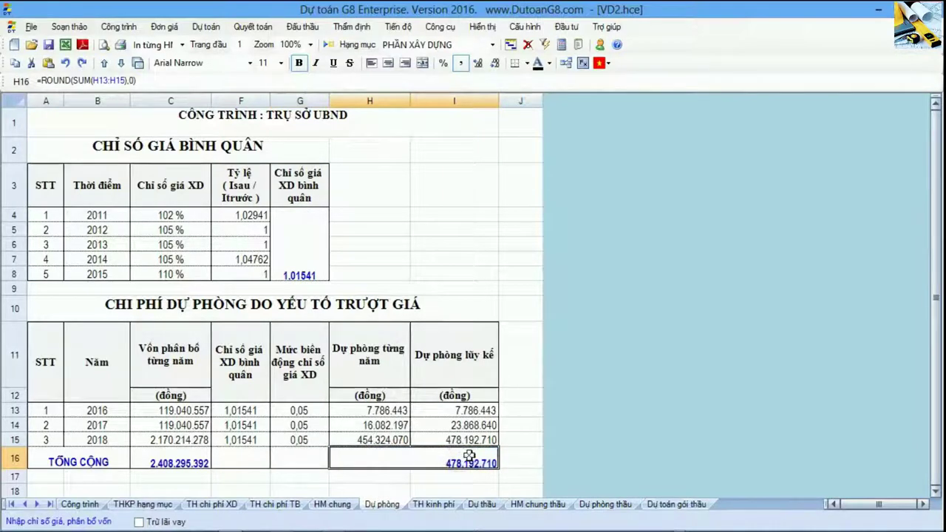
Compare the escalation contingency total in H16 on the Dự phòng sheet with the H16 total on Dự phòng thầu.
{"action": "left_click", "coordinate": [482, 504]}
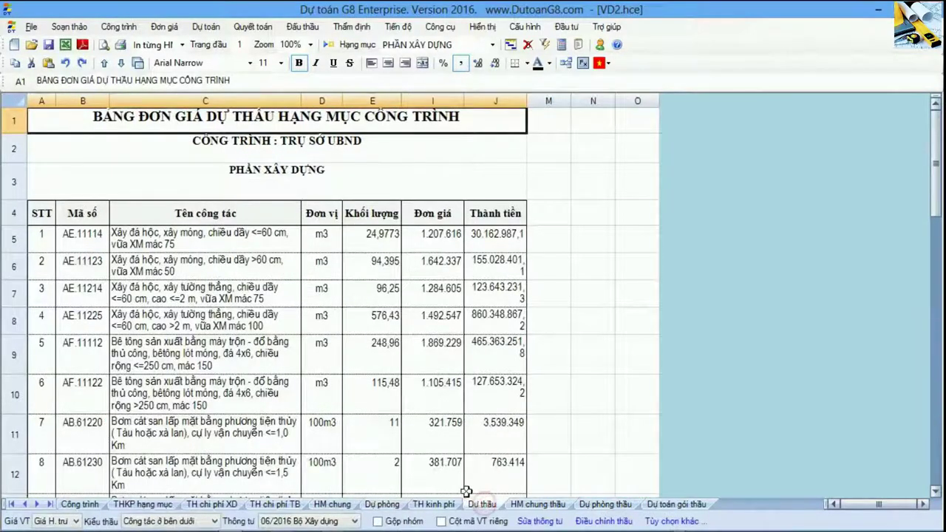
{"action": "left_click", "coordinate": [606, 505]}
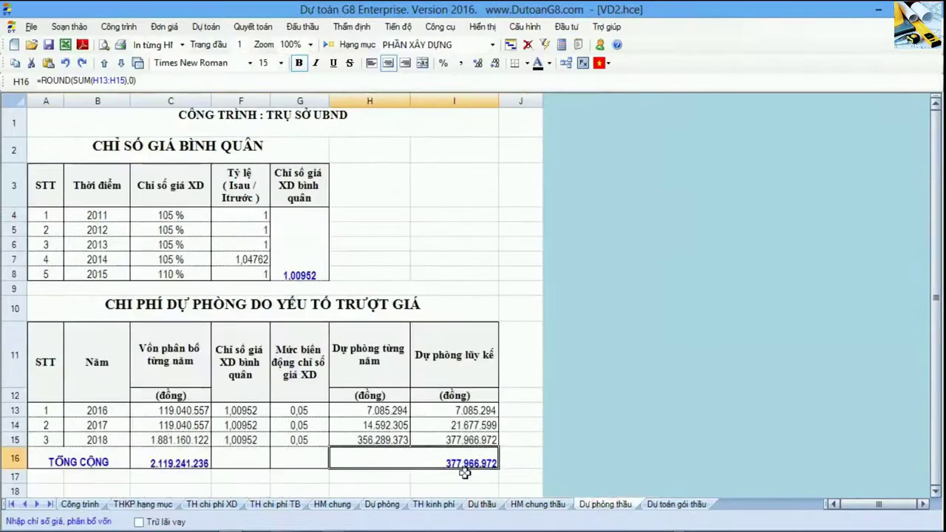
{"action": "left_click", "coordinate": [395, 505]}
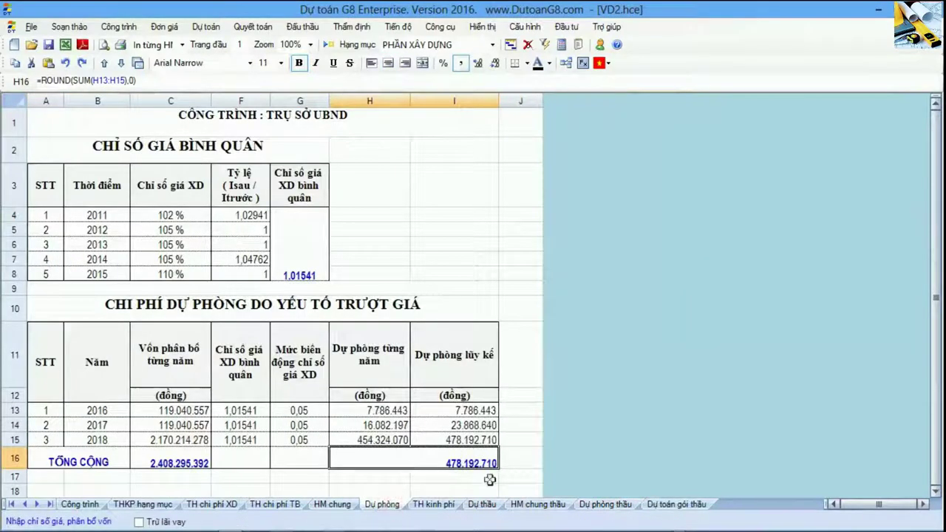
{"action": "left_click", "coordinate": [598, 505]}
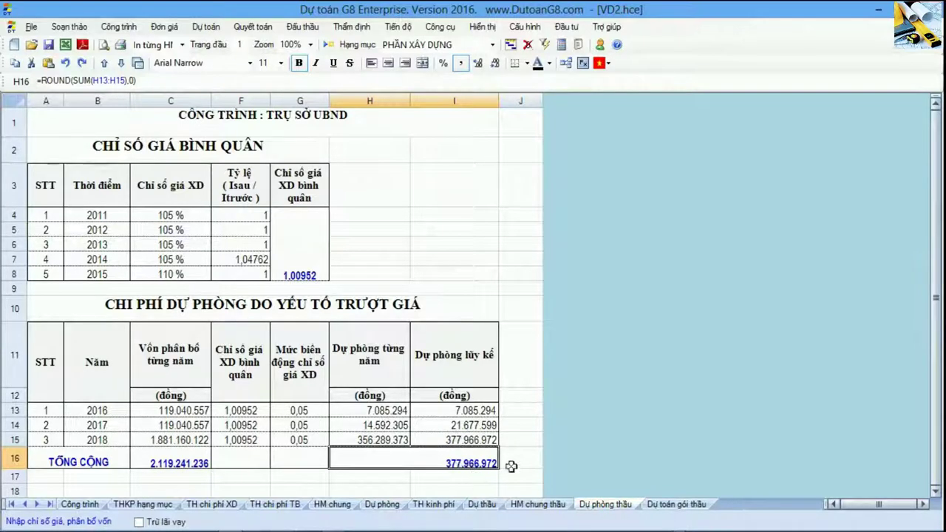
{"action": "left_click", "coordinate": [458, 478]}
{"action": "left_click", "coordinate": [454, 464]}
{"action": "left_click", "coordinate": [15, 459]}
{"action": "left_click", "coordinate": [464, 459]}
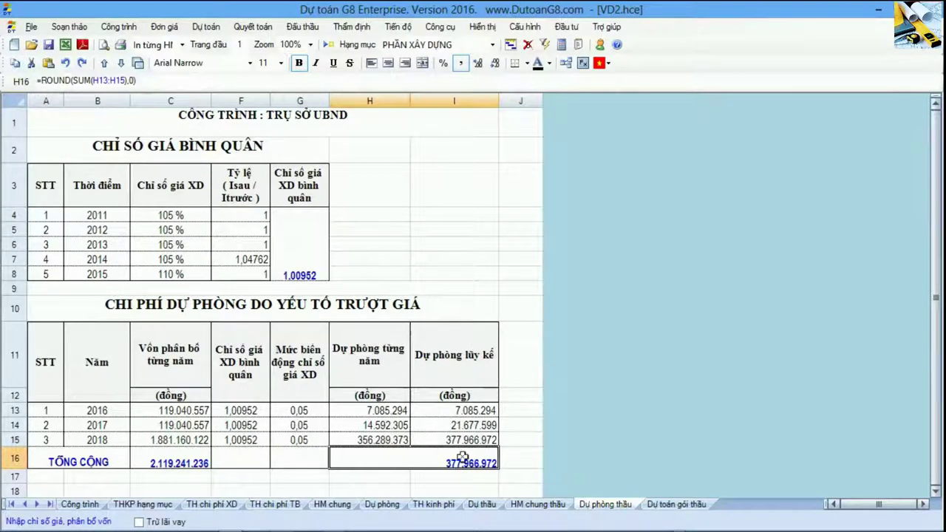
{"action": "left_click", "coordinate": [518, 456]}
{"action": "left_click", "coordinate": [422, 456]}
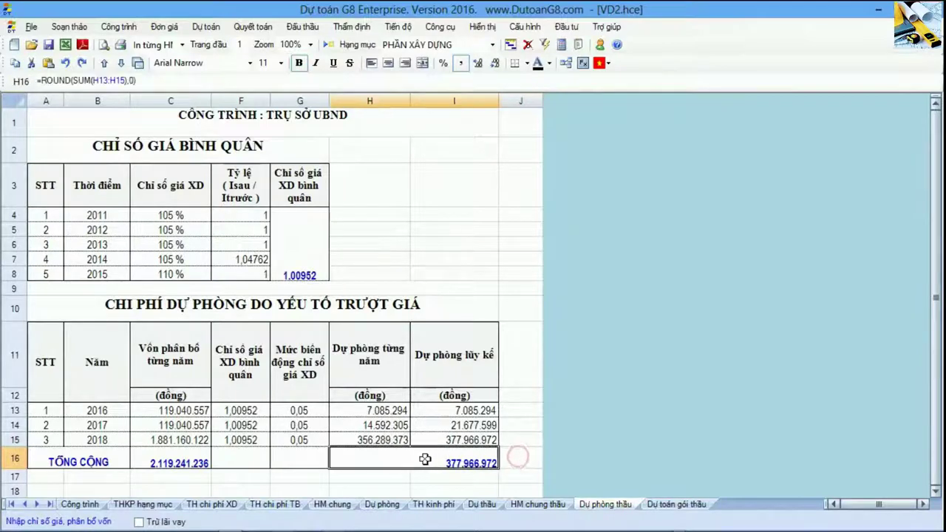
View the bid package summary on Dự toán gói thầu, down to the rounded after-tax total in the LÀM TRÒN row.
{"action": "left_click", "coordinate": [676, 505]}
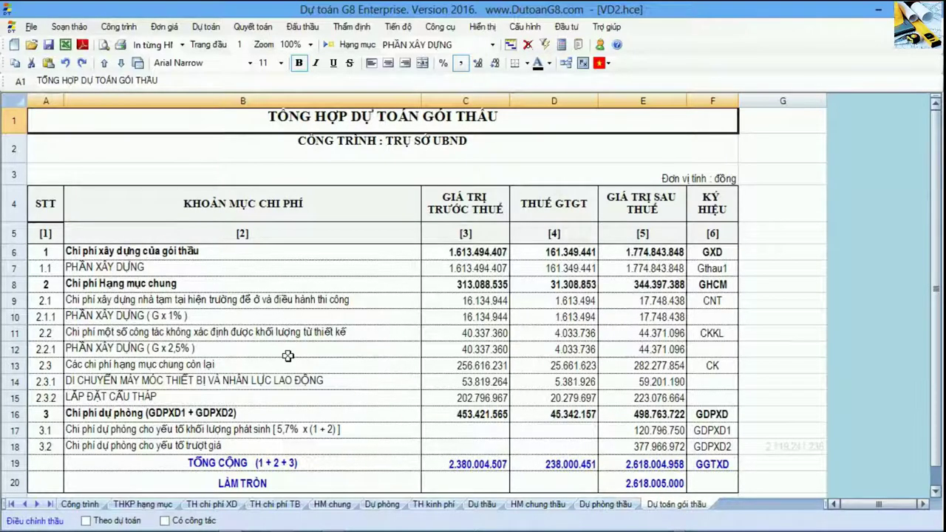
{"action": "scroll", "coordinate": [289, 357], "scroll_direction": "down", "scroll_amount": 1}
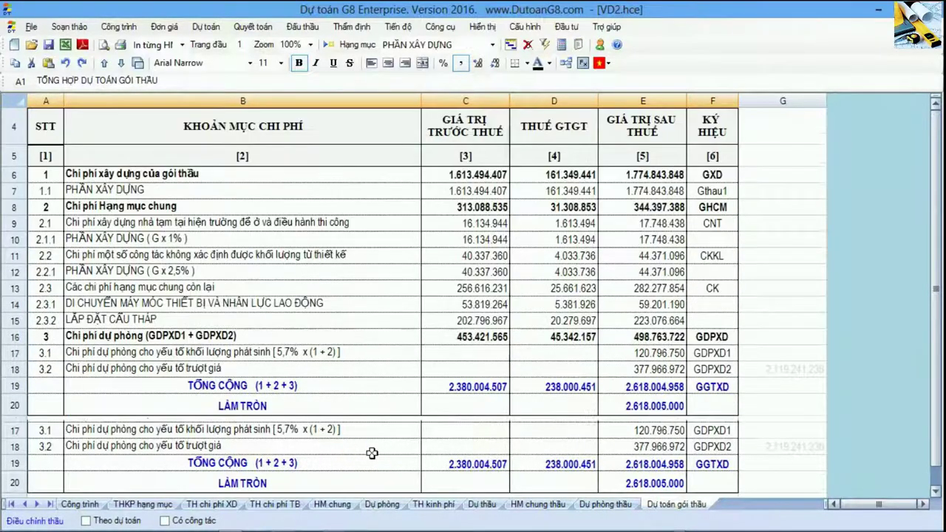
{"action": "left_click_drag", "start_coordinate": [591, 403], "coordinate": [650, 407]}
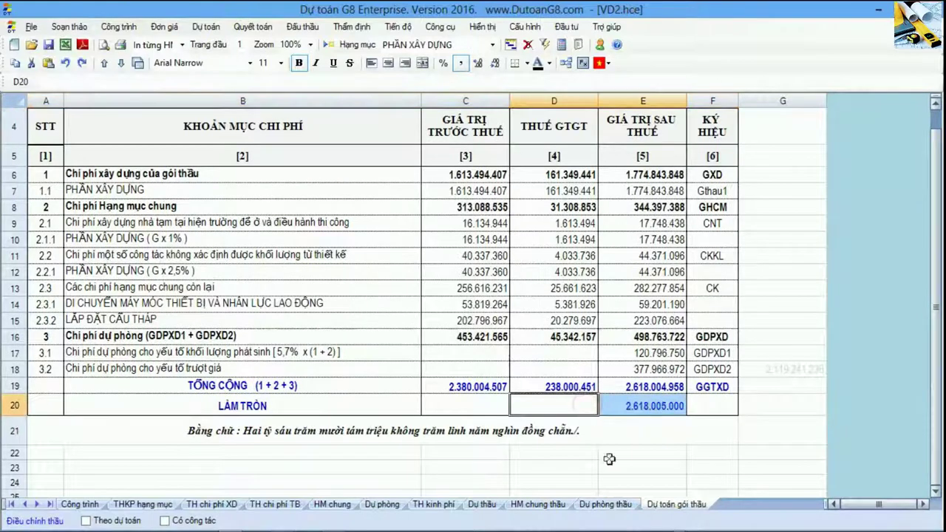
{"action": "left_click", "coordinate": [650, 406]}
Check the TỔNG HẠNG MỤC row of the PHẦN XÂY DỰNG bid price table on the Dự thầu sheet.
{"action": "left_click", "coordinate": [482, 505]}
{"action": "scroll", "coordinate": [485, 488], "scroll_direction": "down", "scroll_amount": 3}
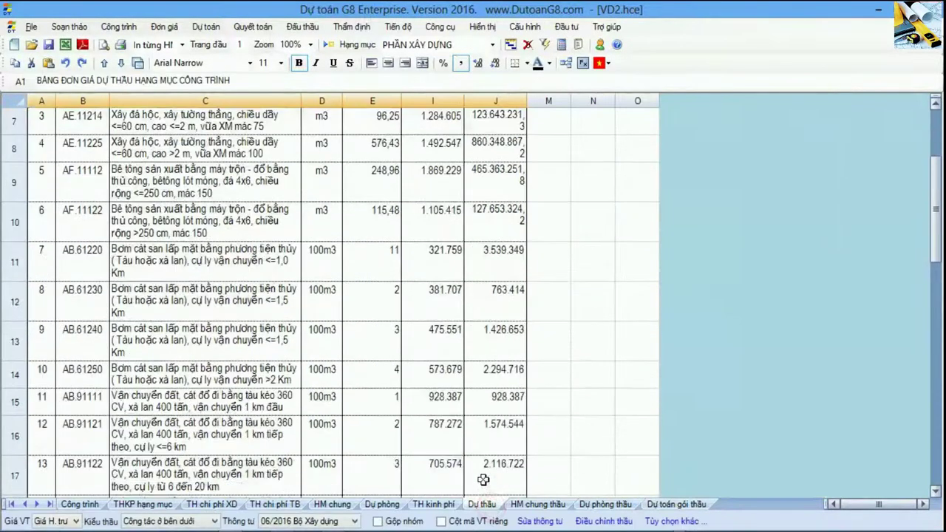
{"action": "left_click_drag", "start_coordinate": [378, 288], "coordinate": [458, 287]}
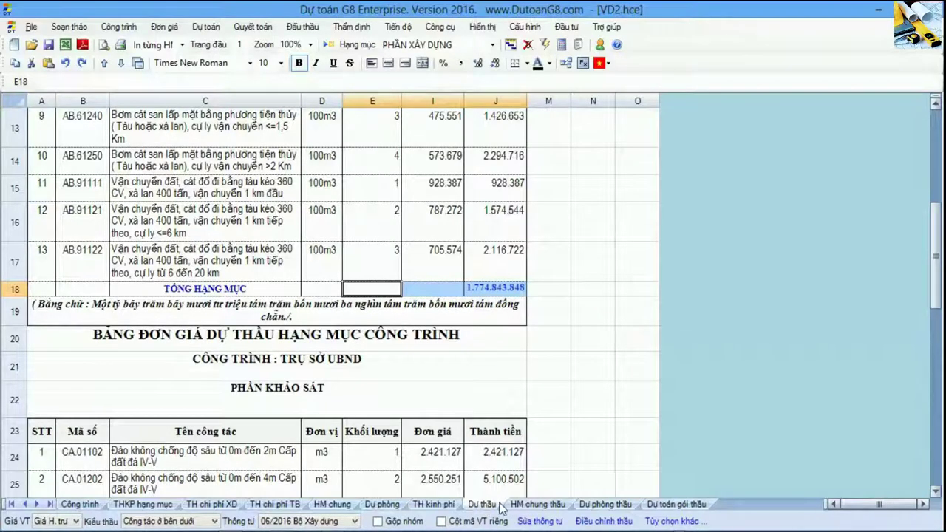
Review the Chi phí Hạng mục chung, Chi phí dự phòng and escalation contingency rows on Dự toán gói thầu.
{"action": "left_click", "coordinate": [673, 508]}
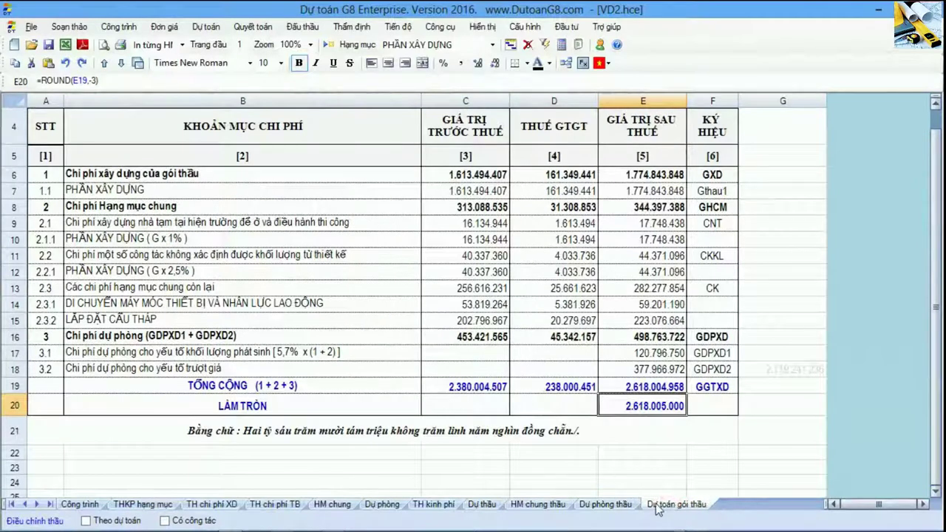
{"action": "left_click", "coordinate": [15, 177]}
{"action": "left_click", "coordinate": [13, 207]}
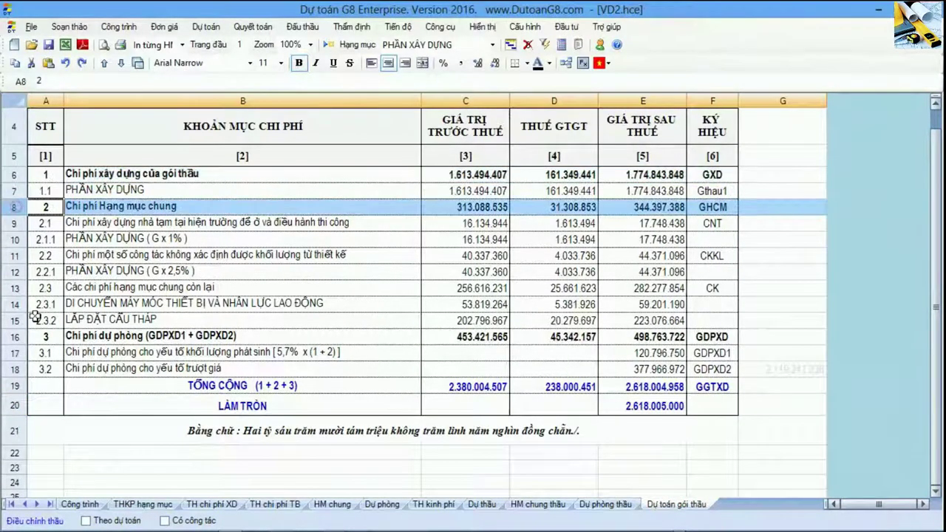
{"action": "left_click", "coordinate": [28, 338]}
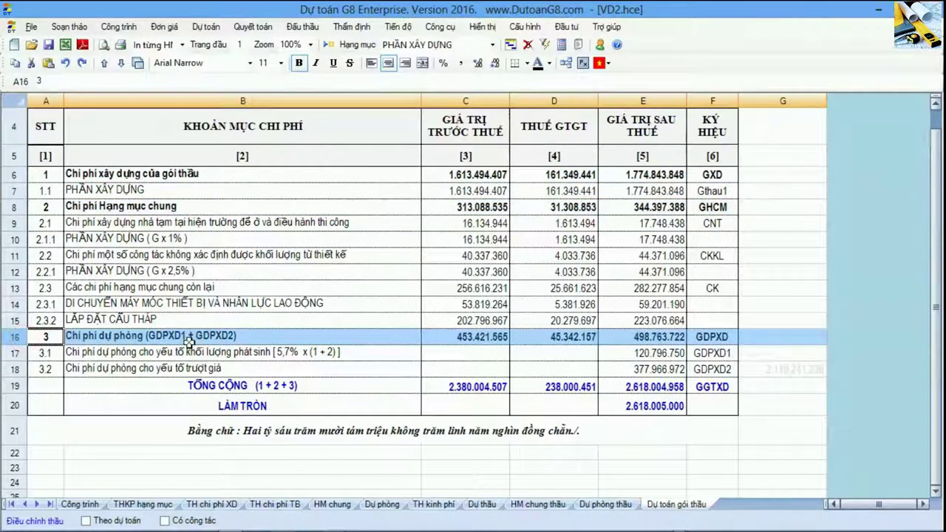
{"action": "left_click", "coordinate": [21, 371]}
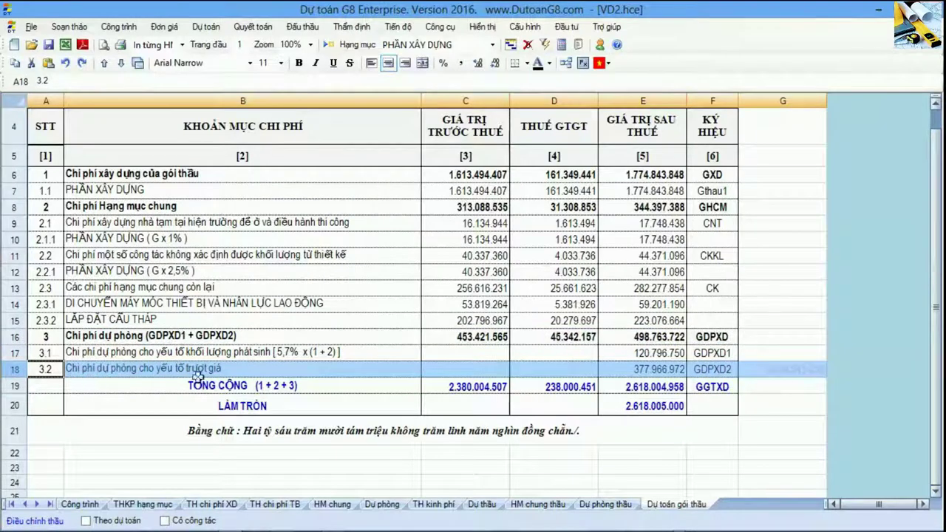
Trace the escalation contingency amount in E18 of Dự toán gói thầu to its source total in H16 of Dự phòng thầu.
{"action": "left_click", "coordinate": [664, 369]}
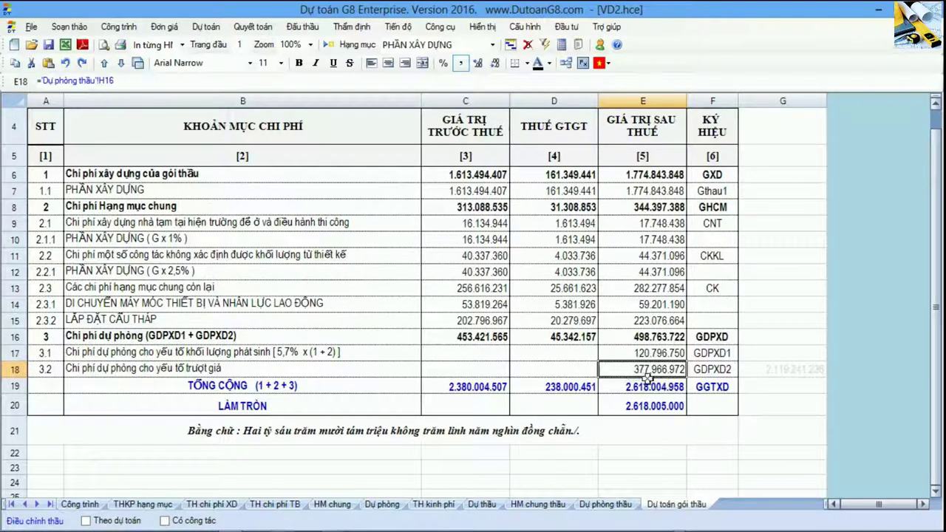
{"action": "left_click", "coordinate": [600, 505]}
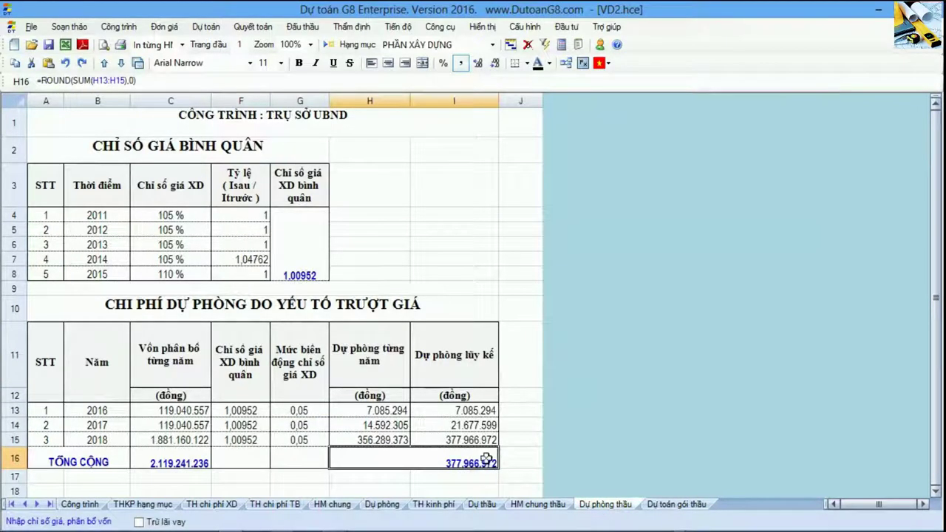
{"action": "left_click", "coordinate": [654, 505]}
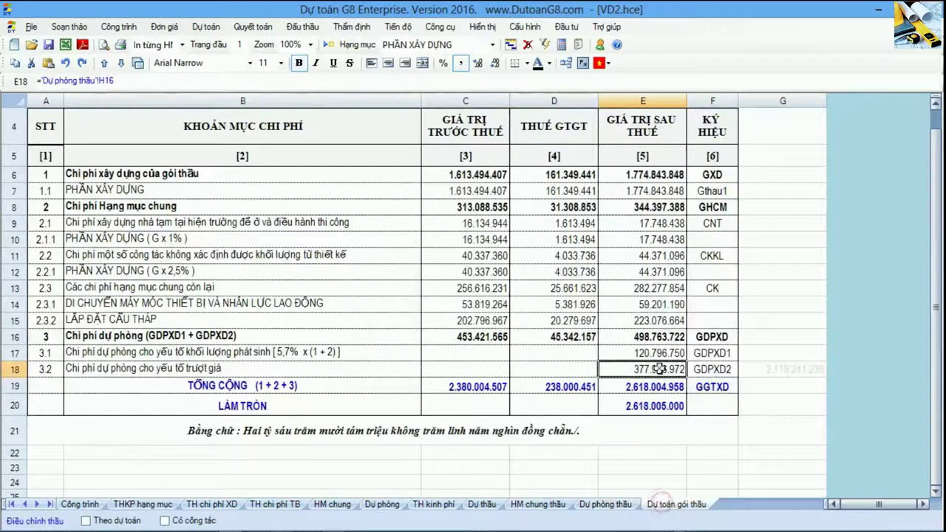
{"action": "key", "text": "shift+Left"}
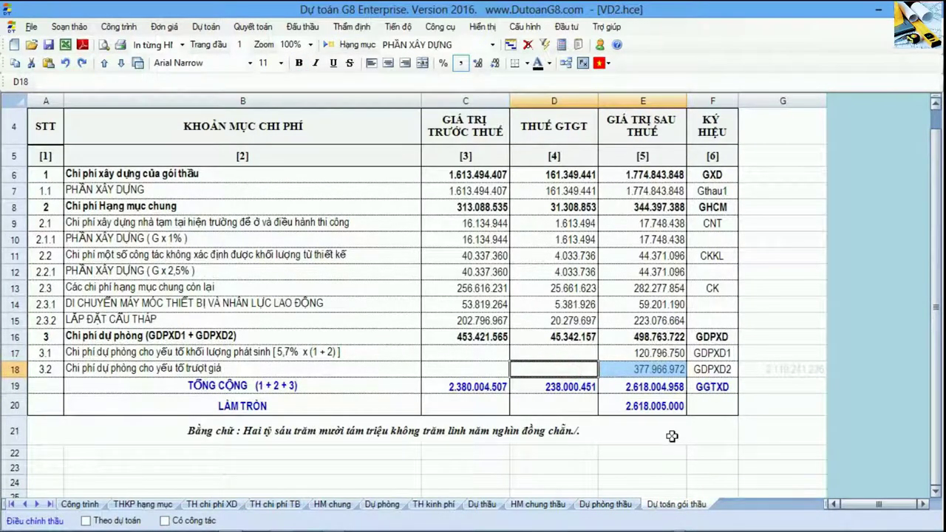
Inspect the after-tax formulas for LÀM TRÒN, TỔNG CỘNG and Chi phí dự phòng on Dự toán gói thầu, without changing them.
{"action": "left_click", "coordinate": [651, 406]}
{"action": "double_click", "coordinate": [654, 405]}
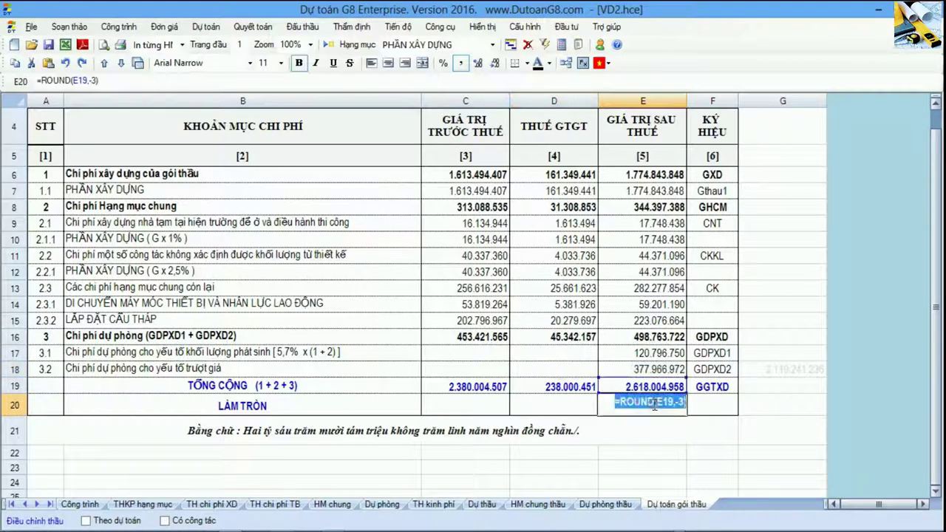
{"action": "double_click", "coordinate": [651, 387]}
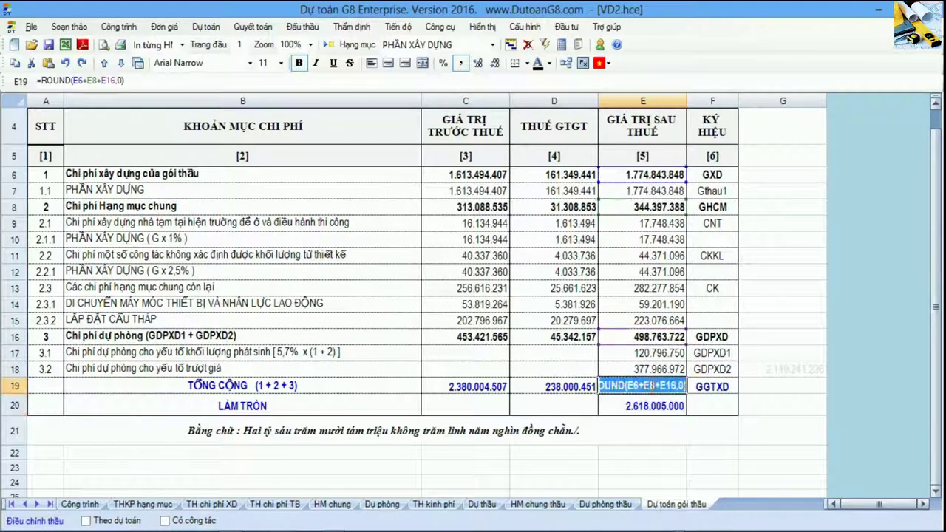
{"action": "double_click", "coordinate": [658, 334]}
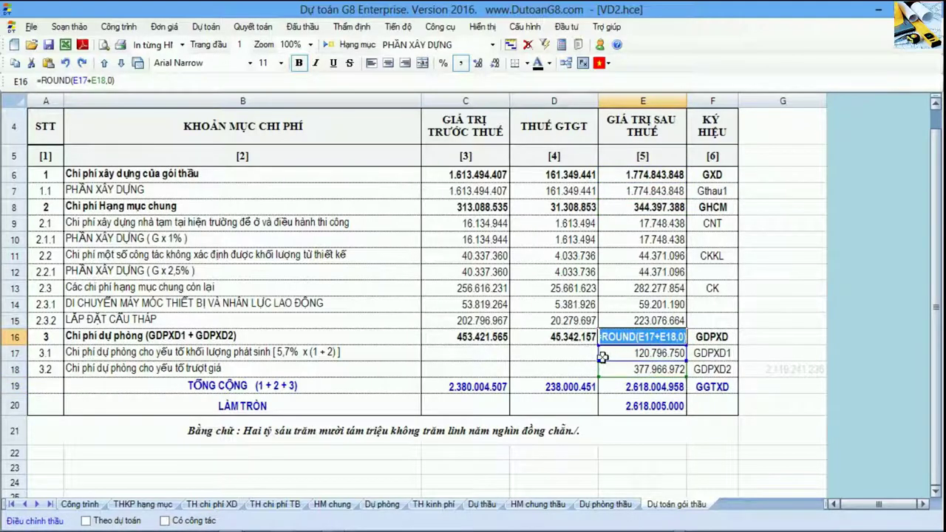
{"action": "left_click", "coordinate": [577, 373]}
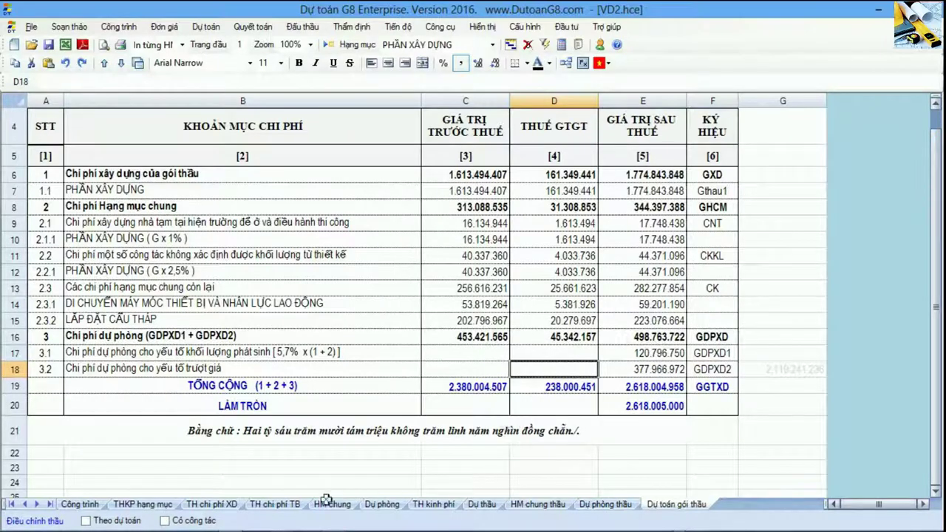
Open the Hiển thị commands.
{"action": "left_click", "coordinate": [487, 27]}
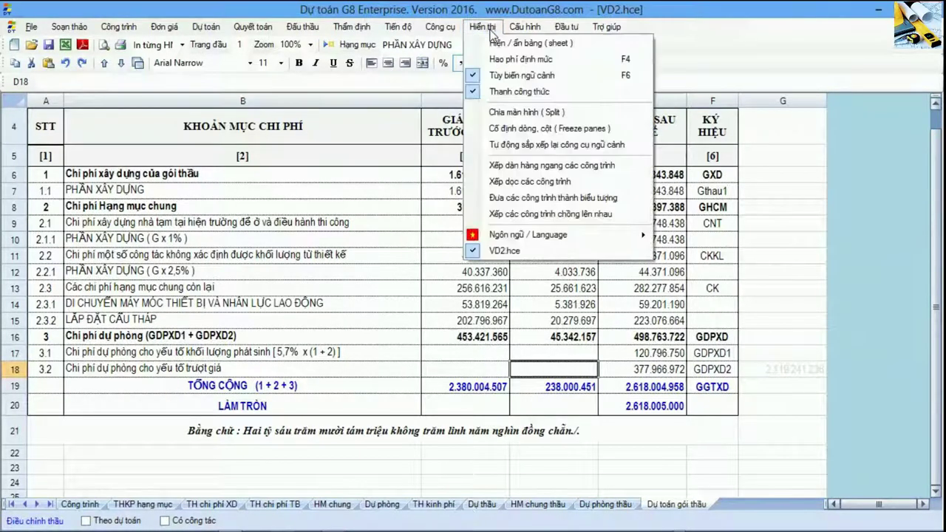
Unhide the Chiết tính sheet for the project and open it.
{"action": "left_click", "coordinate": [503, 45]}
{"action": "left_click_drag", "start_coordinate": [528, 238], "coordinate": [532, 278]}
{"action": "left_click", "coordinate": [343, 296]}
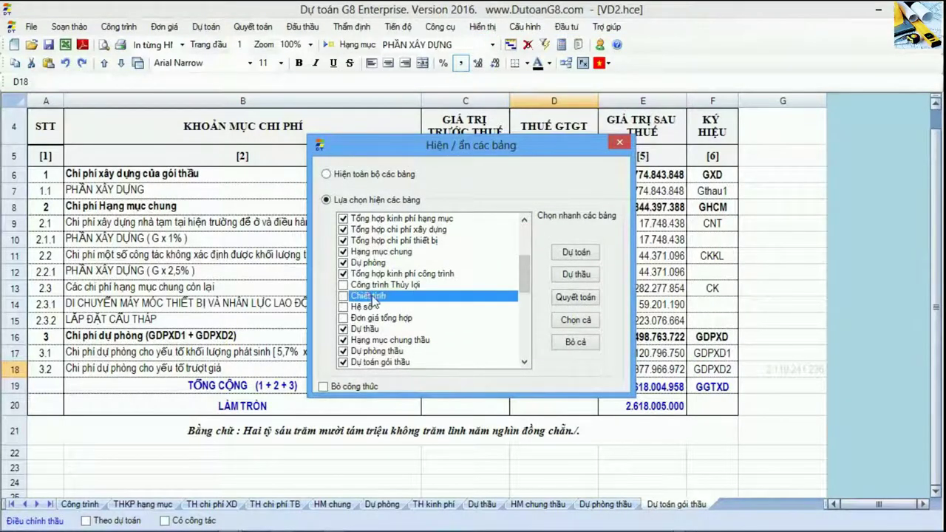
{"action": "left_click", "coordinate": [618, 142]}
{"action": "left_click", "coordinate": [485, 504]}
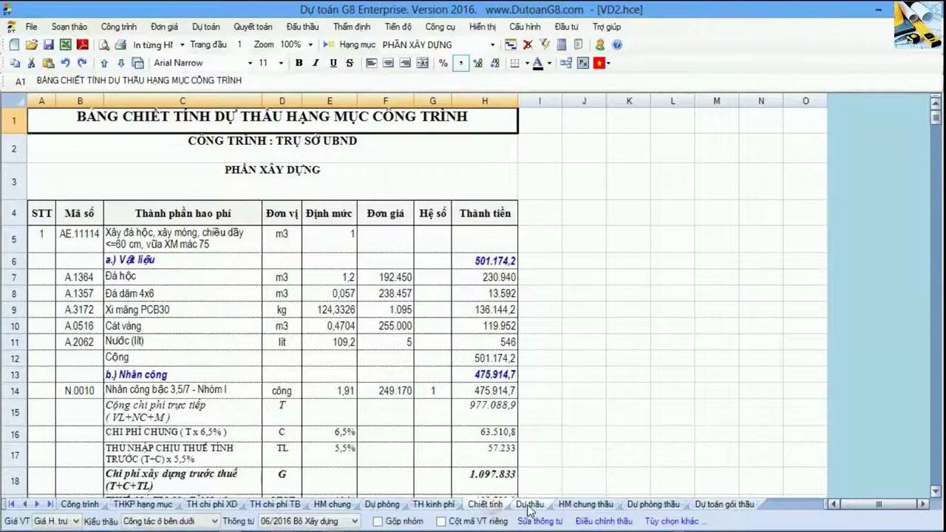
Inspect the formula behind the TỔNG HẠNG MỤC total of the construction part in the Dự thầu sheet.
{"action": "left_click", "coordinate": [530, 505]}
{"action": "left_click", "coordinate": [549, 289]}
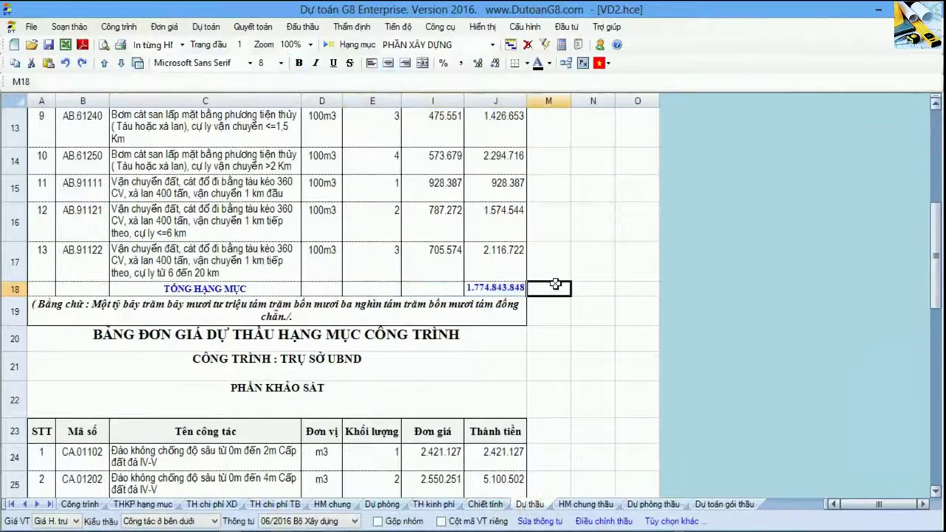
{"action": "left_click", "coordinate": [487, 281]}
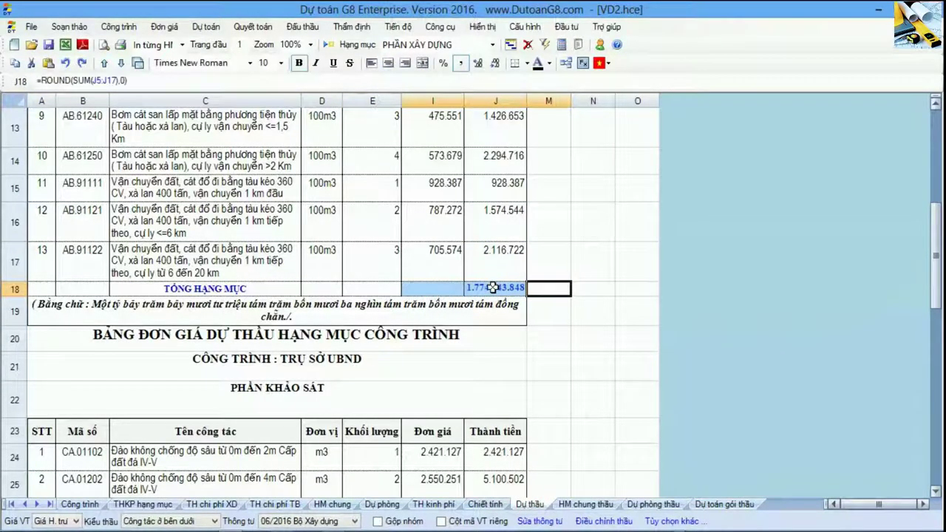
Check the Dự phòng thầu sheet, then examine the general-item and contingency cost rows in Dự toán gói thầu.
{"action": "left_click", "coordinate": [643, 497]}
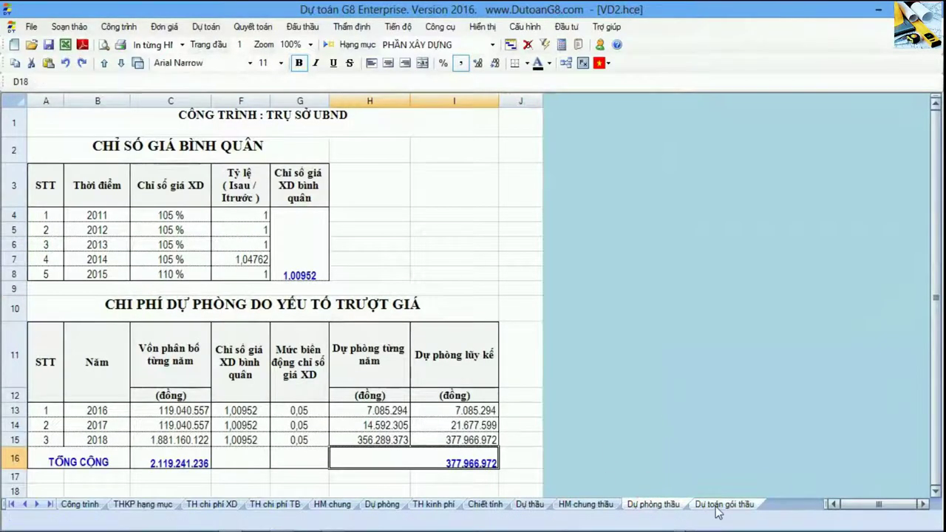
{"action": "left_click", "coordinate": [716, 505]}
{"action": "left_click", "coordinate": [13, 207]}
{"action": "left_click", "coordinate": [13, 338]}
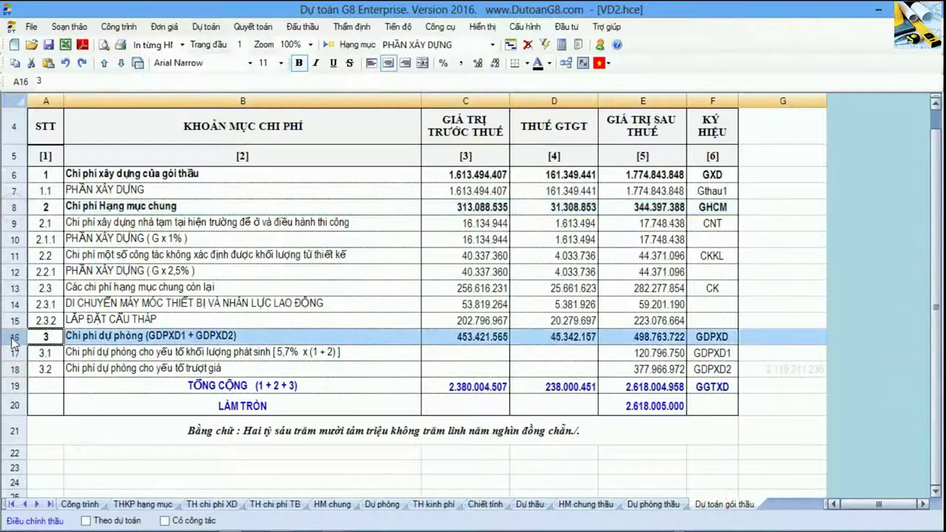
{"action": "left_click", "coordinate": [244, 325]}
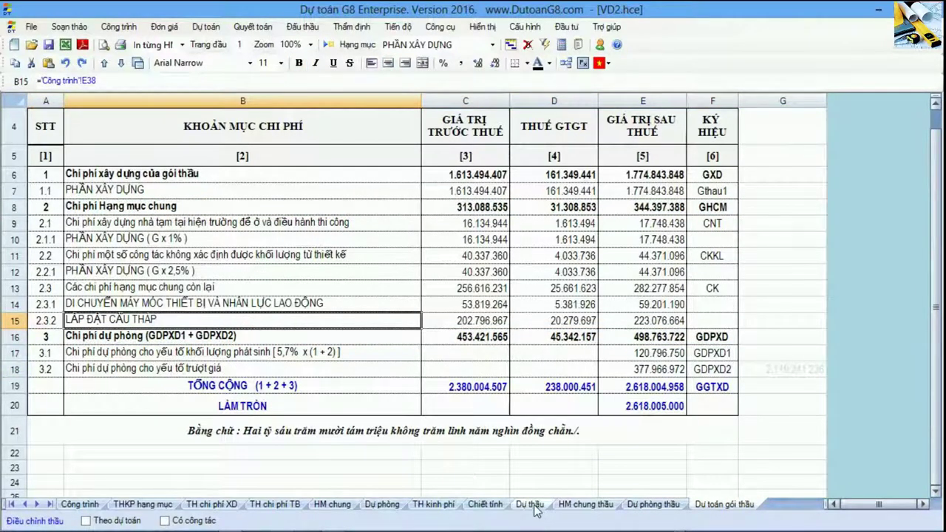
Examine the cost rows of the HM chung thầu sheet and the after-tax formula of item 2.1.
{"action": "left_click", "coordinate": [654, 506]}
{"action": "left_click", "coordinate": [721, 506]}
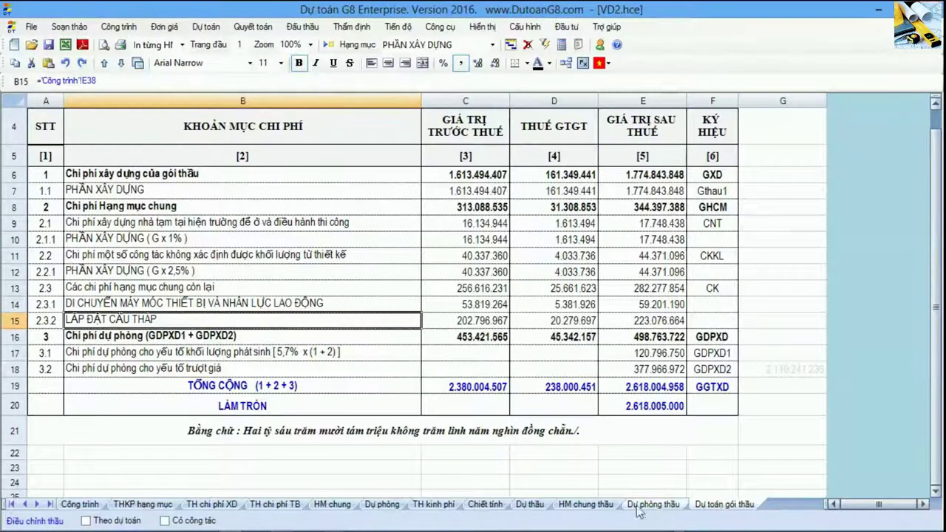
{"action": "left_click", "coordinate": [599, 506]}
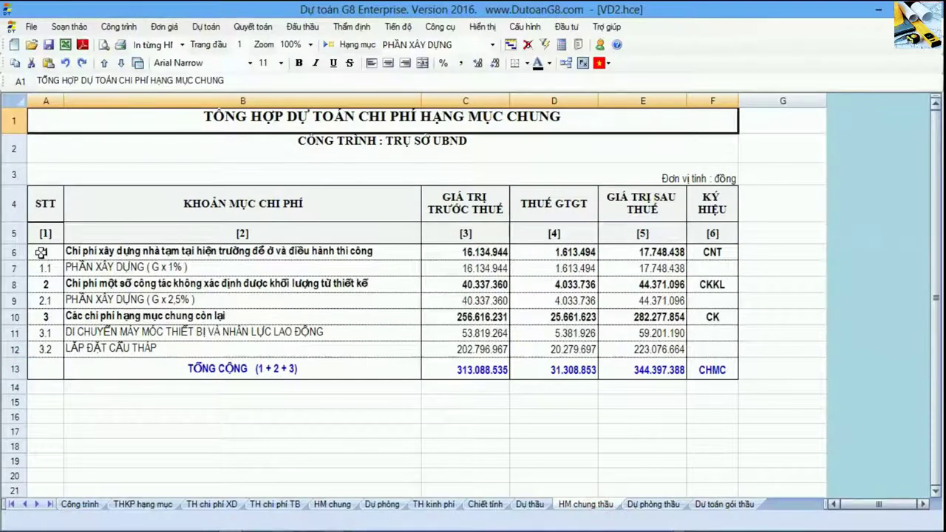
{"action": "left_click_drag", "start_coordinate": [45, 252], "coordinate": [692, 352]}
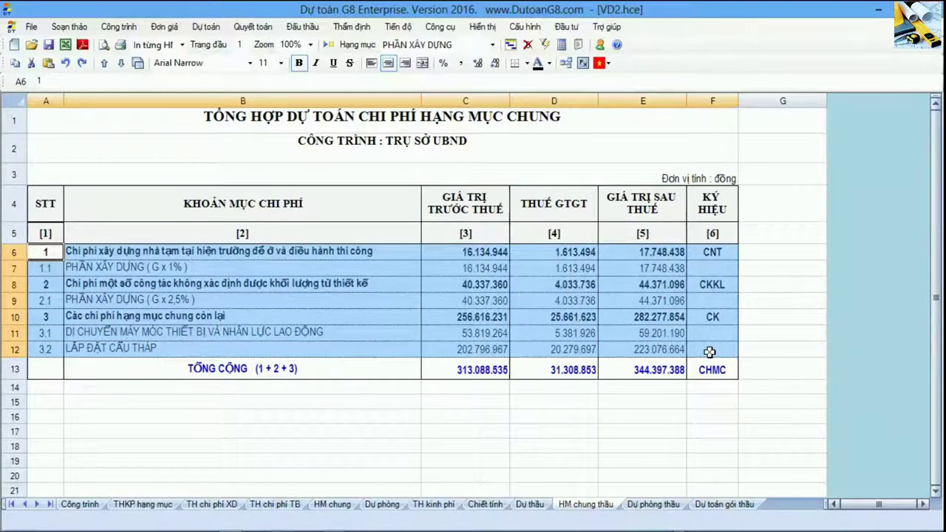
{"action": "left_click", "coordinate": [628, 301]}
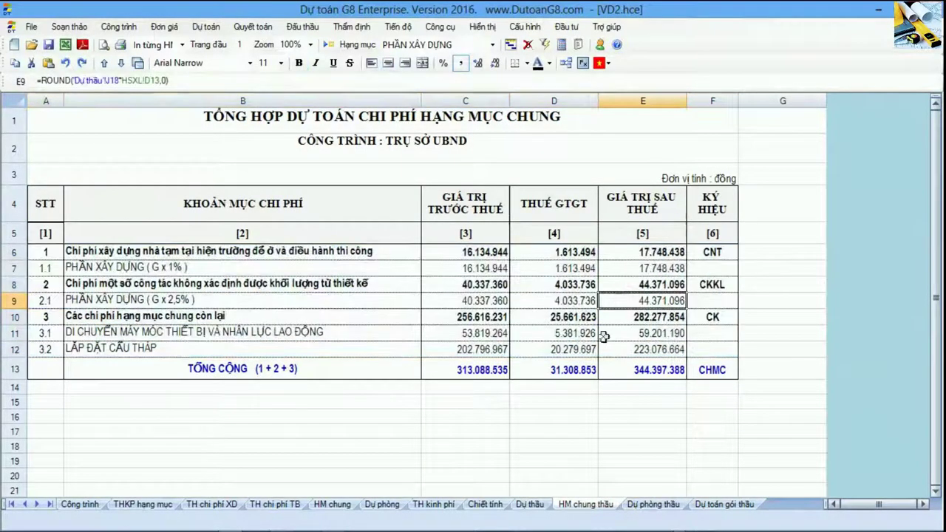
Go through the bid sheets from Chiết tính to Dự toán gói thầu, ending at the price-slippage contingency row 3.2.
{"action": "left_click", "coordinate": [484, 504]}
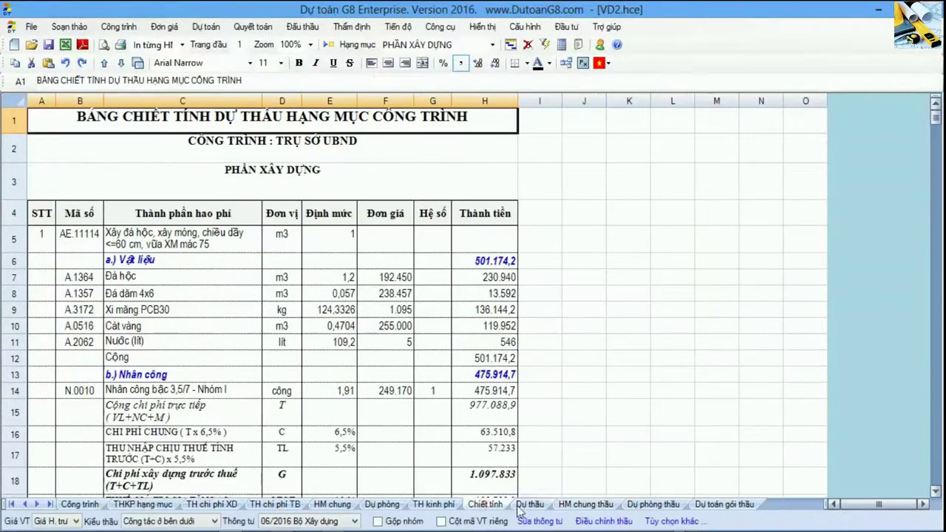
{"action": "left_click", "coordinate": [530, 504]}
{"action": "left_click", "coordinate": [583, 506]}
{"action": "left_click", "coordinate": [648, 505]}
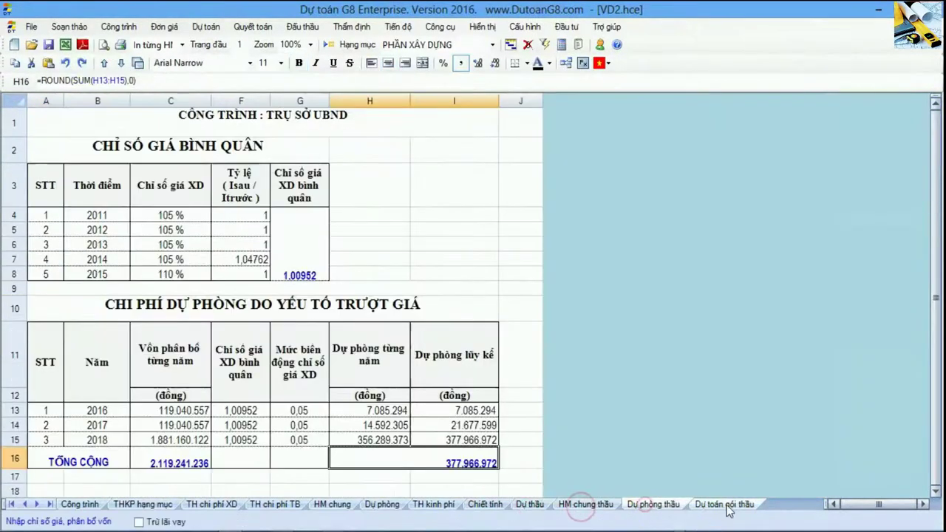
{"action": "left_click", "coordinate": [726, 506]}
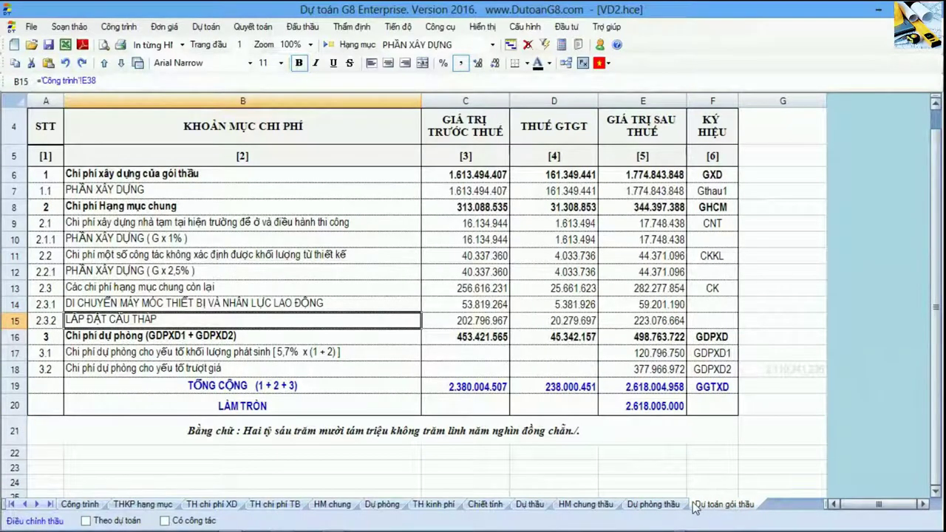
{"action": "left_click", "coordinate": [334, 367]}
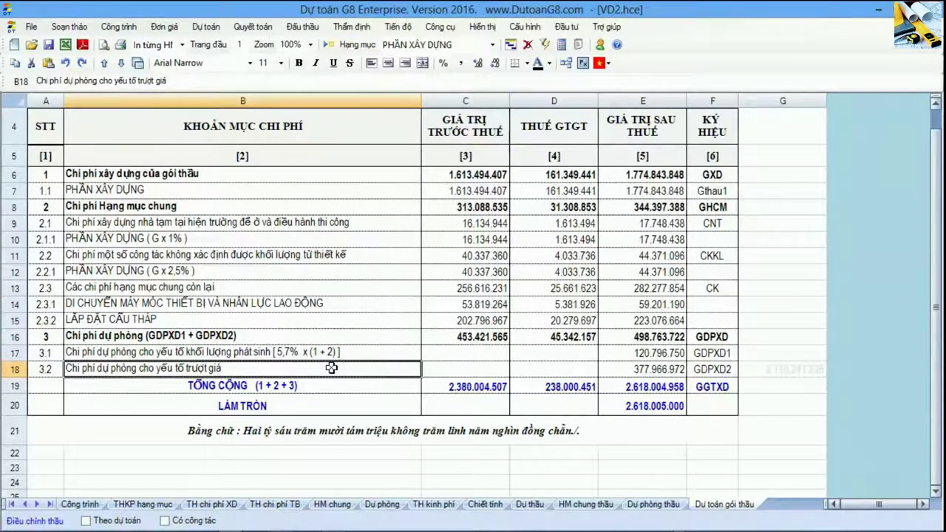
Examine the contingency costs in the TH kinh phí sheet, focusing on item 6.1 for arising work volume.
{"action": "left_click", "coordinate": [433, 505]}
{"action": "left_click", "coordinate": [272, 427]}
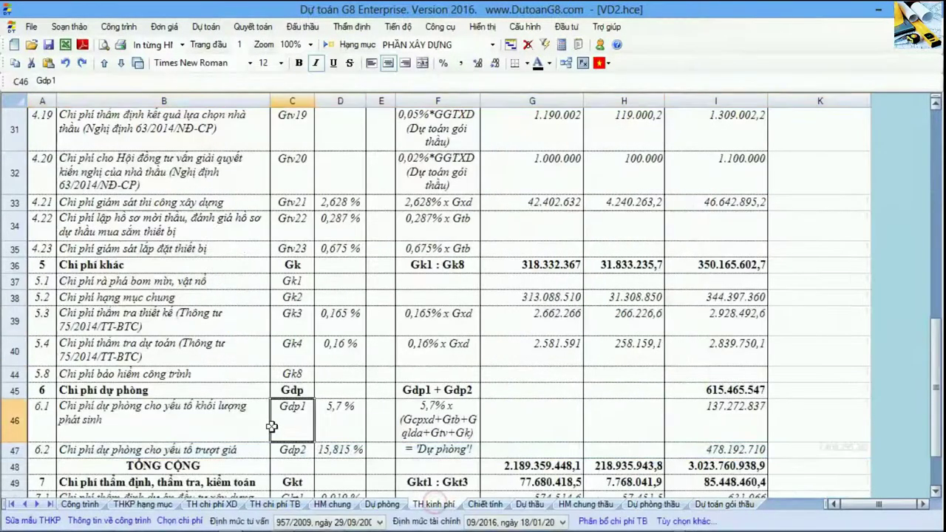
{"action": "scroll", "coordinate": [272, 427], "scroll_direction": "down", "scroll_amount": 2}
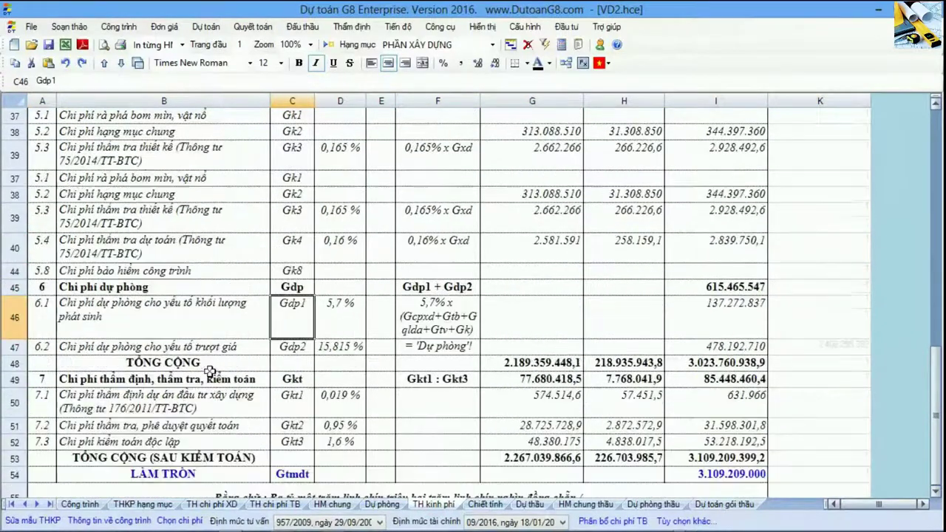
{"action": "left_click", "coordinate": [14, 318]}
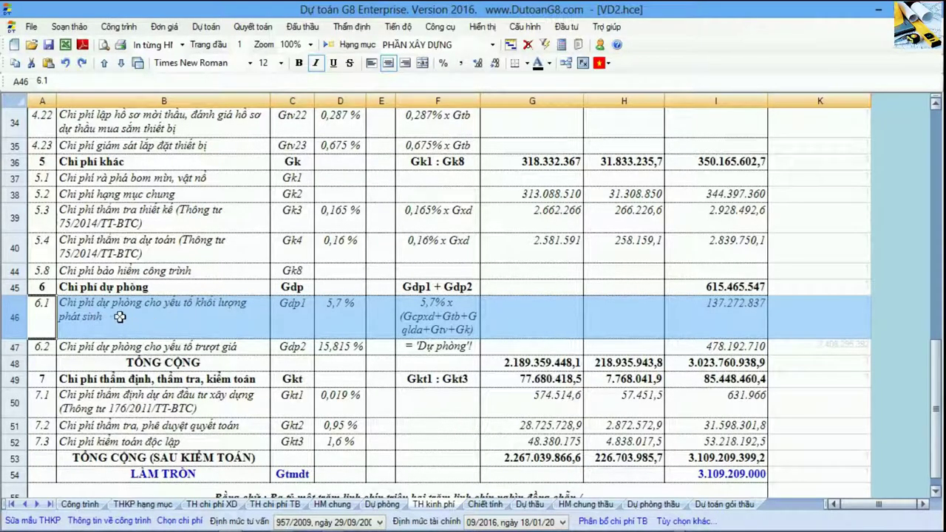
{"action": "left_click", "coordinate": [214, 325]}
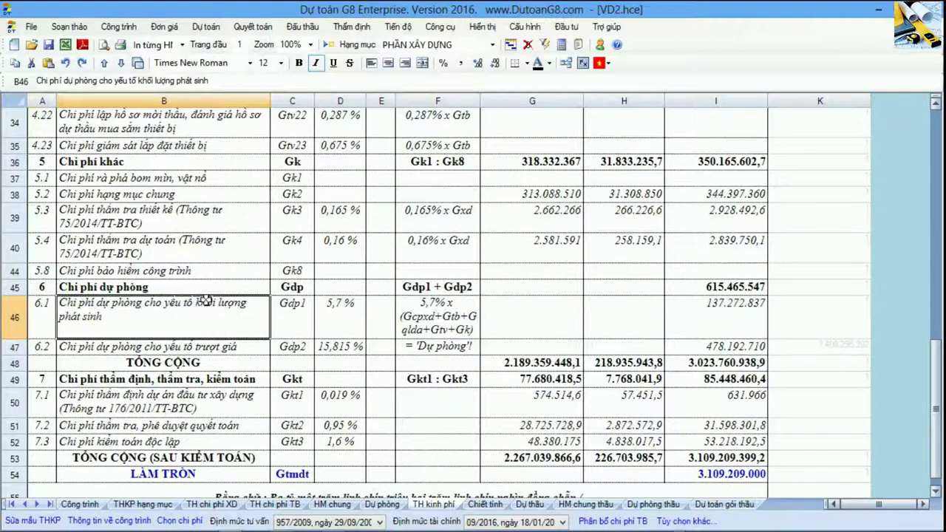
Set the contingency cost coefficient (Hệ số CP dự phòng) to 5% in the construction cost coefficients and apply it.
{"action": "left_click", "coordinate": [121, 29]}
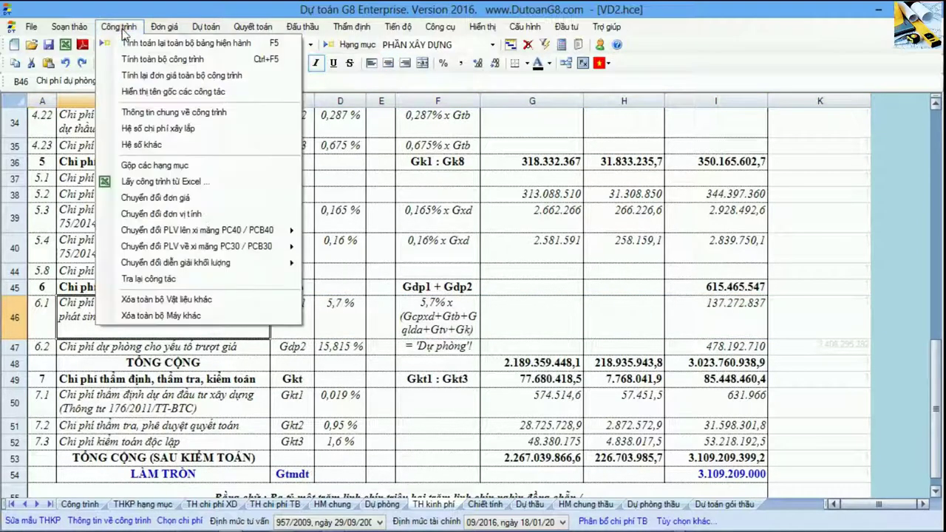
{"action": "left_click", "coordinate": [155, 130]}
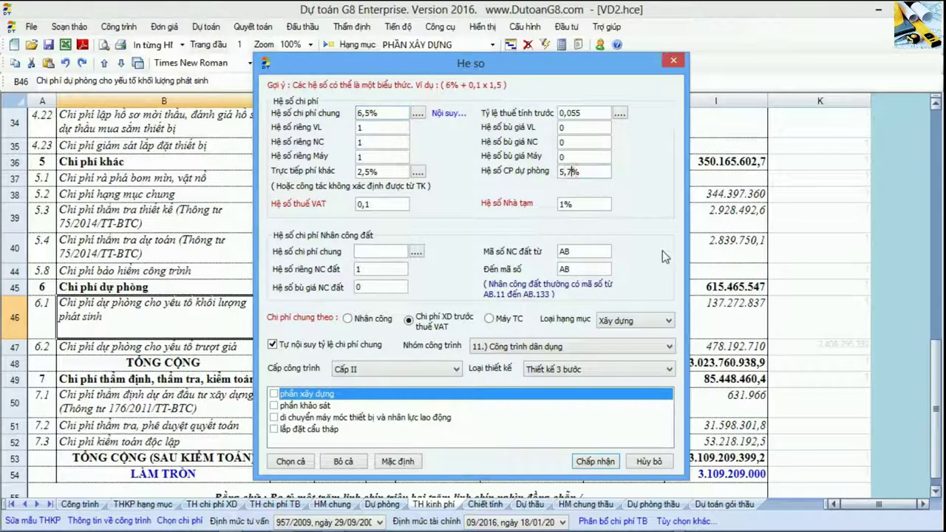
{"action": "left_click_drag", "start_coordinate": [572, 171], "coordinate": [563, 172]}
{"action": "key", "text": "Delete"}
{"action": "left_click", "coordinate": [604, 463]}
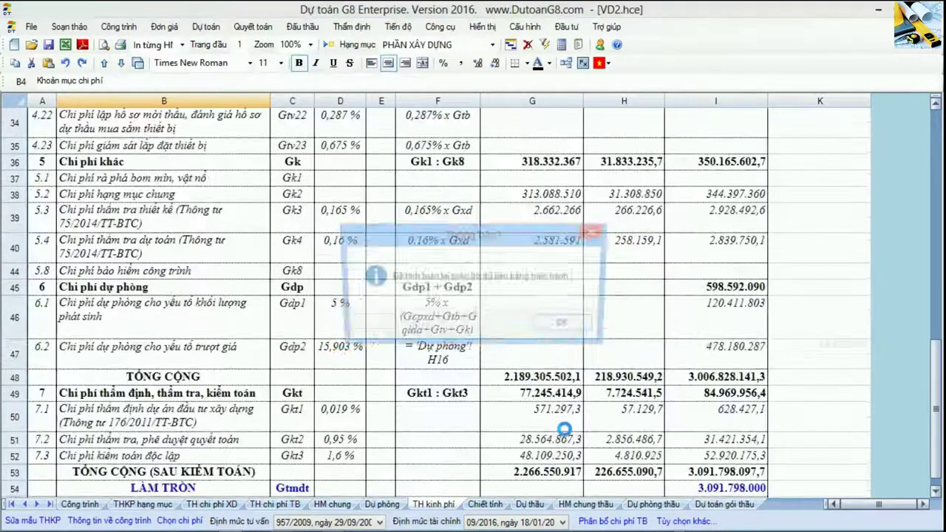
{"action": "left_click", "coordinate": [574, 325]}
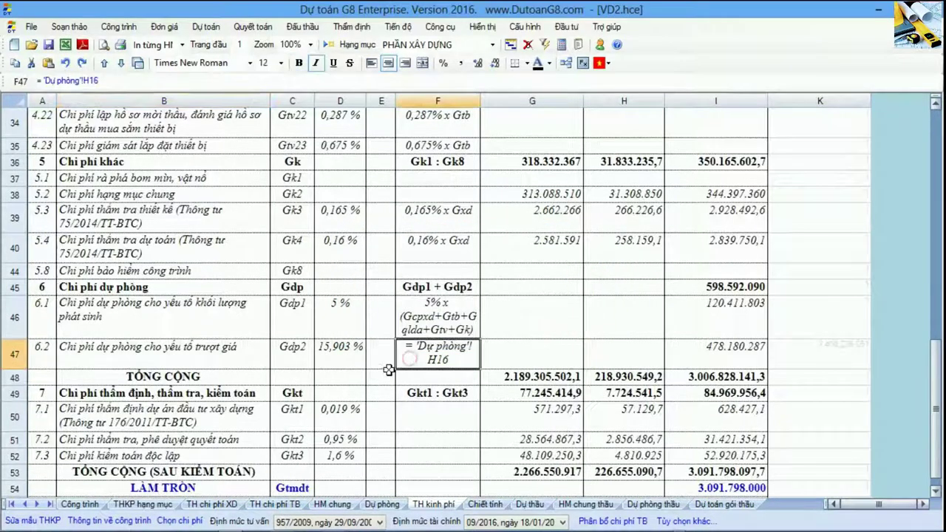
Colour the text of row 46, item 6.1 for arising work volume, red in the TH kinh phí sheet.
{"action": "left_click", "coordinate": [19, 325]}
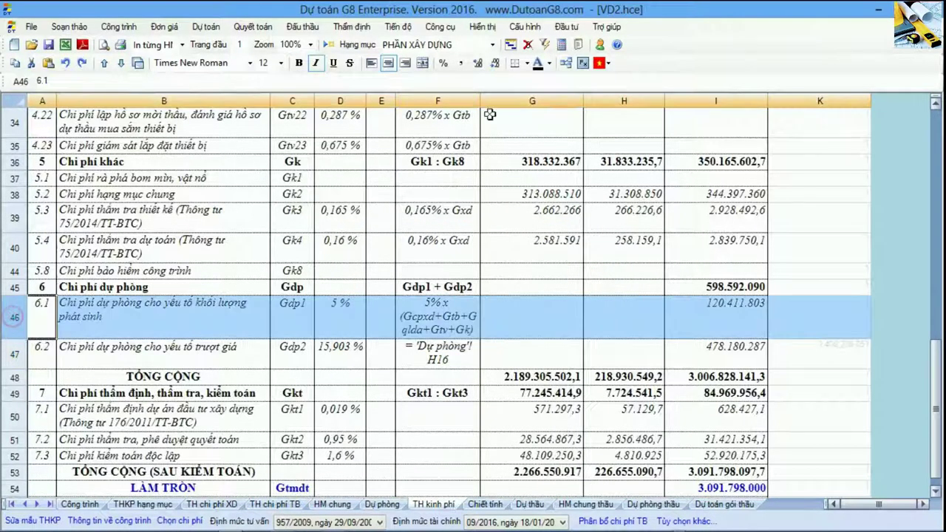
{"action": "left_click", "coordinate": [550, 62]}
{"action": "left_click", "coordinate": [532, 105]}
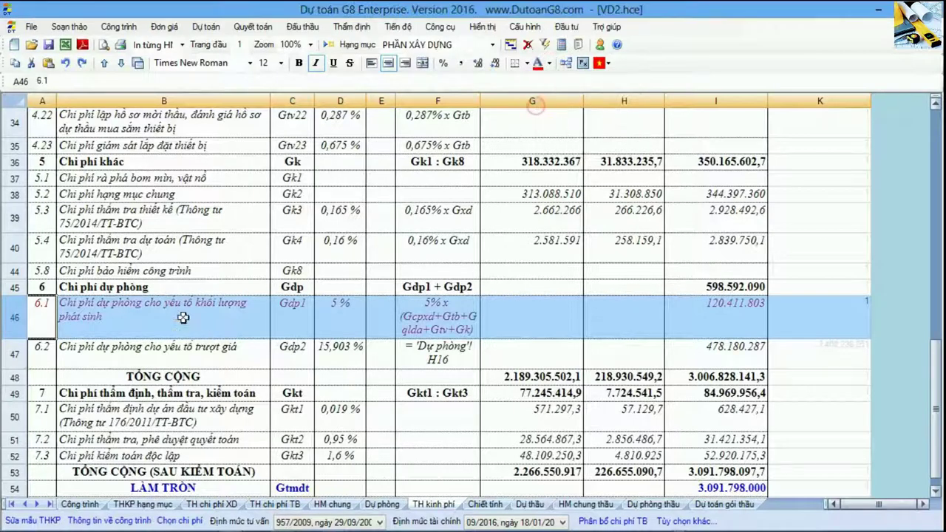
{"action": "left_click", "coordinate": [183, 318]}
{"action": "left_click", "coordinate": [342, 317]}
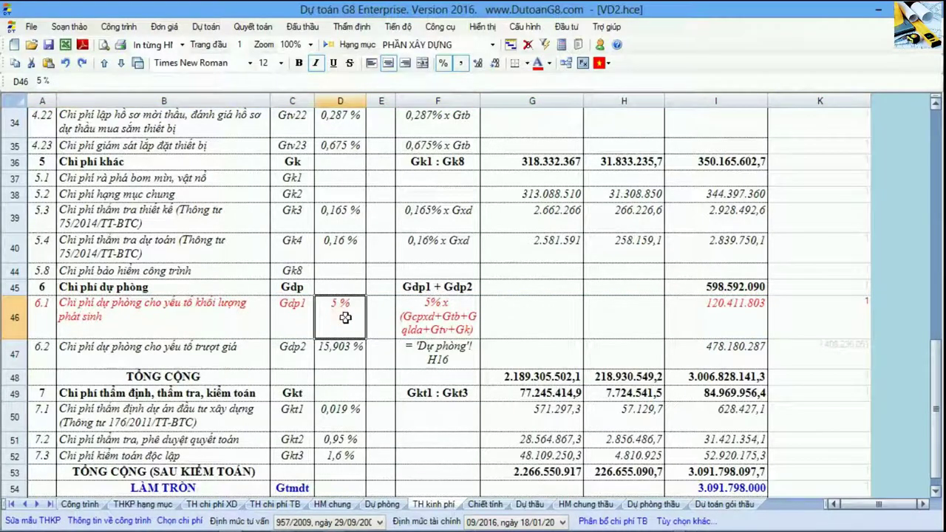
Colour the text of row 17, the arising-volume contingency item 3.1, red in the Dự toán gói thầu sheet.
{"action": "left_click", "coordinate": [654, 505]}
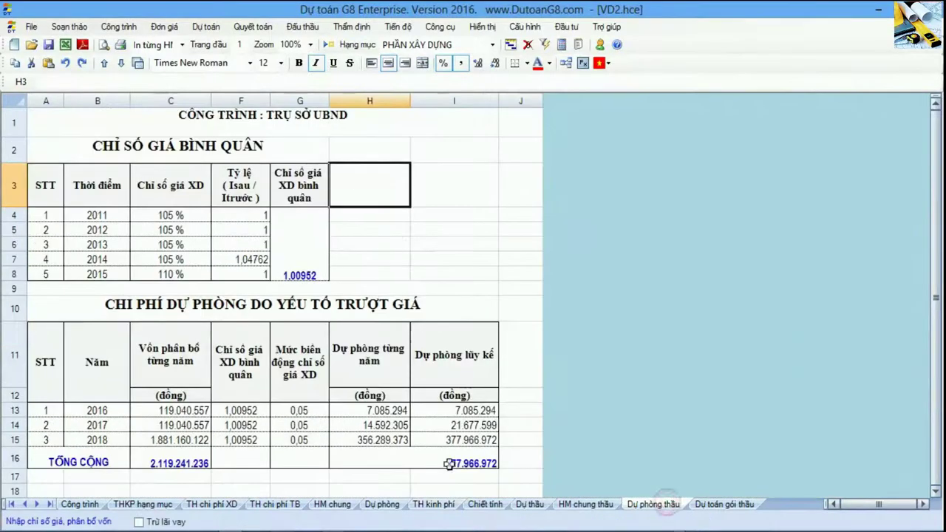
{"action": "left_click", "coordinate": [724, 504]}
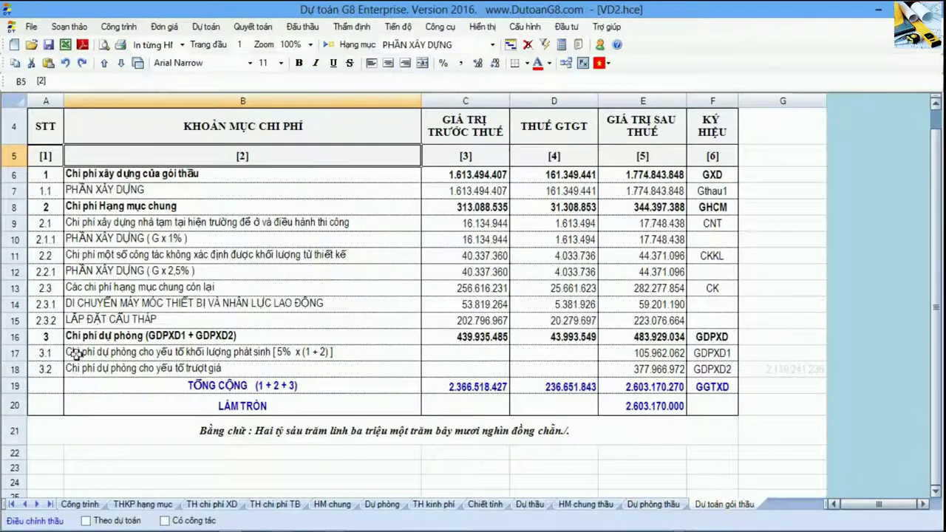
{"action": "left_click", "coordinate": [18, 353]}
{"action": "left_click", "coordinate": [538, 63]}
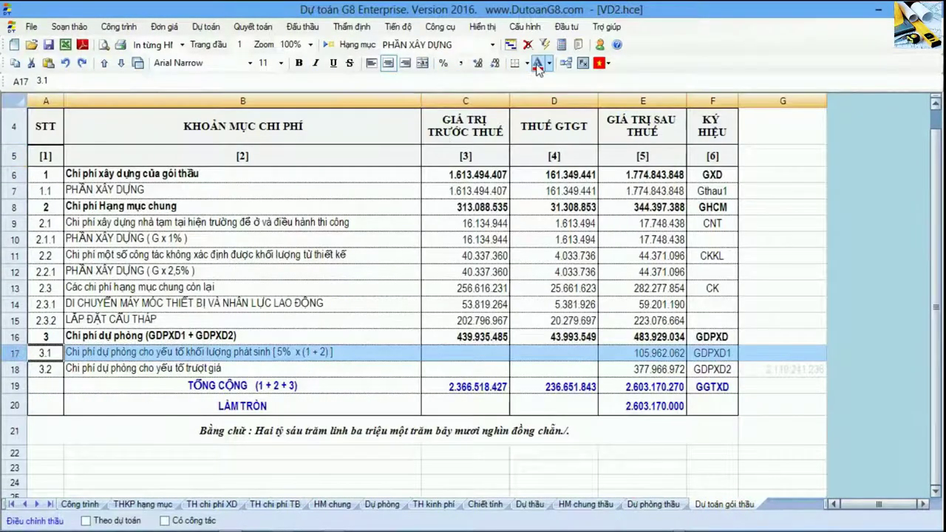
{"action": "left_click", "coordinate": [305, 355]}
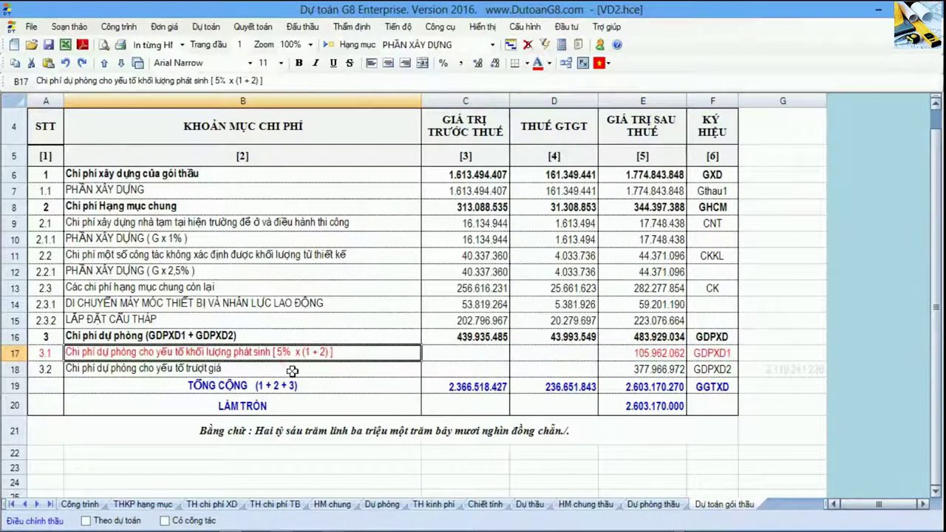
Review the Hệ số CP dự phòng field in the construction cost coefficients and close them without changes.
{"action": "left_click", "coordinate": [117, 28]}
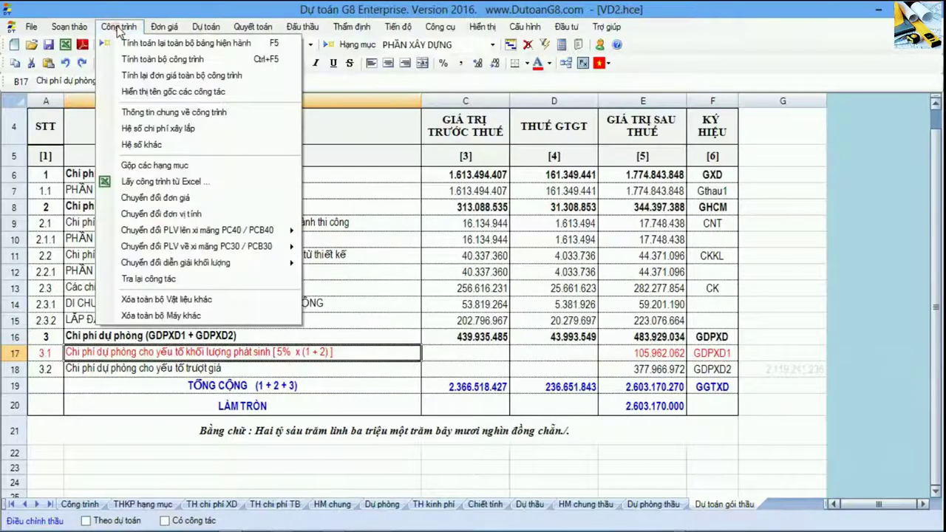
{"action": "left_click", "coordinate": [228, 133]}
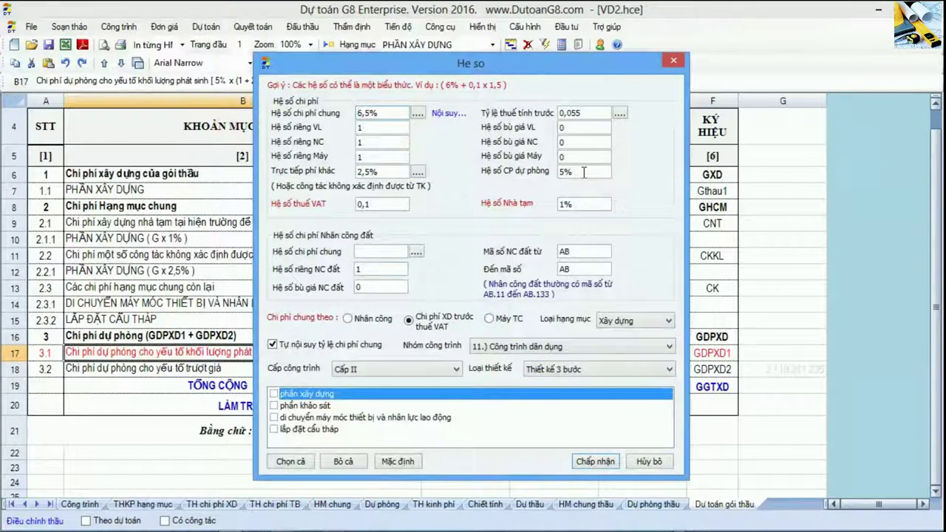
{"action": "double_click", "coordinate": [583, 173]}
{"action": "left_click", "coordinate": [587, 172]}
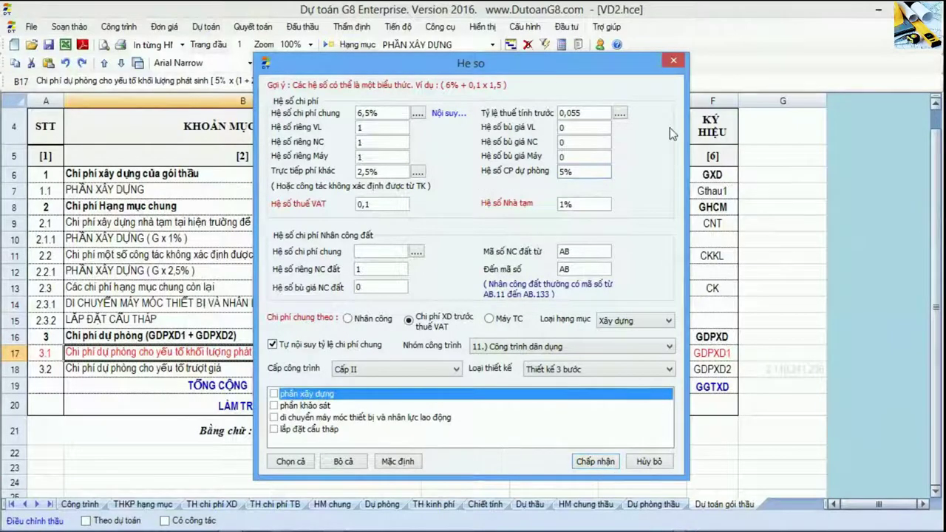
{"action": "left_click", "coordinate": [674, 60]}
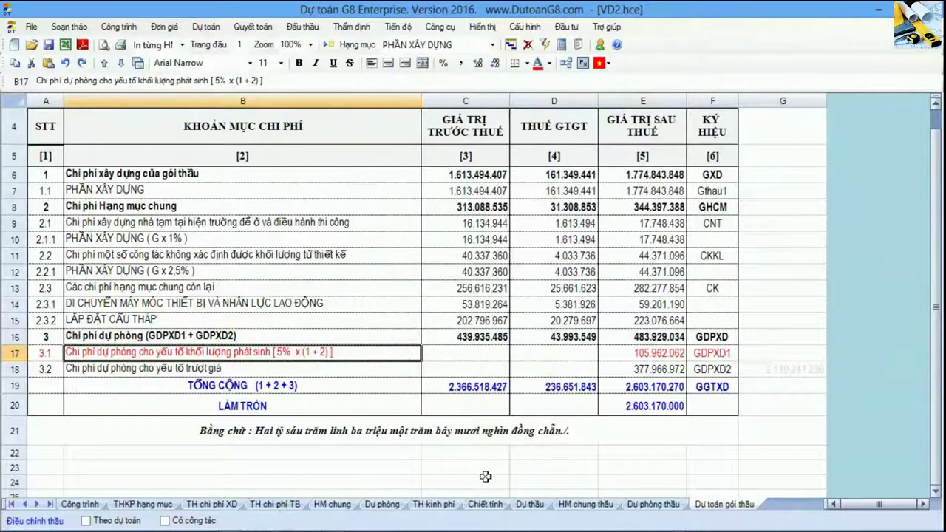
Inspect the yearly price-escalation contingency formulas for 2017 and 2018 in cells H14 and H15 of the Dự phòng sheet.
{"action": "left_click", "coordinate": [392, 507]}
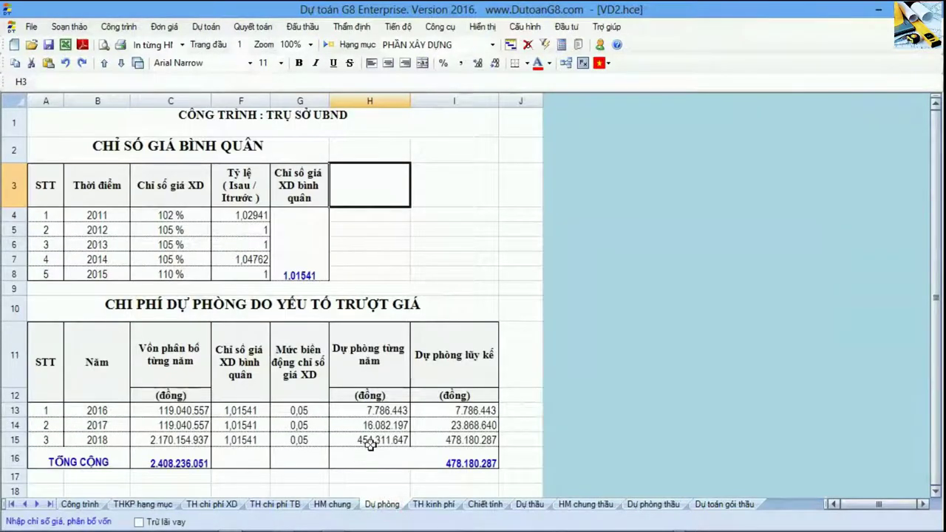
{"action": "left_click", "coordinate": [375, 427]}
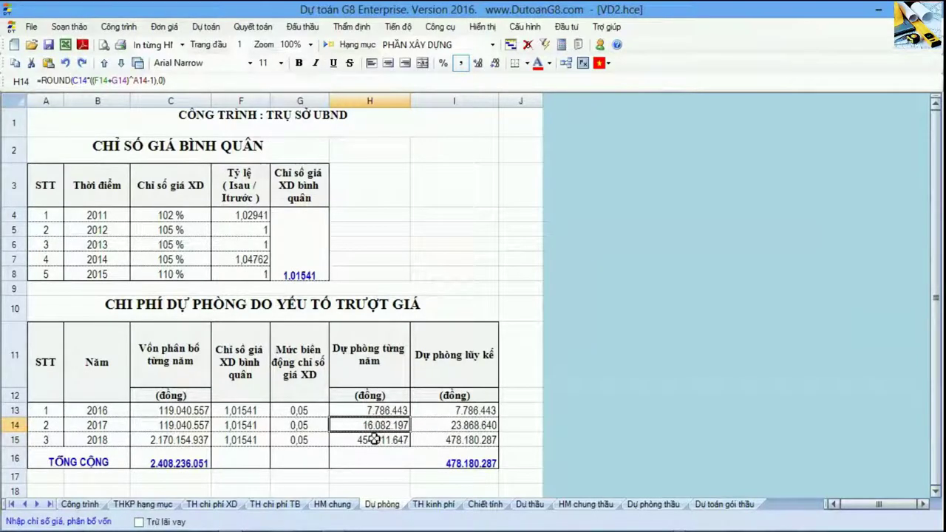
{"action": "double_click", "coordinate": [379, 426]}
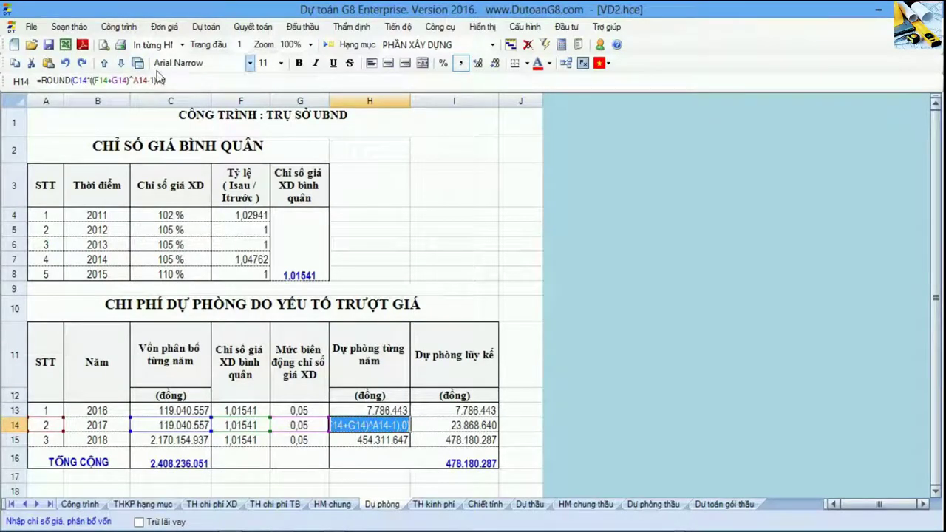
{"action": "left_click", "coordinate": [377, 440]}
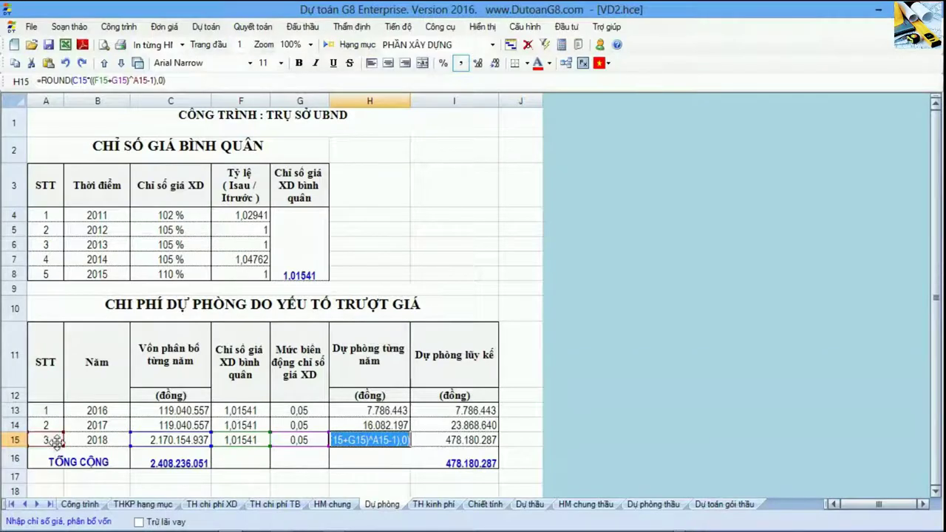
{"action": "left_click", "coordinate": [447, 441]}
{"action": "left_click", "coordinate": [366, 440]}
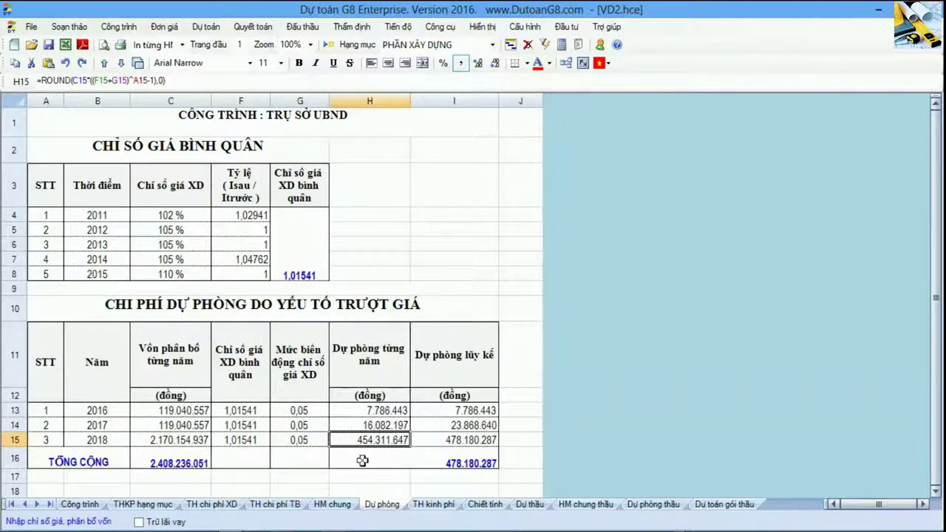
Check contingency formula (2.11) in ThongTu 06_2016_TT-BXD.pdf in Foxit Reader and switch to the TinhLamPhatDuPhong.xlsx workbook in Excel.
{"action": "key", "text": "alt+Tab"}
{"action": "key", "text": "alt+Tab"}
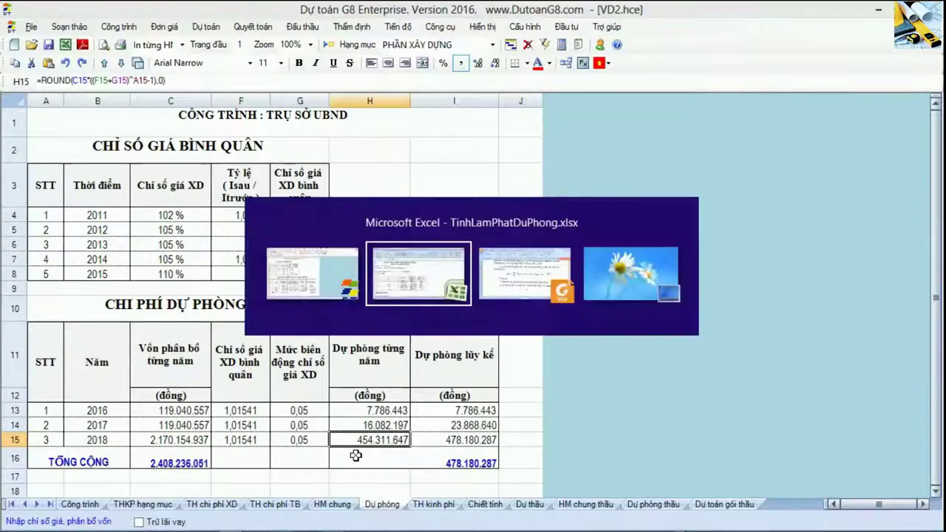
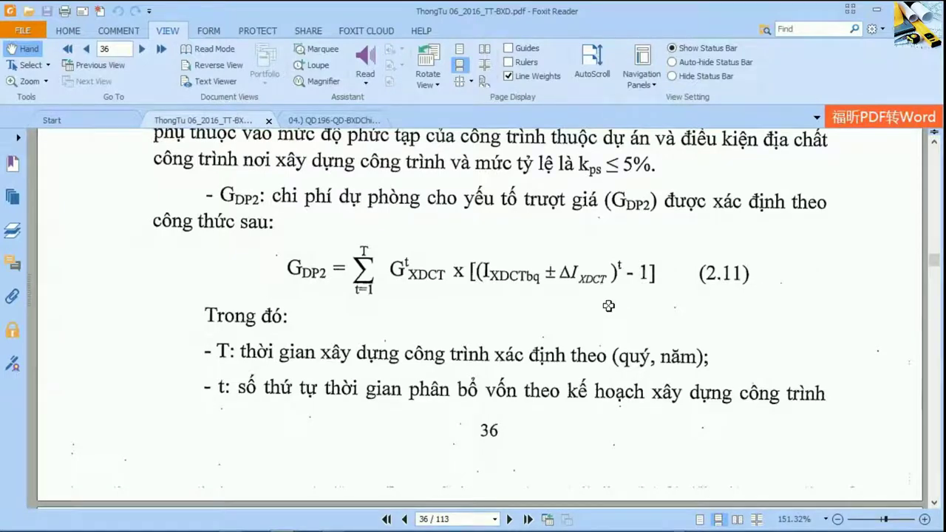
{"action": "key", "text": "alt+Tab"}
{"action": "key", "text": "alt+Tab"}
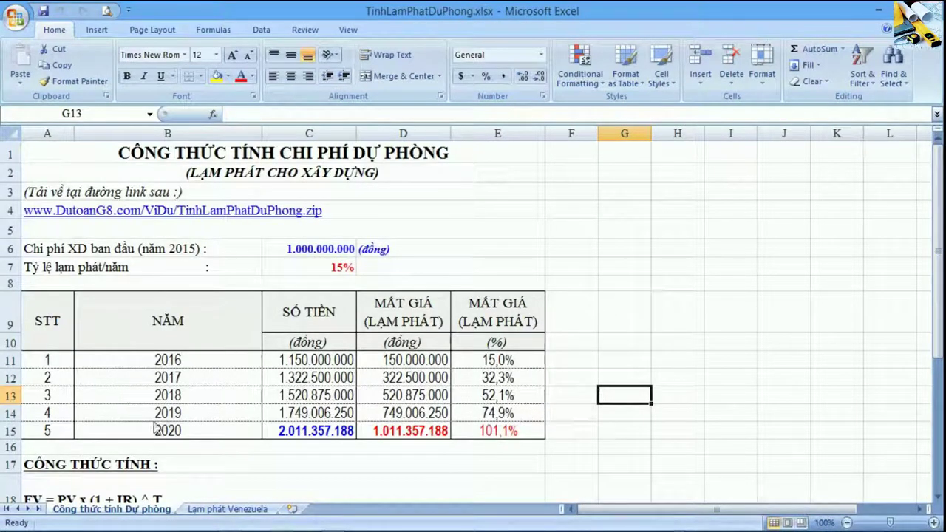
Review the contingency calculation sheet's title, construction inflation subtitle and download link in rows 1 to 4.
{"action": "left_click", "coordinate": [81, 449]}
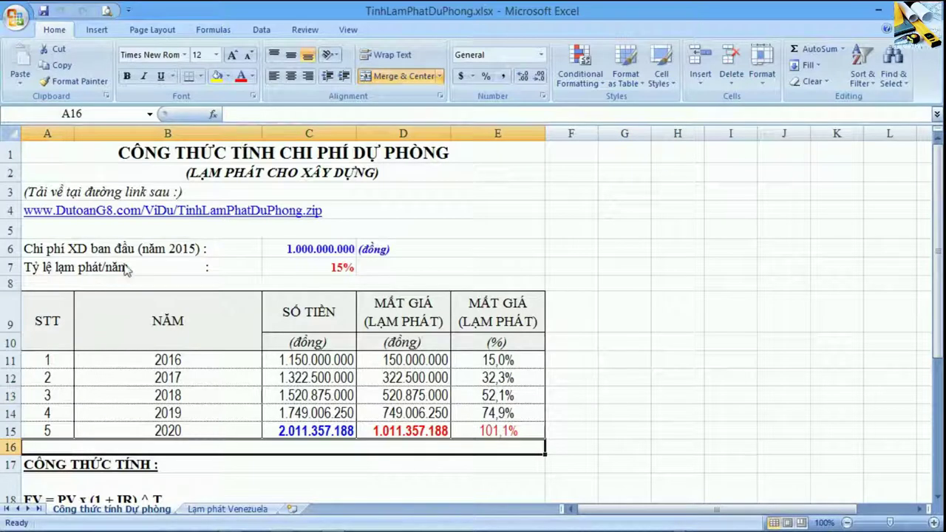
{"action": "left_click", "coordinate": [107, 155]}
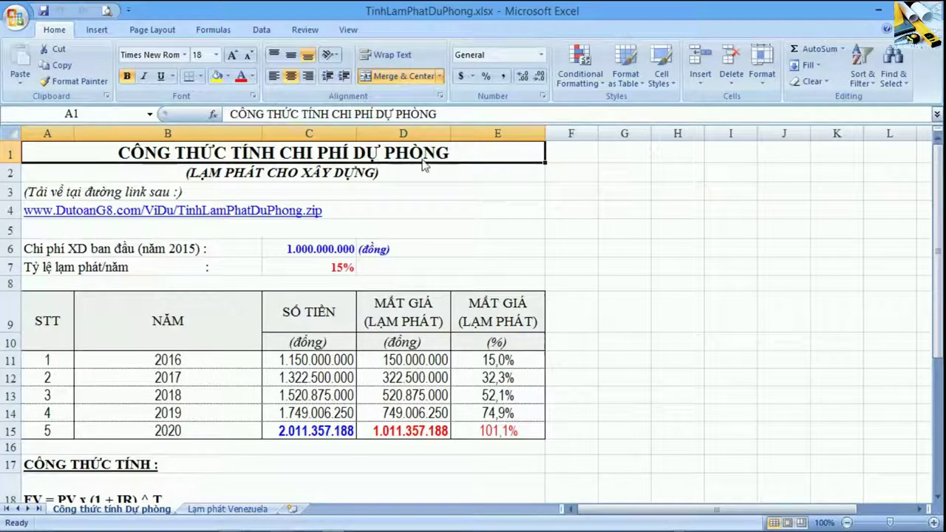
{"action": "left_click", "coordinate": [334, 182]}
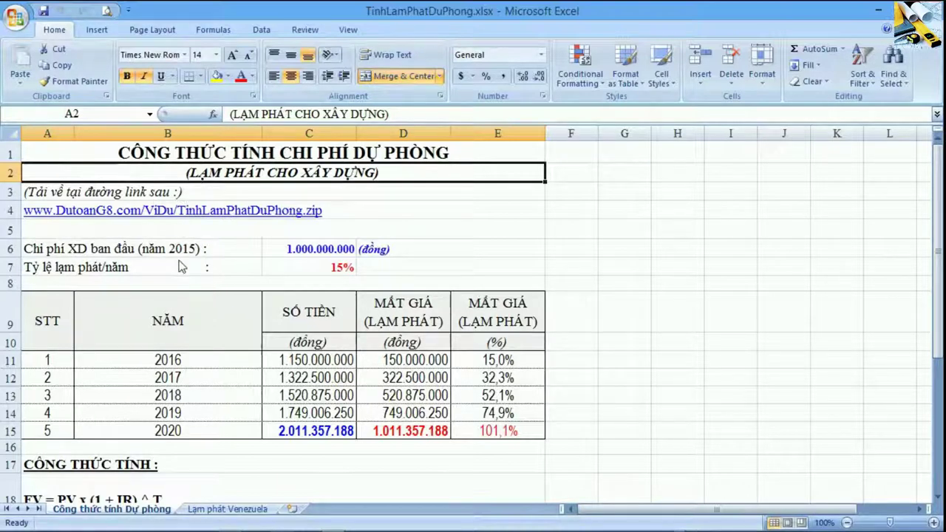
{"action": "left_click", "coordinate": [55, 196]}
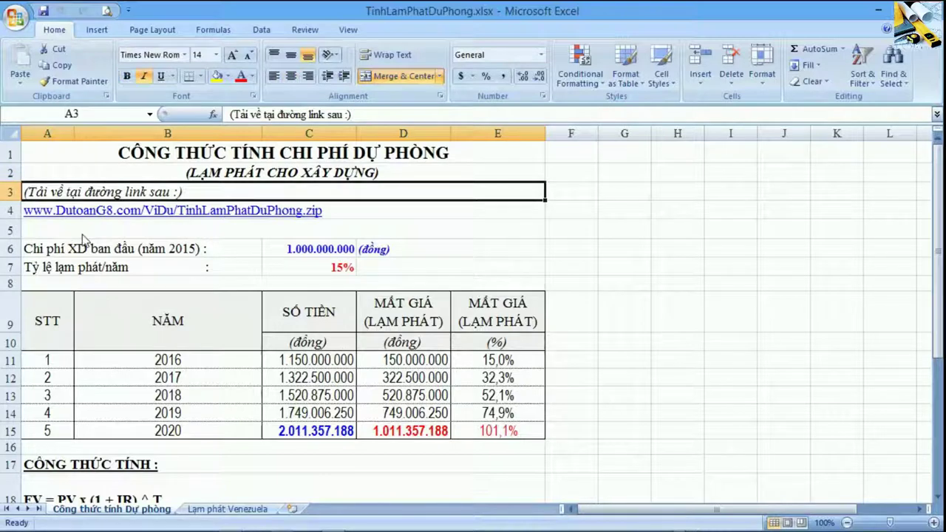
{"action": "left_click", "coordinate": [83, 236]}
{"action": "left_click", "coordinate": [81, 274]}
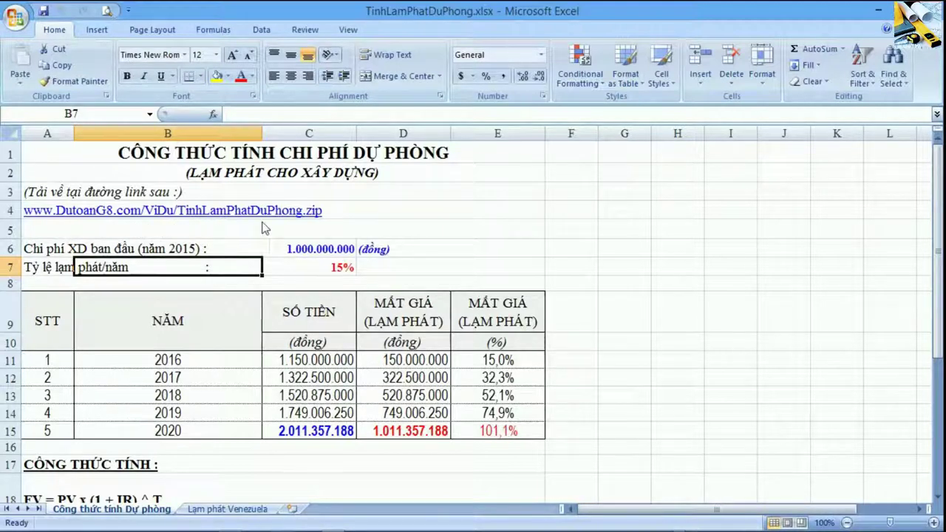
{"action": "left_click", "coordinate": [340, 218]}
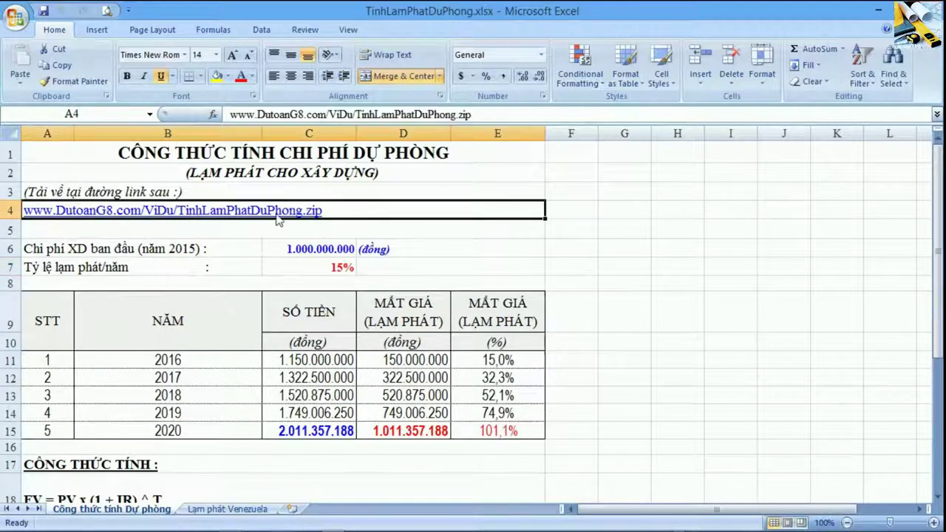
{"action": "left_click", "coordinate": [141, 231]}
{"action": "left_click", "coordinate": [62, 253]}
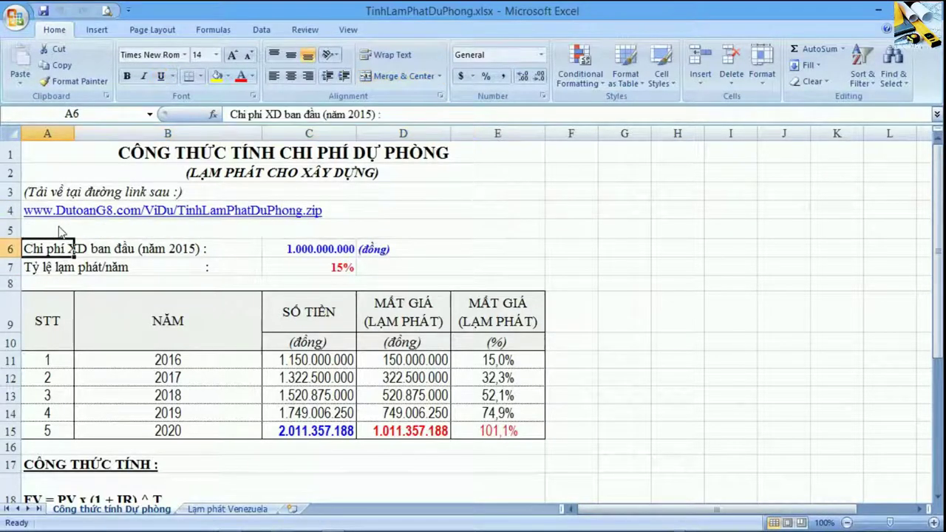
{"action": "left_click", "coordinate": [9, 213]}
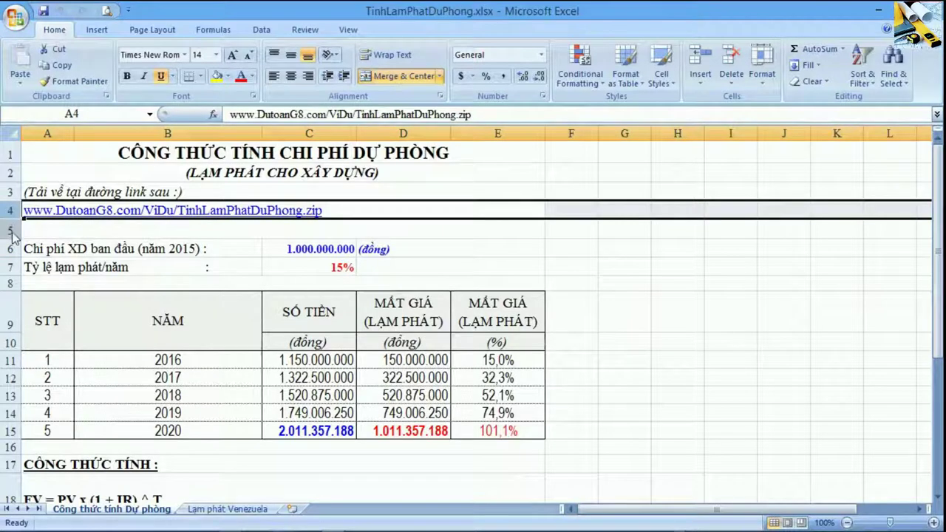
{"action": "left_click", "coordinate": [44, 232]}
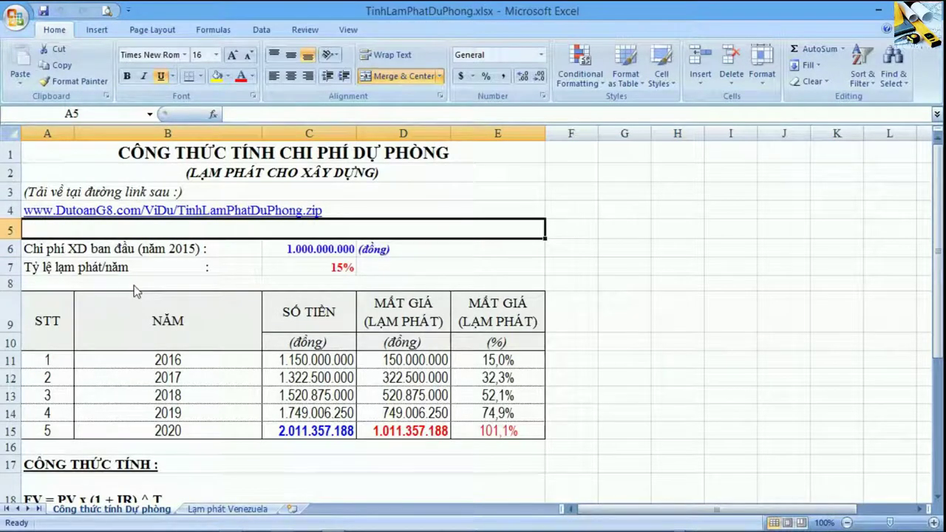
Examine the initial 2015 construction cost and the yearly inflation rate inputs in rows 6 and 7.
{"action": "left_click", "coordinate": [77, 252]}
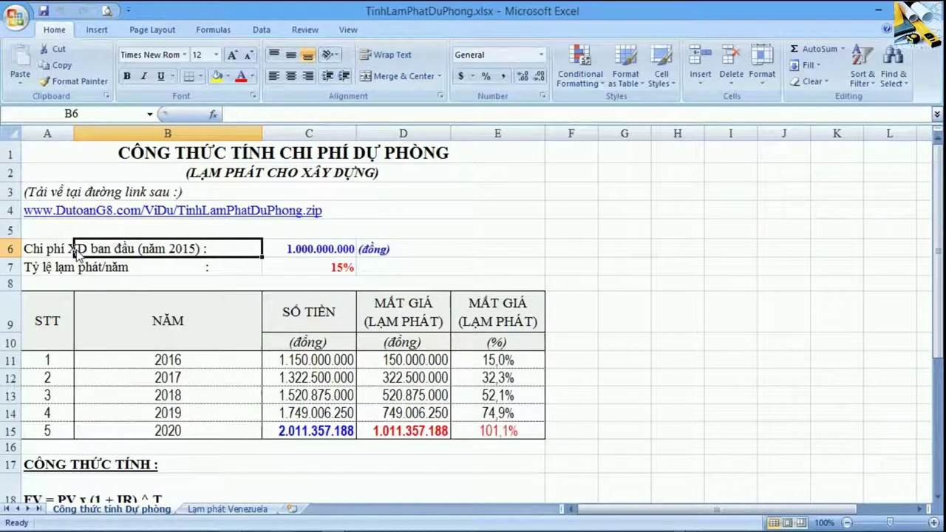
{"action": "left_click", "coordinate": [46, 256]}
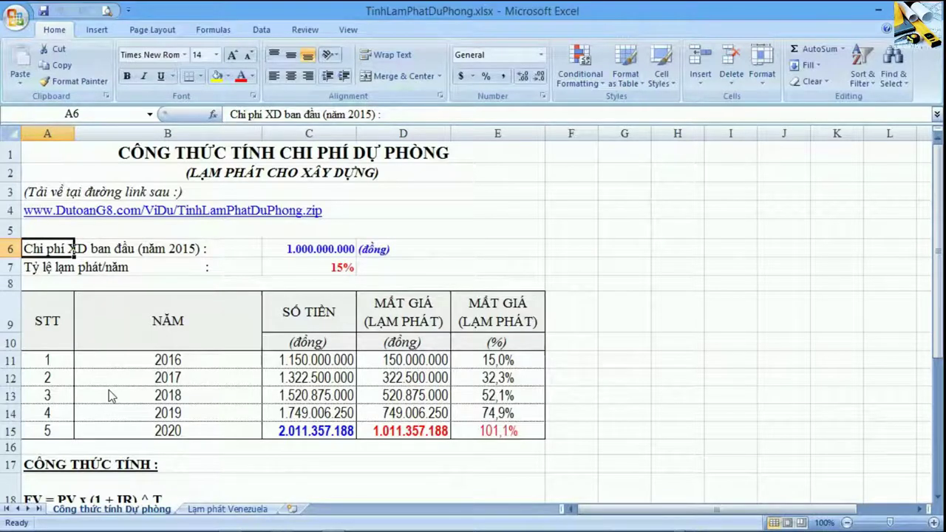
{"action": "left_click", "coordinate": [47, 286]}
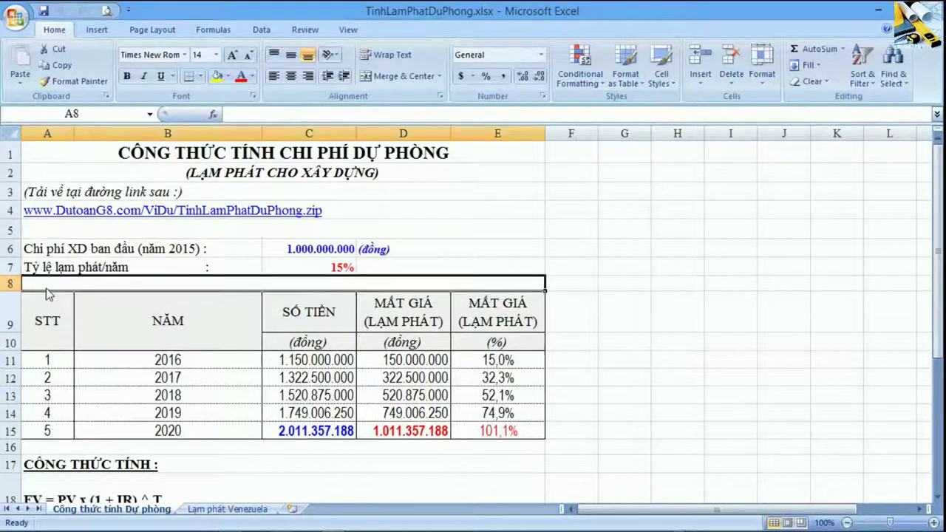
{"action": "left_click", "coordinate": [39, 254]}
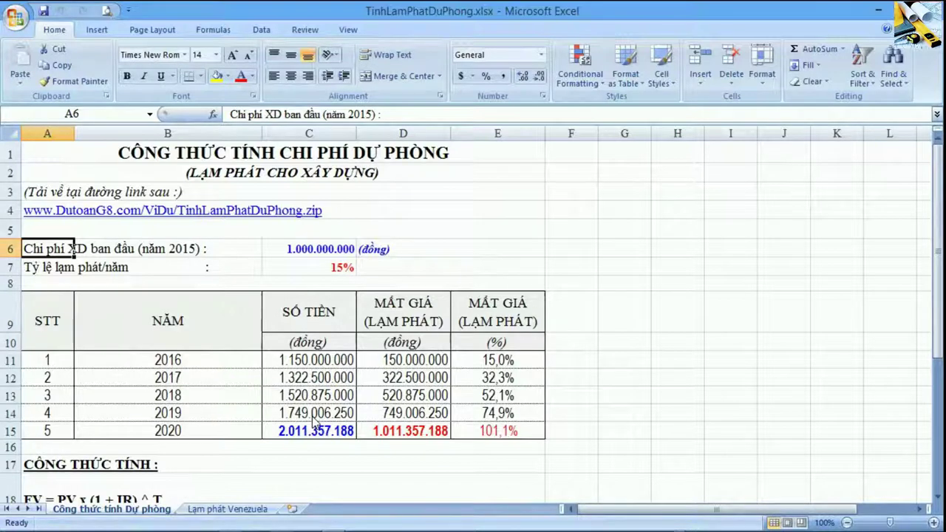
{"action": "left_click", "coordinate": [37, 272]}
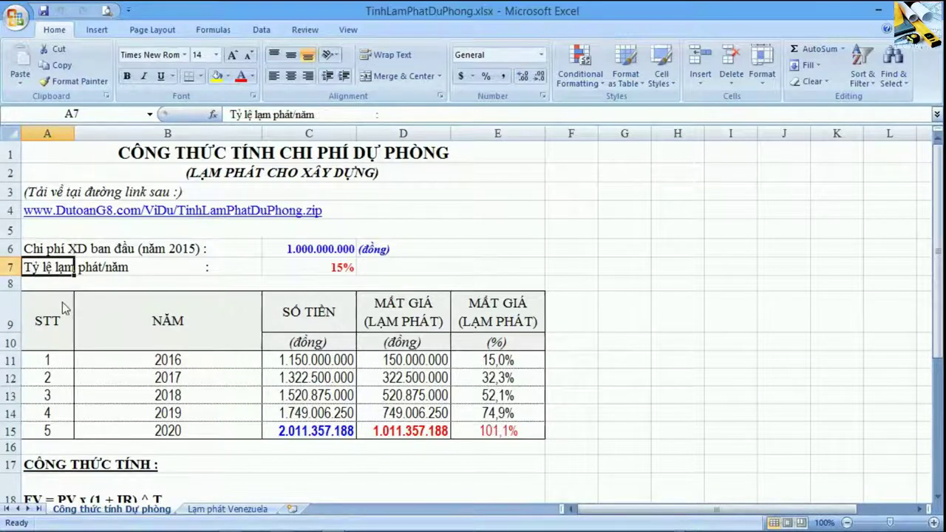
{"action": "left_click", "coordinate": [326, 269]}
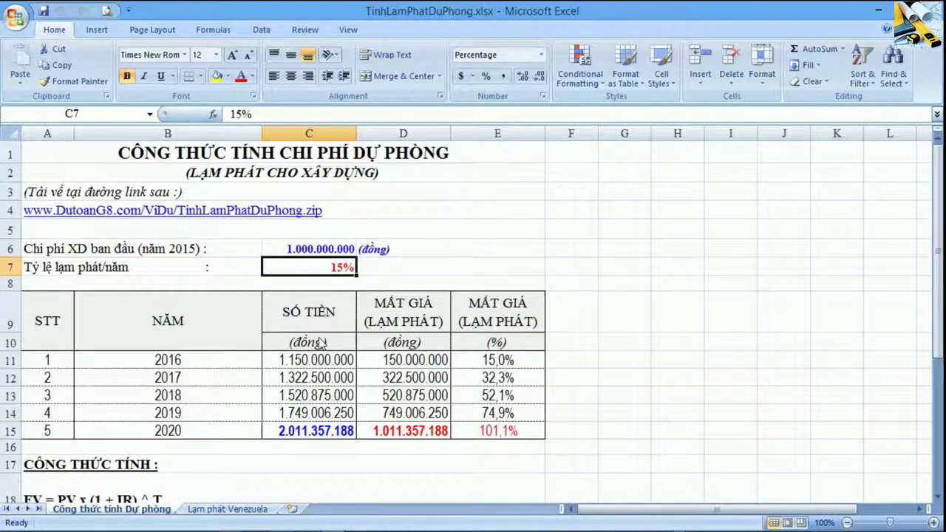
{"action": "left_click", "coordinate": [40, 253]}
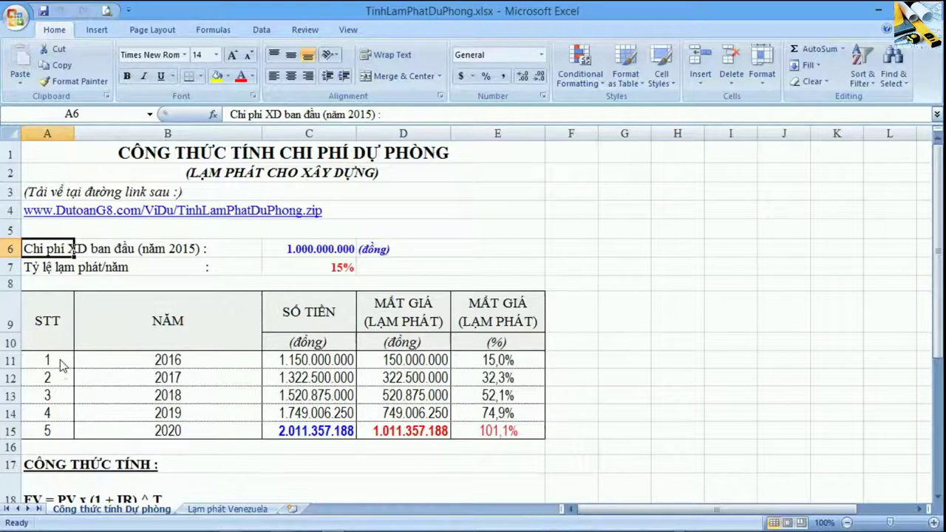
Examine the sequence numbers and years 2016 to 2020 in the inflation table, along with the 2020 amount.
{"action": "left_click_drag", "start_coordinate": [61, 362], "coordinate": [65, 440]}
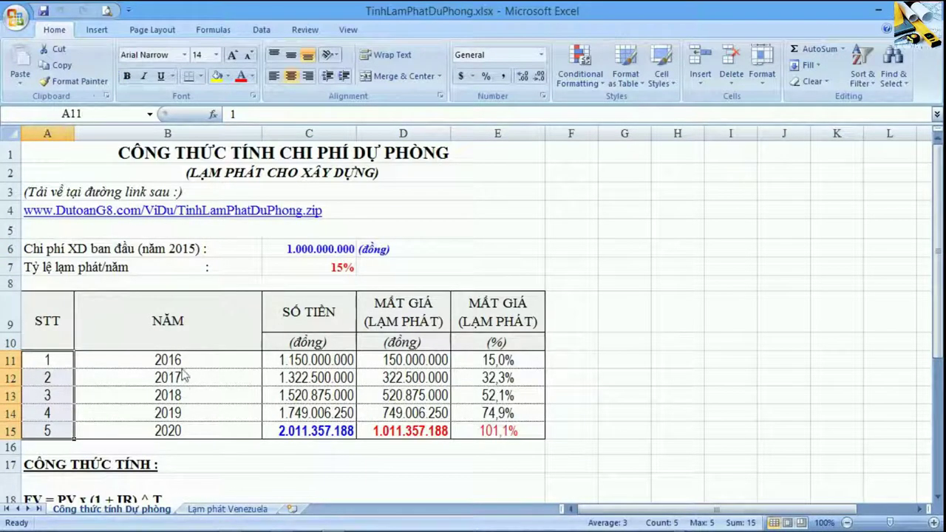
{"action": "left_click_drag", "start_coordinate": [185, 366], "coordinate": [190, 436]}
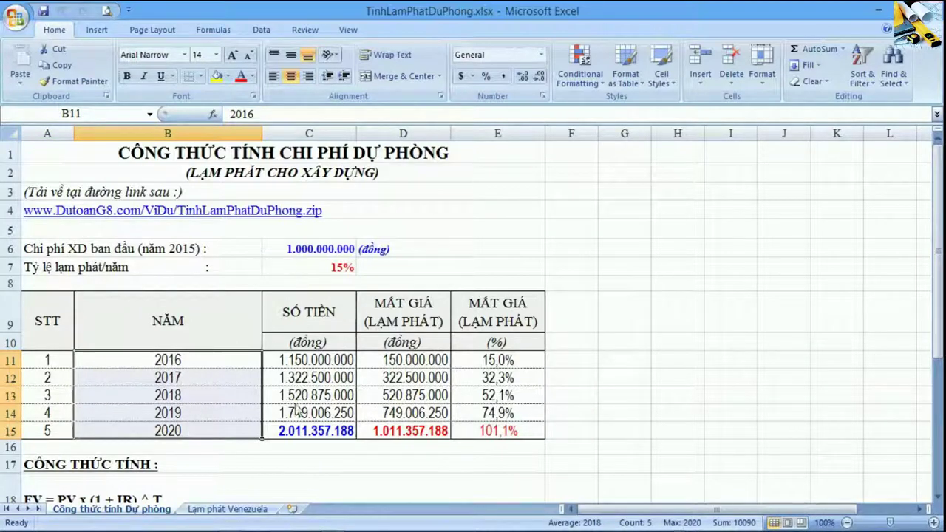
{"action": "left_click", "coordinate": [302, 439]}
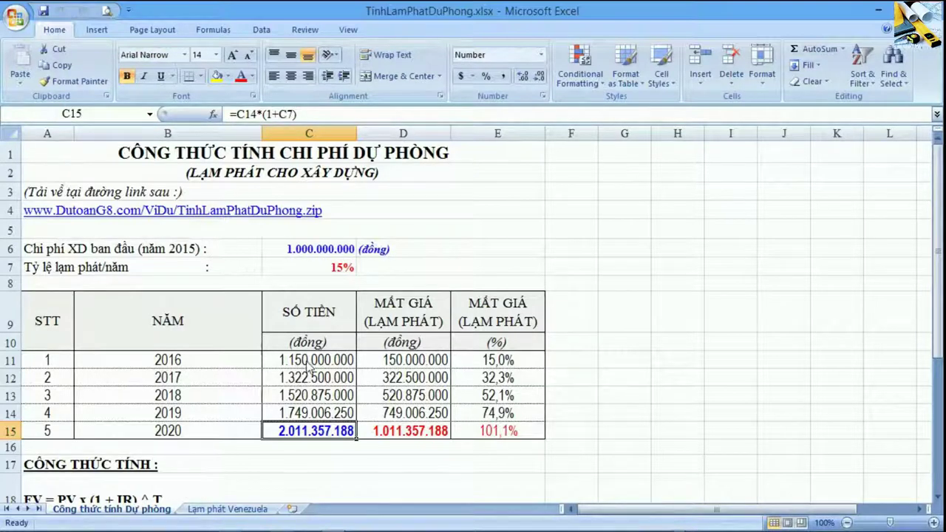
{"action": "left_click", "coordinate": [201, 364]}
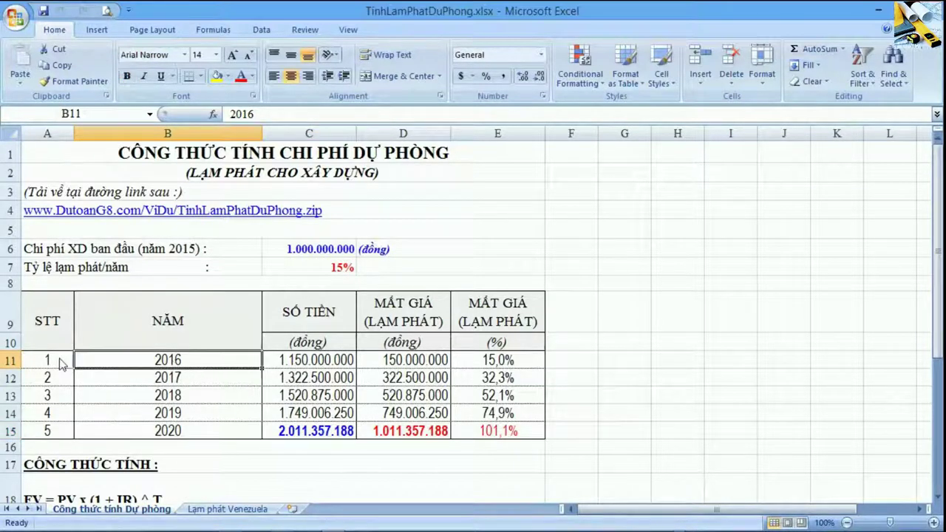
Inspect the Số tiền formulas for 2016 and 2017 in cells C11 and C12 and the cells they reference.
{"action": "double_click", "coordinate": [315, 362]}
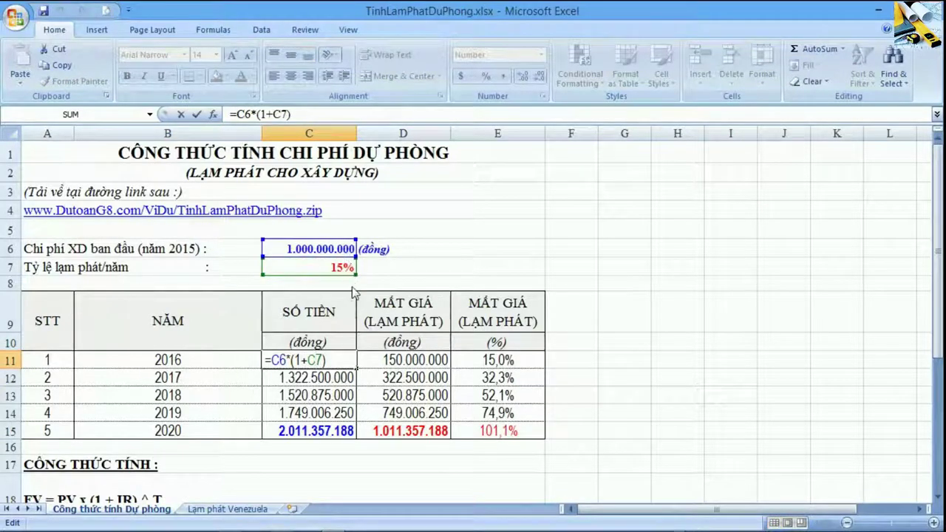
{"action": "left_click_drag", "start_coordinate": [330, 275], "coordinate": [331, 280]}
{"action": "key", "text": "ctrl+Return"}
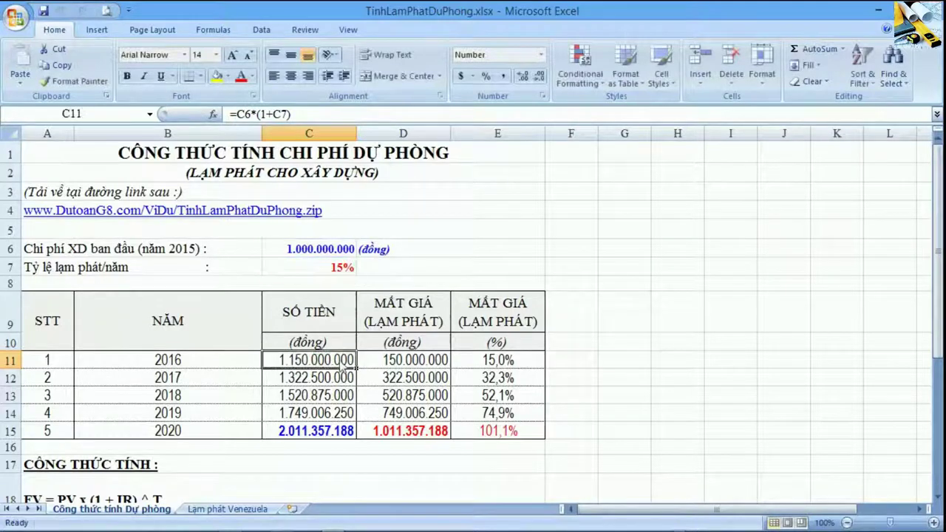
{"action": "left_click_drag", "start_coordinate": [189, 381], "coordinate": [310, 379]}
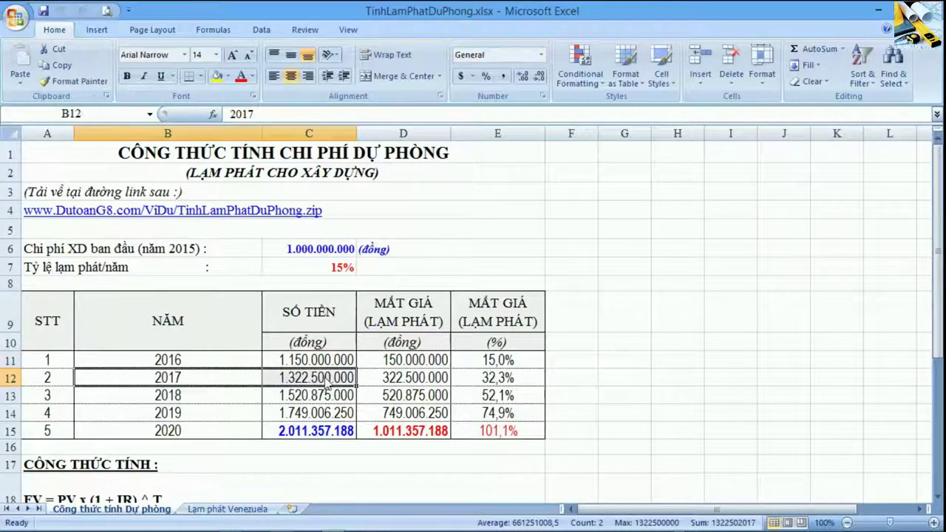
{"action": "double_click", "coordinate": [325, 379]}
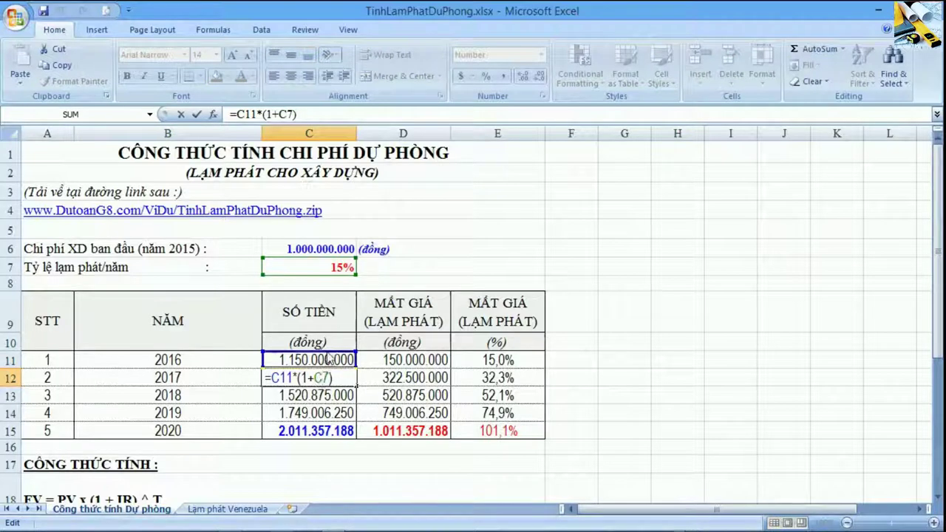
{"action": "left_click", "coordinate": [332, 360]}
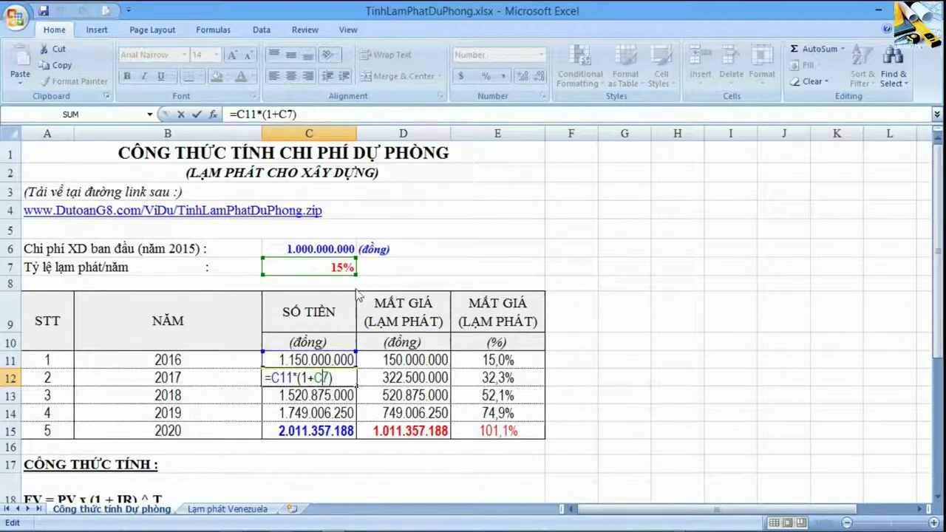
Inspect the 2020 Số tiền formula in cell C15 and the cells it references.
{"action": "left_click", "coordinate": [312, 436]}
{"action": "double_click", "coordinate": [299, 432]}
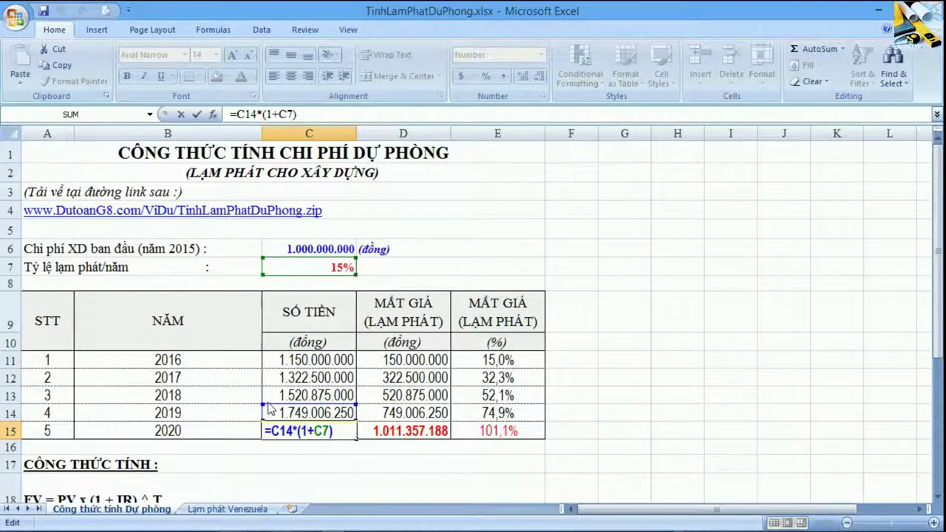
{"action": "left_click_drag", "start_coordinate": [269, 413], "coordinate": [273, 413]}
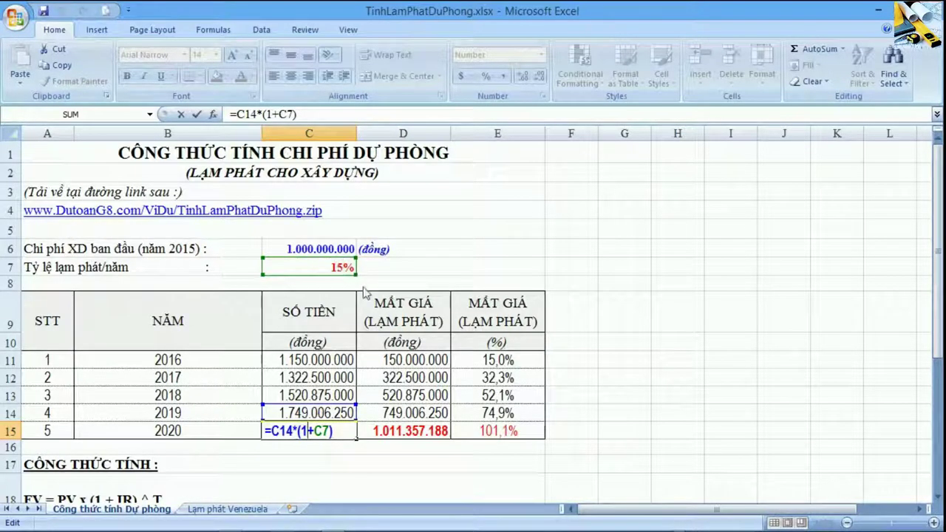
{"action": "left_click", "coordinate": [309, 431]}
{"action": "key", "text": "ctrl+Return"}
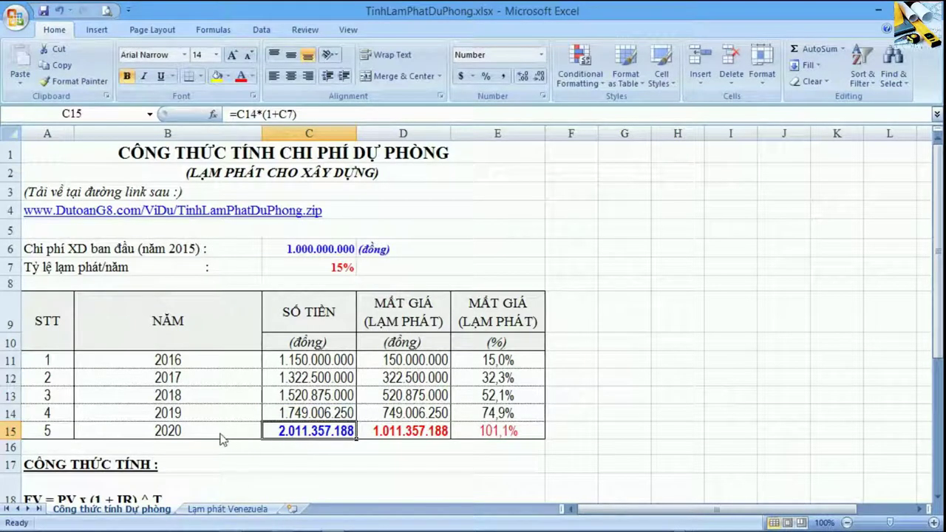
Compare the 2020 amount in C15 with the initial 2015 construction cost in C6.
{"action": "left_click_drag", "start_coordinate": [222, 438], "coordinate": [272, 434]}
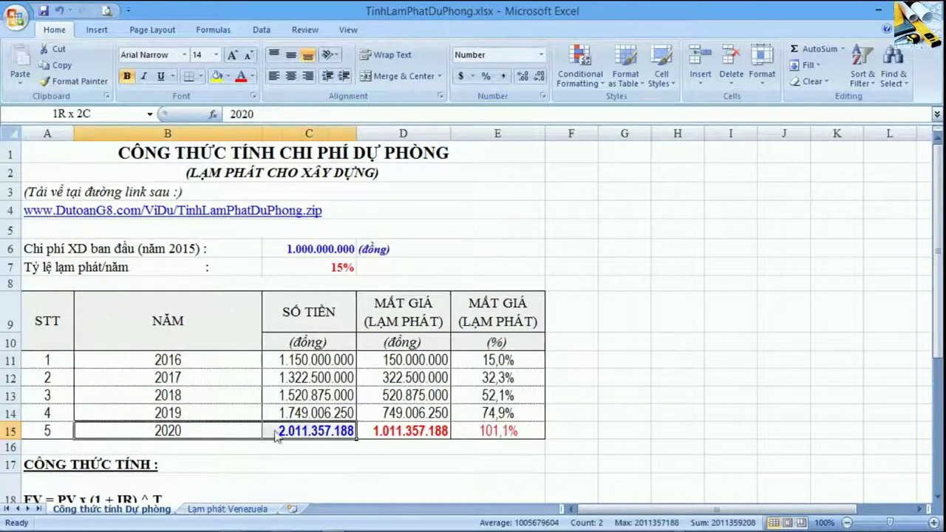
{"action": "left_click", "coordinate": [279, 436]}
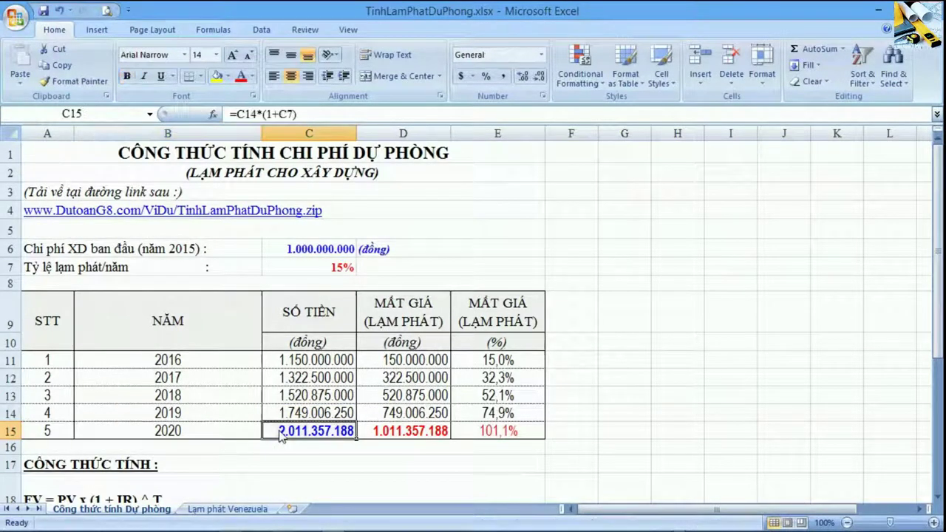
{"action": "left_click_drag", "start_coordinate": [50, 363], "coordinate": [97, 438]}
{"action": "left_click", "coordinate": [200, 438]}
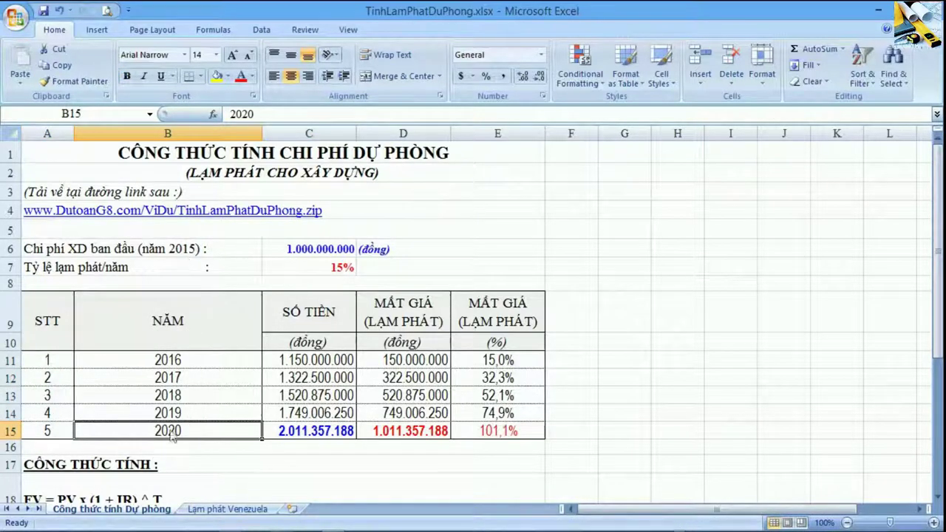
{"action": "left_click_drag", "start_coordinate": [251, 440], "coordinate": [311, 440]}
{"action": "left_click", "coordinate": [299, 442]}
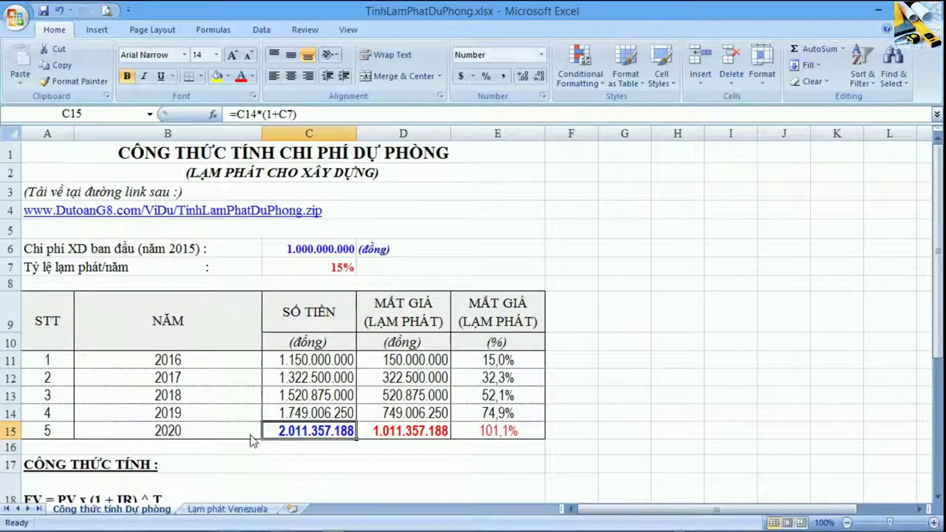
{"action": "left_click", "coordinate": [294, 250]}
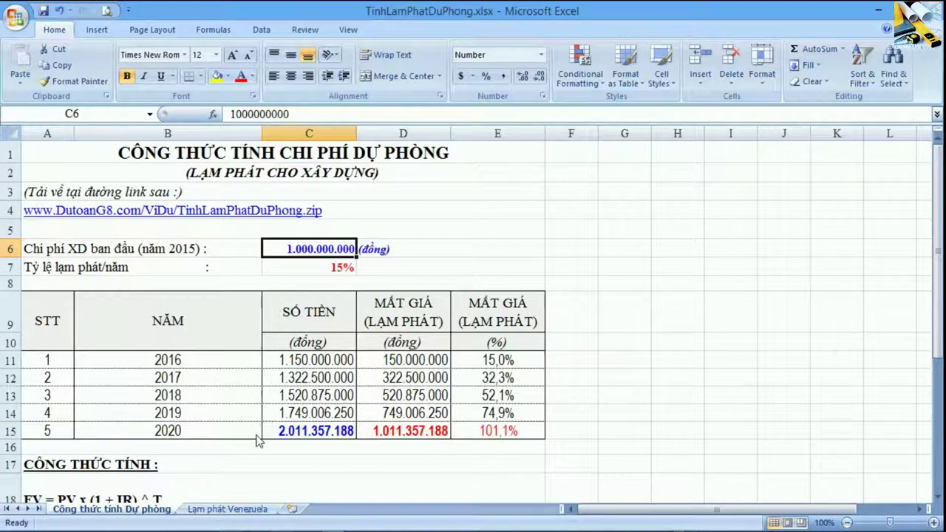
{"action": "left_click_drag", "start_coordinate": [249, 436], "coordinate": [281, 435]}
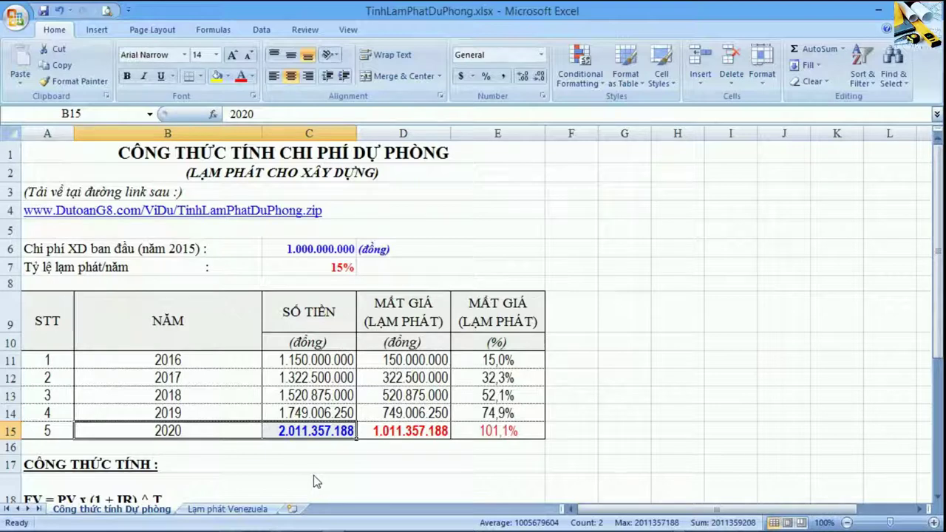
{"action": "left_click", "coordinate": [307, 435]}
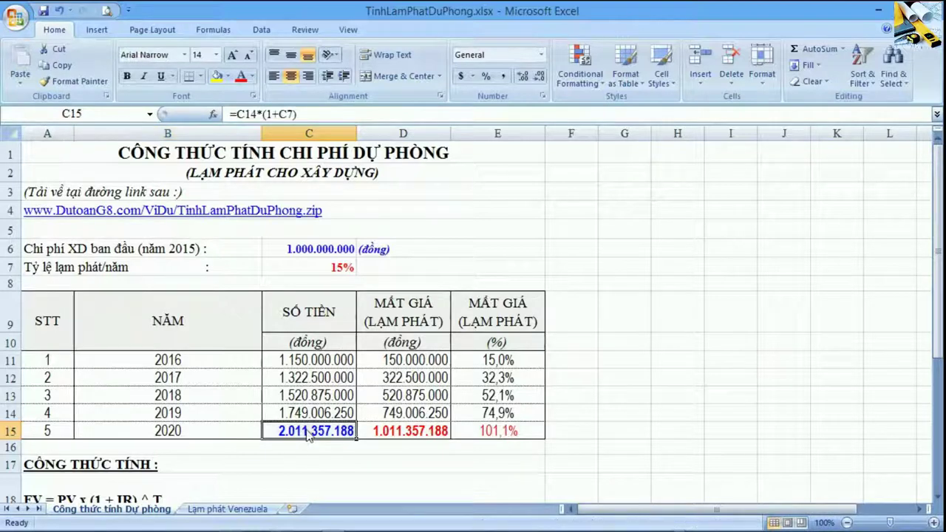
Inspect the 2020 inflation loss formula in cell D15 and the two amounts it subtracts.
{"action": "left_click", "coordinate": [408, 439]}
{"action": "type", "text": "=C15-C6"}
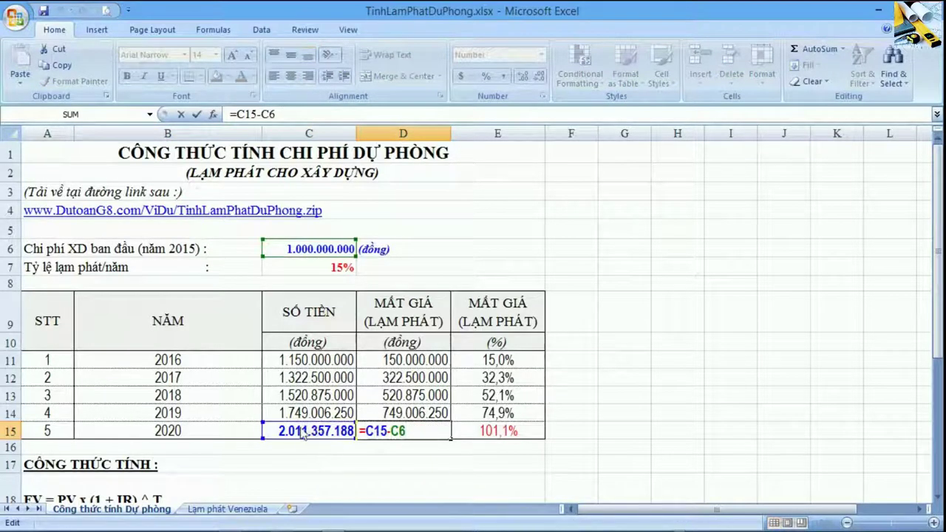
{"action": "key", "text": "ctrl+Return"}
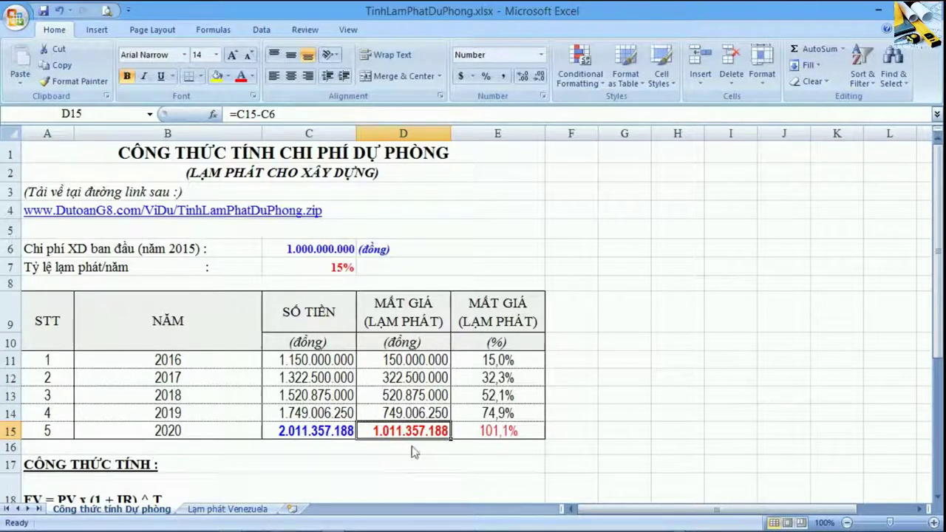
{"action": "left_click_drag", "start_coordinate": [349, 435], "coordinate": [394, 438]}
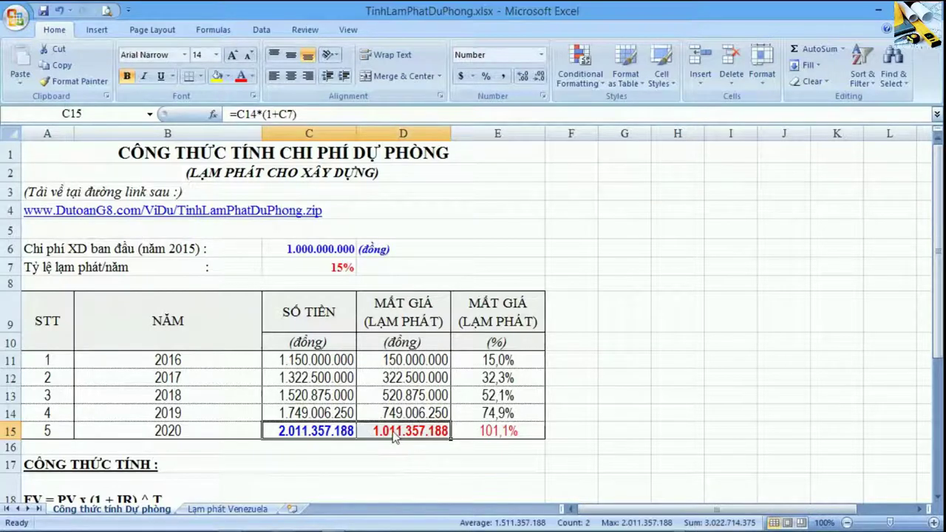
{"action": "left_click", "coordinate": [398, 437]}
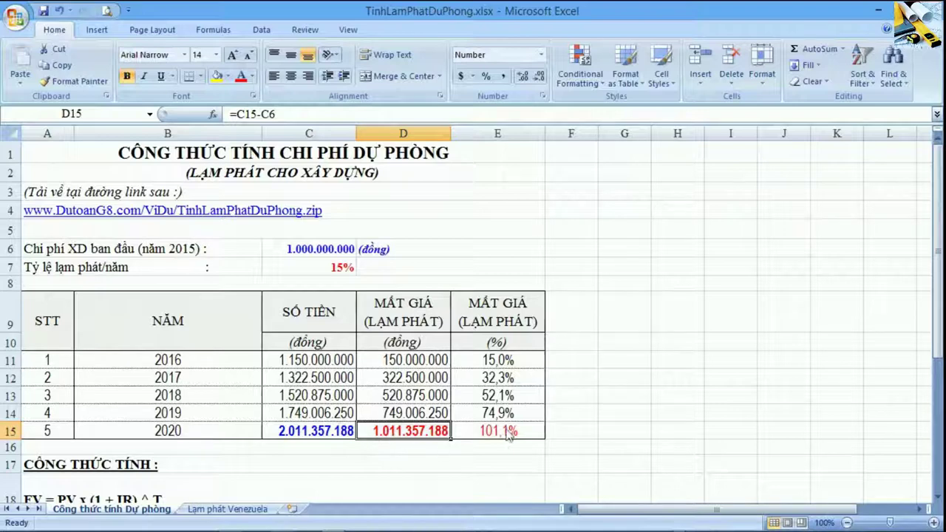
Examine the two Mất giá (Lạm phát) columns, in đồng and percent, and the 2016 percentage formula in E11.
{"action": "left_click_drag", "start_coordinate": [503, 307], "coordinate": [510, 433]}
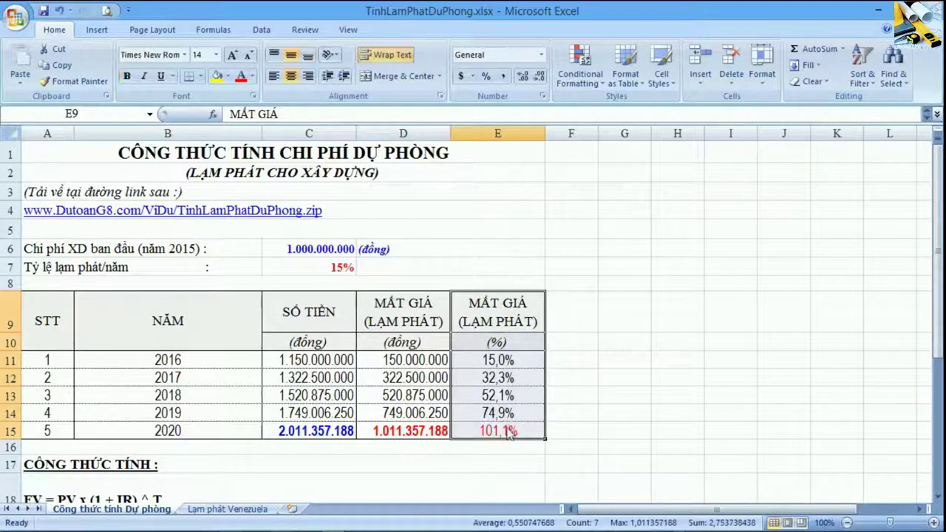
{"action": "left_click", "coordinate": [470, 347]}
{"action": "left_click_drag", "start_coordinate": [403, 311], "coordinate": [420, 436]}
{"action": "left_click_drag", "start_coordinate": [507, 360], "coordinate": [507, 433]}
{"action": "left_click", "coordinate": [511, 360]}
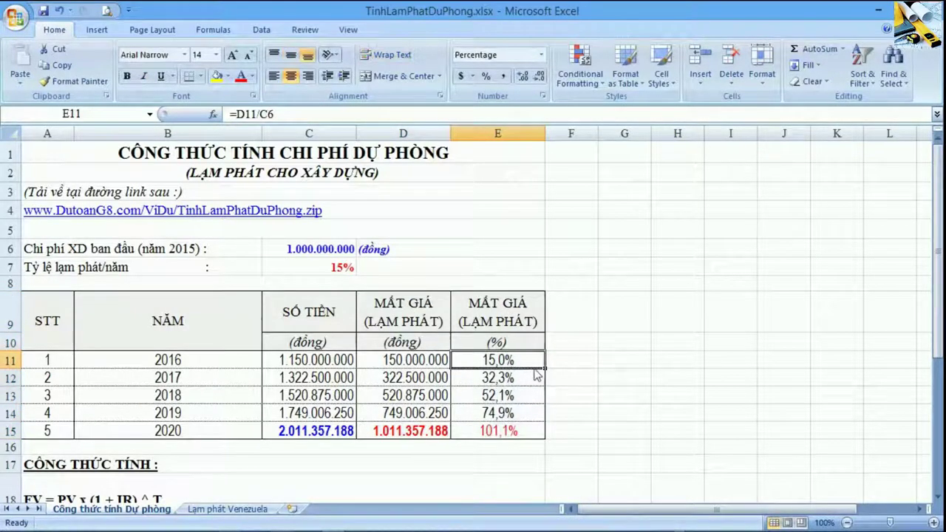
Go through the cumulative inflation percentages in column E year by year from 2016 to 2020.
{"action": "left_click", "coordinate": [556, 362]}
{"action": "left_click_drag", "start_coordinate": [361, 271], "coordinate": [352, 274]}
{"action": "left_click_drag", "start_coordinate": [581, 386], "coordinate": [521, 390]}
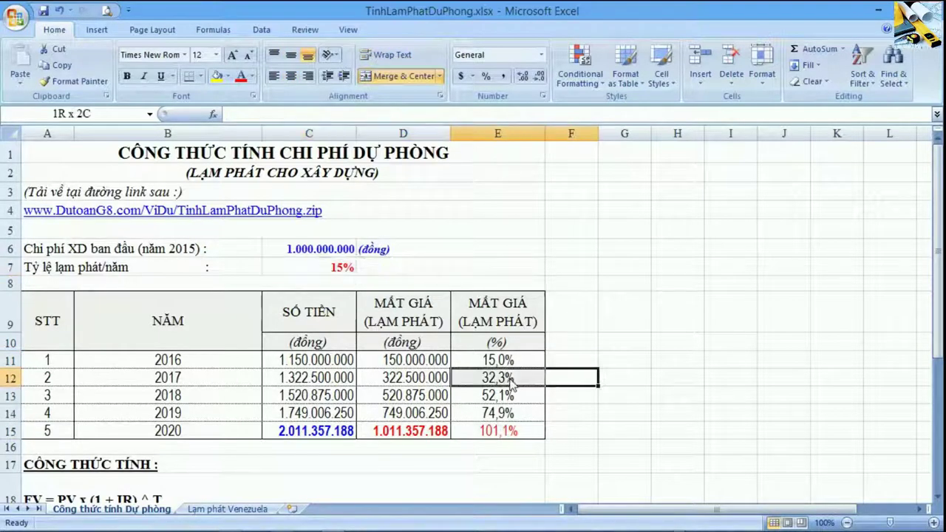
{"action": "left_click", "coordinate": [565, 399]}
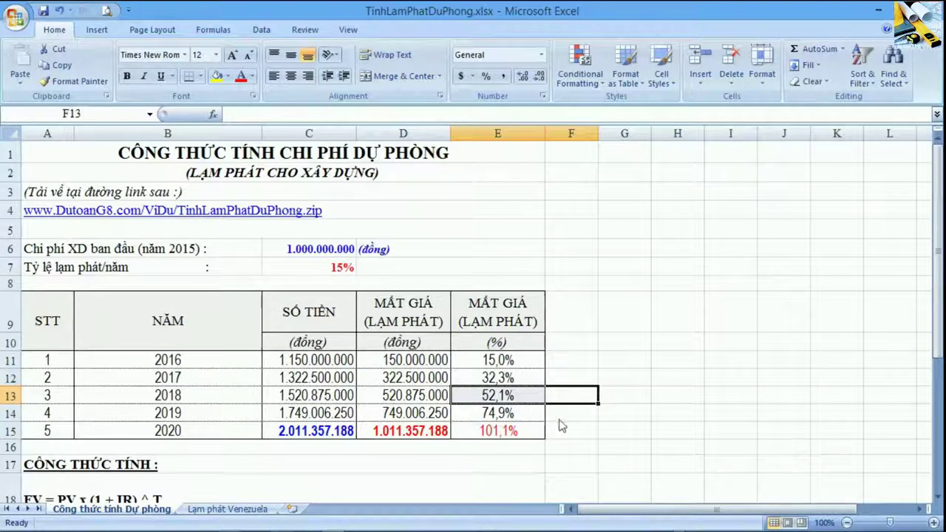
{"action": "left_click_drag", "start_coordinate": [584, 420], "coordinate": [521, 418]}
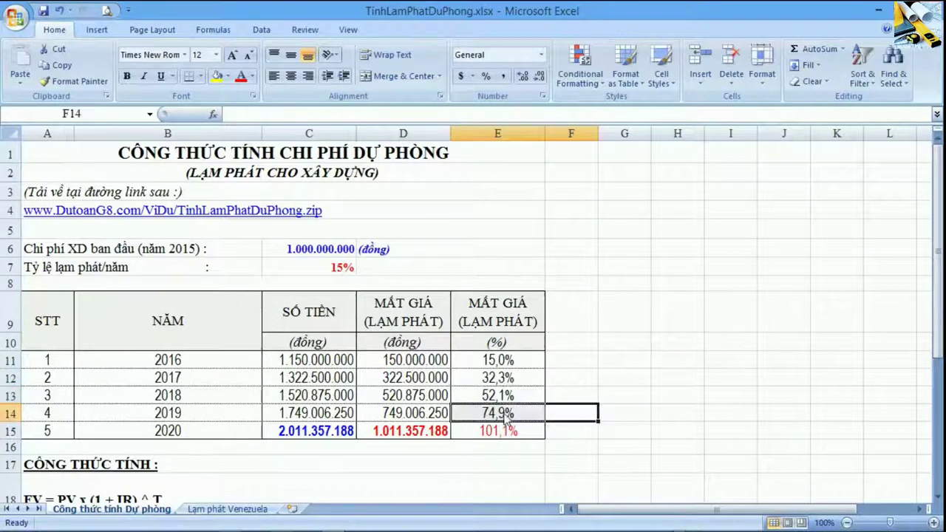
{"action": "left_click_drag", "start_coordinate": [562, 439], "coordinate": [513, 444]}
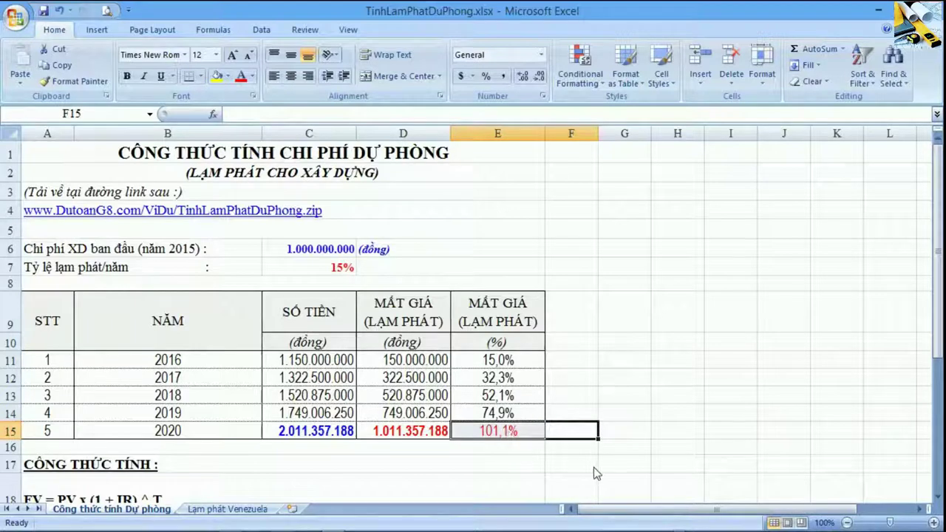
{"action": "left_click", "coordinate": [500, 433]}
{"action": "left_click_drag", "start_coordinate": [499, 361], "coordinate": [498, 436]}
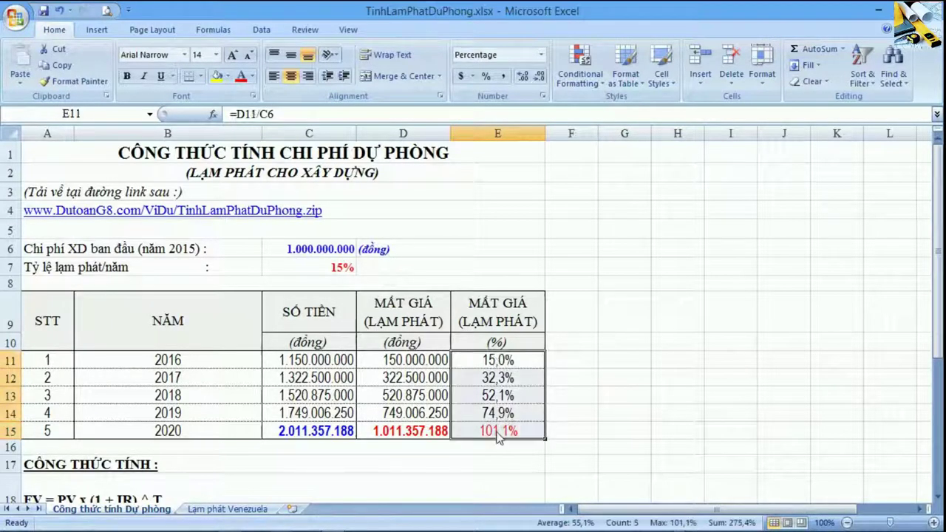
Relate the 2020 inflation loss and percentage in row 15 to the initial cost in C6 and the 2020 amount.
{"action": "left_click", "coordinate": [415, 442]}
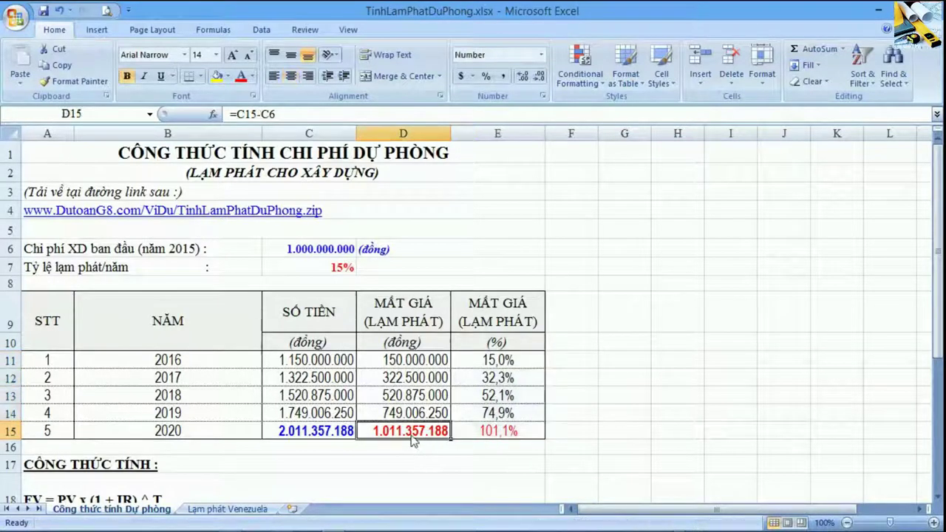
{"action": "left_click_drag", "start_coordinate": [550, 437], "coordinate": [525, 442]}
{"action": "left_click", "coordinate": [414, 437]}
{"action": "left_click", "coordinate": [315, 256]}
{"action": "left_click", "coordinate": [309, 437]}
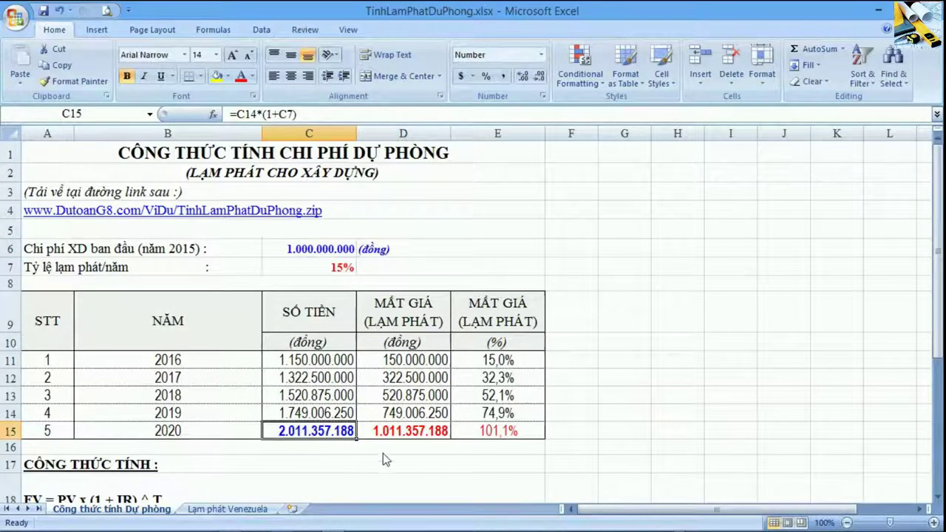
{"action": "left_click_drag", "start_coordinate": [258, 437], "coordinate": [277, 445]}
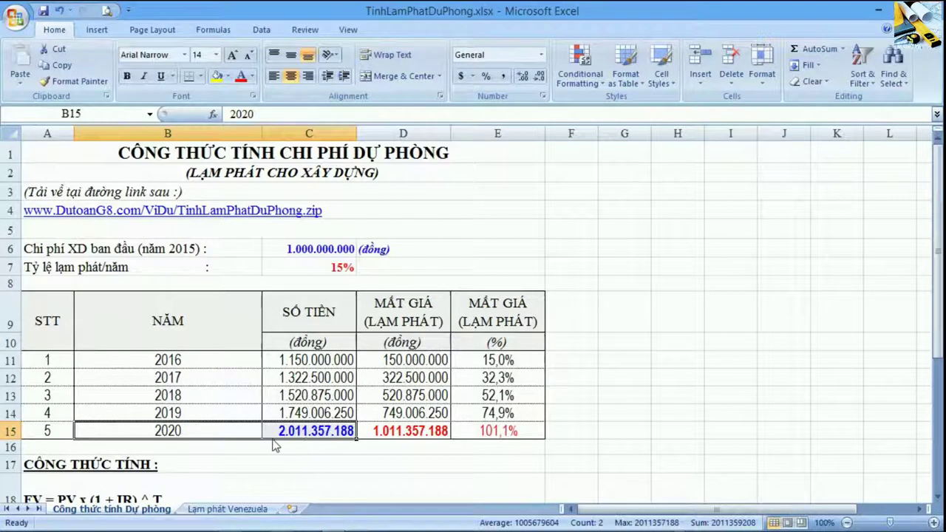
{"action": "left_click_drag", "start_coordinate": [230, 253], "coordinate": [331, 235]}
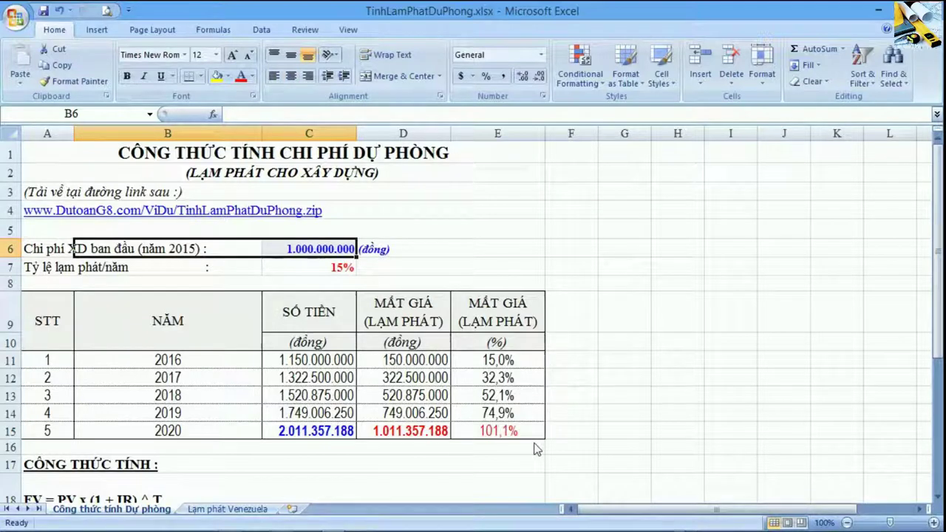
{"action": "left_click", "coordinate": [312, 435]}
Review the full 2016 to 2020 table in rows 11 to 15, focusing on the years and their Số tiền amounts.
{"action": "scroll", "coordinate": [314, 436], "scroll_direction": "down", "scroll_amount": 1}
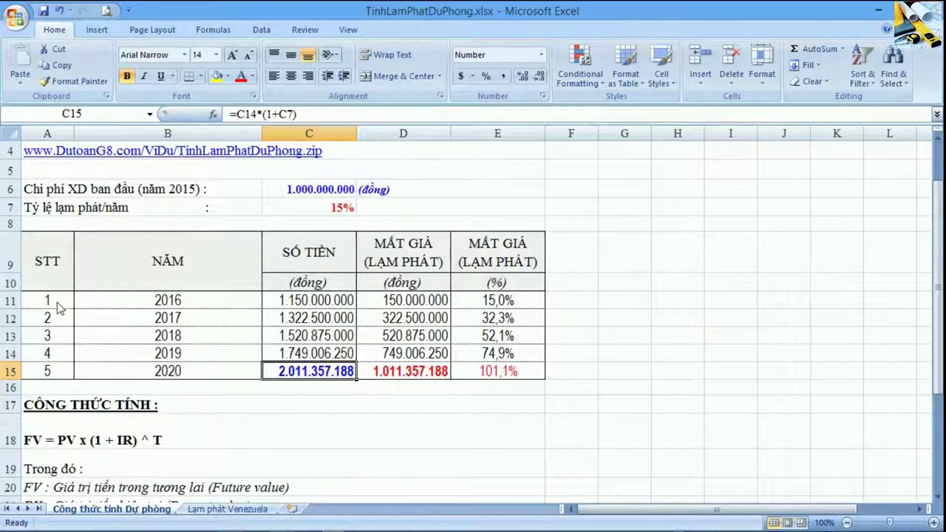
{"action": "left_click_drag", "start_coordinate": [56, 302], "coordinate": [492, 375]}
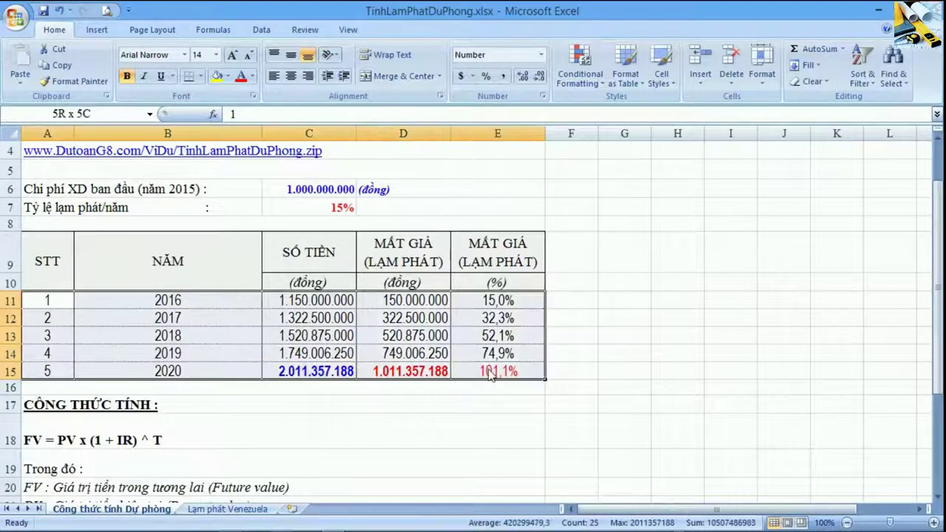
{"action": "left_click", "coordinate": [432, 375]}
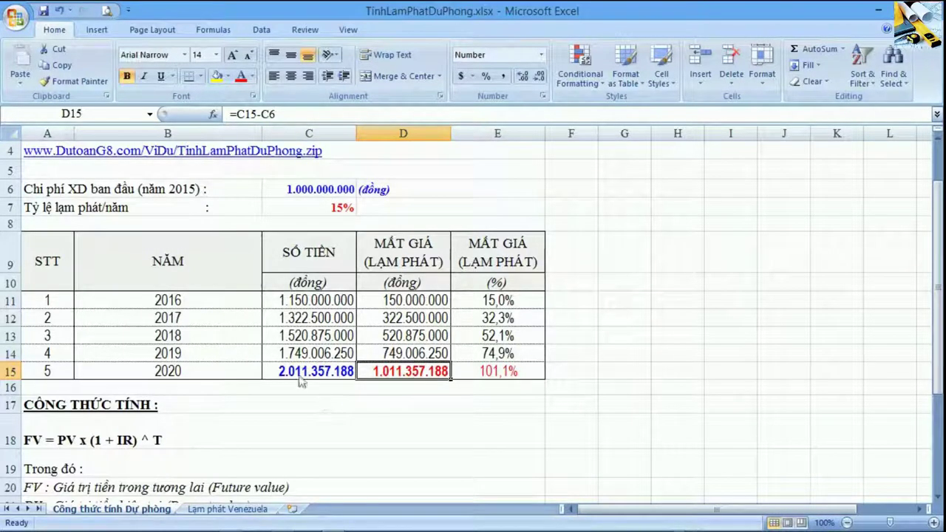
{"action": "left_click_drag", "start_coordinate": [154, 304], "coordinate": [332, 373]}
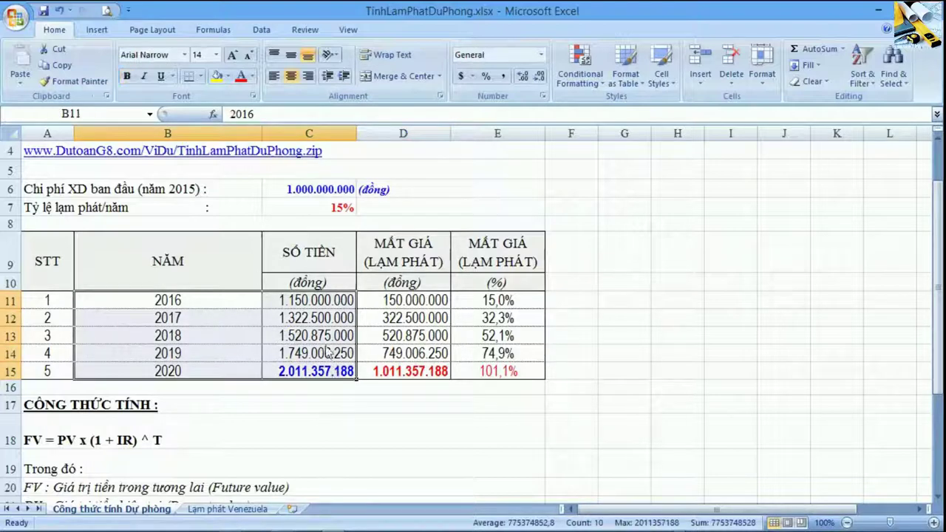
{"action": "left_click", "coordinate": [318, 318]}
{"action": "left_click", "coordinate": [314, 301]}
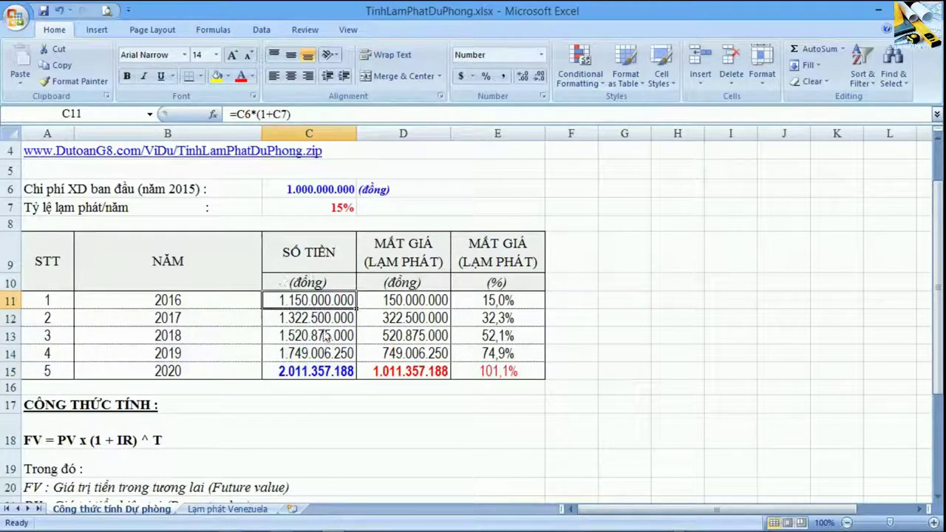
Inspect the Số tiền formulas for 2019 and 2017 in C14 and C12, leaving both unchanged.
{"action": "scroll", "coordinate": [335, 399], "scroll_direction": "down", "scroll_amount": 1}
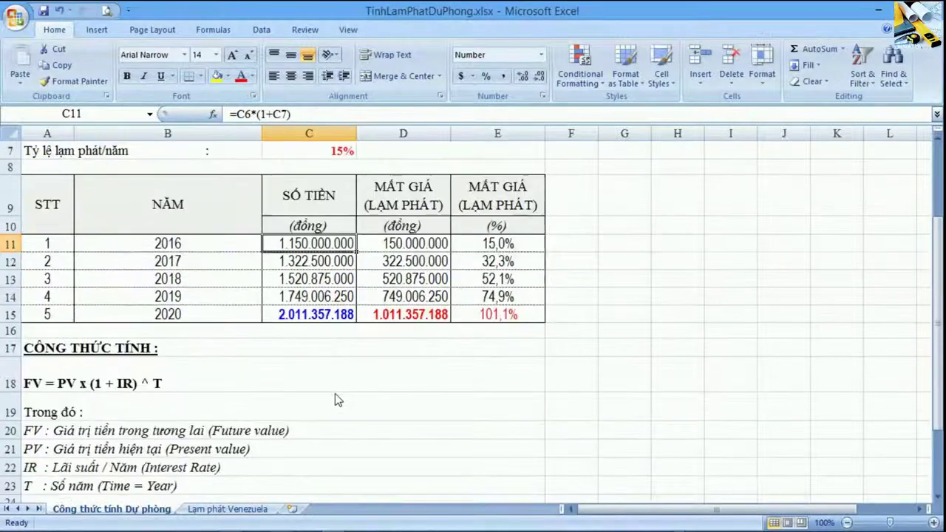
{"action": "double_click", "coordinate": [310, 296]}
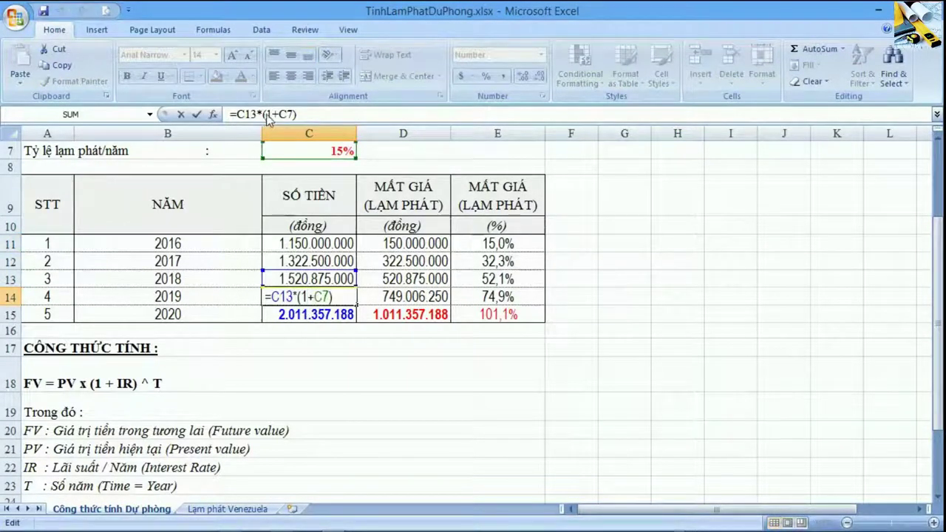
{"action": "left_click", "coordinate": [317, 262]}
{"action": "double_click", "coordinate": [317, 263]}
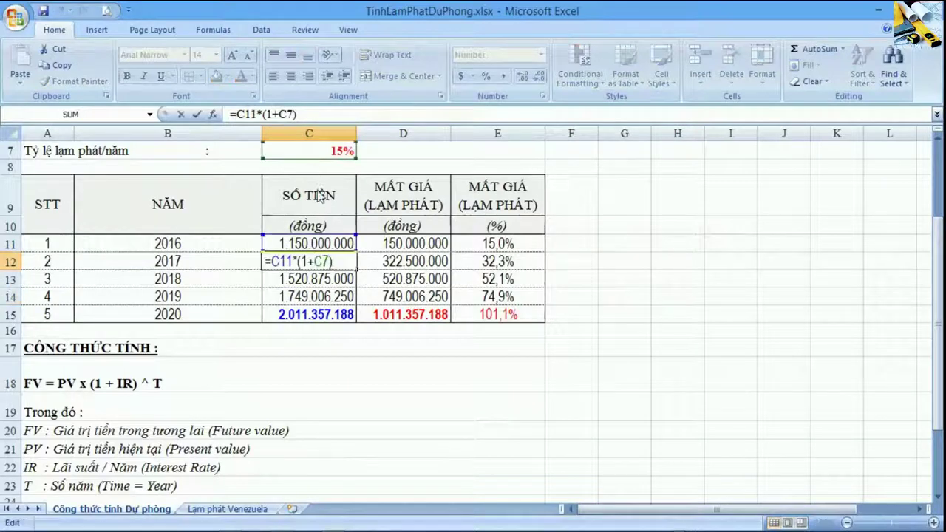
{"action": "key", "text": "Escape"}
Read the future-value formula in row 18 and the FV and PV definitions in rows 20 and 21, relating PV to the initial construction cost.
{"action": "left_click", "coordinate": [35, 392]}
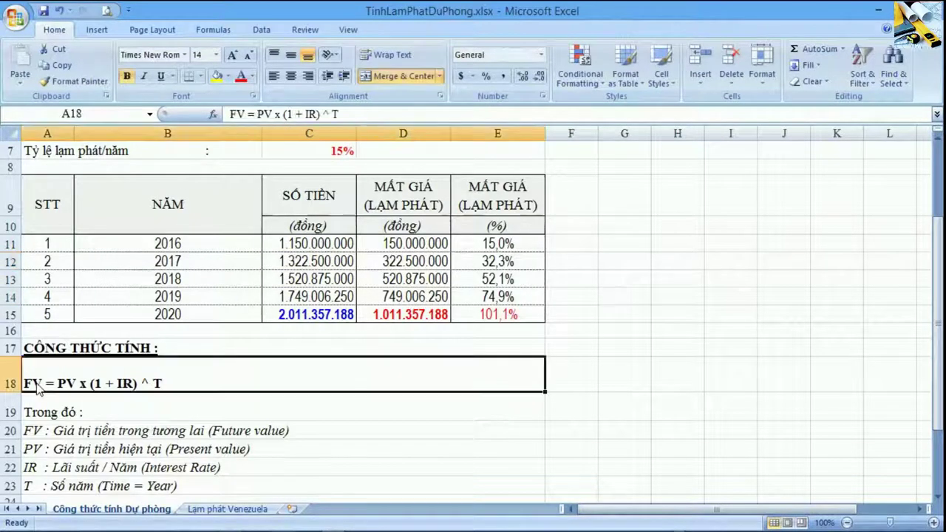
{"action": "left_click", "coordinate": [35, 399]}
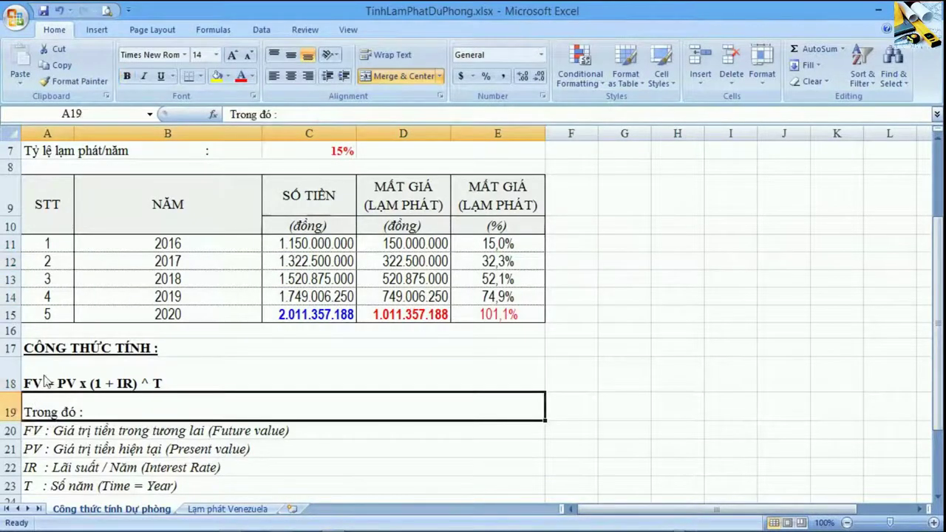
{"action": "left_click", "coordinate": [40, 389]}
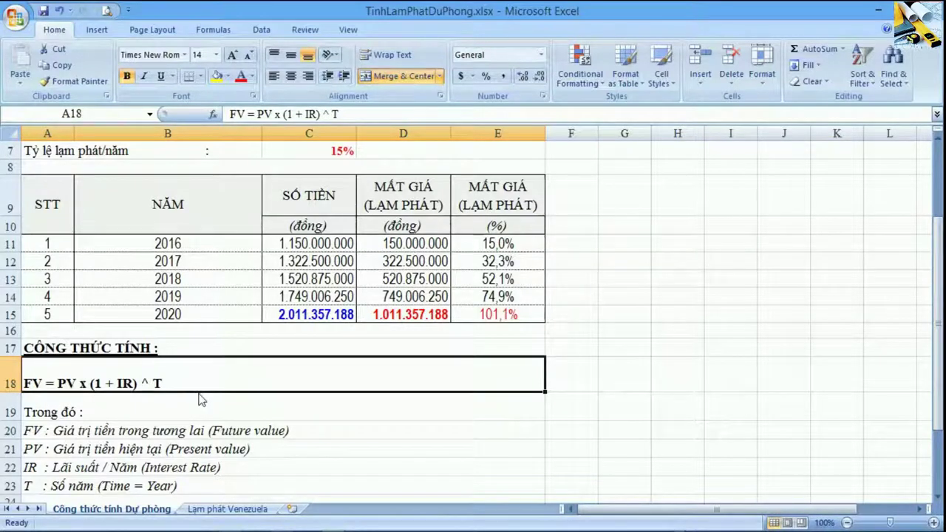
{"action": "scroll", "coordinate": [201, 399], "scroll_direction": "down", "scroll_amount": 1}
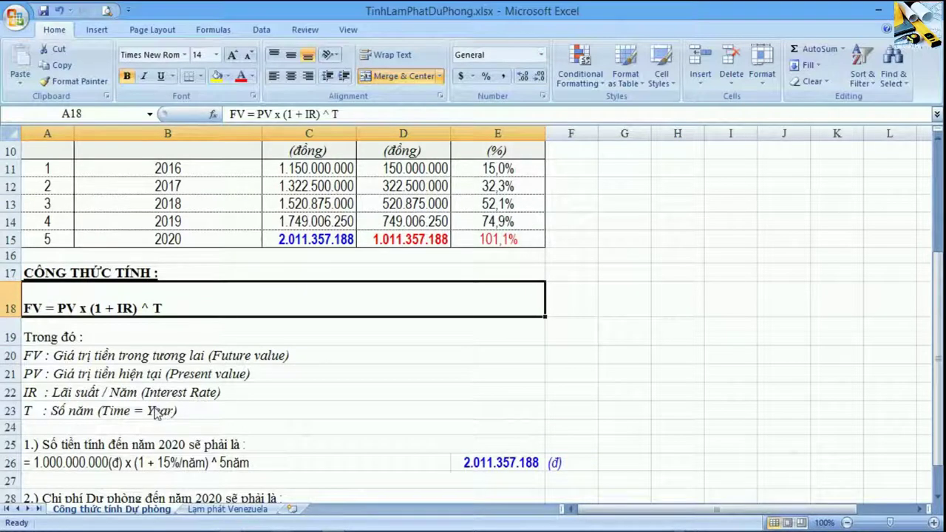
{"action": "left_click", "coordinate": [43, 360]}
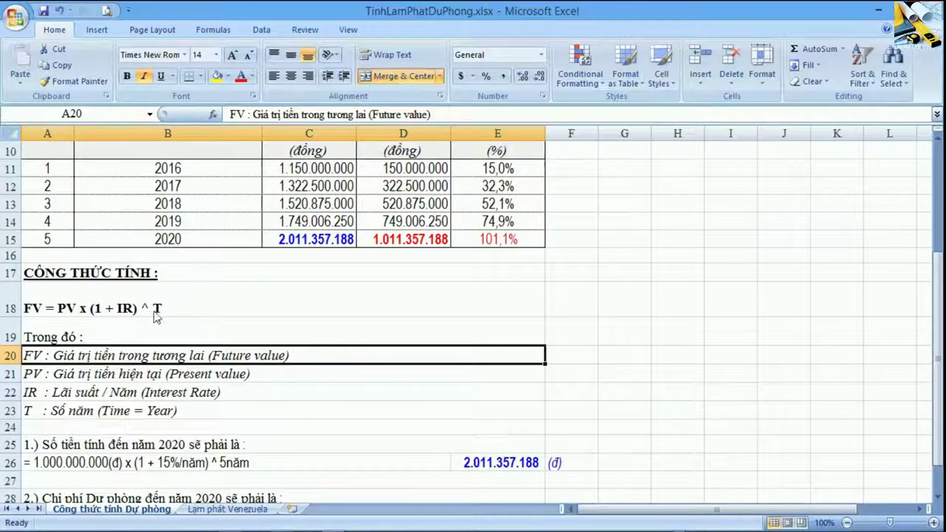
{"action": "left_click", "coordinate": [56, 379]}
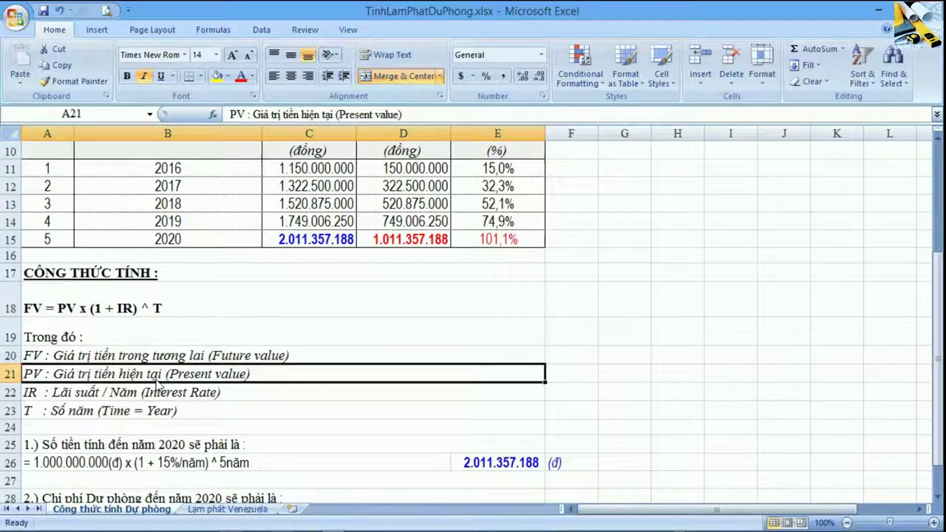
{"action": "scroll", "coordinate": [158, 386], "scroll_direction": "up", "scroll_amount": 3}
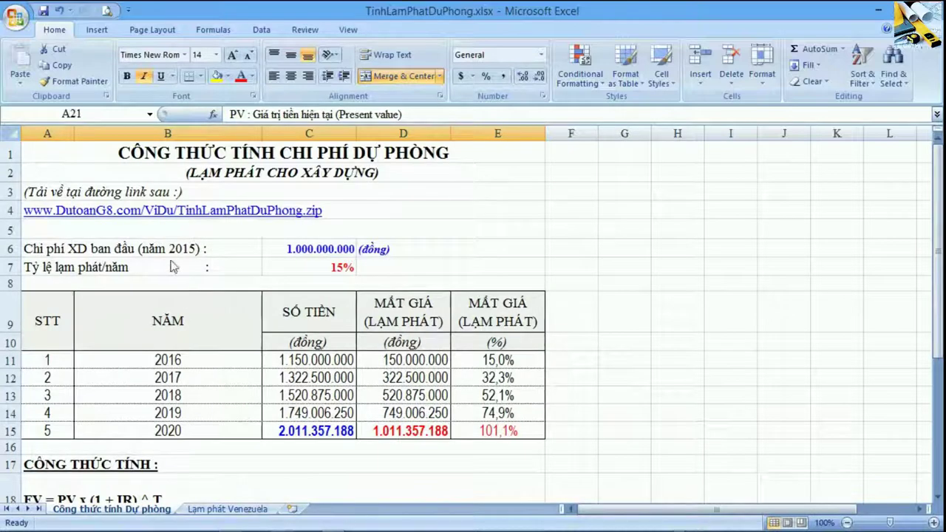
{"action": "scroll", "coordinate": [427, 326], "scroll_direction": "down", "scroll_amount": 3}
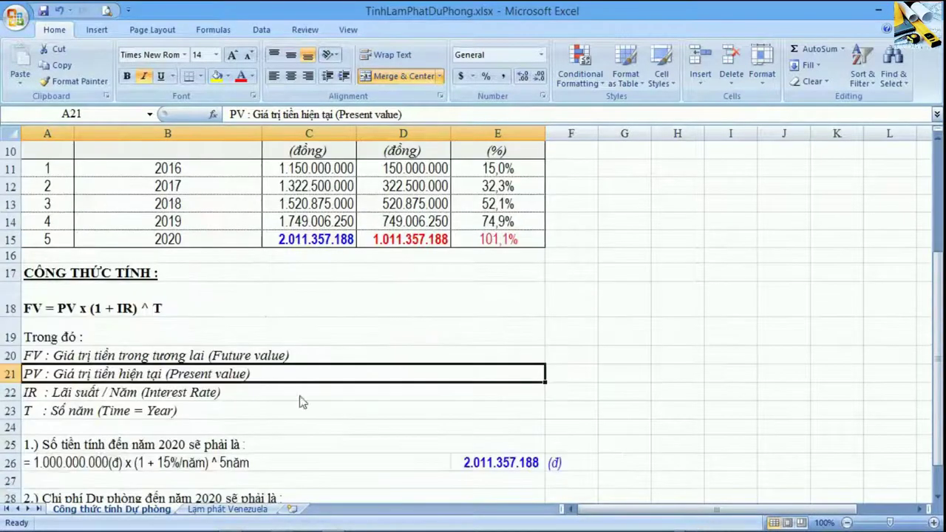
Read the IR and T definitions in rows 22 and 23 and relate them to the annual inflation rate and the formula in row 18.
{"action": "left_click", "coordinate": [35, 398]}
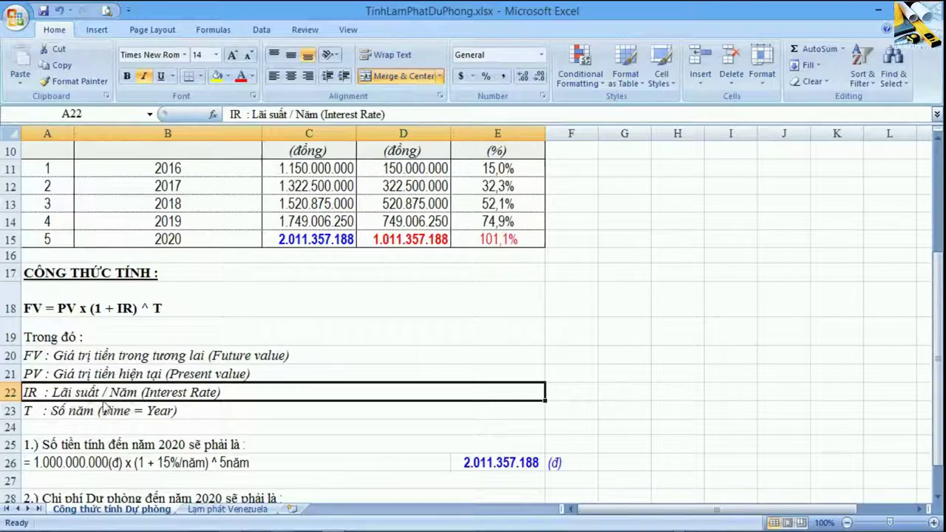
{"action": "scroll", "coordinate": [124, 408], "scroll_direction": "up", "scroll_amount": 2}
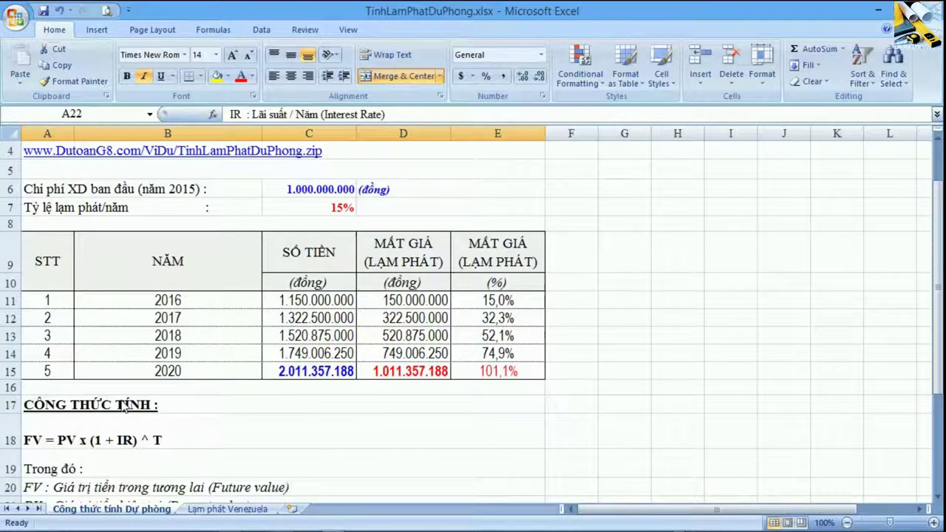
{"action": "scroll", "coordinate": [370, 269], "scroll_direction": "down", "scroll_amount": 3}
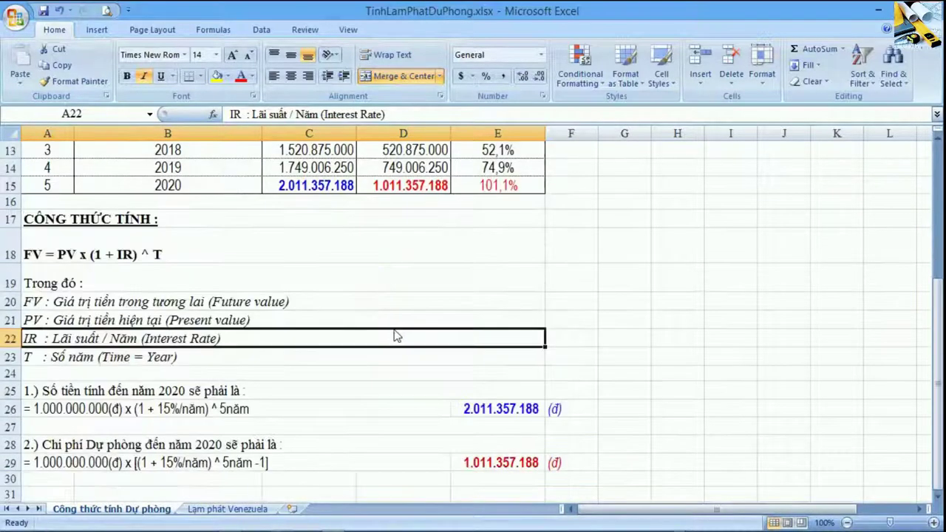
{"action": "left_click", "coordinate": [65, 361]}
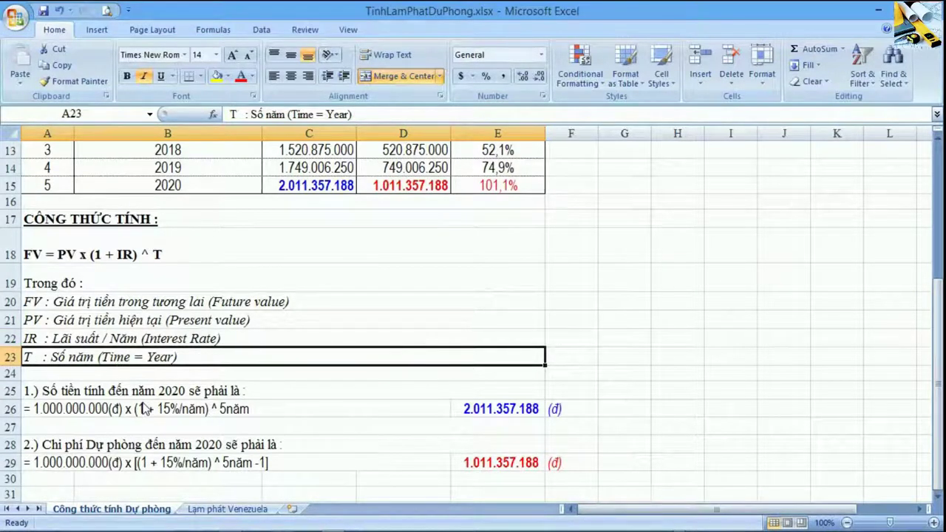
{"action": "left_click", "coordinate": [46, 257]}
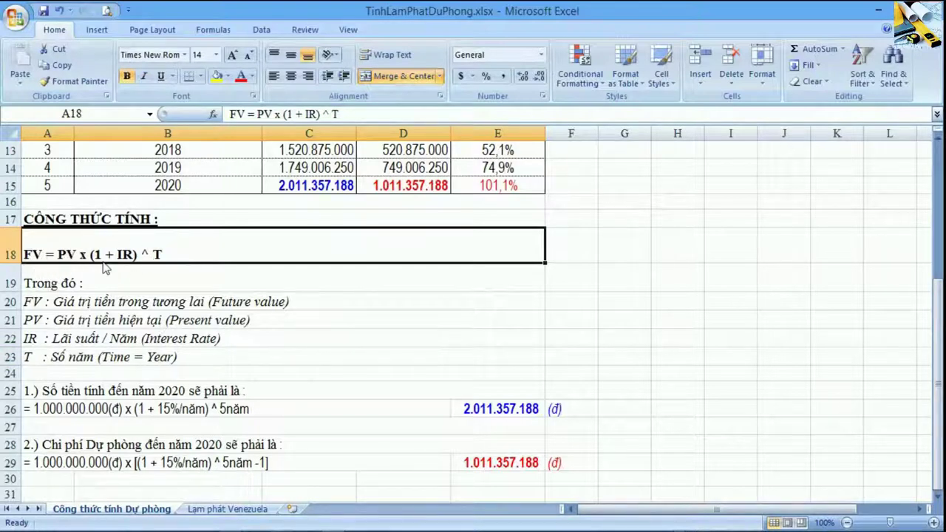
Examine the 2020 amount calculation in rows 25 and 26 and trace the cells referenced by the formula in E26.
{"action": "left_click", "coordinate": [43, 396]}
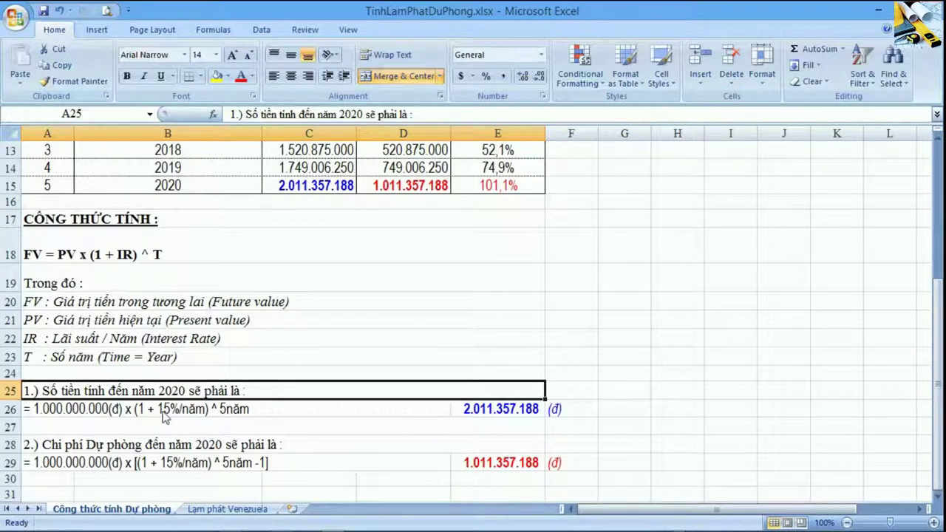
{"action": "left_click", "coordinate": [55, 416]}
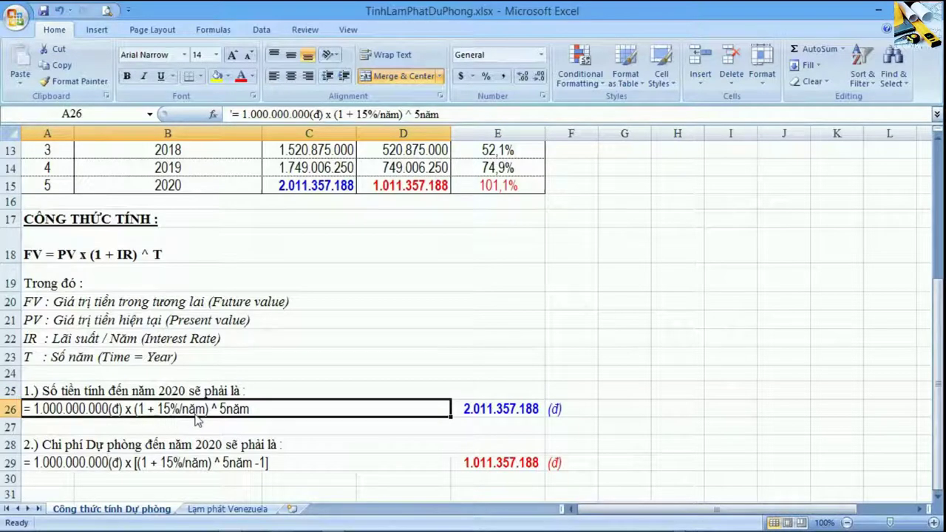
{"action": "double_click", "coordinate": [528, 414]}
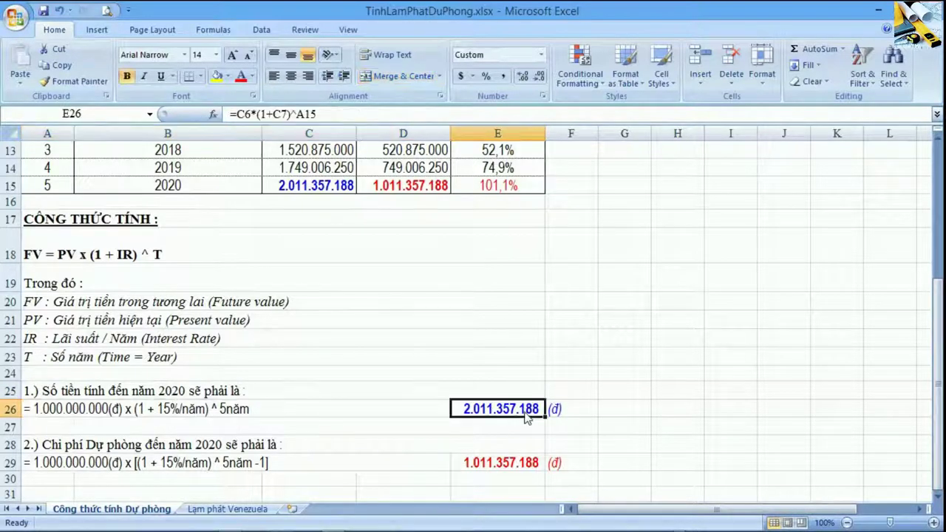
{"action": "scroll", "coordinate": [520, 437], "scroll_direction": "up", "scroll_amount": 3}
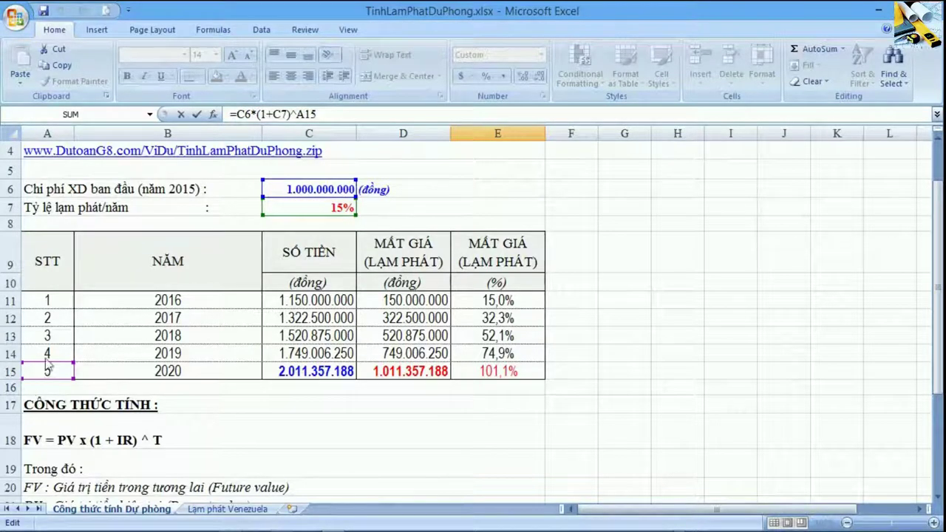
{"action": "scroll", "coordinate": [134, 413], "scroll_direction": "down", "scroll_amount": 2}
{"action": "key", "text": "ctrl+Return"}
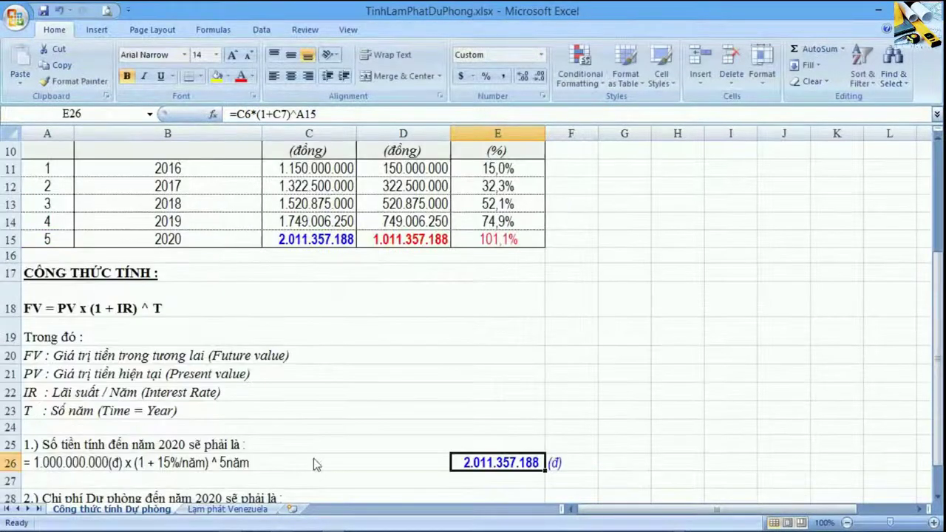
Review the 2020 amount calculation in A26:E26 alongside the contingency-cost heading in row 28 and the 2020 table row.
{"action": "left_click", "coordinate": [444, 470]}
{"action": "left_click_drag", "start_coordinate": [444, 469], "coordinate": [518, 473]}
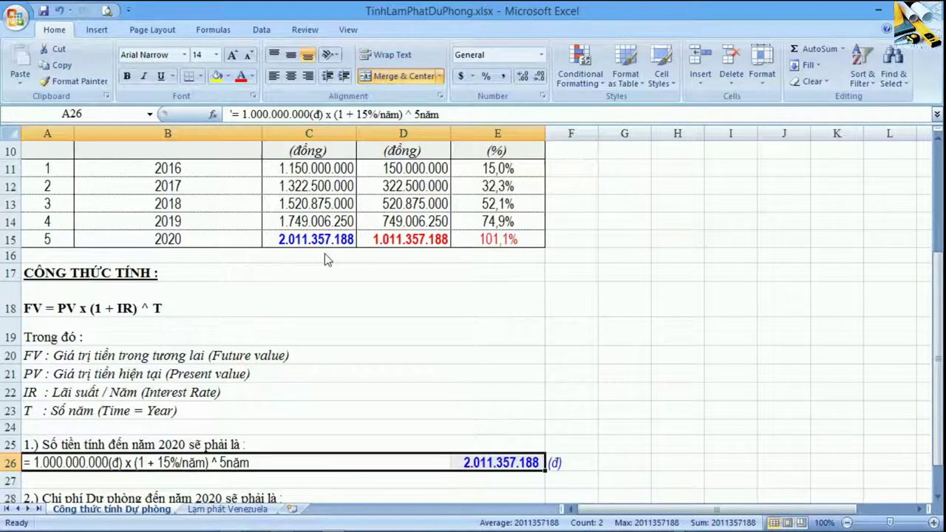
{"action": "scroll", "coordinate": [325, 254], "scroll_direction": "down", "scroll_amount": 2}
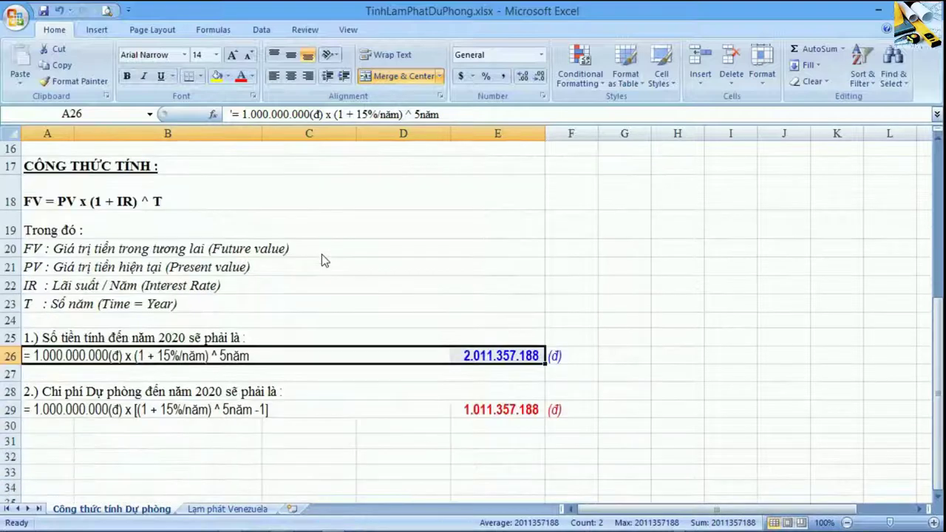
{"action": "left_click", "coordinate": [433, 394]}
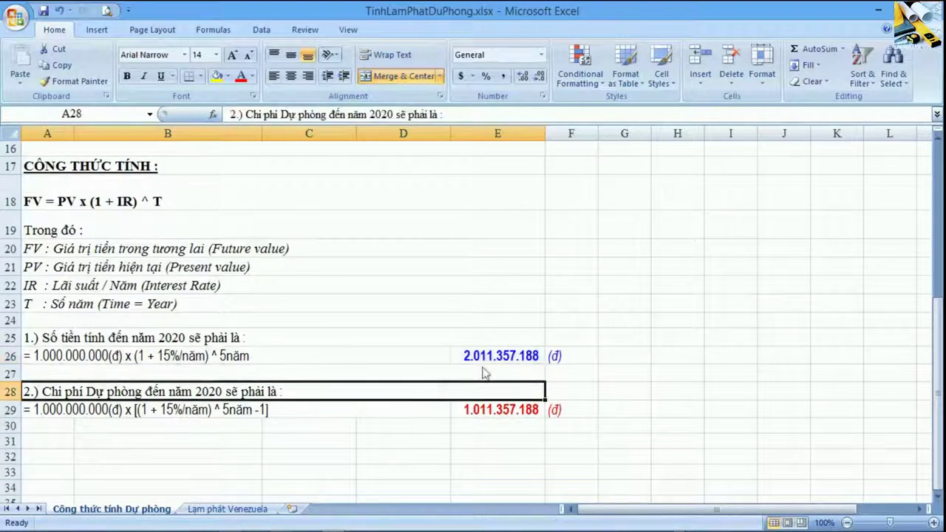
{"action": "left_click", "coordinate": [418, 362]}
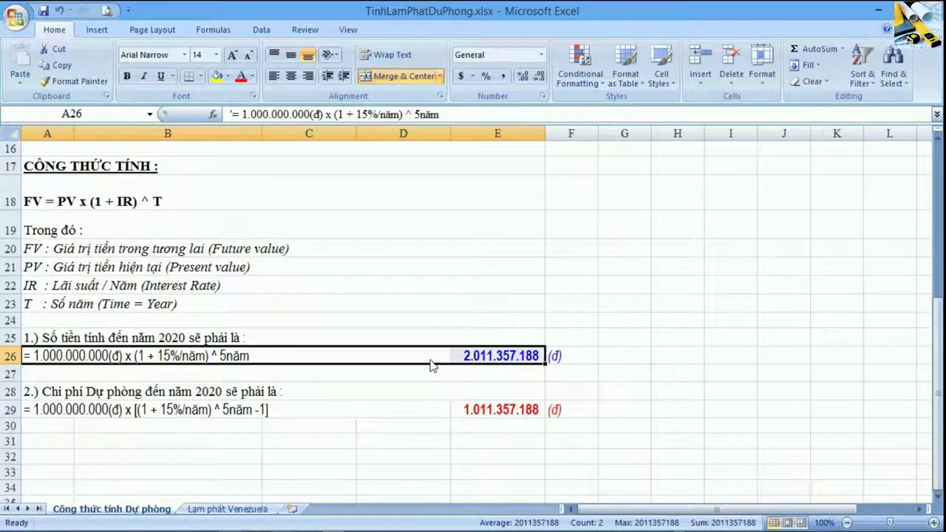
{"action": "left_click", "coordinate": [494, 358]}
{"action": "scroll", "coordinate": [480, 359], "scroll_direction": "up", "scroll_amount": 3}
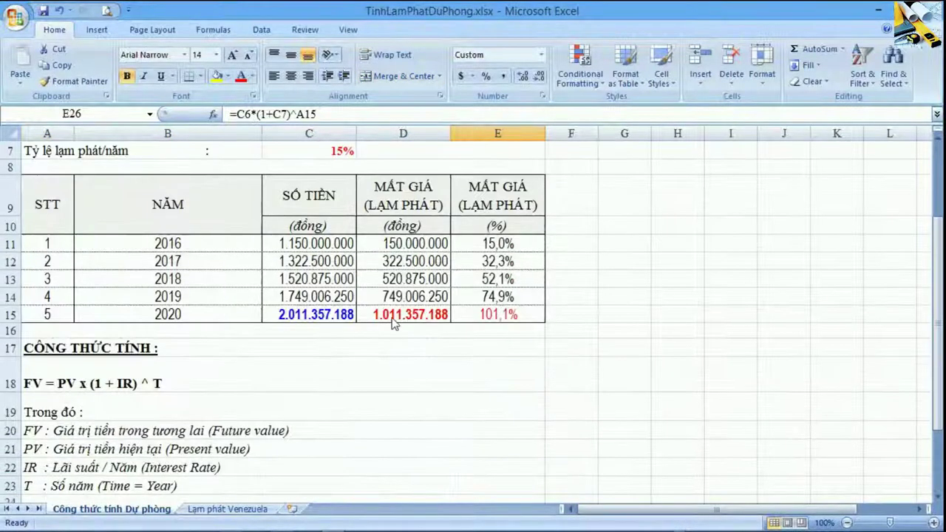
Inspect the 2020 inflation-loss formula in D15 against the initial cost in C6, and compare the figures in C15:D15.
{"action": "double_click", "coordinate": [397, 317]}
{"action": "scroll", "coordinate": [323, 337], "scroll_direction": "up", "scroll_amount": 1}
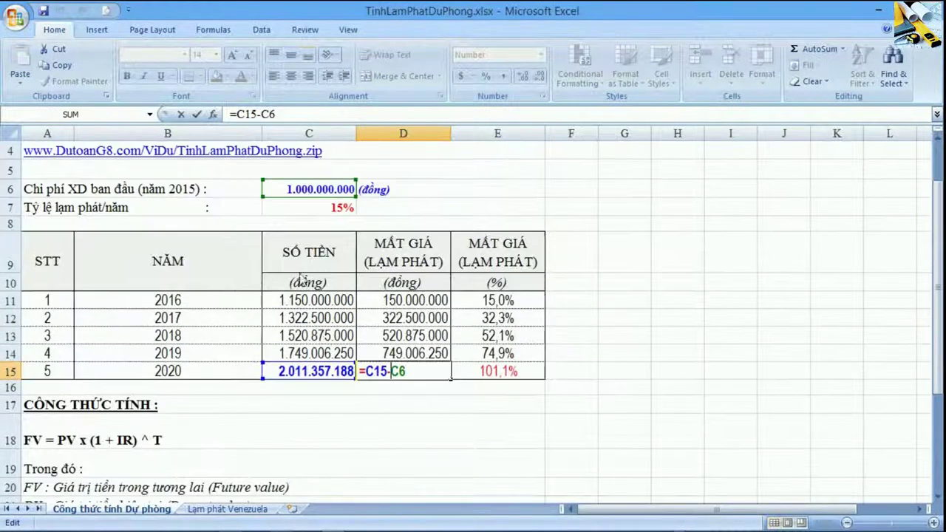
{"action": "key", "text": "Escape"}
{"action": "left_click_drag", "start_coordinate": [343, 383], "coordinate": [415, 387]}
{"action": "scroll", "coordinate": [415, 389], "scroll_direction": "down", "scroll_amount": 2}
{"action": "scroll", "coordinate": [413, 388], "scroll_direction": "down", "scroll_amount": 2}
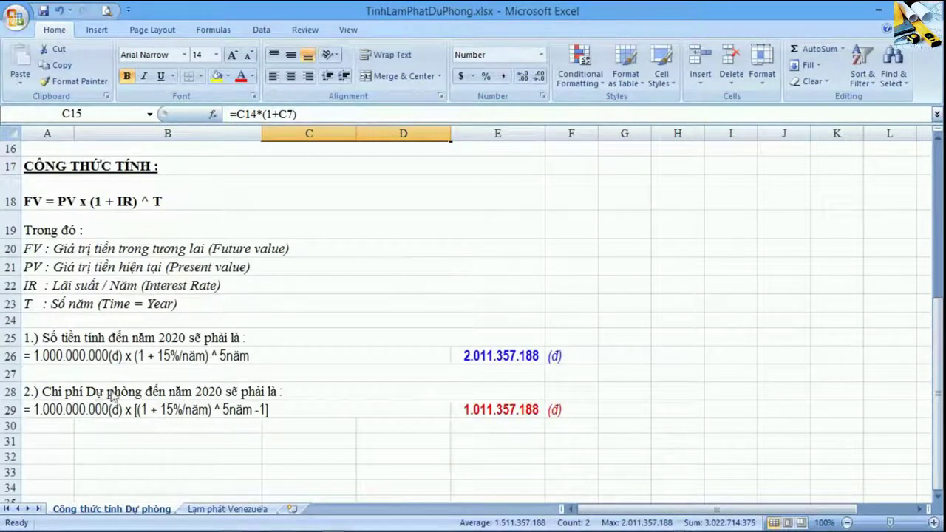
Examine the 2020 contingency-cost expression in A29 and the formula in E29, comparing its result with the inflation loss in D15.
{"action": "left_click", "coordinate": [44, 418]}
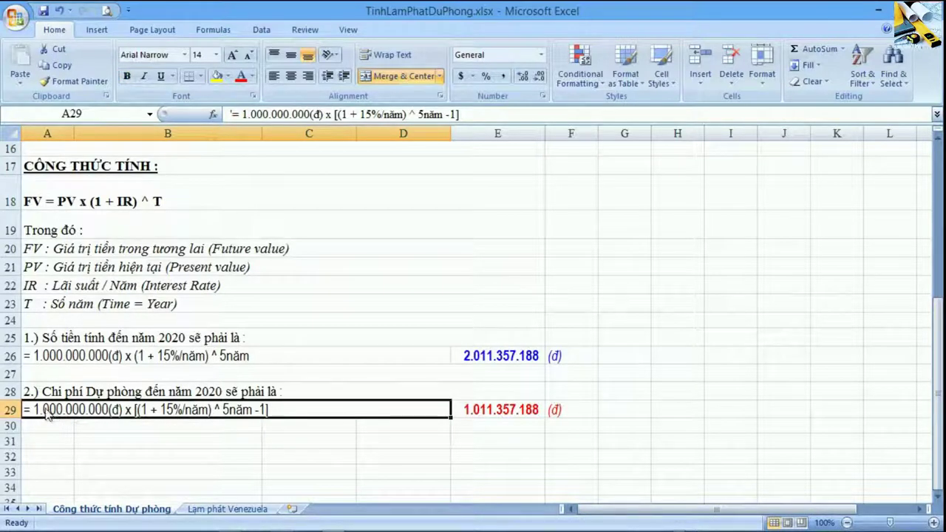
{"action": "double_click", "coordinate": [46, 414]}
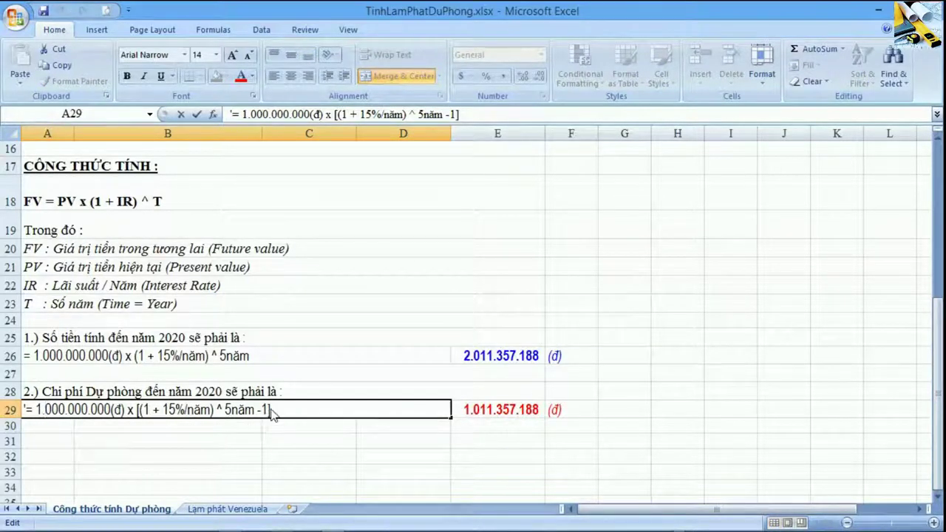
{"action": "key", "text": "Escape"}
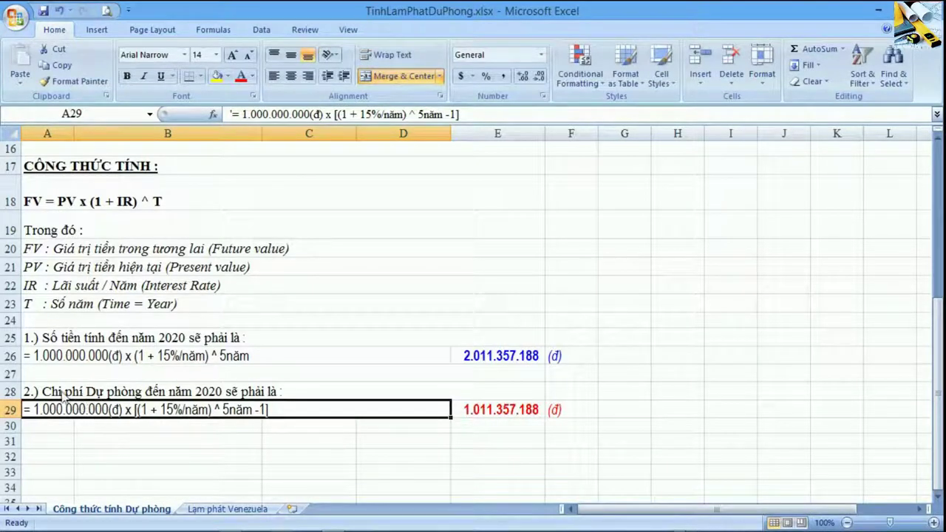
{"action": "left_click", "coordinate": [512, 414]}
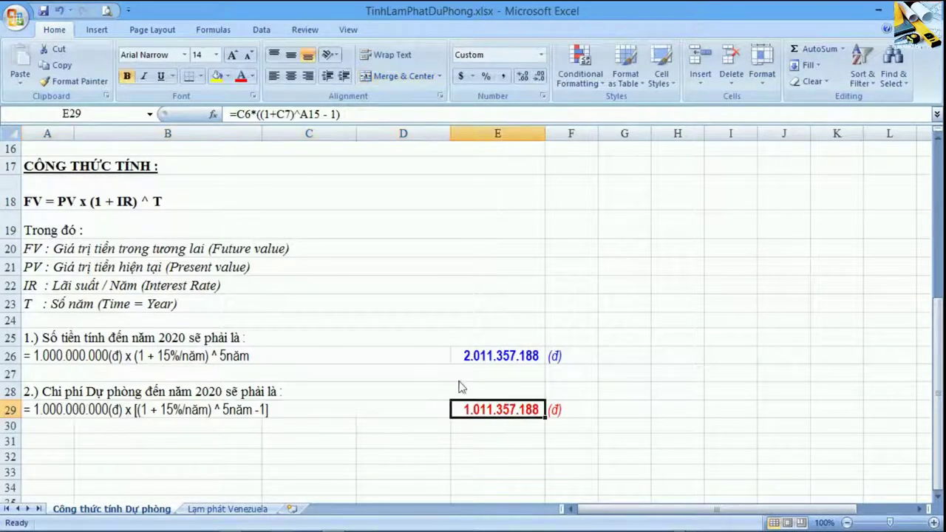
{"action": "scroll", "coordinate": [523, 427], "scroll_direction": "up", "scroll_amount": 1}
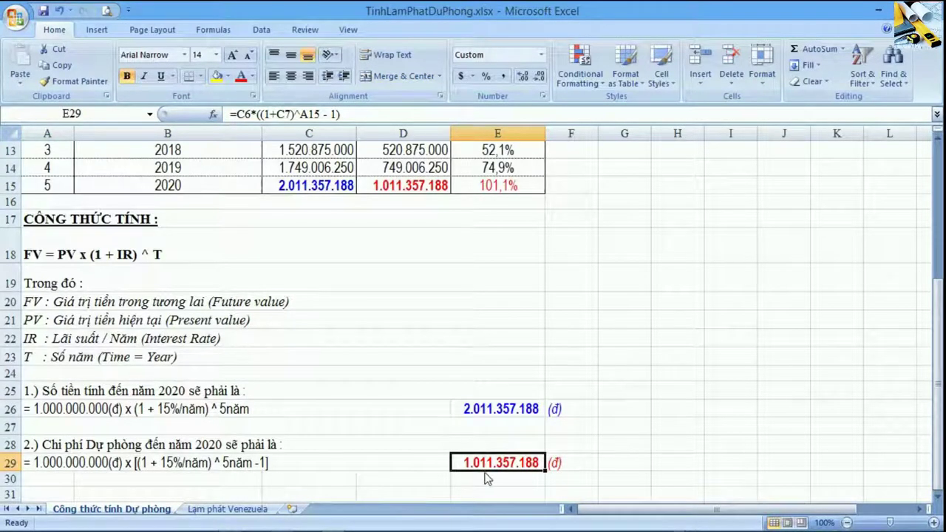
{"action": "left_click", "coordinate": [412, 187]}
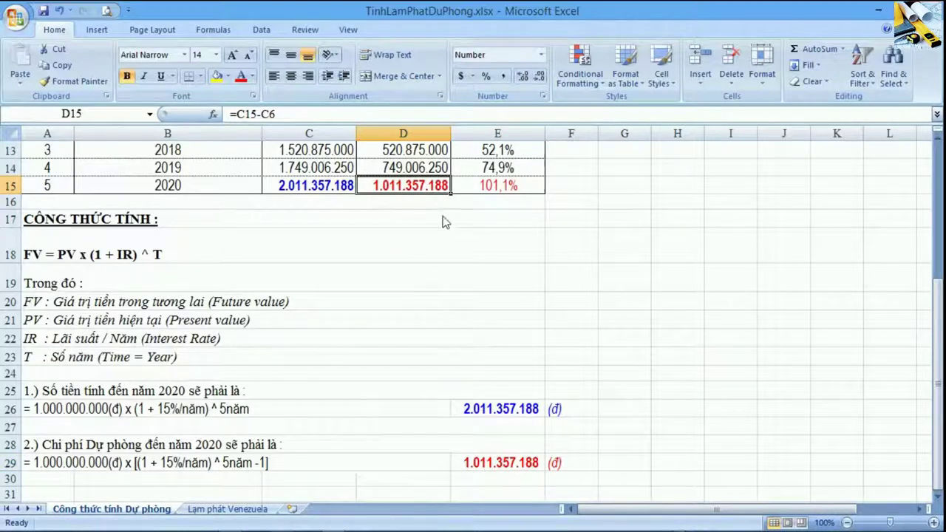
{"action": "scroll", "coordinate": [448, 237], "scroll_direction": "down", "scroll_amount": 1}
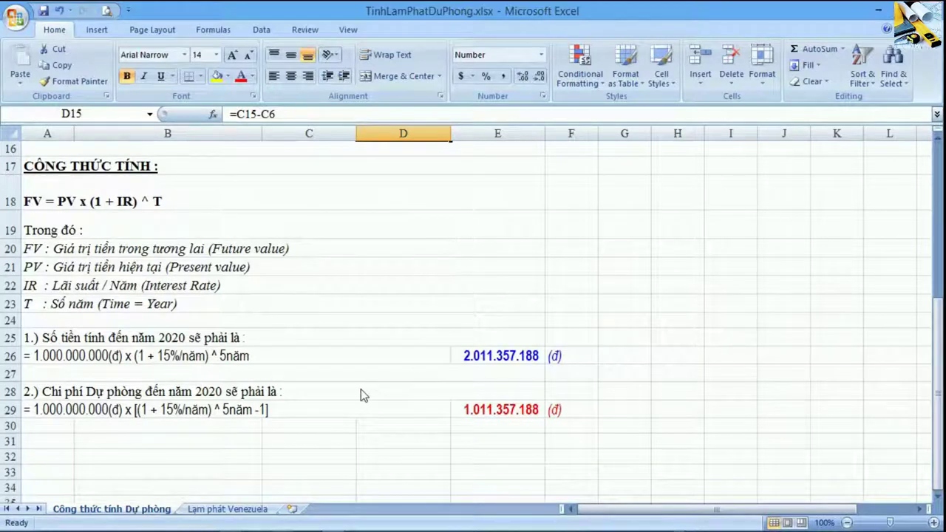
Compare the year-by-year inflation table in A11:E15 with the direct future-value formula in row 18.
{"action": "scroll", "coordinate": [343, 393], "scroll_direction": "up", "scroll_amount": 4}
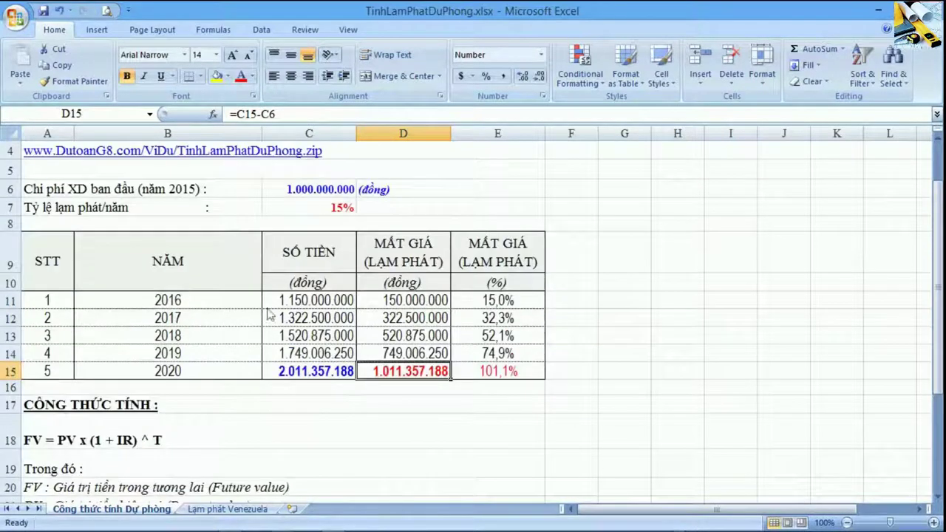
{"action": "left_click_drag", "start_coordinate": [49, 302], "coordinate": [477, 372]}
{"action": "scroll", "coordinate": [473, 370], "scroll_direction": "down", "scroll_amount": 1}
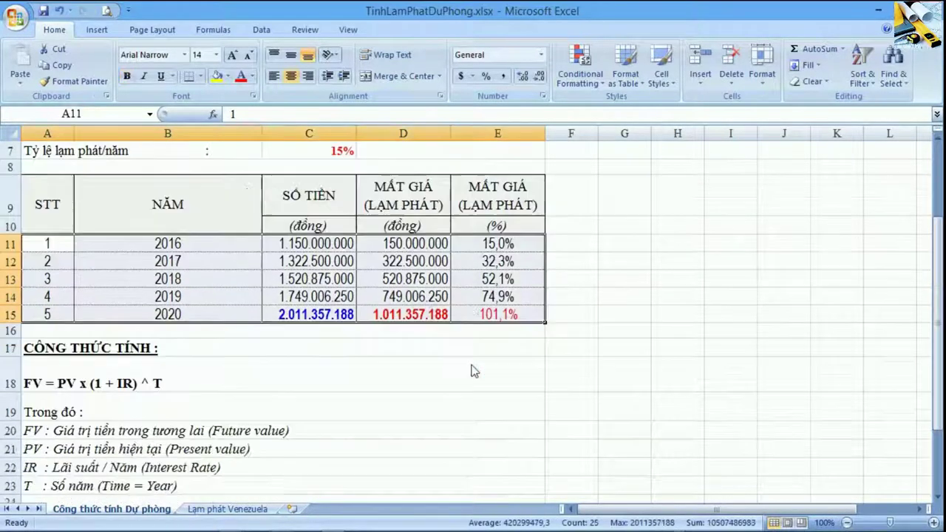
{"action": "left_click", "coordinate": [89, 386]}
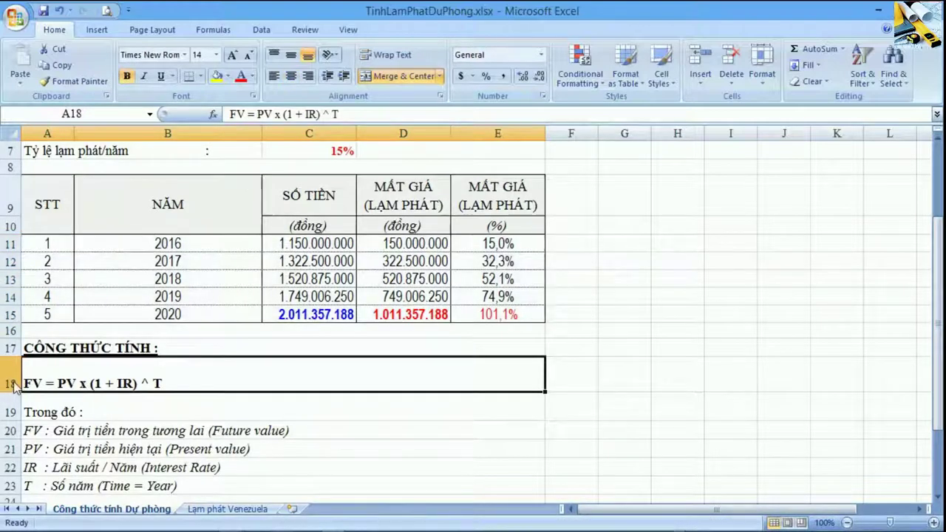
Compare the 2020 amount calculation in row 26 with the contingency-cost expression in A29 and the formula in E29.
{"action": "scroll", "coordinate": [180, 401], "scroll_direction": "down", "scroll_amount": 2}
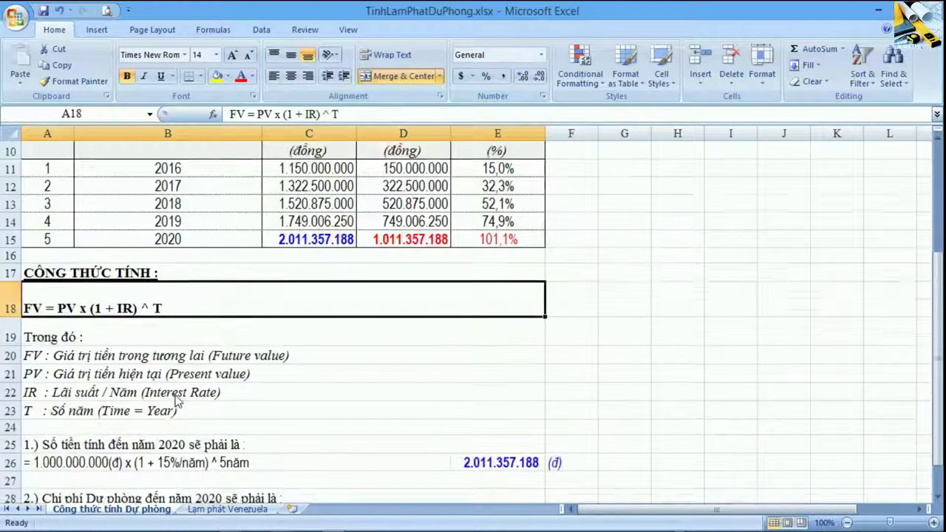
{"action": "left_click", "coordinate": [241, 470]}
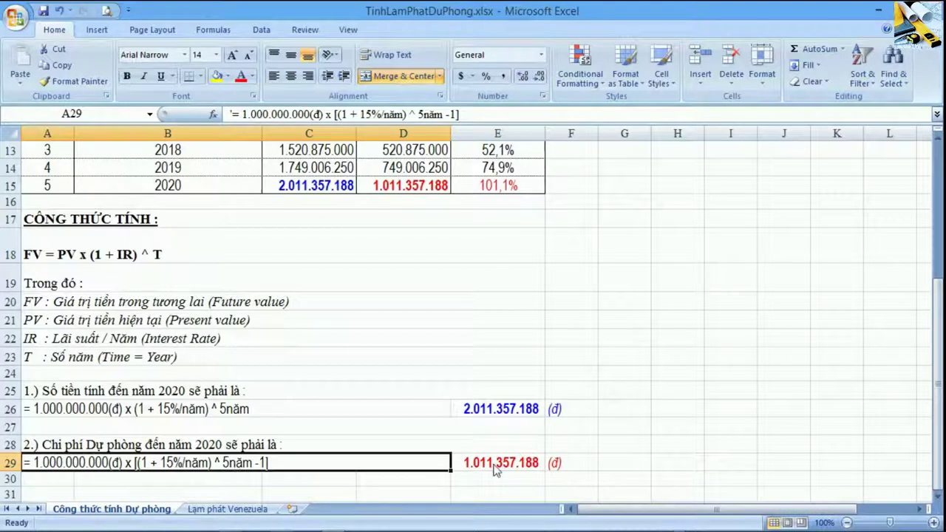
{"action": "left_click_drag", "start_coordinate": [421, 413], "coordinate": [497, 417]}
{"action": "left_click_drag", "start_coordinate": [418, 467], "coordinate": [469, 465]}
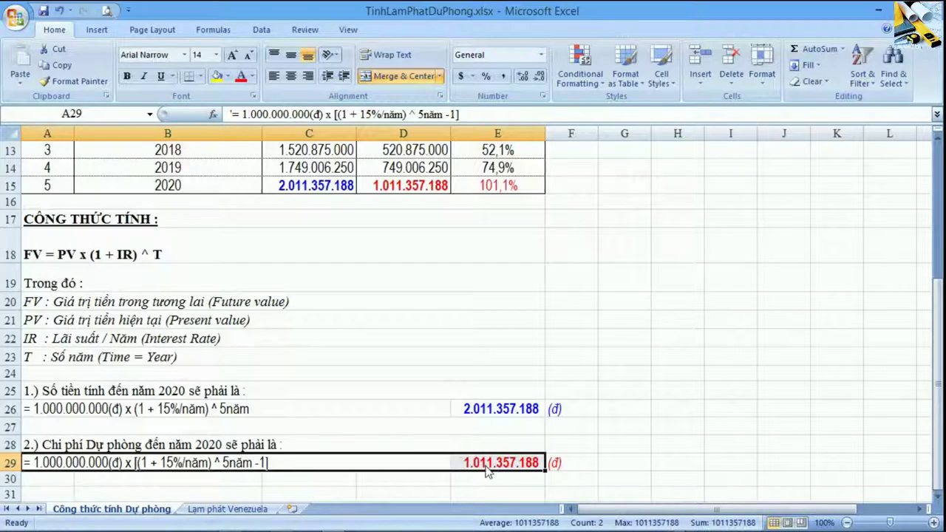
{"action": "left_click", "coordinate": [492, 466]}
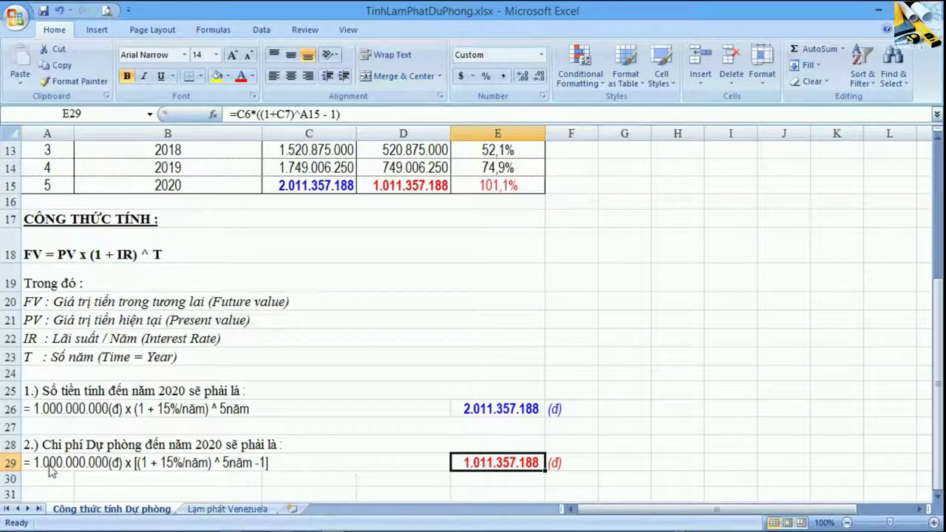
Compare the contingency-cost expression in A29 with formula (2.11) on page 36 of the circular in Foxit Reader, ending back in Excel.
{"action": "left_click", "coordinate": [50, 469]}
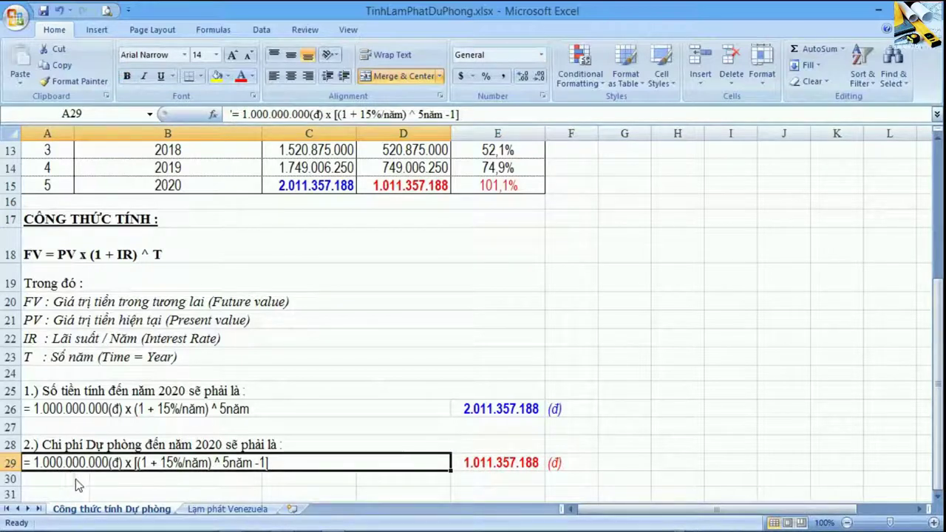
{"action": "left_click", "coordinate": [12, 466]}
{"action": "left_click", "coordinate": [113, 469]}
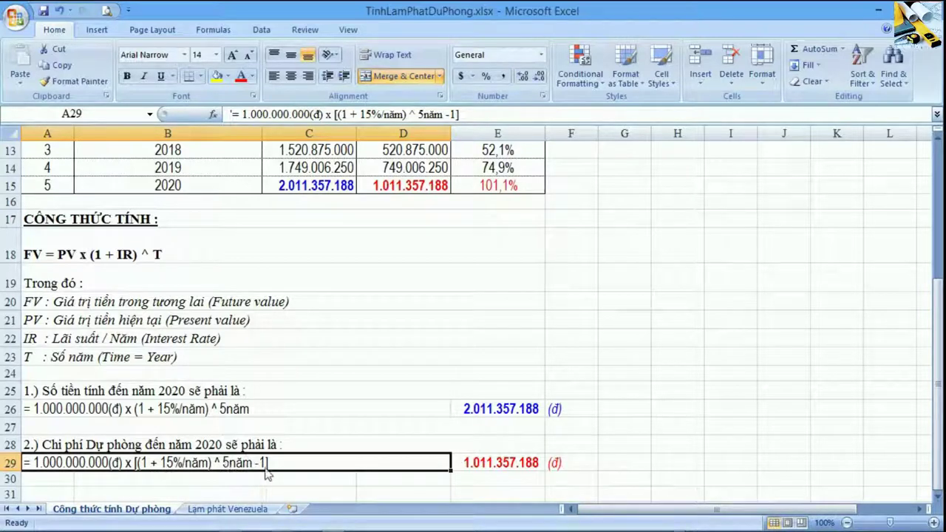
{"action": "key", "text": "alt+Tab"}
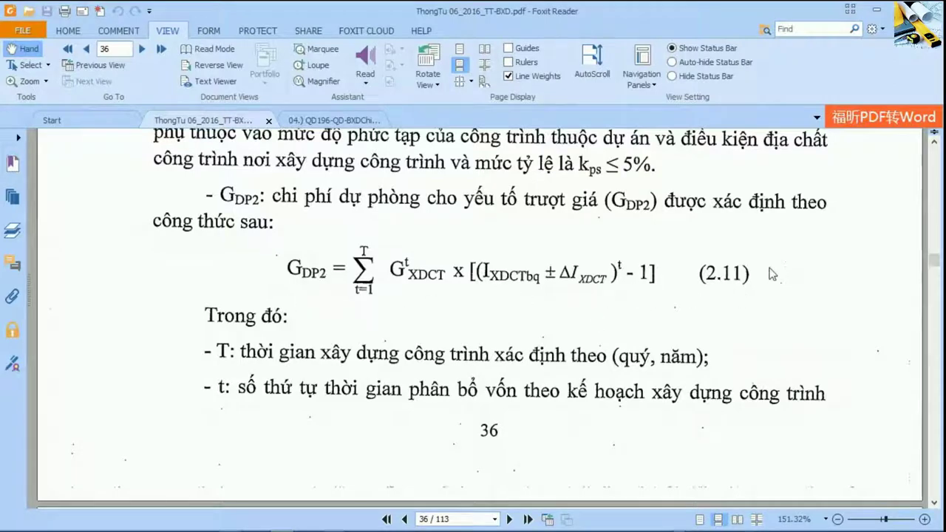
{"action": "key", "text": "alt+Tab"}
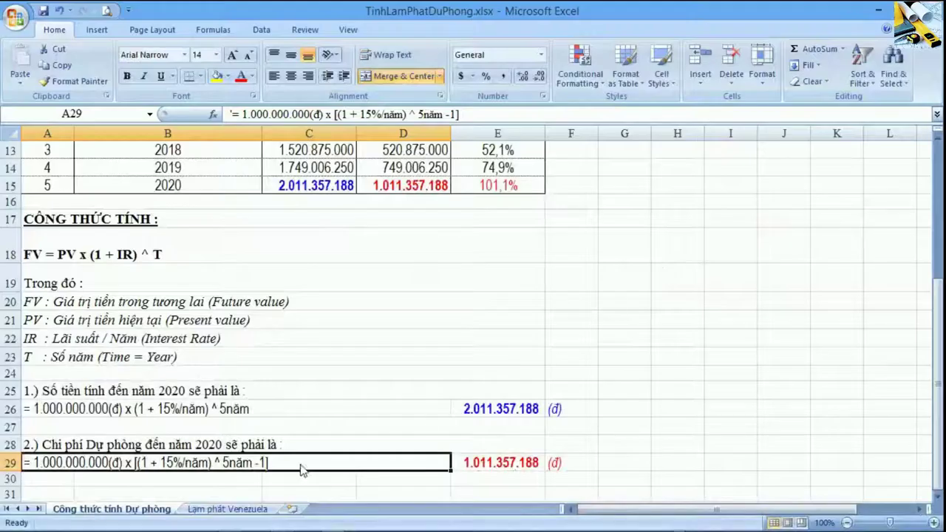
{"action": "left_click", "coordinate": [14, 466]}
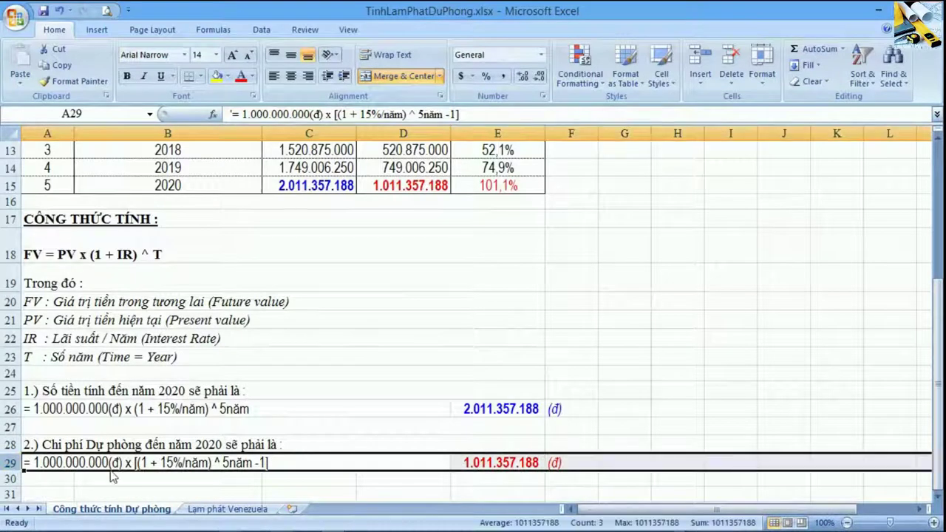
{"action": "left_click", "coordinate": [209, 447]}
{"action": "left_click", "coordinate": [67, 466]}
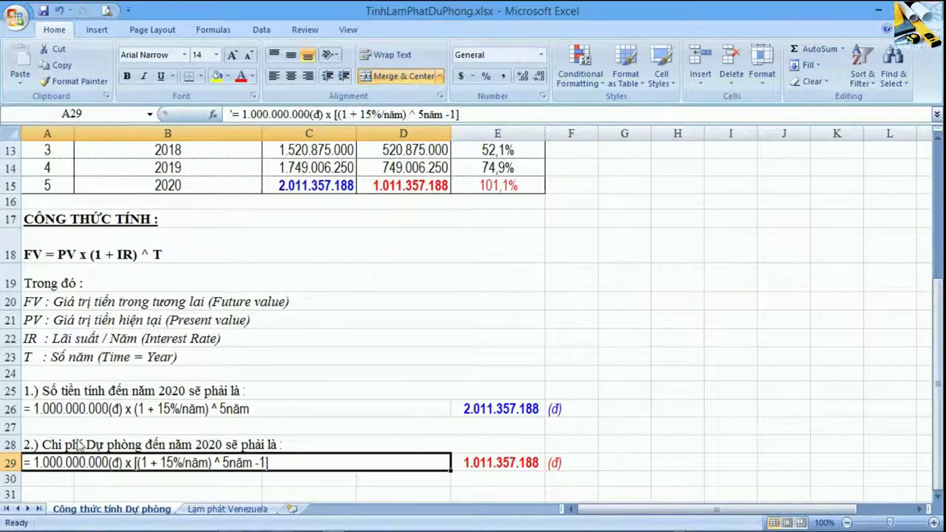
{"action": "key", "text": "alt+Tab"}
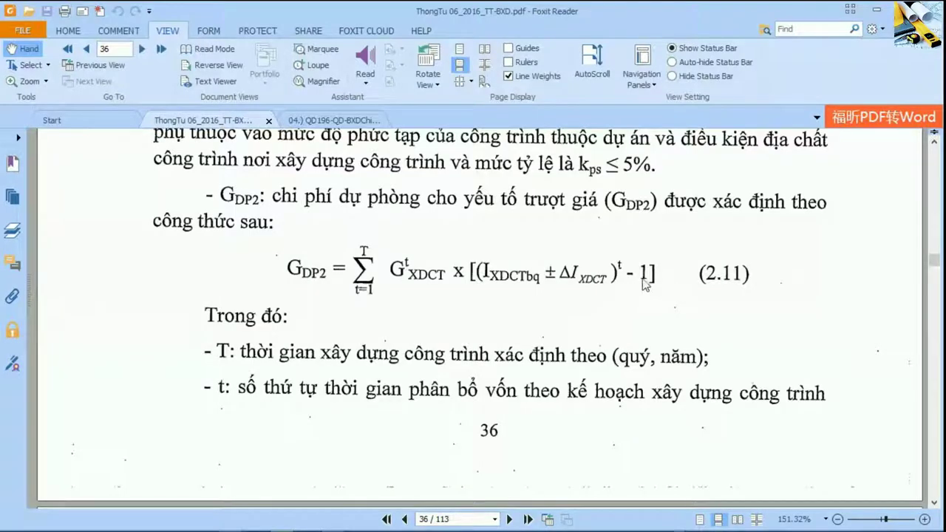
{"action": "key", "text": "alt+Tab"}
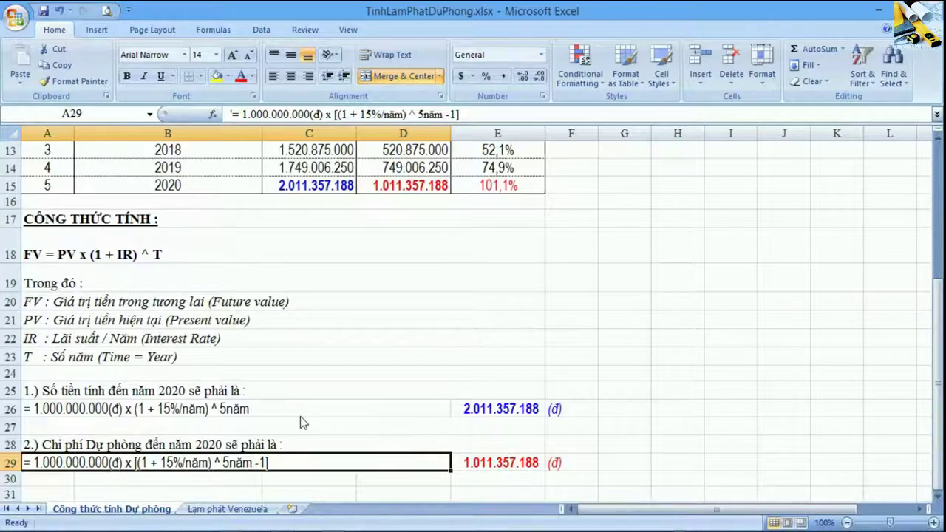
Switch to Dự toán G8 and inspect the yearly contingency column H11:H15 on the Dự phòng and Dự phòng thầu sheets, including the formula in H14.
{"action": "key", "text": "alt+Tab"}
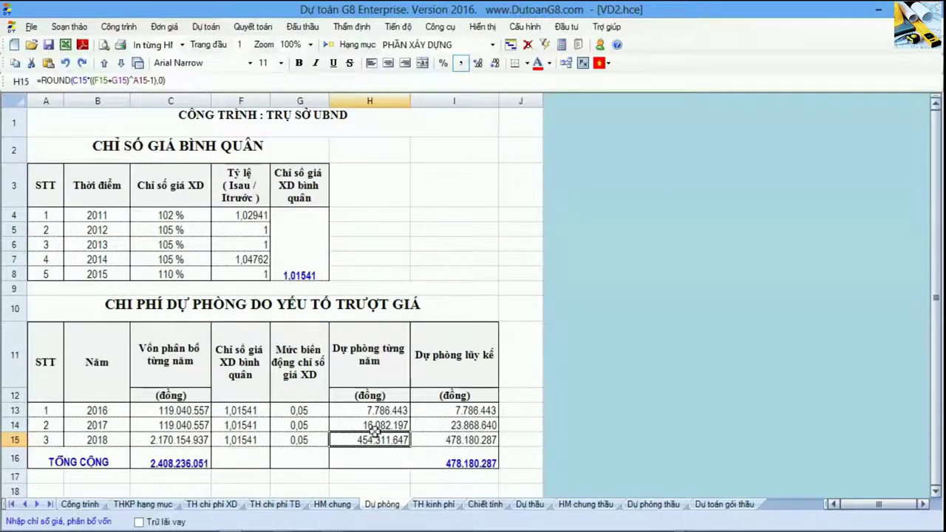
{"action": "left_click_drag", "start_coordinate": [370, 358], "coordinate": [379, 439]}
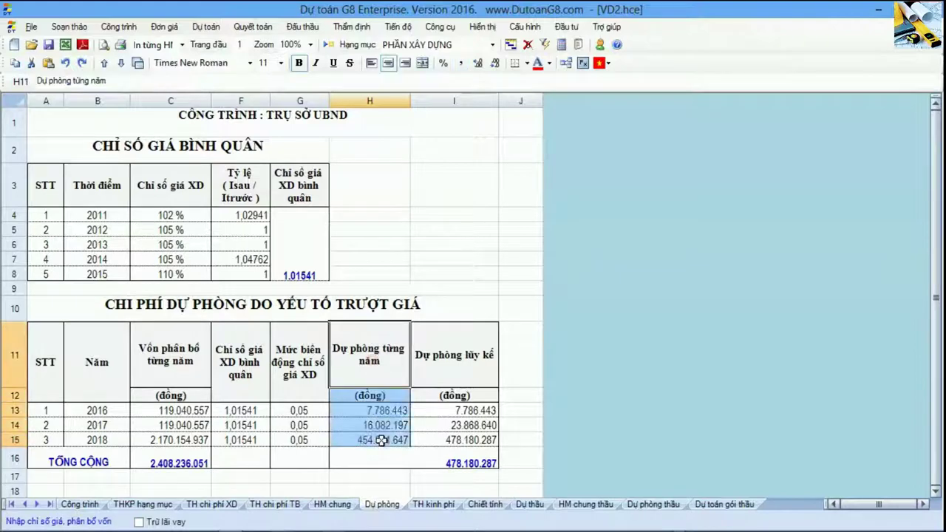
{"action": "left_click", "coordinate": [378, 440]}
{"action": "left_click", "coordinate": [670, 504]}
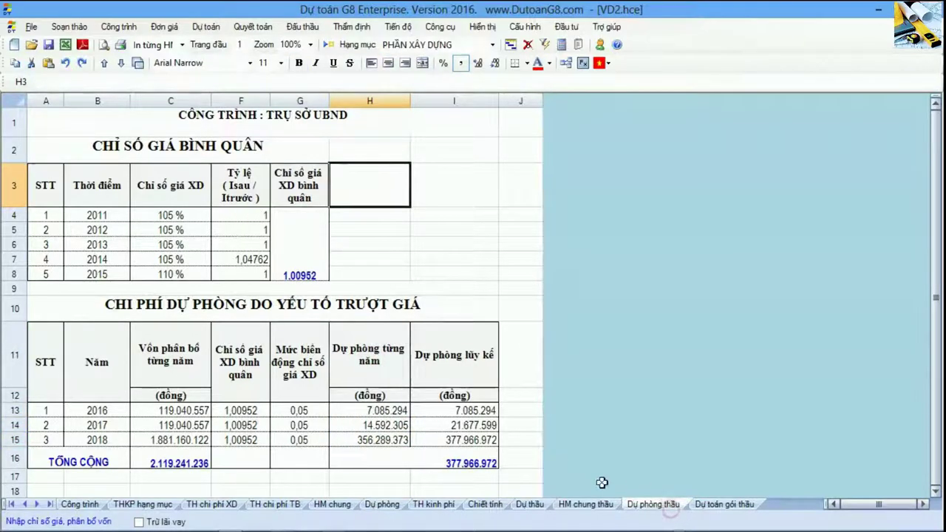
{"action": "left_click_drag", "start_coordinate": [377, 342], "coordinate": [379, 439]}
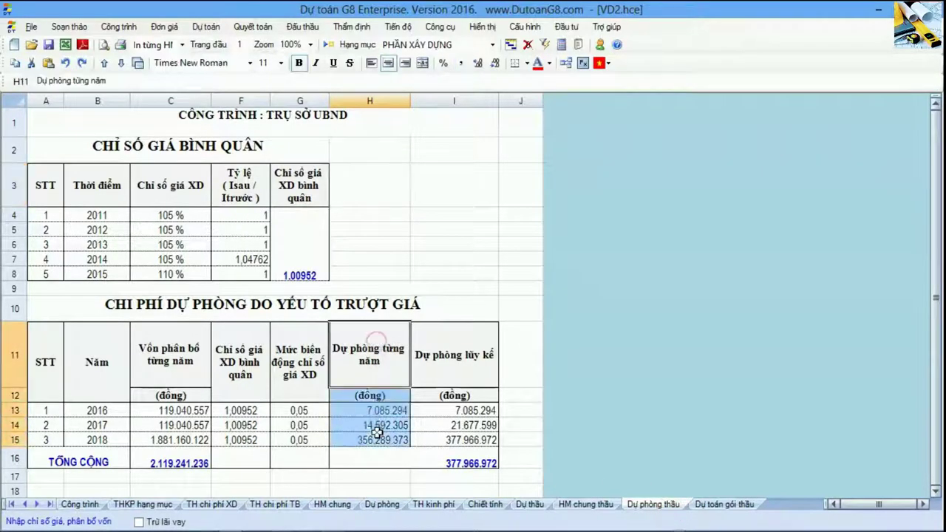
{"action": "left_click", "coordinate": [378, 425]}
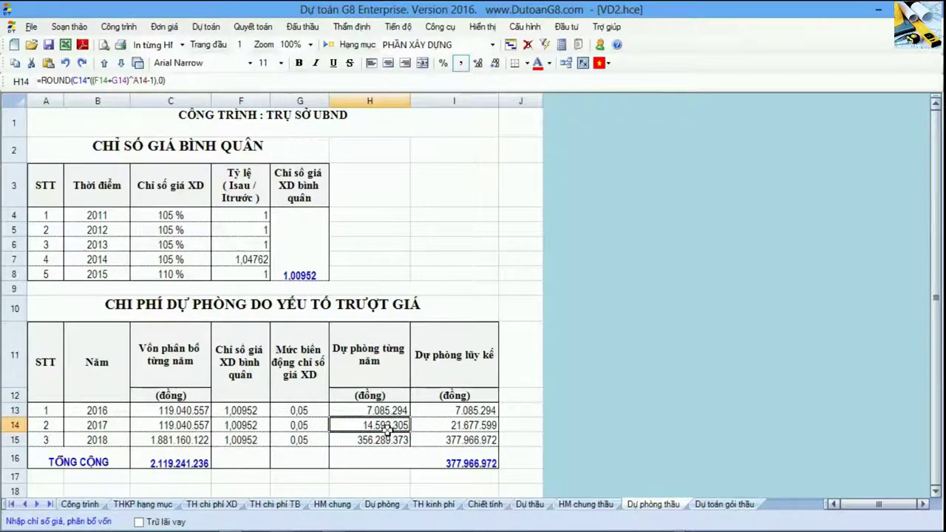
Switch to the Excel inflation workbook and review the title, the construction-inflation subtitle and the initial cost's currency in D6.
{"action": "key", "text": "alt+Tab"}
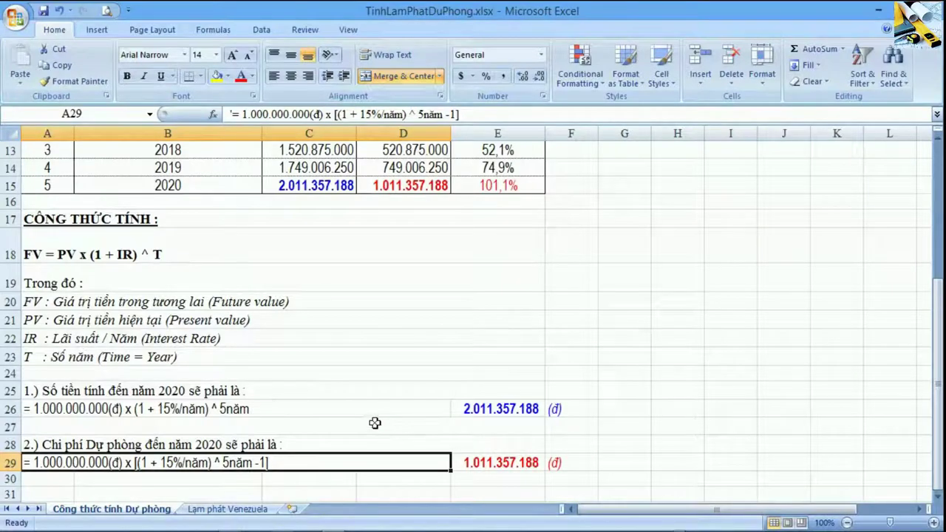
{"action": "scroll", "coordinate": [375, 423], "scroll_direction": "up", "scroll_amount": 4}
{"action": "left_click", "coordinate": [182, 152]}
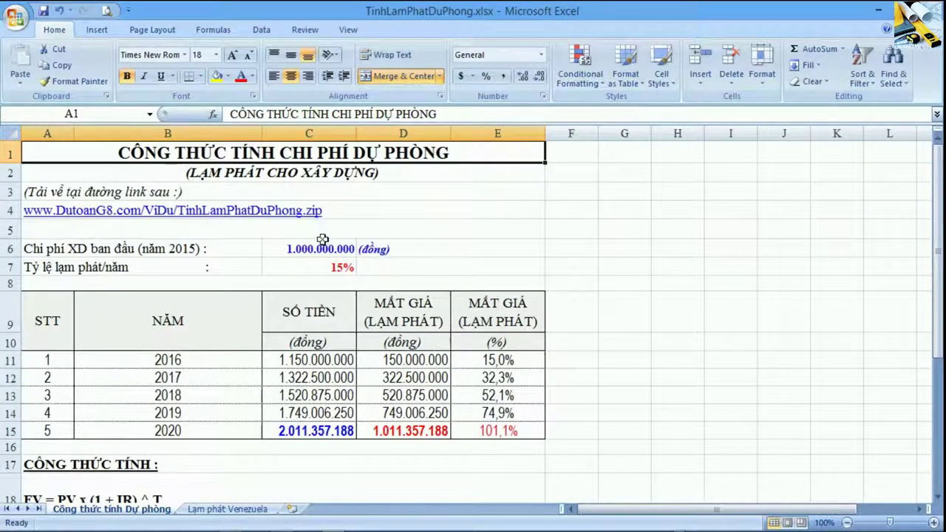
{"action": "left_click", "coordinate": [341, 174]}
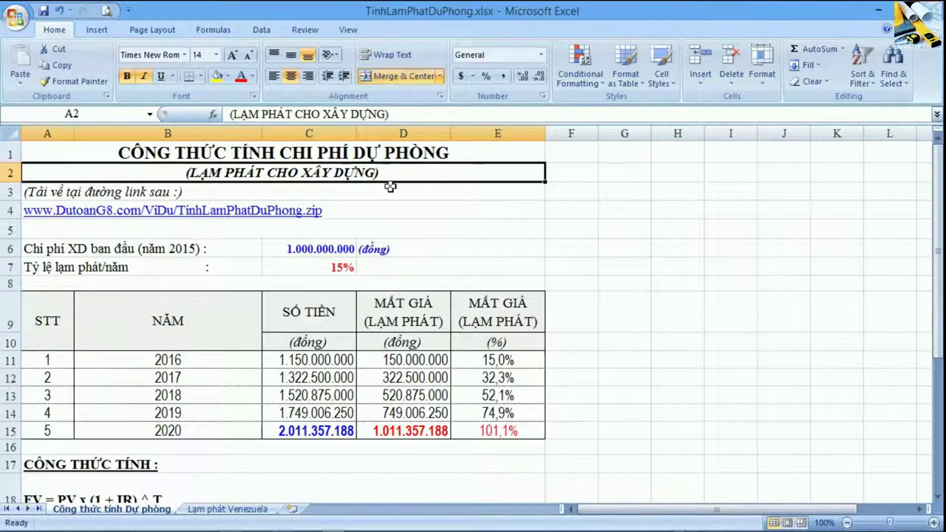
{"action": "left_click", "coordinate": [384, 247]}
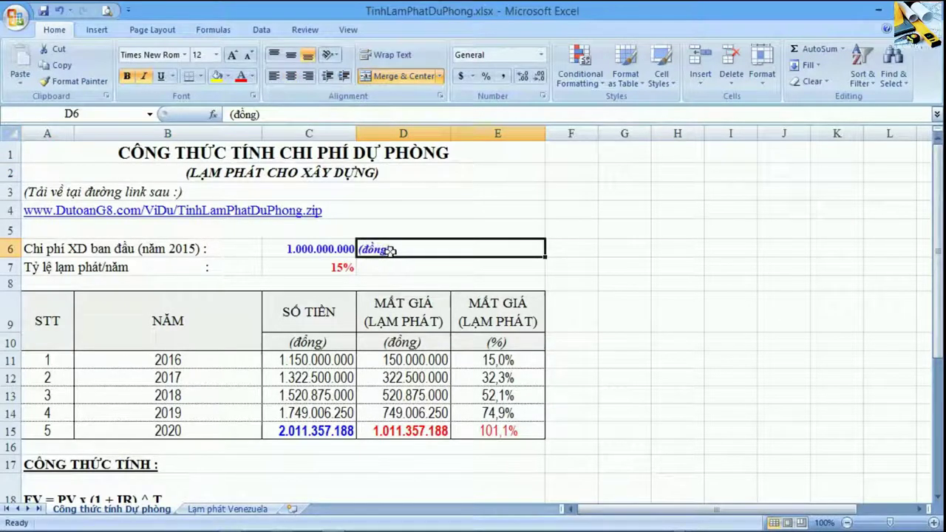
Review the annual inflation rate in row 7 of the Công thức tính Dự phòng sheet.
{"action": "left_click", "coordinate": [102, 271]}
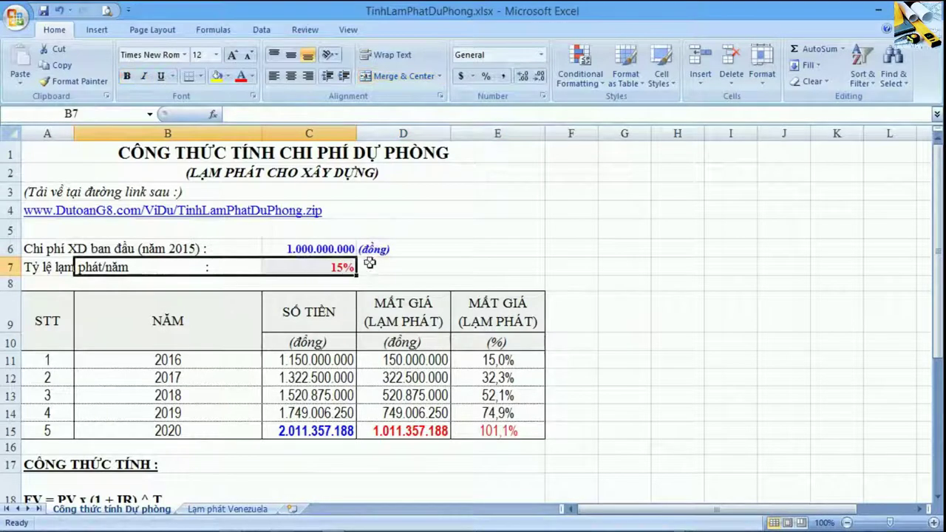
{"action": "left_click", "coordinate": [392, 272]}
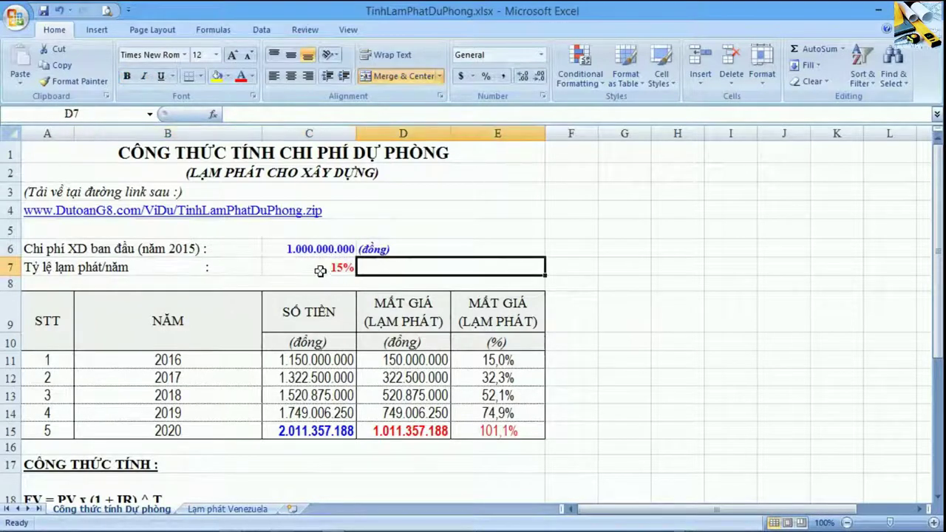
{"action": "left_click", "coordinate": [320, 271]}
{"action": "left_click_drag", "start_coordinate": [376, 268], "coordinate": [54, 274]}
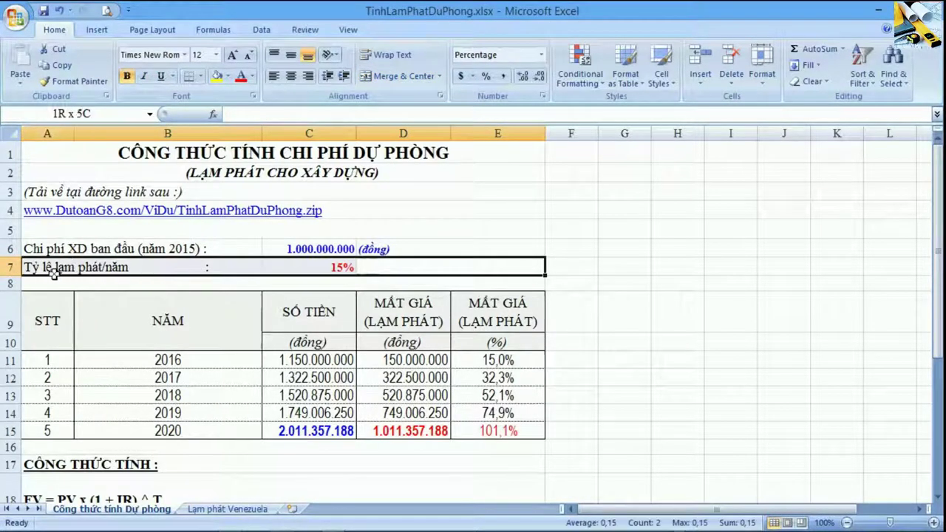
{"action": "left_click", "coordinate": [54, 273]}
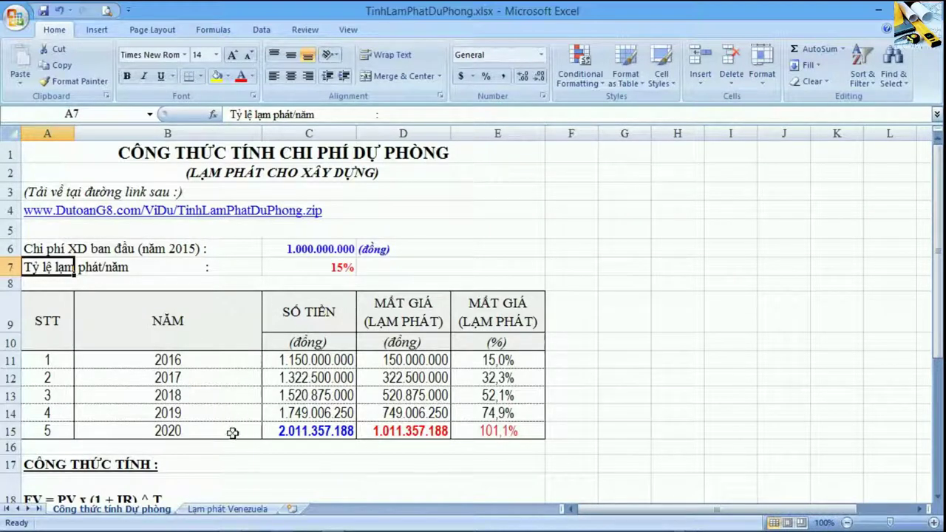
Open the Lạm phát Venezuela sheet and review its subtitle in row 2 and the initial cost's currency in D6.
{"action": "left_click", "coordinate": [244, 509]}
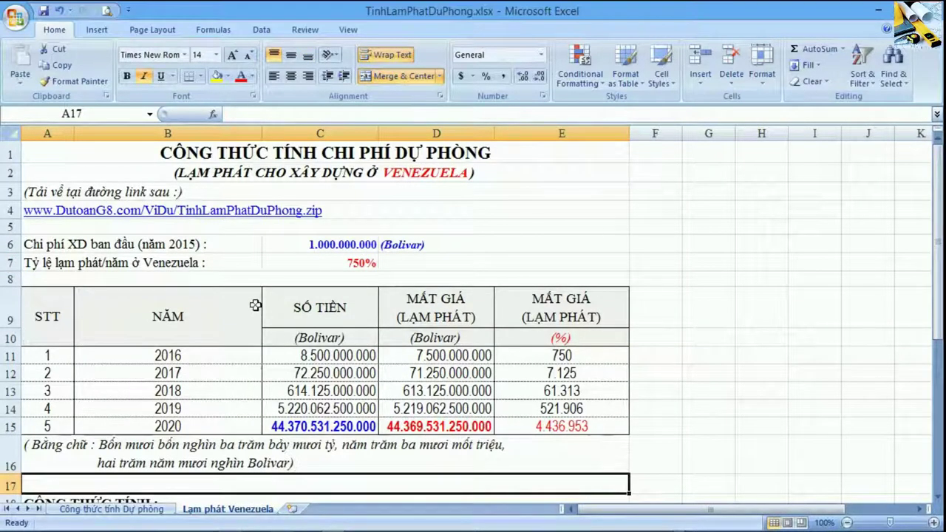
{"action": "left_click", "coordinate": [412, 175]}
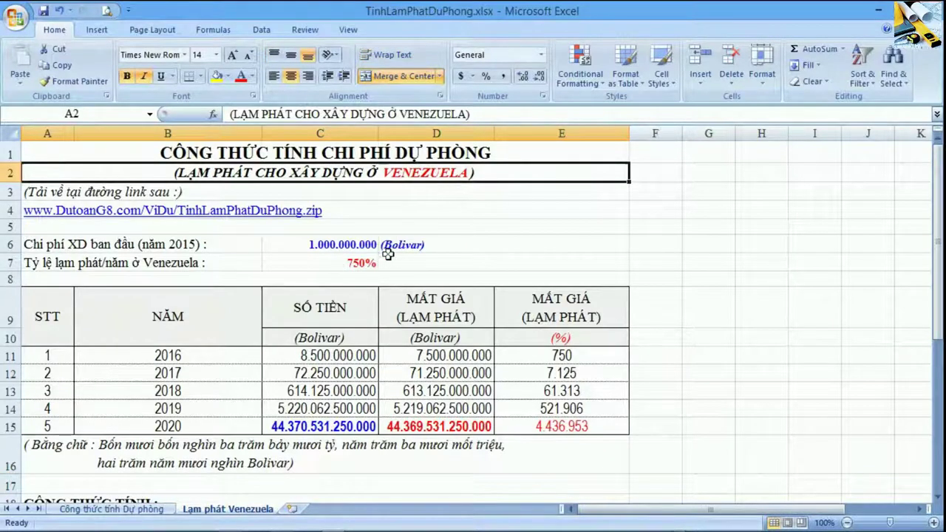
{"action": "left_click", "coordinate": [415, 249]}
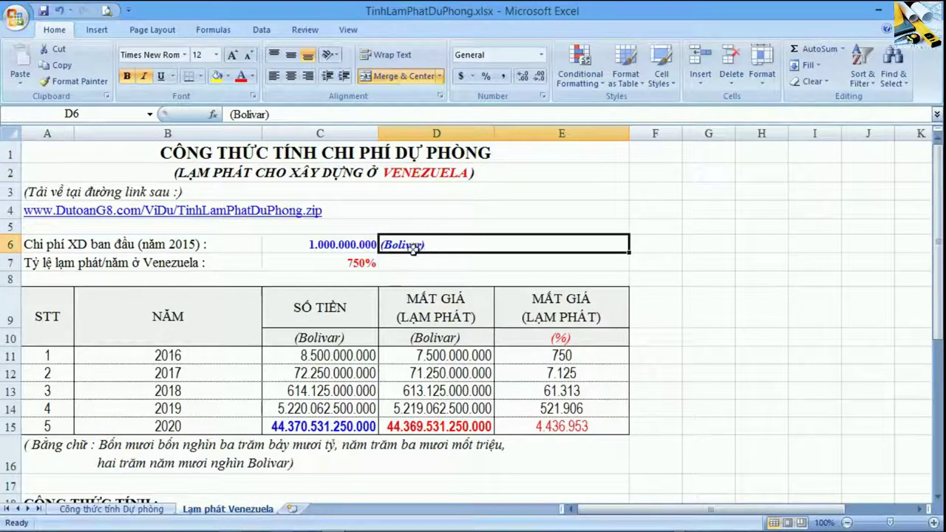
Examine Venezuela's annual inflation rate in C7 together with its label in row 7.
{"action": "left_click_drag", "start_coordinate": [80, 264], "coordinate": [454, 261]}
{"action": "left_click", "coordinate": [454, 260]}
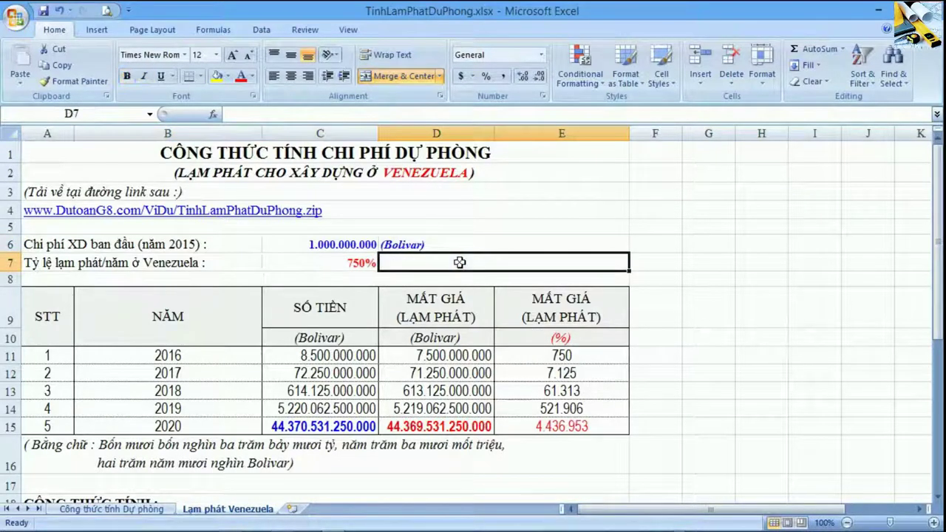
{"action": "left_click", "coordinate": [204, 264]}
{"action": "left_click", "coordinate": [53, 263]}
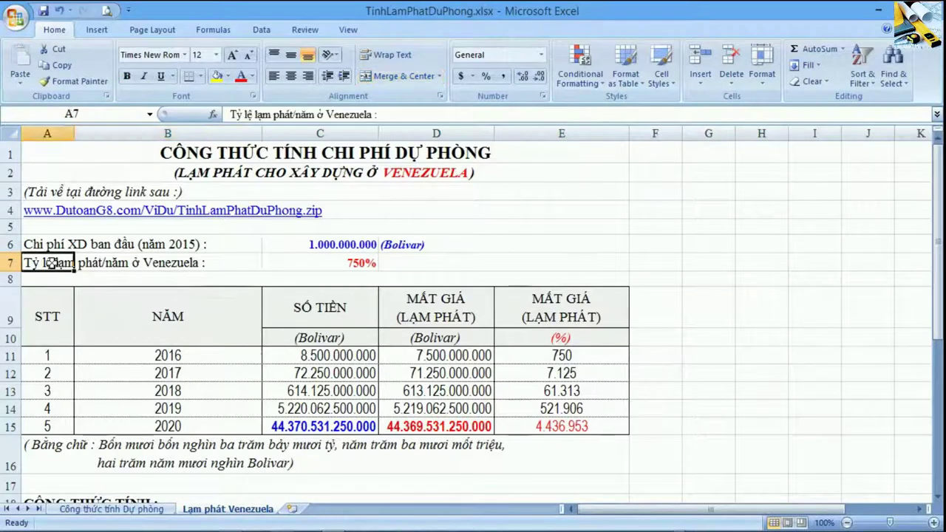
{"action": "left_click", "coordinate": [151, 264]}
{"action": "left_click", "coordinate": [296, 268]}
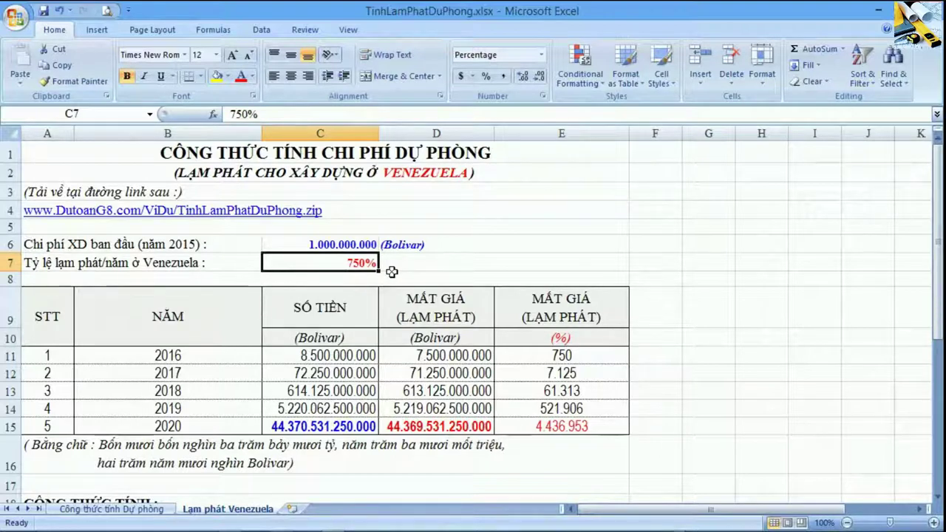
{"action": "left_click", "coordinate": [435, 267]}
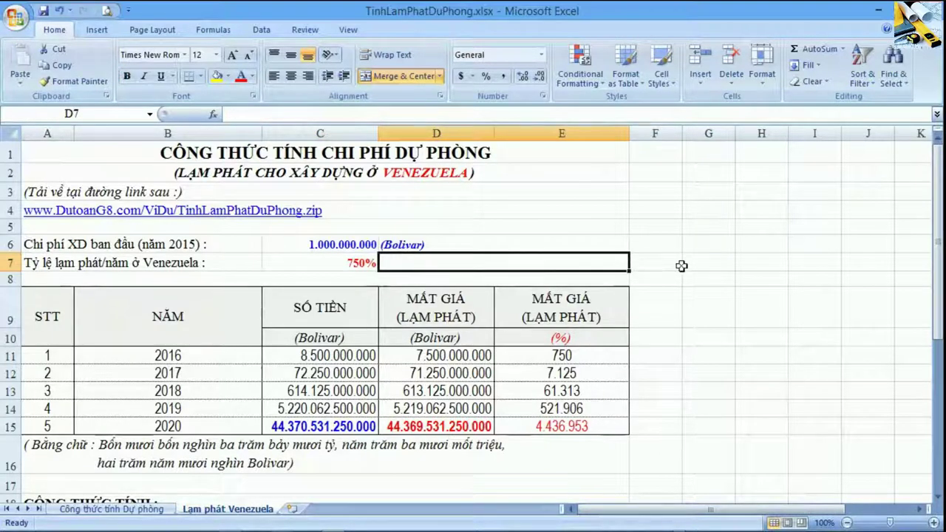
{"action": "key", "text": "Right"}
{"action": "key", "text": "Right"}
{"action": "left_click", "coordinate": [331, 264]}
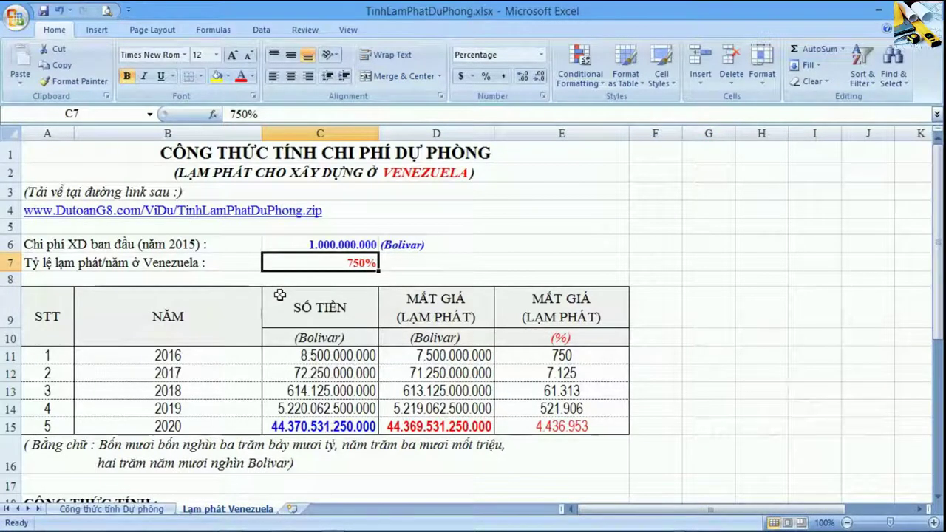
{"action": "left_click", "coordinate": [45, 266]}
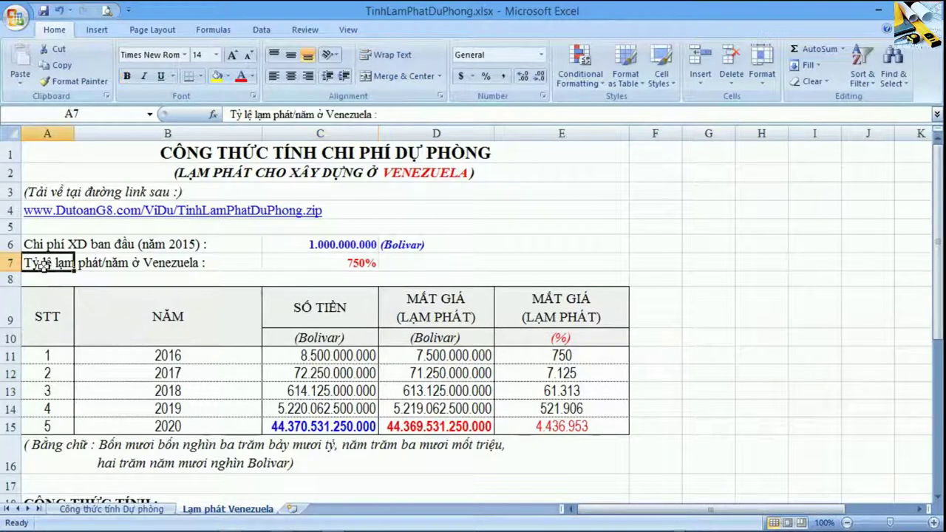
{"action": "left_click", "coordinate": [359, 269]}
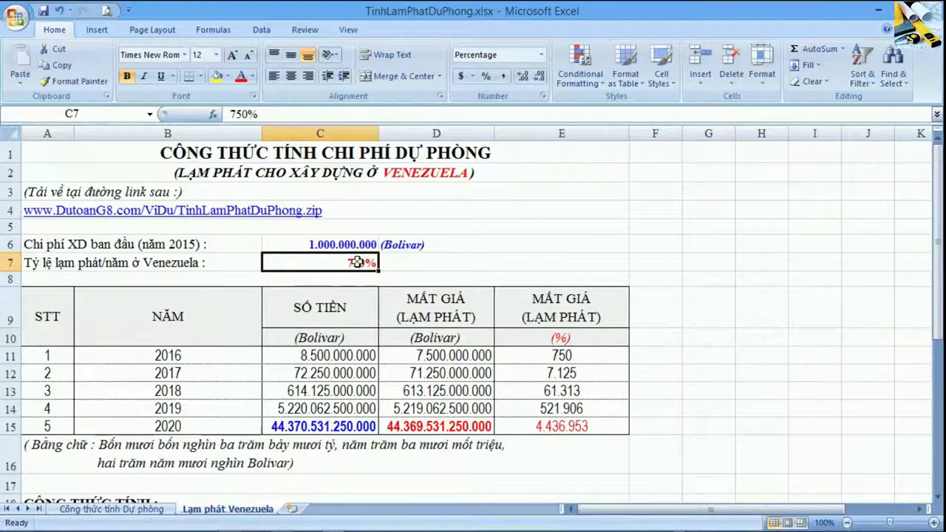
Compare the Công thức tính Dự phòng and Lạm phát Venezuela sheets, checking the currency units of the amount columns in row 10.
{"action": "left_click", "coordinate": [142, 509]}
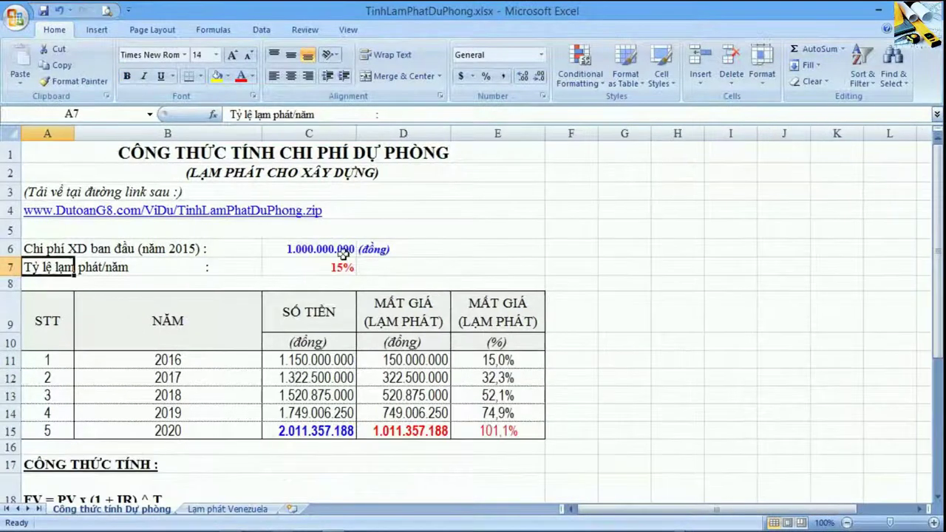
{"action": "left_click", "coordinate": [228, 509]}
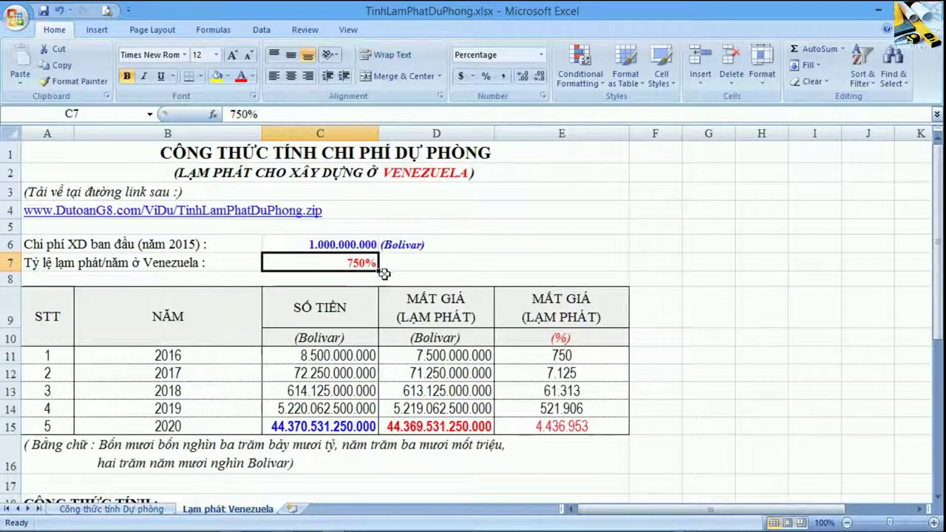
{"action": "left_click_drag", "start_coordinate": [318, 313], "coordinate": [324, 345]}
{"action": "left_click", "coordinate": [315, 341]}
{"action": "key", "text": "ctrl+Page_Up"}
{"action": "left_click", "coordinate": [413, 344]}
{"action": "left_click", "coordinate": [241, 508]}
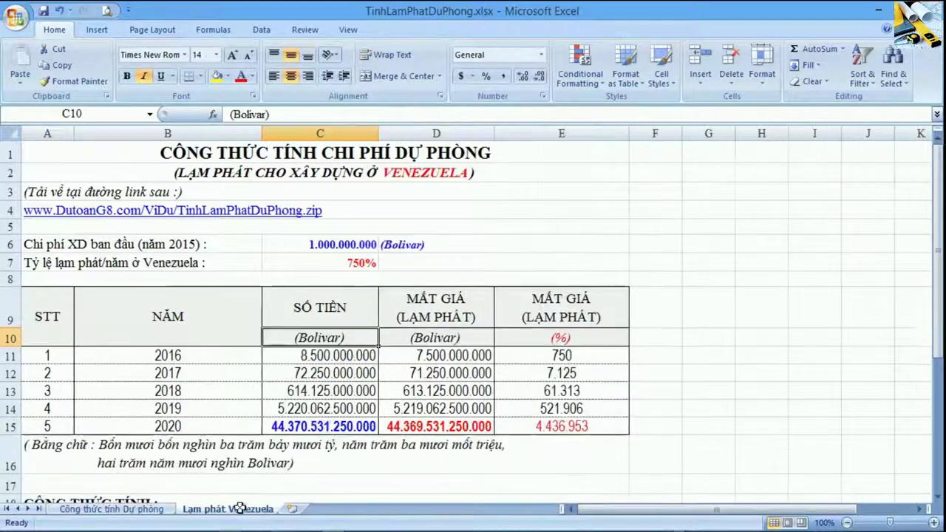
{"action": "left_click", "coordinate": [423, 335]}
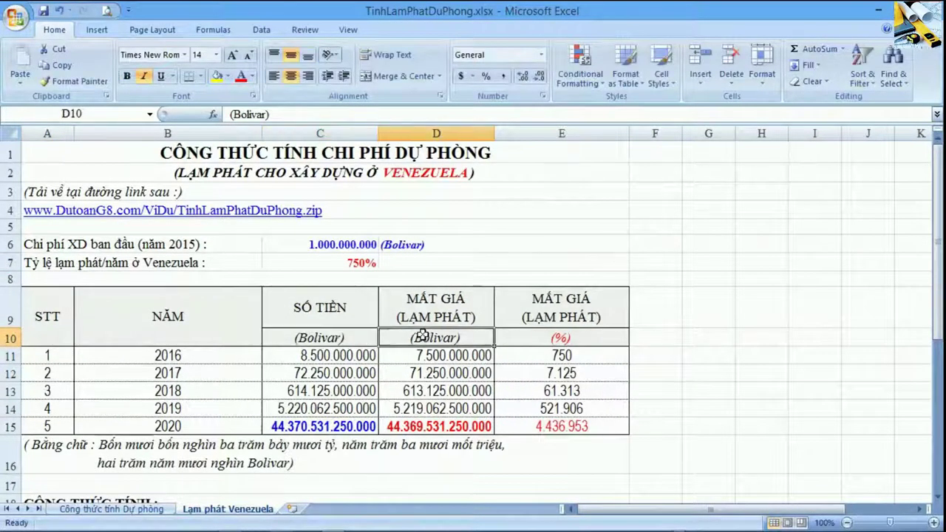
{"action": "left_click", "coordinate": [334, 318]}
Review the initial construction cost in row 6 and the five numbered years through 2020 on the Venezuela sheet.
{"action": "left_click_drag", "start_coordinate": [239, 244], "coordinate": [318, 248]}
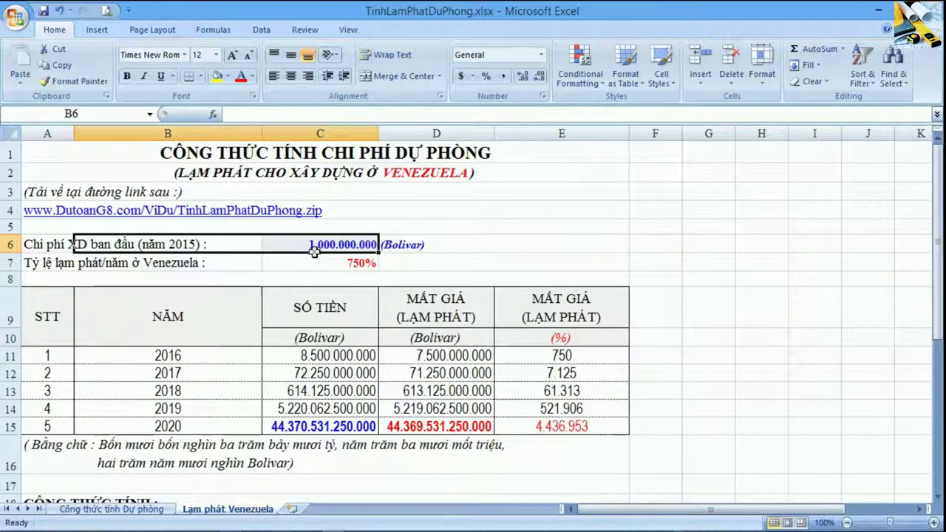
{"action": "left_click_drag", "start_coordinate": [47, 355], "coordinate": [59, 427]}
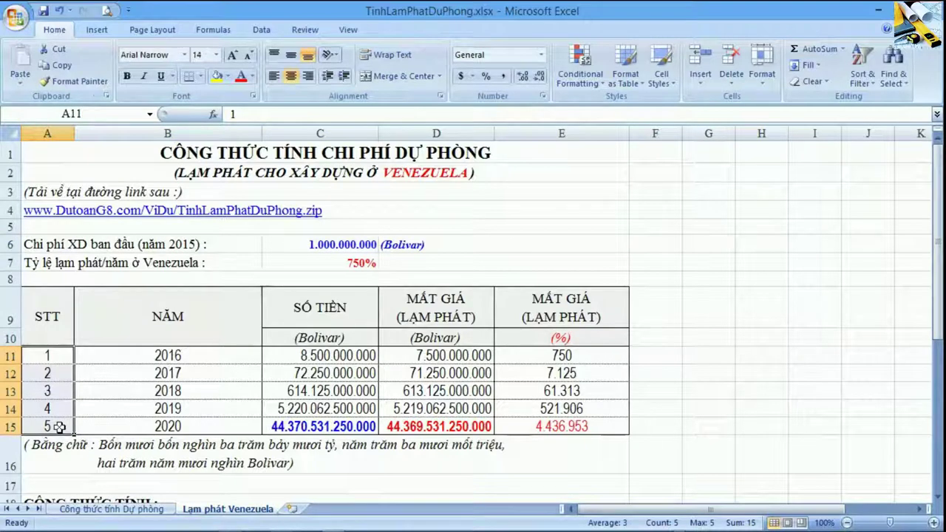
{"action": "left_click", "coordinate": [194, 427]}
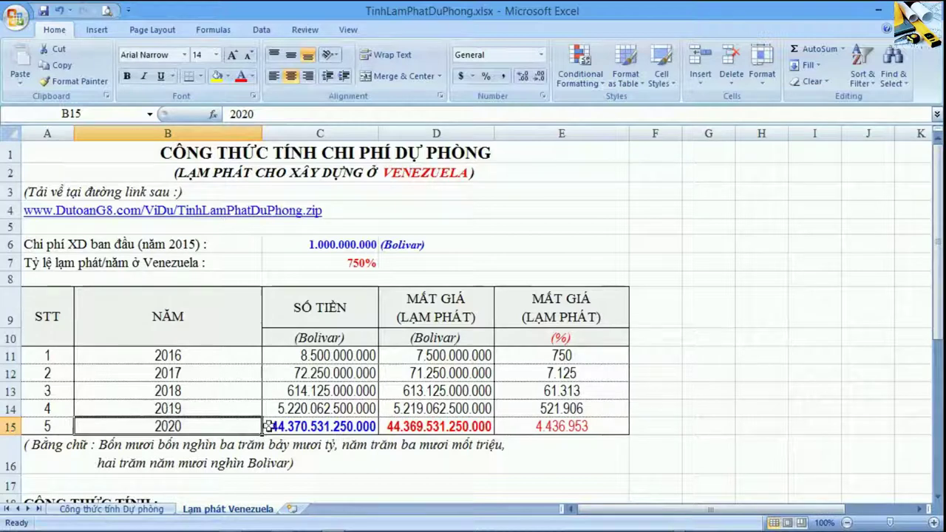
Inspect the yearly amount formulas in C14, C15 and C11 and their reference to the inflation rate.
{"action": "double_click", "coordinate": [318, 409]}
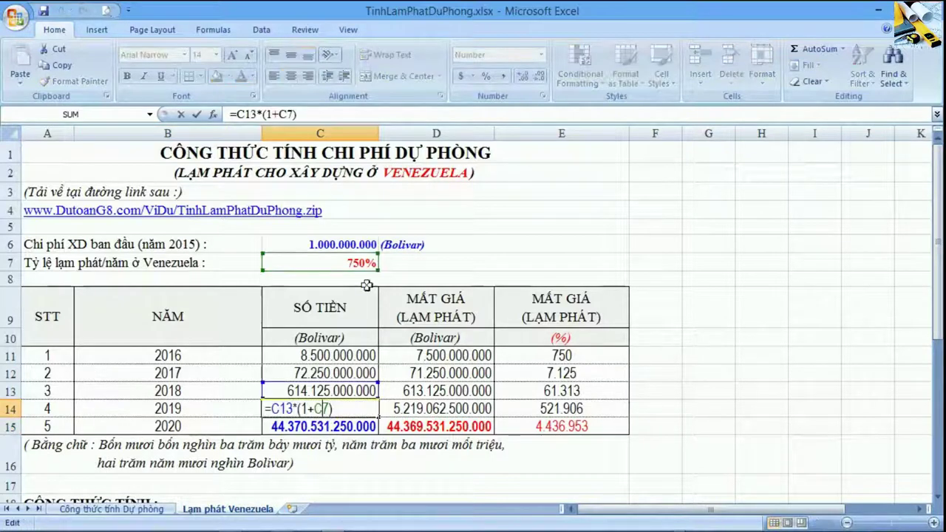
{"action": "left_click", "coordinate": [325, 427]}
{"action": "double_click", "coordinate": [326, 426]}
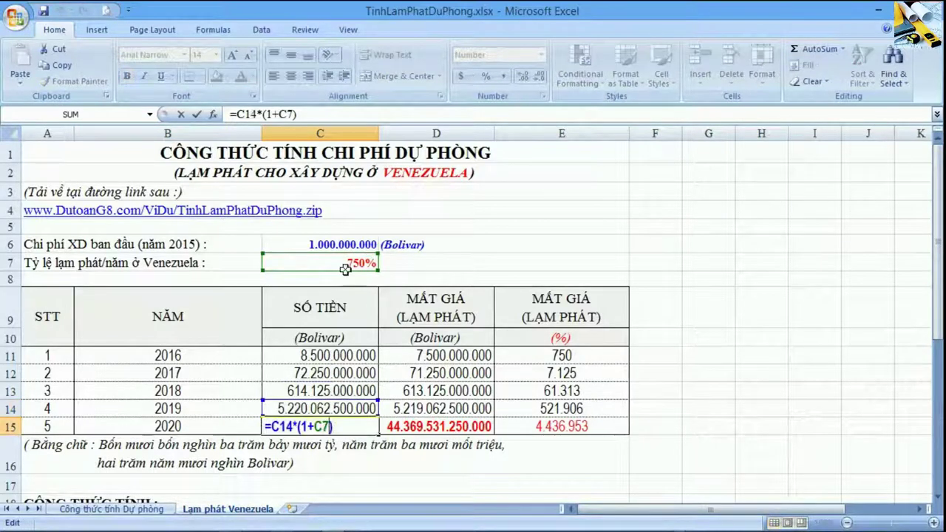
{"action": "left_click", "coordinate": [339, 356]}
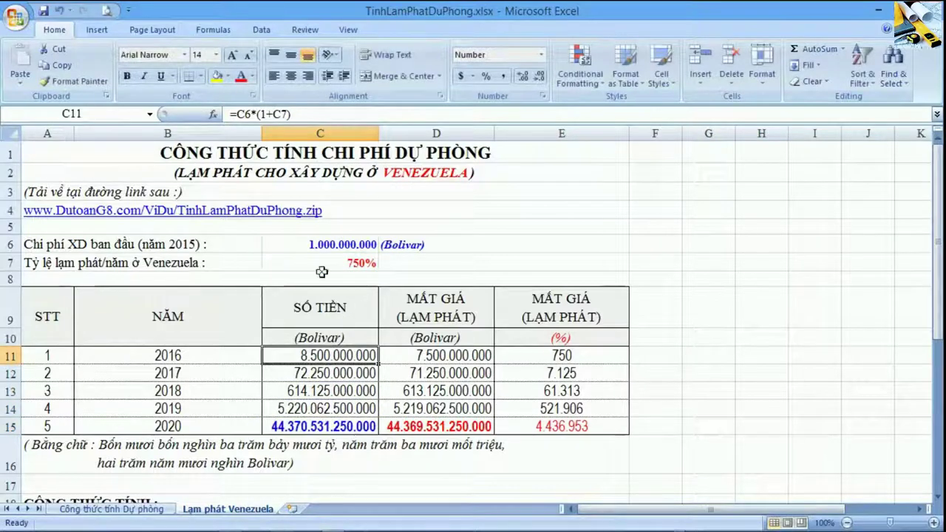
Compare the 2020 amount in C15 with the initial cost and its written-out value in row 16.
{"action": "left_click", "coordinate": [325, 429]}
{"action": "left_click_drag", "start_coordinate": [265, 251], "coordinate": [319, 252]}
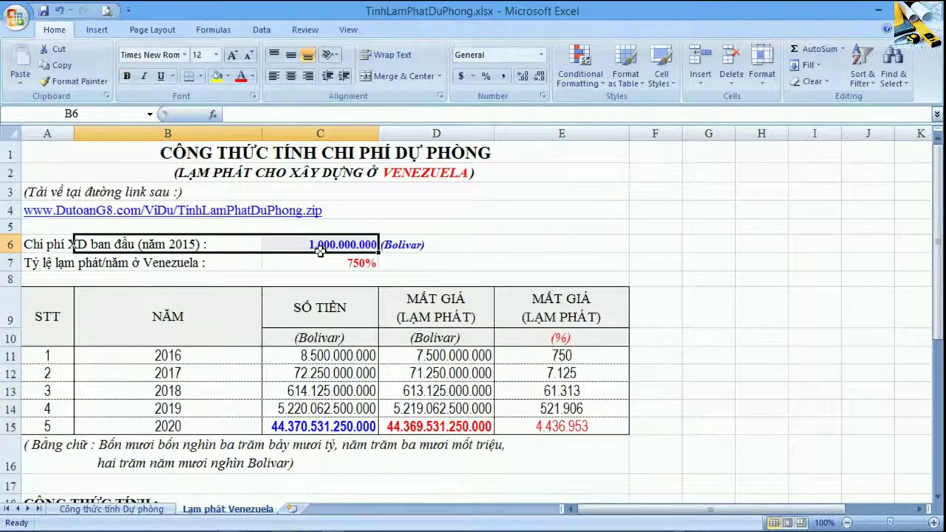
{"action": "left_click", "coordinate": [321, 250]}
{"action": "left_click", "coordinate": [271, 429]}
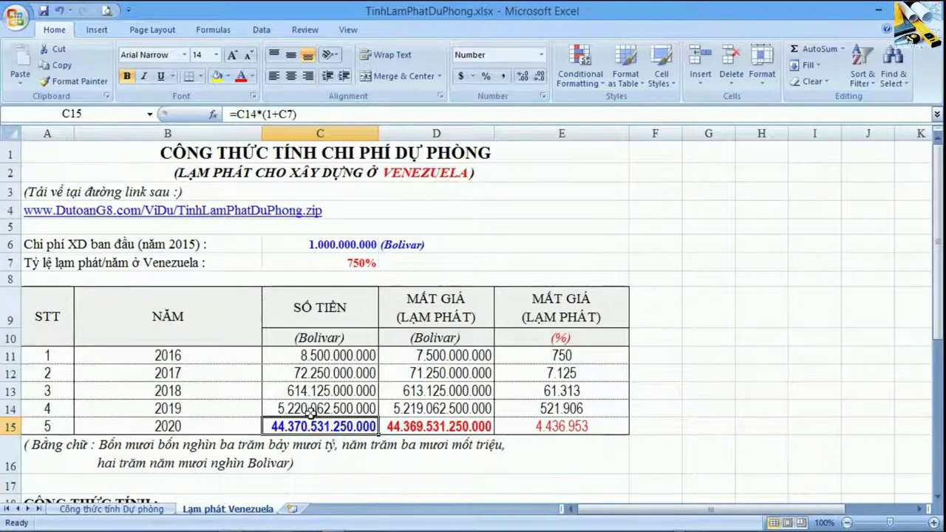
{"action": "left_click", "coordinate": [319, 446]}
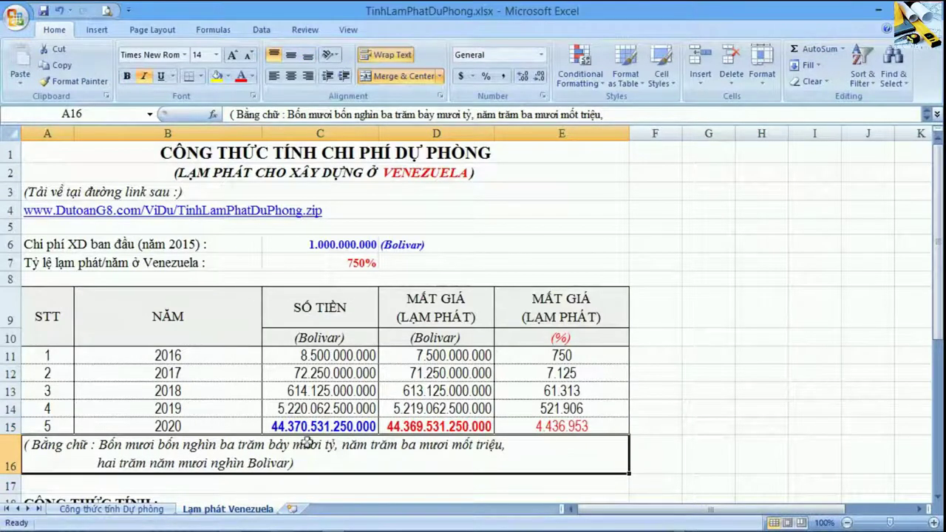
{"action": "left_click_drag", "start_coordinate": [332, 314], "coordinate": [331, 428]}
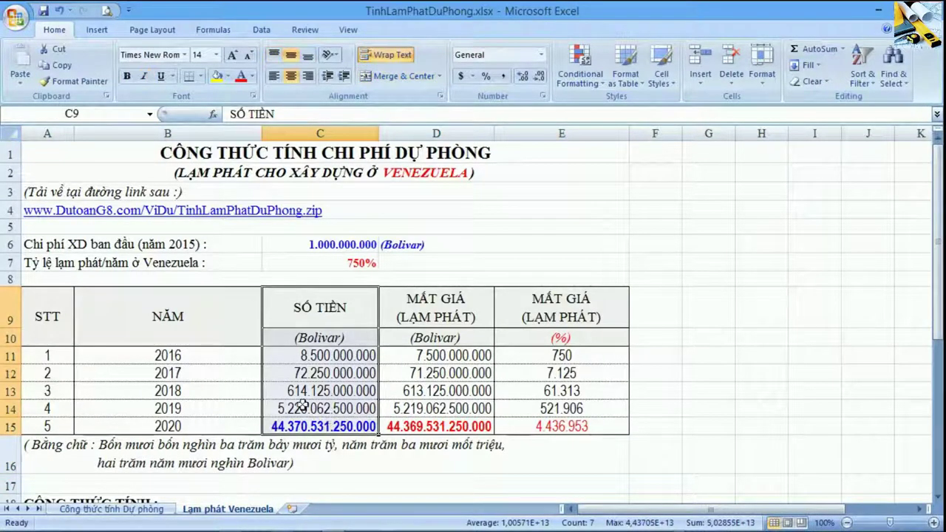
{"action": "left_click", "coordinate": [306, 428]}
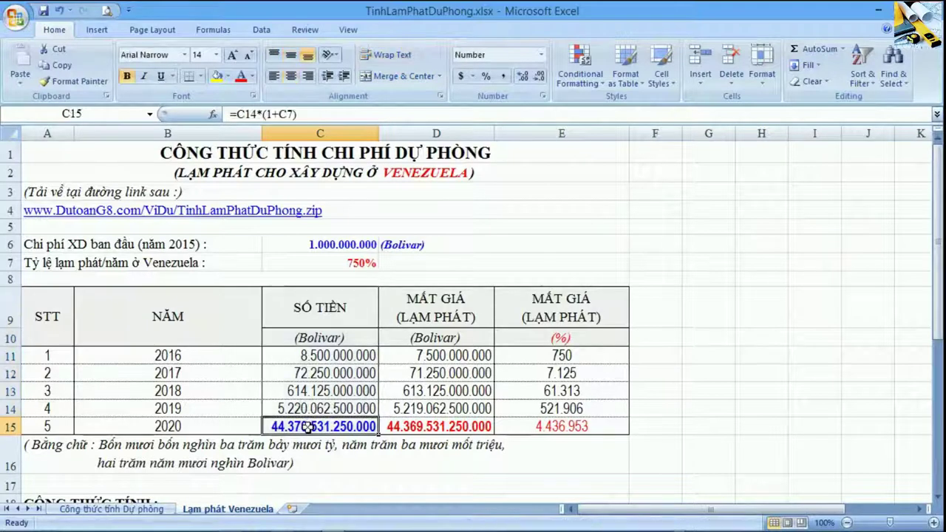
Review the two MẤT GIÁ (LẠM PHÁT) columns, in Bolivar and in percent, down to their 2020 values.
{"action": "left_click", "coordinate": [443, 303]}
{"action": "left_click_drag", "start_coordinate": [444, 303], "coordinate": [446, 421]}
{"action": "left_click", "coordinate": [447, 423]}
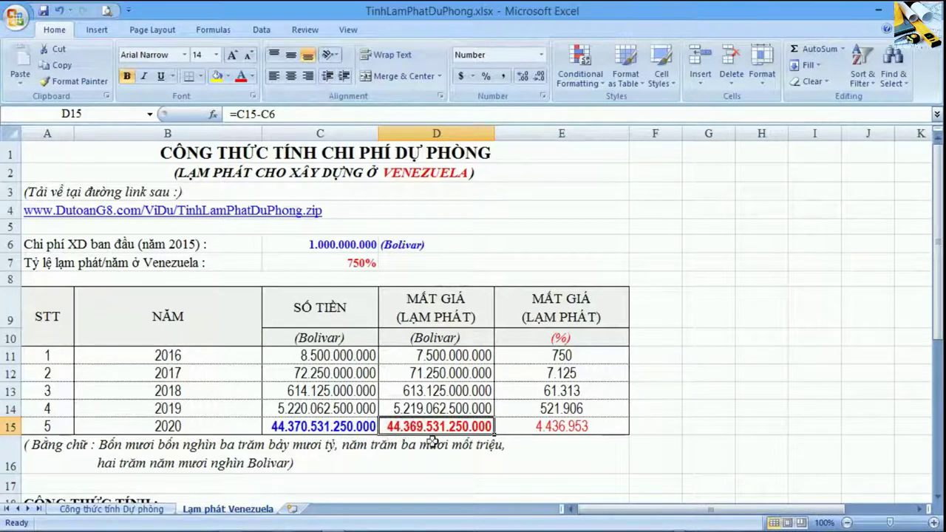
{"action": "left_click_drag", "start_coordinate": [572, 314], "coordinate": [573, 424]}
{"action": "left_click", "coordinate": [569, 425]}
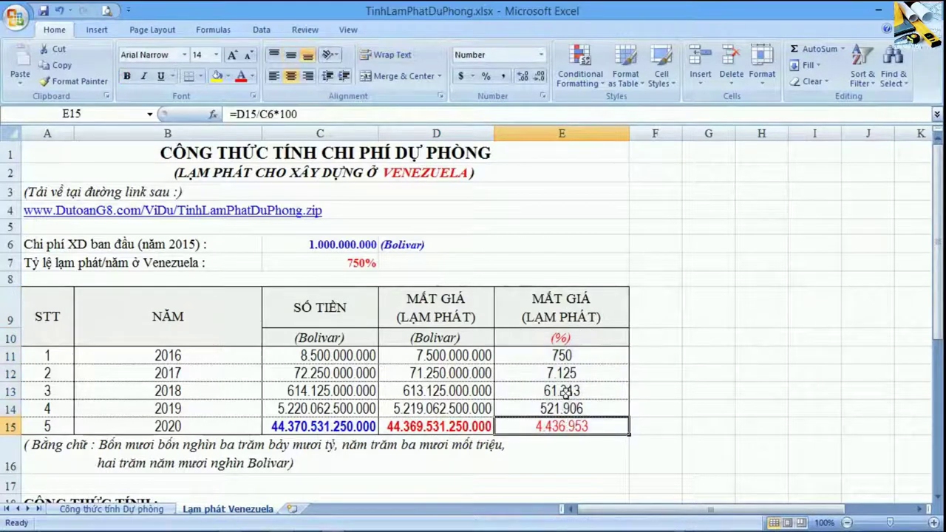
Inspect the percentage formulas in E11 to E15 without changing them, and review the column heading with the 2020 percentage.
{"action": "double_click", "coordinate": [564, 355]}
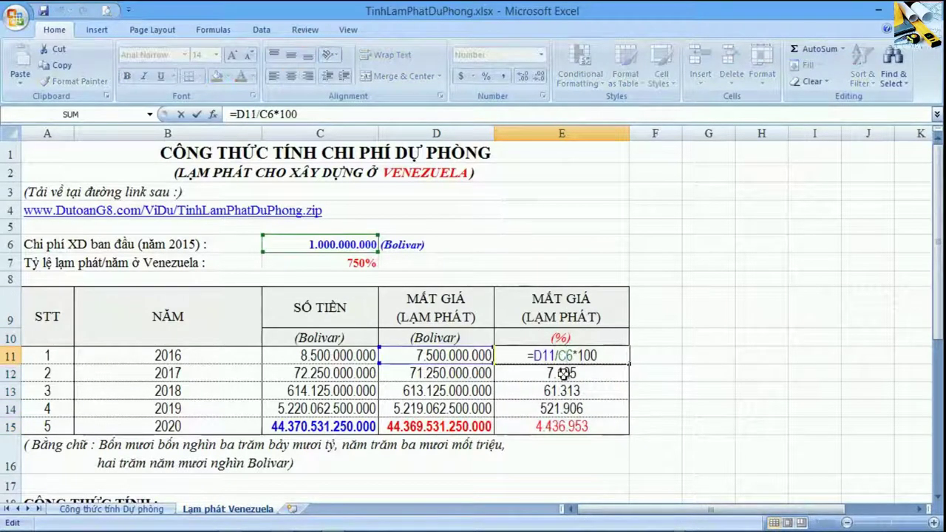
{"action": "double_click", "coordinate": [566, 373]}
{"action": "double_click", "coordinate": [562, 390]}
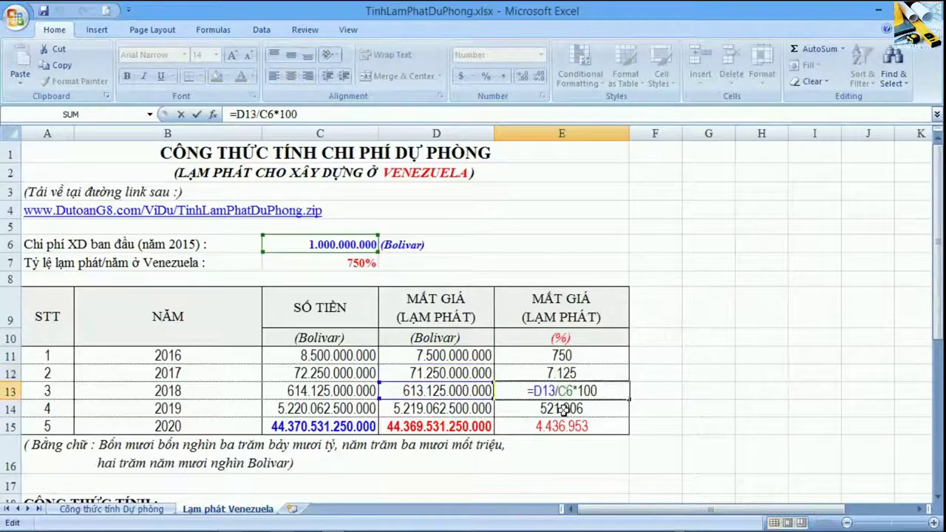
{"action": "left_click", "coordinate": [562, 409]}
{"action": "key", "text": "Escape"}
{"action": "left_click", "coordinate": [562, 409]}
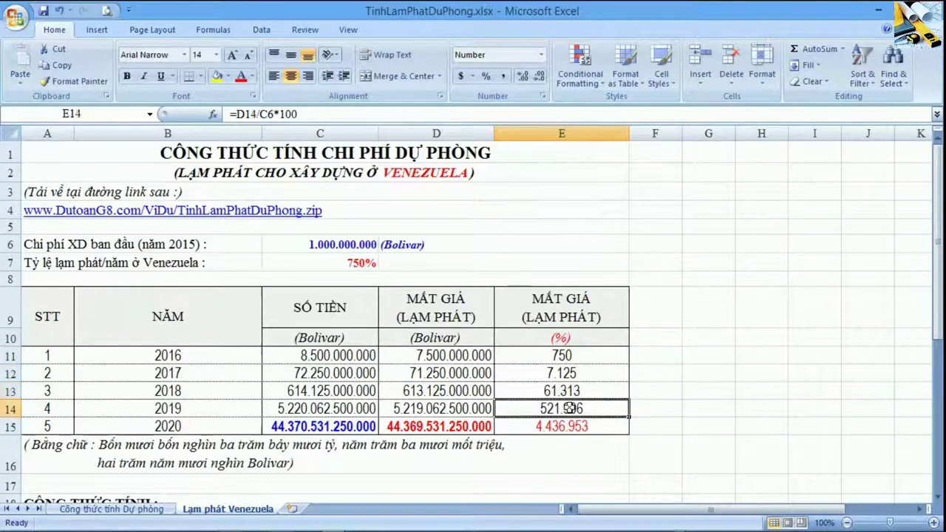
{"action": "double_click", "coordinate": [565, 411]}
{"action": "left_click", "coordinate": [569, 423]}
{"action": "double_click", "coordinate": [569, 423]}
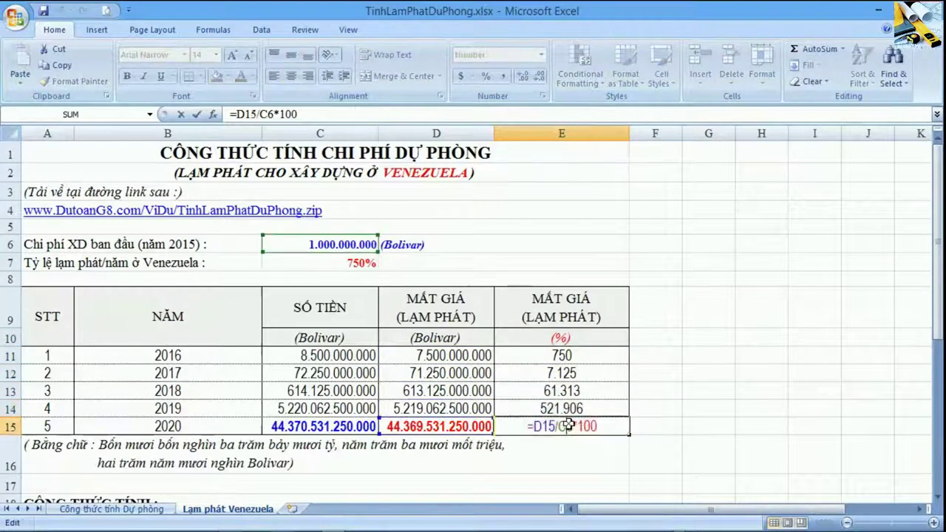
{"action": "key", "text": "Escape"}
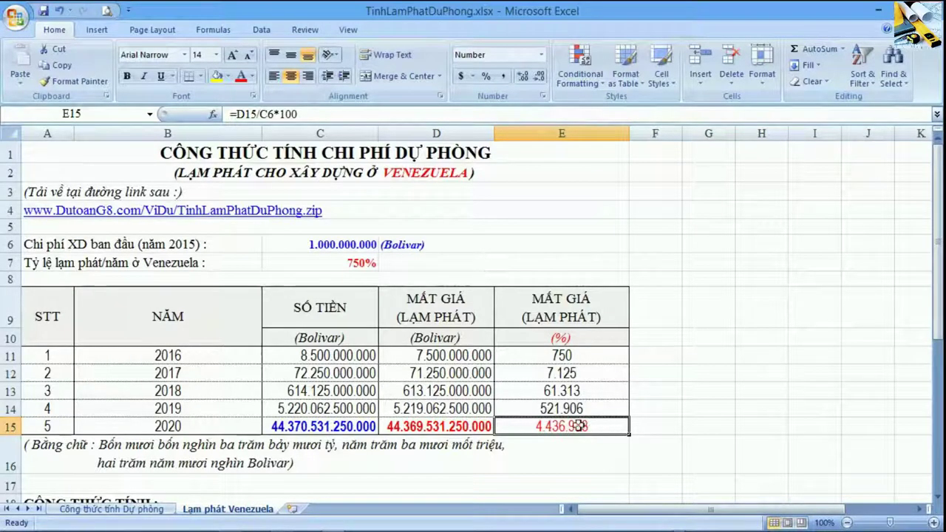
{"action": "left_click_drag", "start_coordinate": [571, 322], "coordinate": [569, 331]}
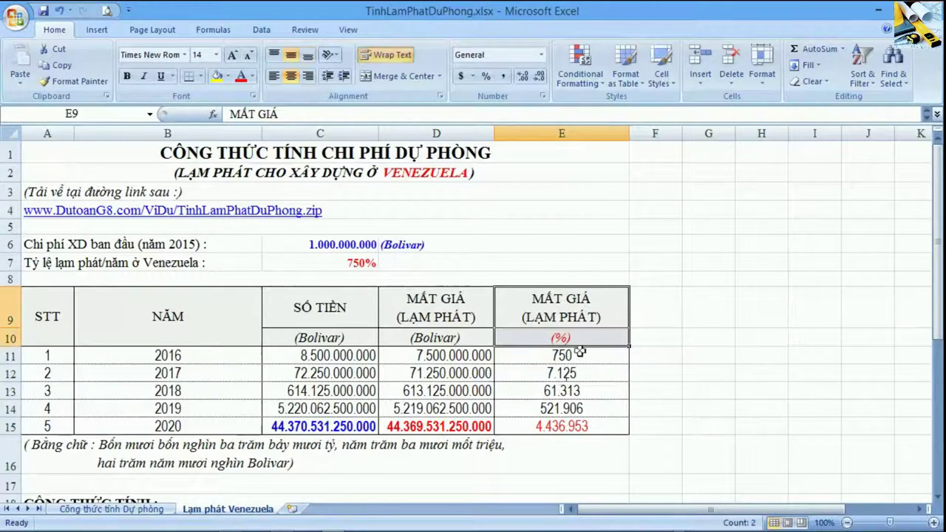
{"action": "left_click_drag", "start_coordinate": [659, 426], "coordinate": [577, 423]}
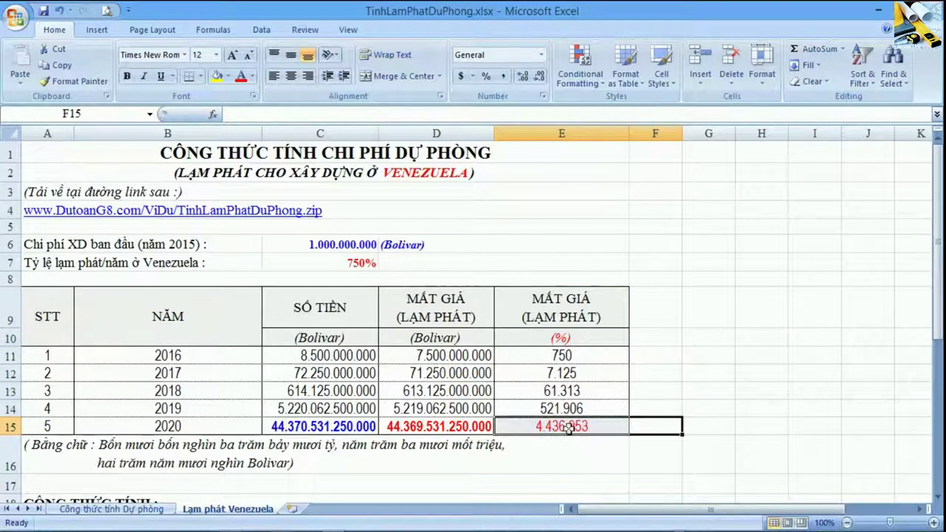
Examine the future-value formula in A19 and compare the 2020 amount computed in E27 with C15.
{"action": "scroll", "coordinate": [569, 429], "scroll_direction": "down", "scroll_amount": 3}
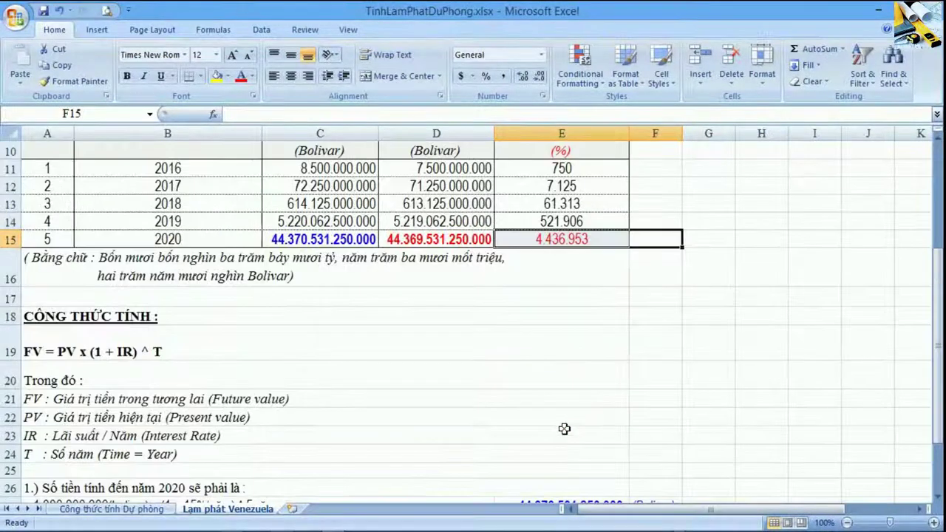
{"action": "scroll", "coordinate": [564, 428], "scroll_direction": "down", "scroll_amount": 1}
{"action": "left_click", "coordinate": [74, 299]}
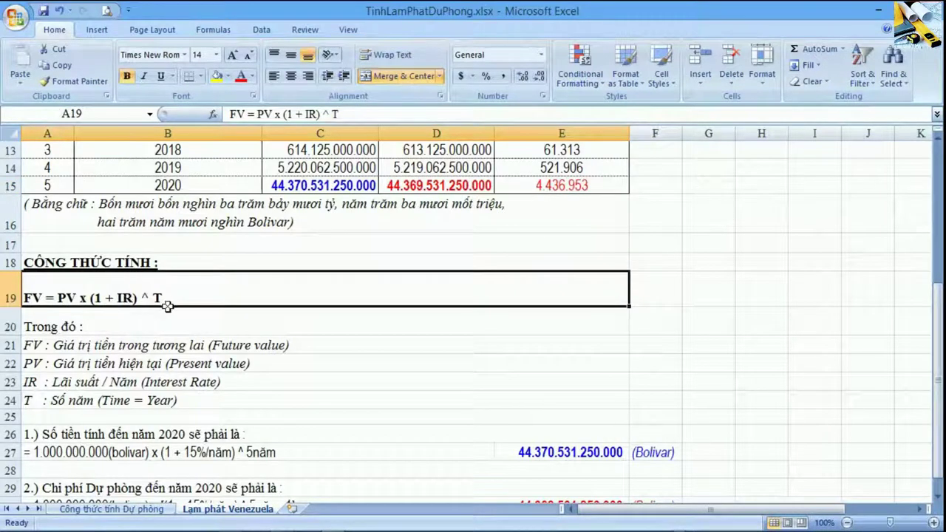
{"action": "left_click", "coordinate": [599, 453]}
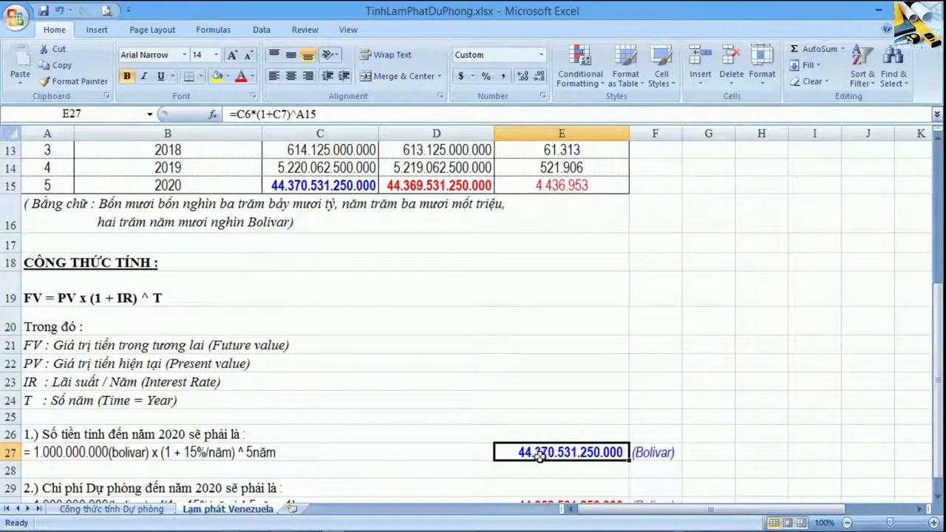
{"action": "left_click", "coordinate": [328, 182]}
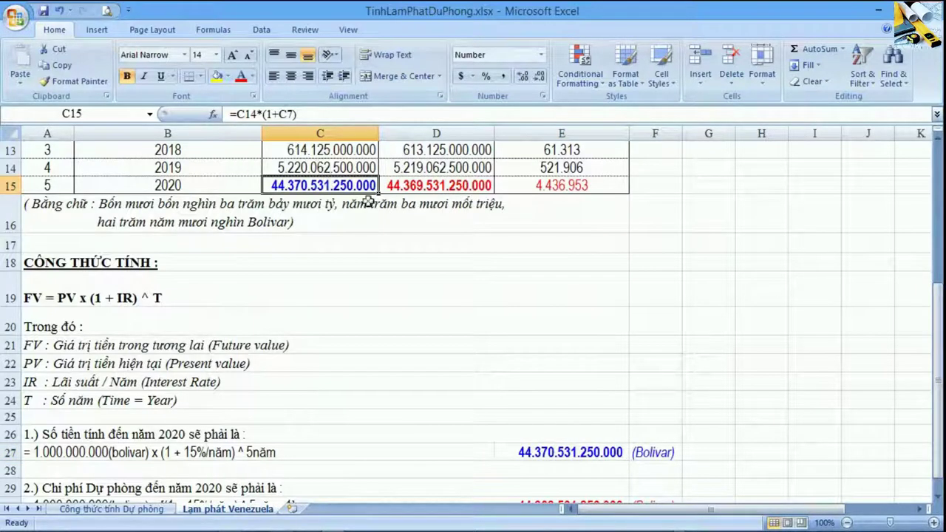
{"action": "left_click", "coordinate": [571, 458]}
Compare the 2020 contingency cost formula in E30 with the table value in D15, and return to the inflation rate in C7.
{"action": "left_click", "coordinate": [416, 190]}
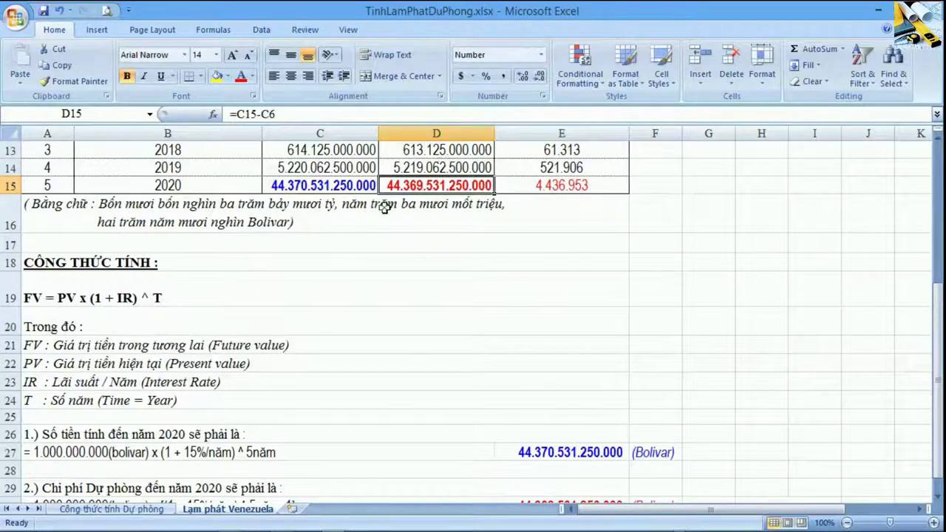
{"action": "scroll", "coordinate": [493, 309], "scroll_direction": "down", "scroll_amount": 1}
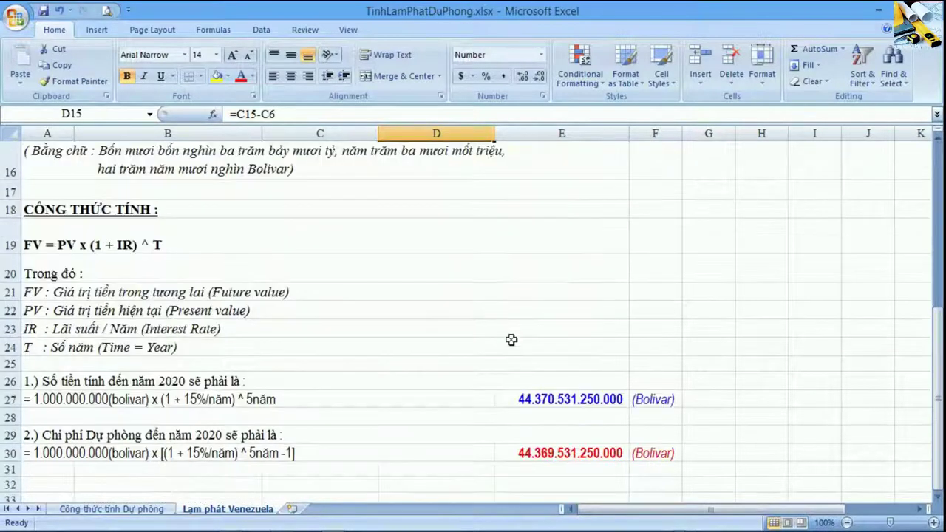
{"action": "scroll", "coordinate": [510, 340], "scroll_direction": "up", "scroll_amount": 1}
{"action": "scroll", "coordinate": [510, 340], "scroll_direction": "down", "scroll_amount": 1}
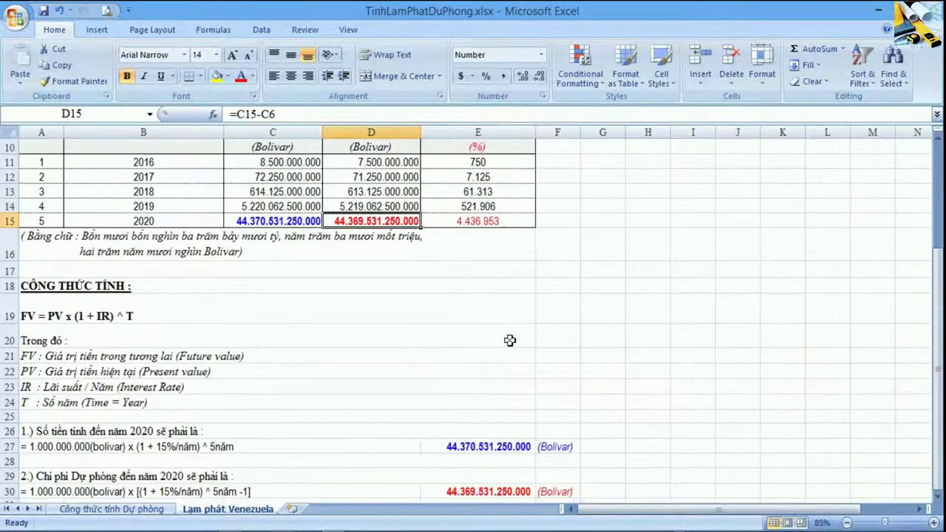
{"action": "left_click", "coordinate": [488, 492]}
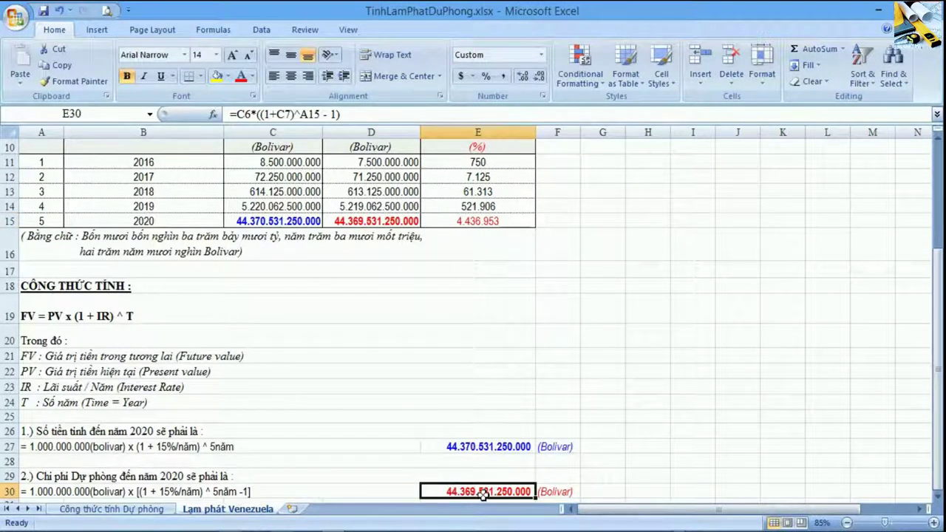
{"action": "left_click", "coordinate": [374, 222]}
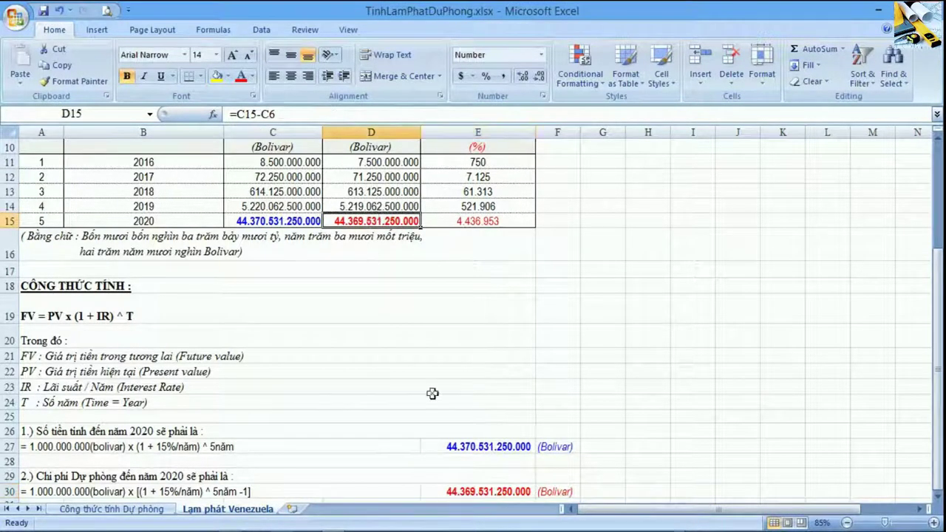
{"action": "left_click", "coordinate": [460, 488]}
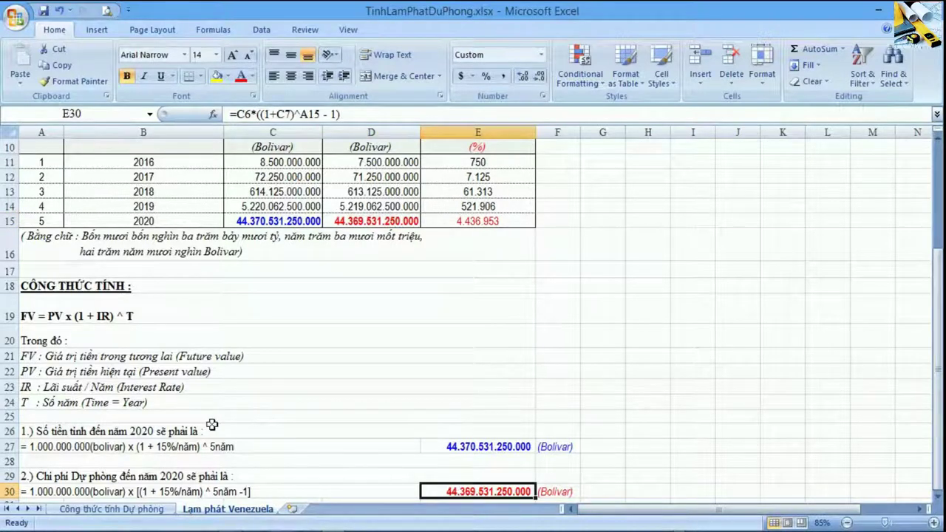
{"action": "left_click", "coordinate": [350, 210]}
{"action": "scroll", "coordinate": [351, 209], "scroll_direction": "up", "scroll_amount": 3}
{"action": "left_click", "coordinate": [295, 244]}
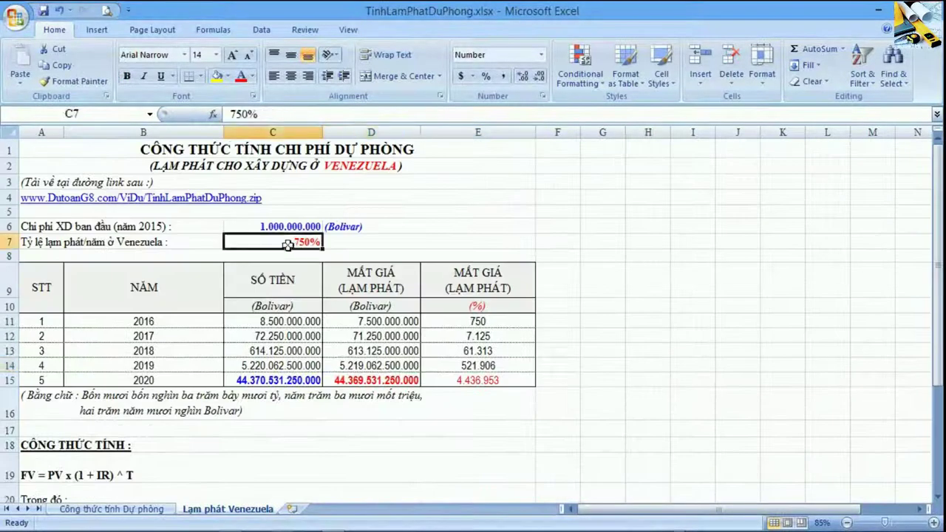
Re-examine the 2020 future-value expression in A27, its E27 formula and the contingency cost expression in A30 on the Lạm phát Venezuela sheet.
{"action": "scroll", "coordinate": [389, 385], "scroll_direction": "down", "scroll_amount": 4}
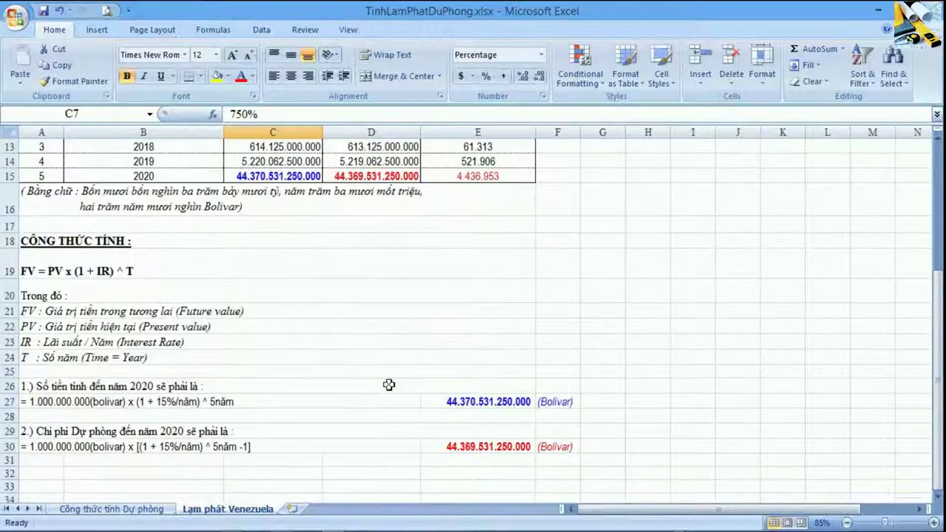
{"action": "left_click", "coordinate": [44, 447]}
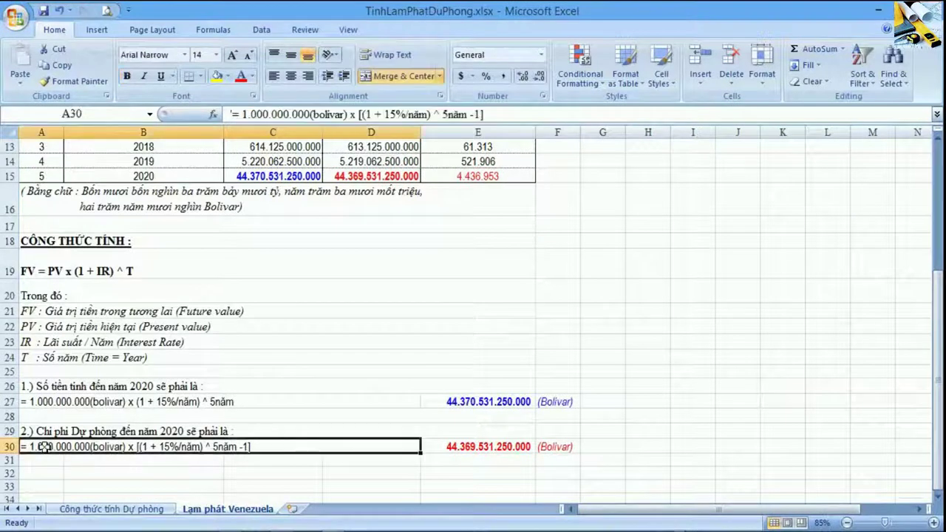
{"action": "left_click", "coordinate": [87, 416]}
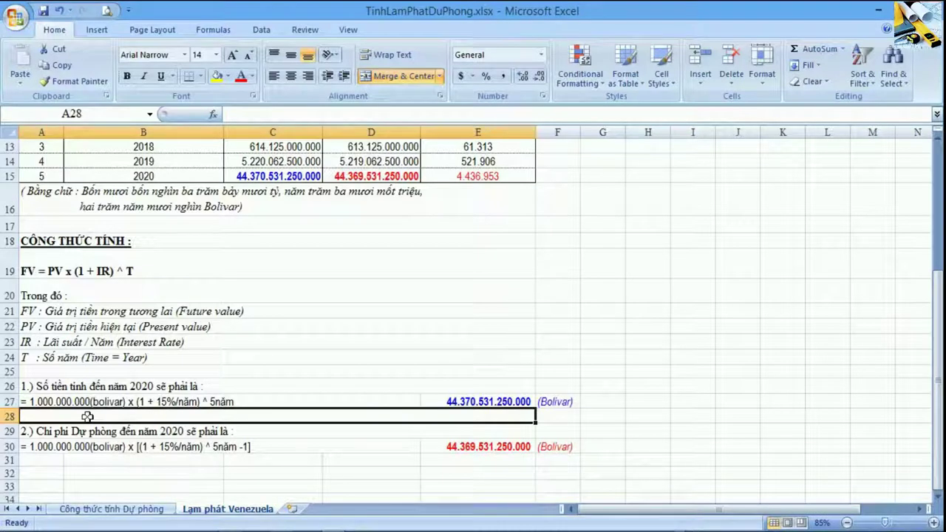
{"action": "left_click", "coordinate": [470, 403]}
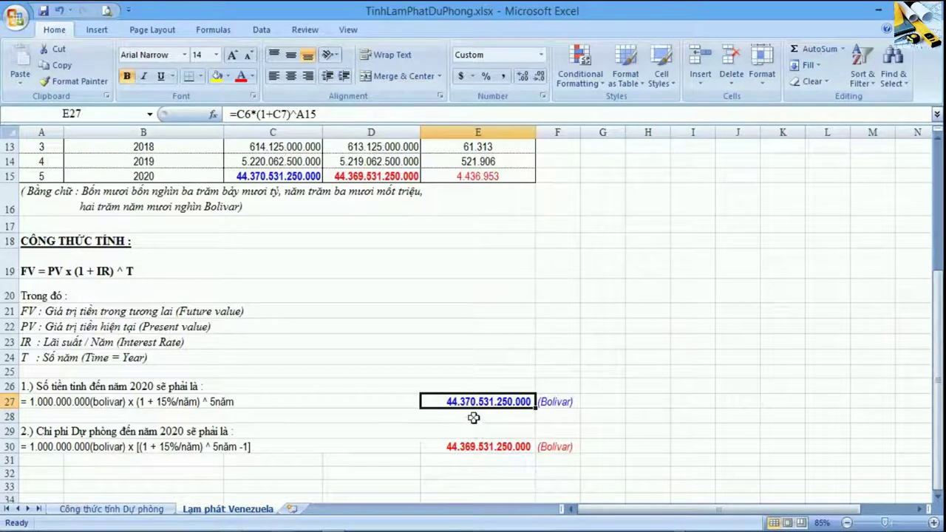
{"action": "left_click", "coordinate": [474, 419]}
{"action": "left_click", "coordinate": [468, 403]}
{"action": "left_click", "coordinate": [65, 404]}
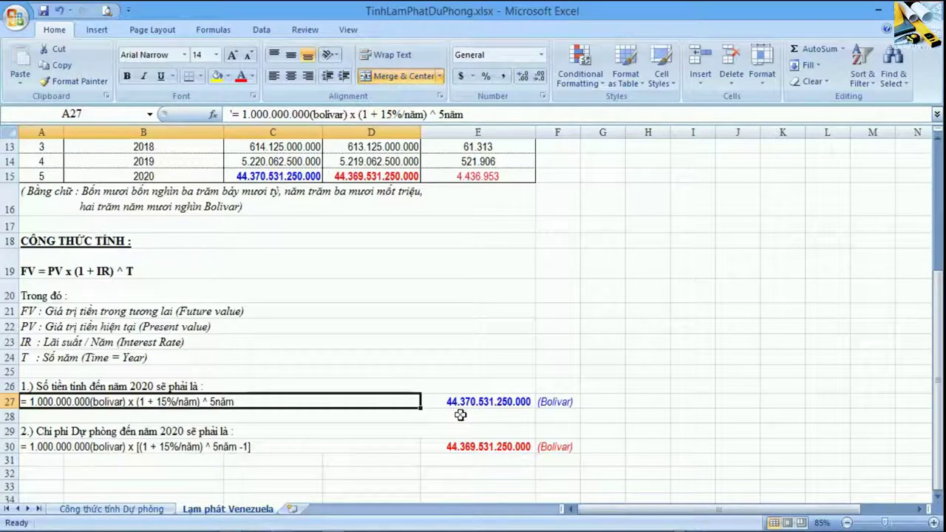
Switch to Dự toán G8 to view the Dự phòng thầu tables, and compare them with Excel's Công thức tính Dự phòng sheet.
{"action": "key", "text": "alt+Tab"}
{"action": "key", "text": "alt+Tab"}
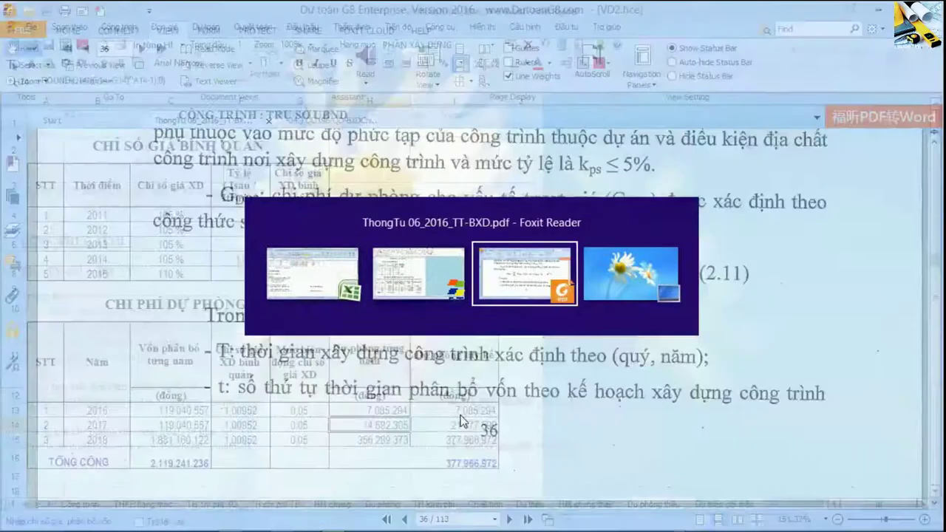
{"action": "key", "text": "alt+Tab"}
{"action": "key", "text": "alt+Tab"}
{"action": "key", "text": "alt+Tab"}
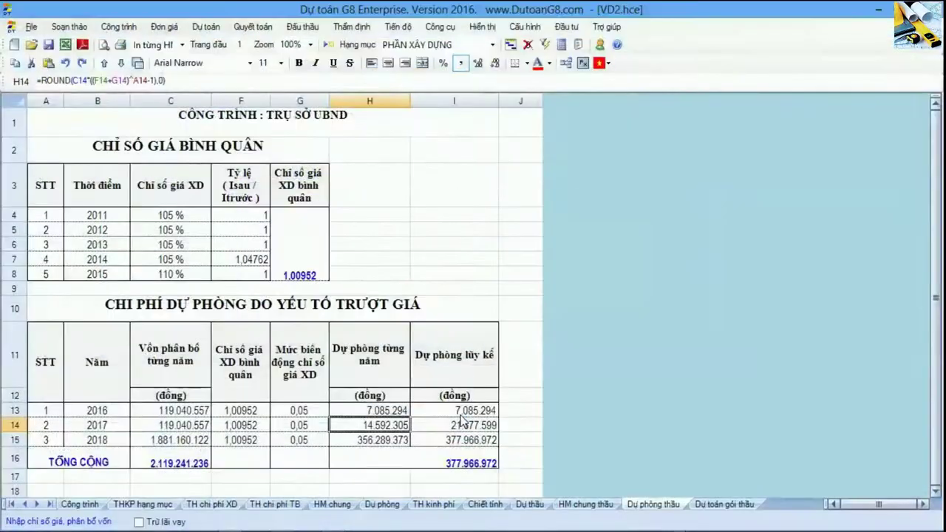
{"action": "key", "text": "alt+Tab"}
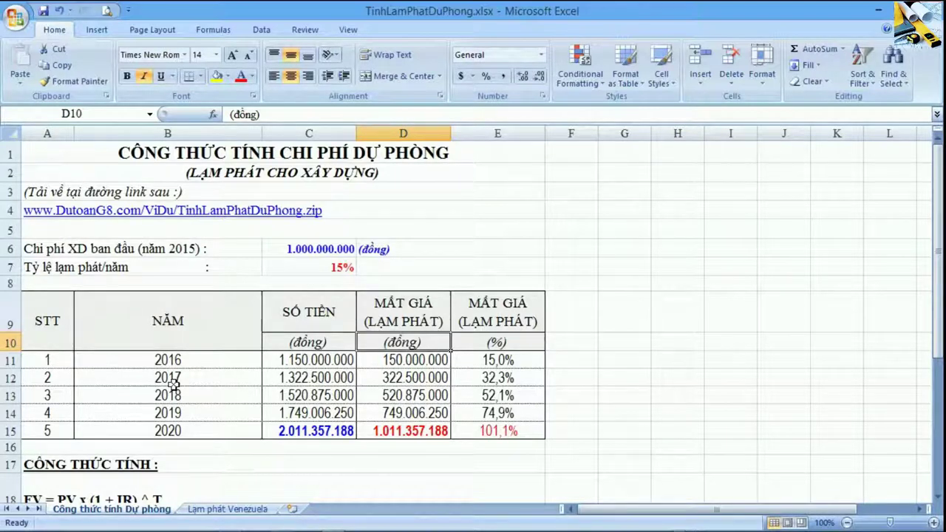
{"action": "scroll", "coordinate": [175, 384], "scroll_direction": "down", "scroll_amount": 2}
{"action": "scroll", "coordinate": [175, 383], "scroll_direction": "up", "scroll_amount": 2}
Check price-escalation formula (2.11) in ThongTu 06_2016_TT-BXD.pdf in Foxit Reader, and return to VD2.hce in Dự toán G8.
{"action": "key", "text": "alt+Tab"}
{"action": "key", "text": "alt+Tab"}
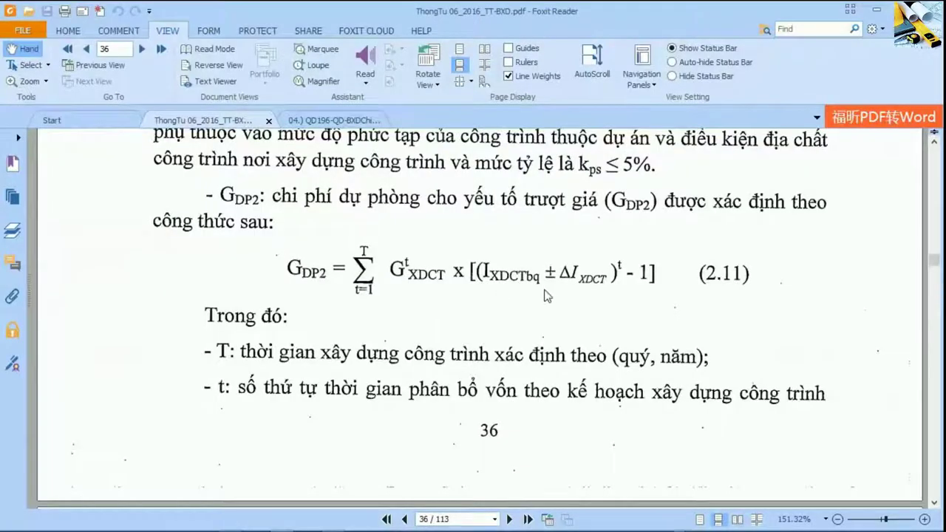
{"action": "key", "text": "alt+Tab"}
{"action": "key", "text": "alt+Tab"}
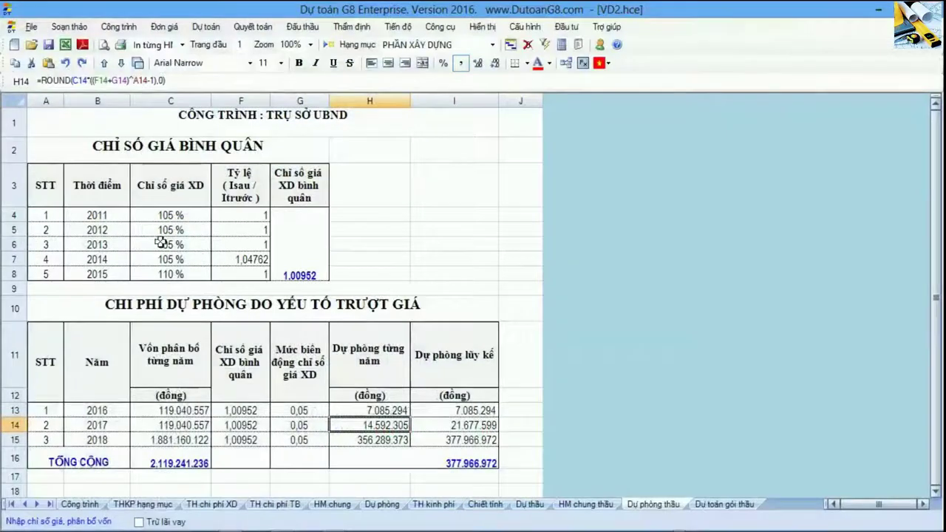
Open the price index and capital allocation inputs, and review the 2011–2015 indices and the 2016–2018 allocated capital without changing them.
{"action": "left_click", "coordinate": [107, 522]}
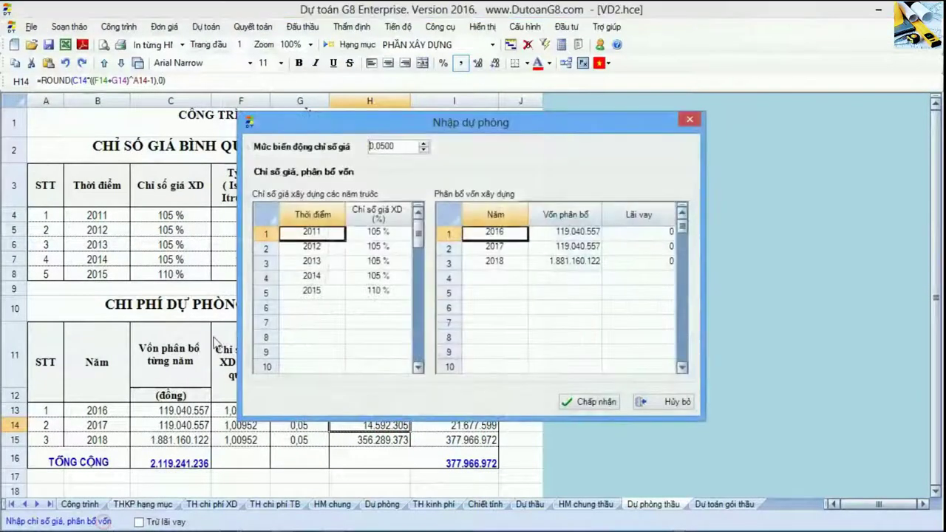
{"action": "left_click_drag", "start_coordinate": [325, 235], "coordinate": [378, 295]}
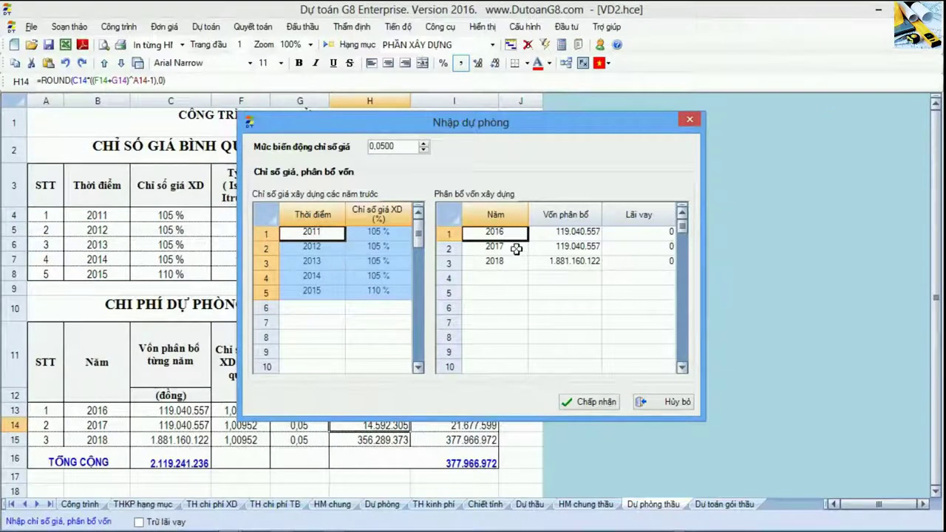
{"action": "left_click_drag", "start_coordinate": [503, 236], "coordinate": [595, 263]}
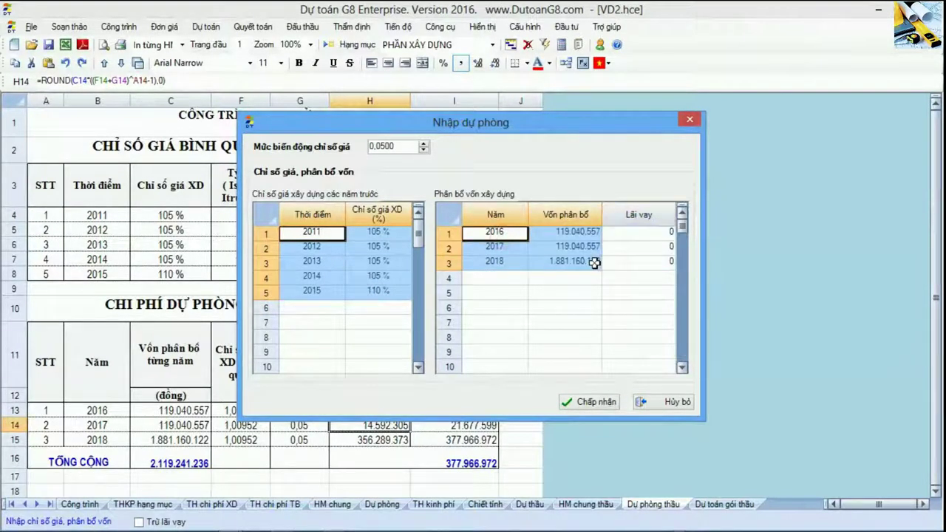
{"action": "left_click", "coordinate": [595, 262]}
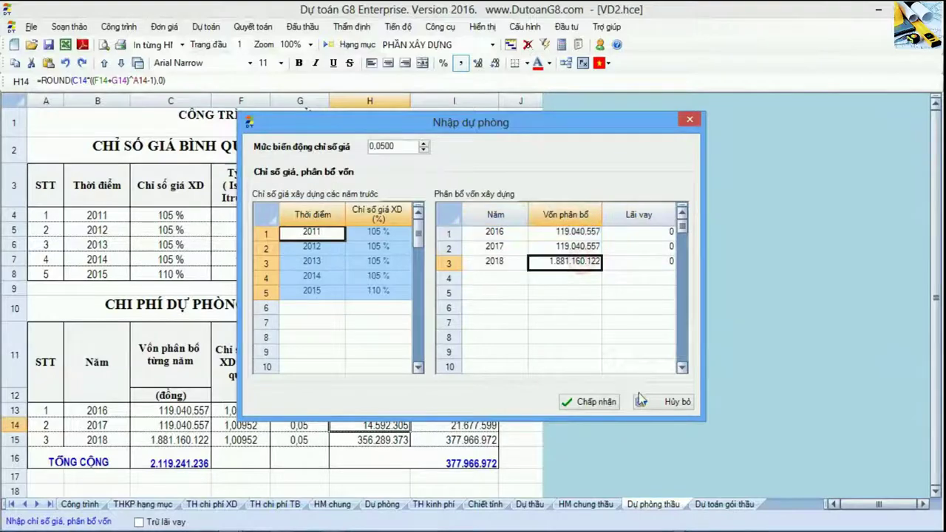
Glance at the circular in Foxit Reader again, return to VD2.hce, and inspect the total contingency formula in H16 on Dự phòng thầu.
{"action": "key", "text": "alt+Tab"}
{"action": "key", "text": "alt+Tab"}
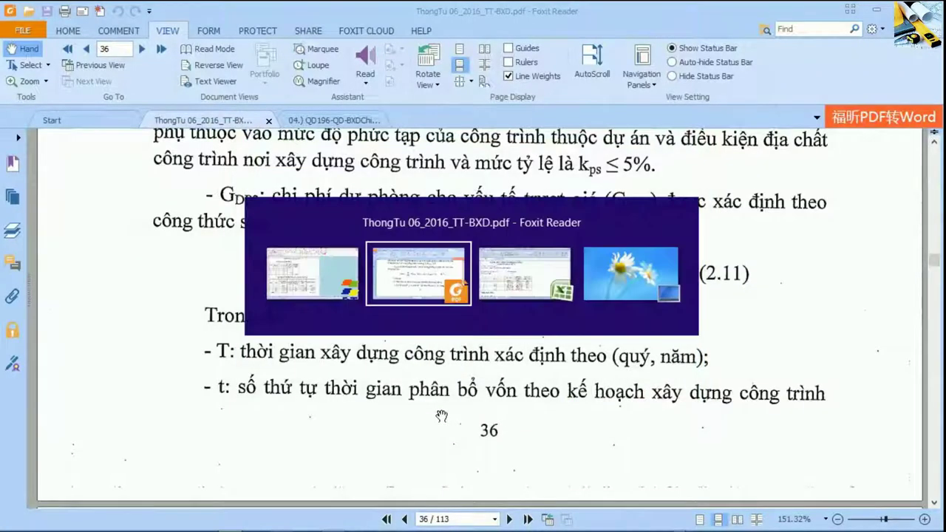
{"action": "key", "text": "alt+shift+Tab"}
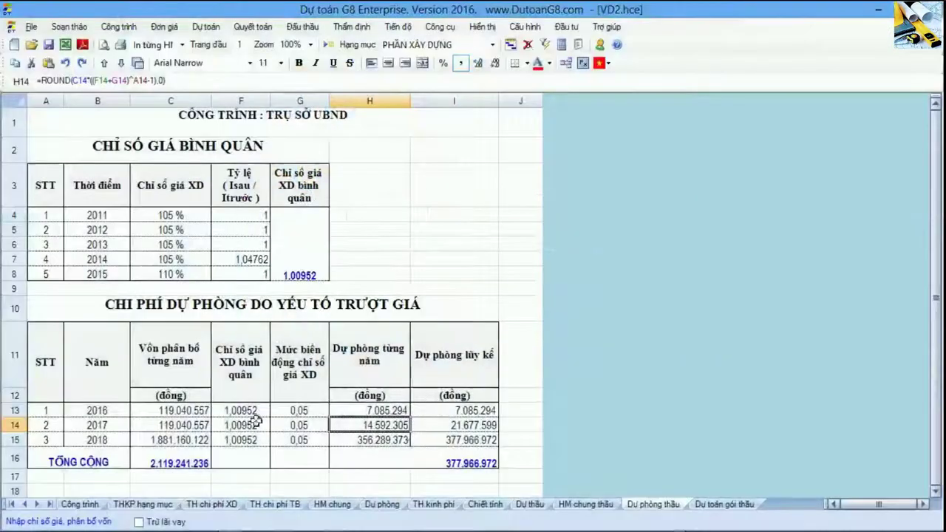
{"action": "left_click", "coordinate": [489, 454]}
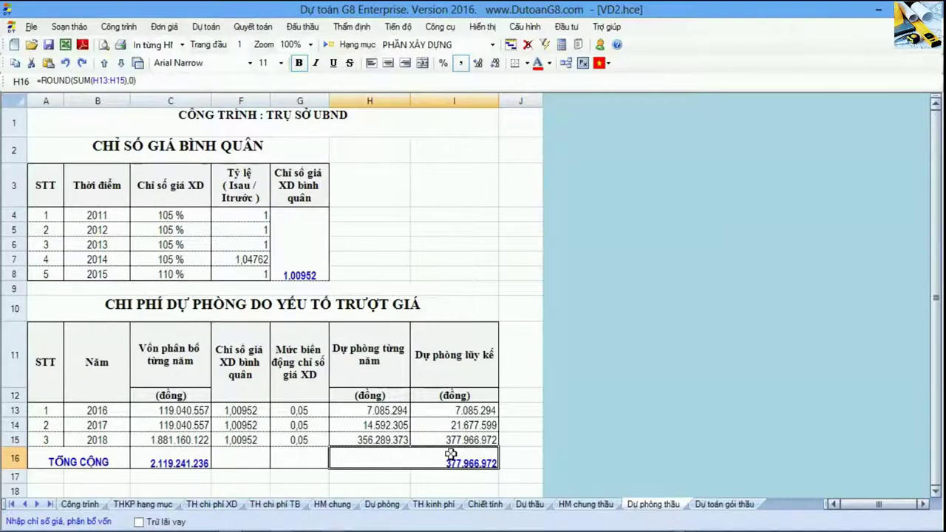
Switch to TinhLamPhatDuPhong.xlsx in Excel to review the example's download link, and switch back to VD2.hce in Dự toán G8.
{"action": "key", "text": "alt+Tab"}
{"action": "key", "text": "alt+Tab"}
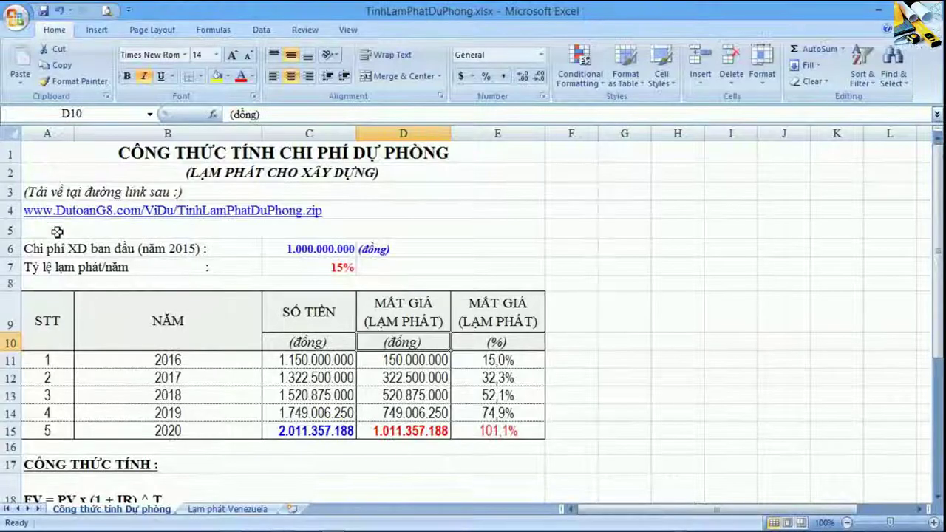
{"action": "left_click", "coordinate": [57, 232]}
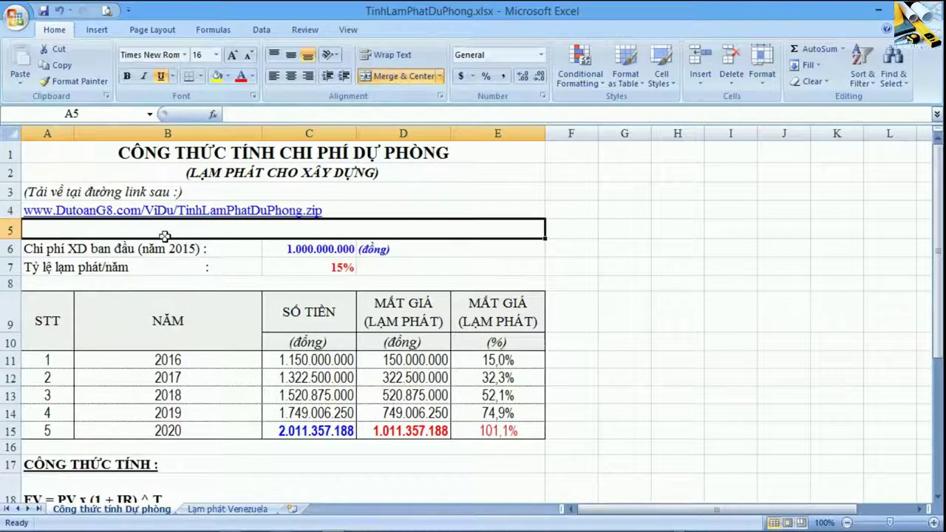
{"action": "key", "text": "alt+Tab"}
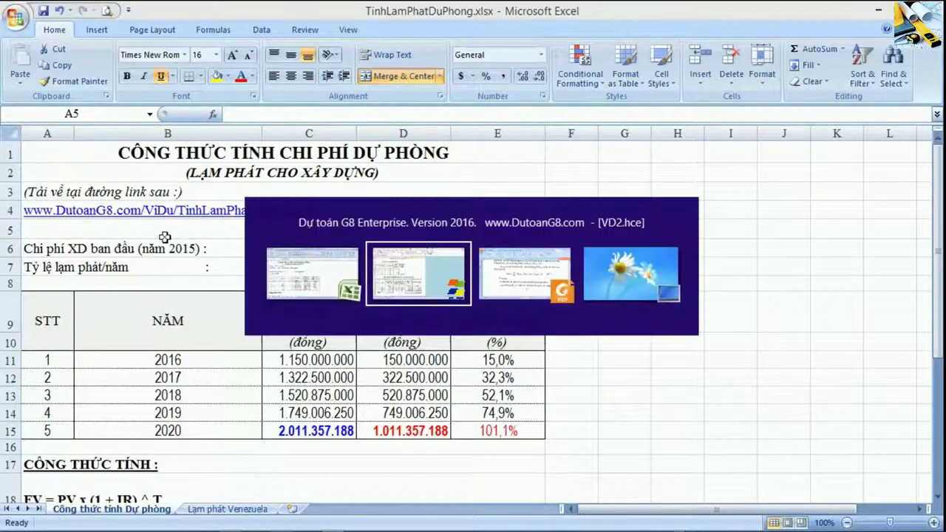